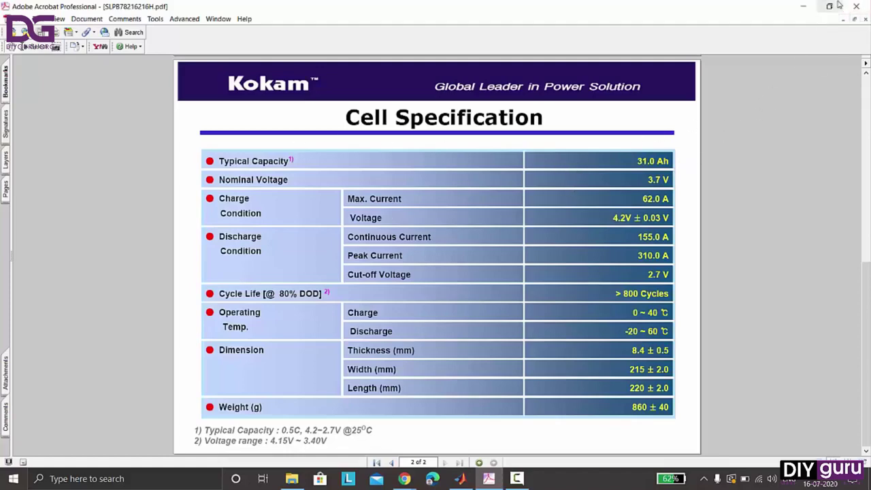
Switch from the cell datasheet to MATLAB and skim Script.m from its opening section to the plotting code.
left_click(804, 8)
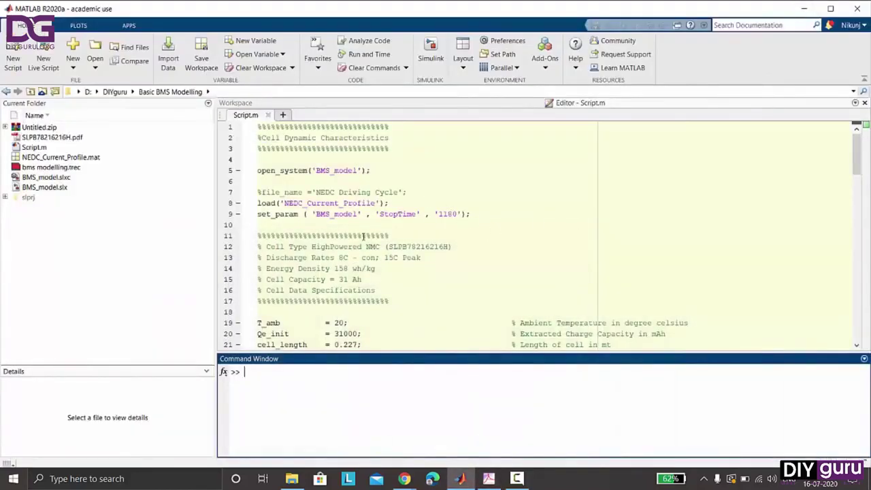
scroll(381, 273, "down", 1)
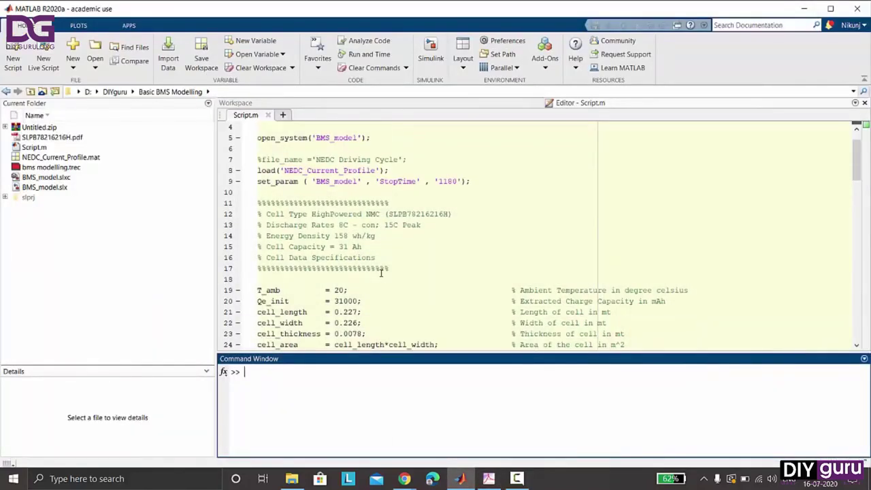
scroll(381, 273, "down", 2)
scroll(379, 274, "down", 5)
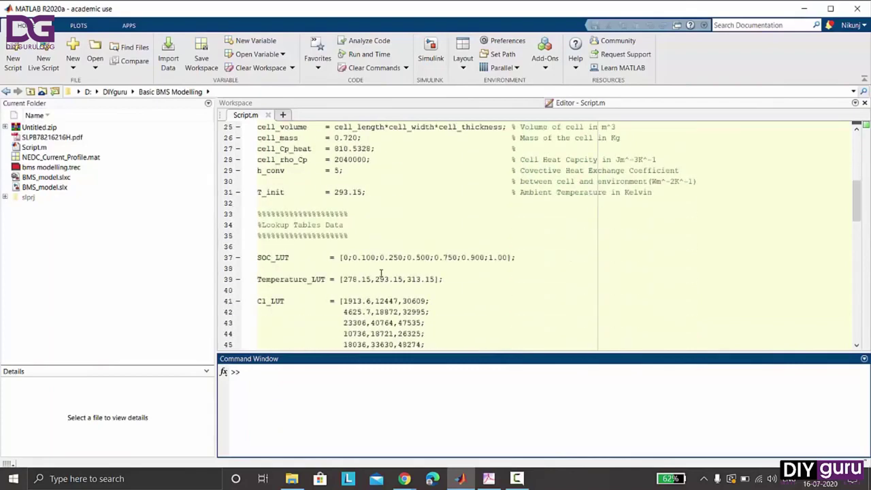
scroll(346, 245, "down", 12)
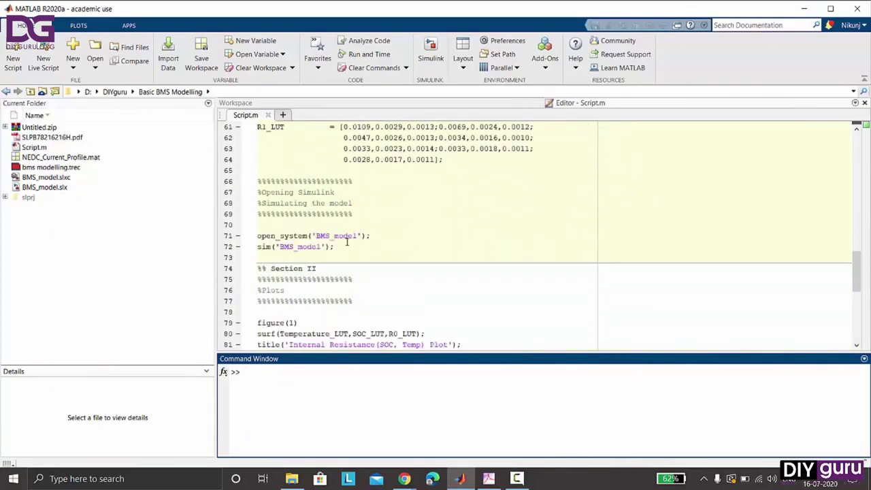
scroll(411, 253, "down", 5)
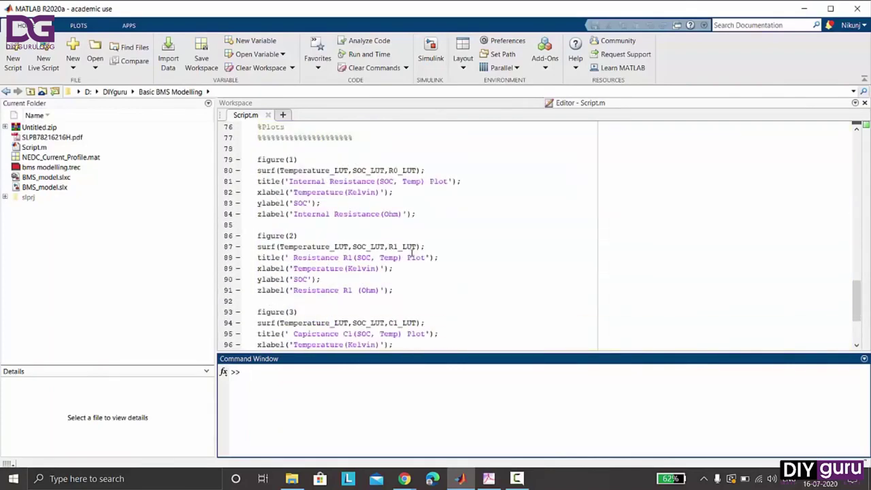
scroll(411, 253, "up", 20)
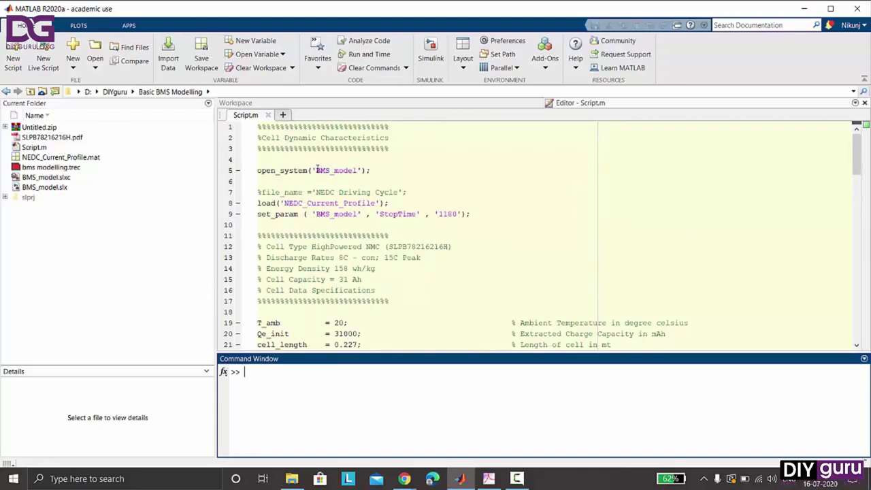
Examine the script's opening lines for the model name, the loaded NEDC current profile and the stop time parameter.
left_click_drag(317, 170, 347, 179)
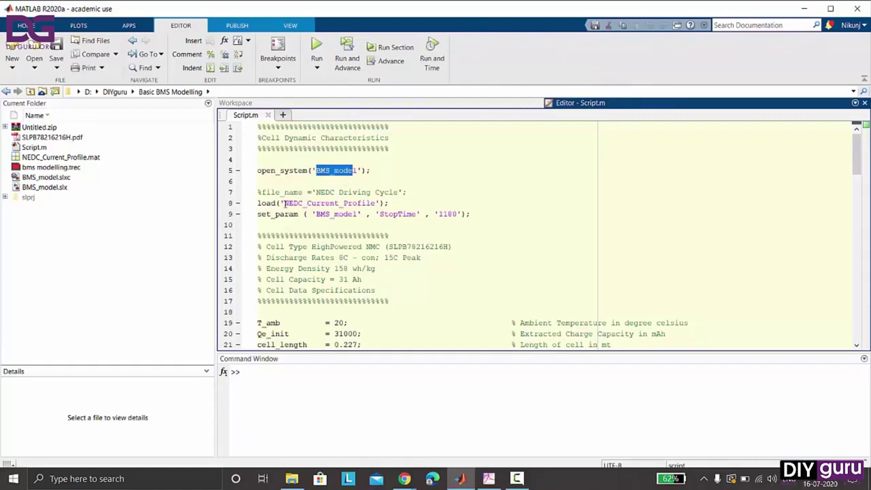
left_click_drag(284, 202, 377, 210)
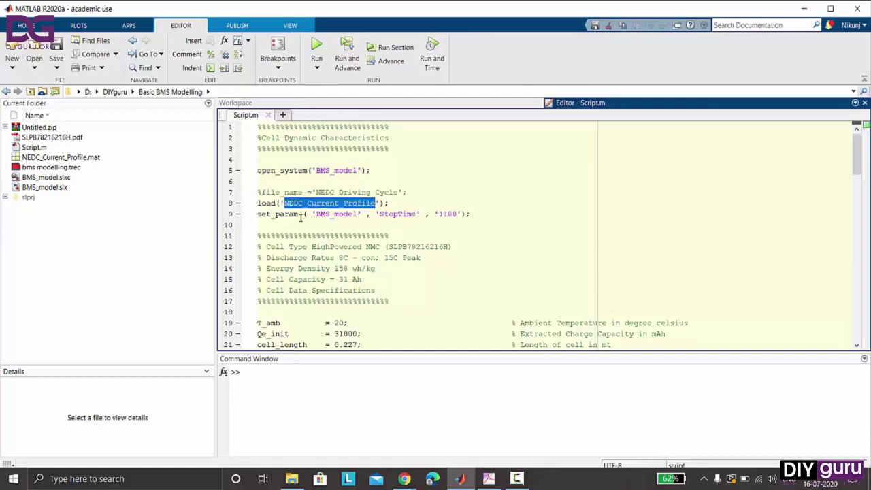
triple_click(258, 219)
left_click(312, 215)
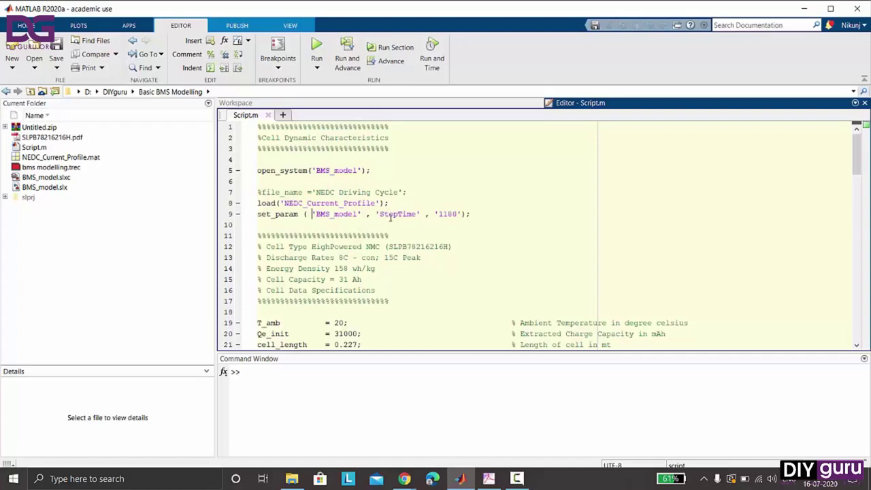
left_click_drag(317, 214, 355, 214)
left_click_drag(294, 205, 354, 215)
left_click_drag(439, 215, 456, 215)
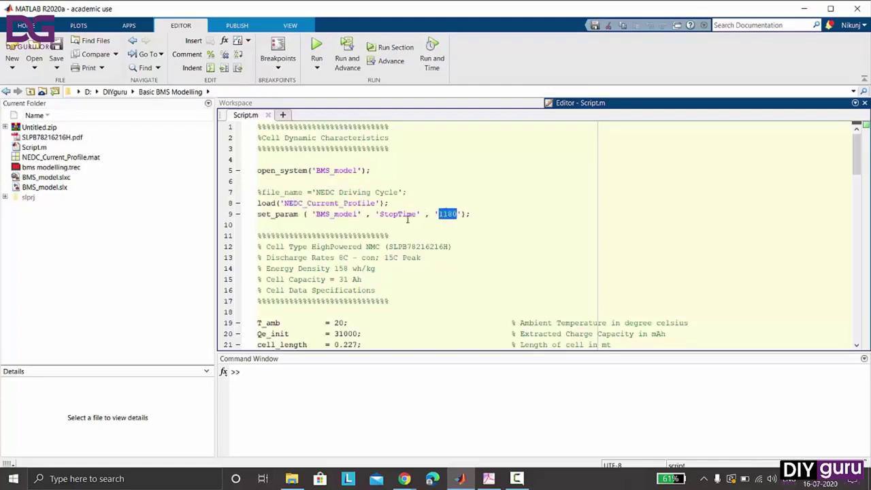
Review the script's cell data specifications and the SOC, temperature, capacitance, capacity, Em and resistance lookup tables.
scroll(382, 252, "down", 2)
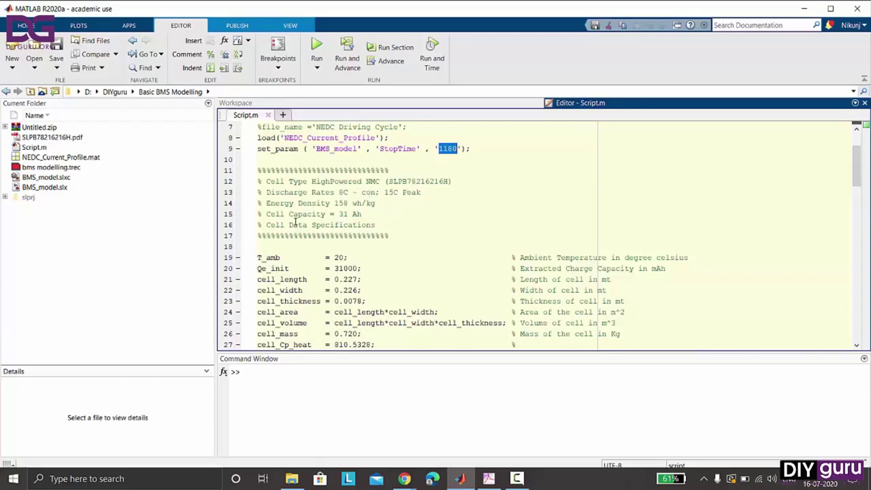
scroll(343, 231, "down", 2)
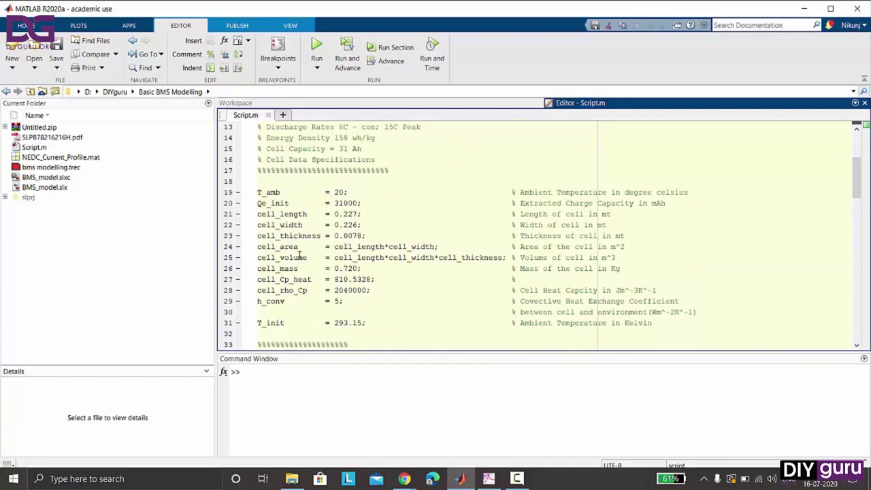
scroll(302, 268, "down", 1)
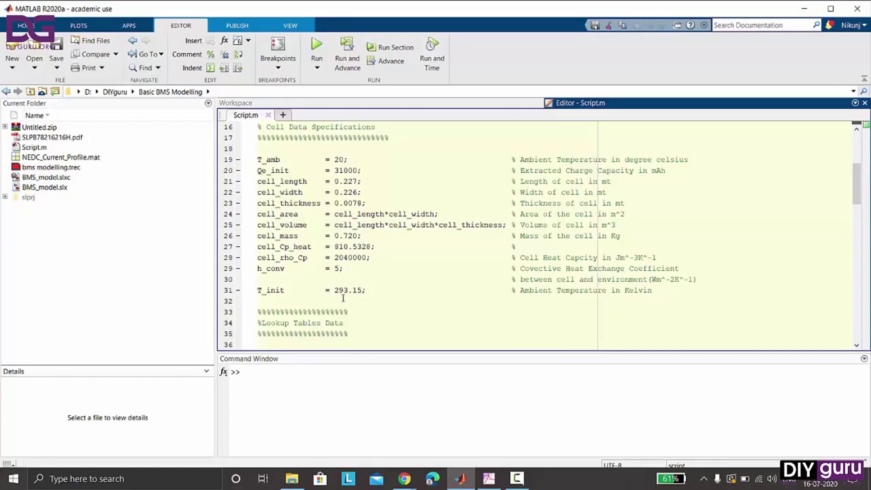
scroll(342, 297, "down", 4)
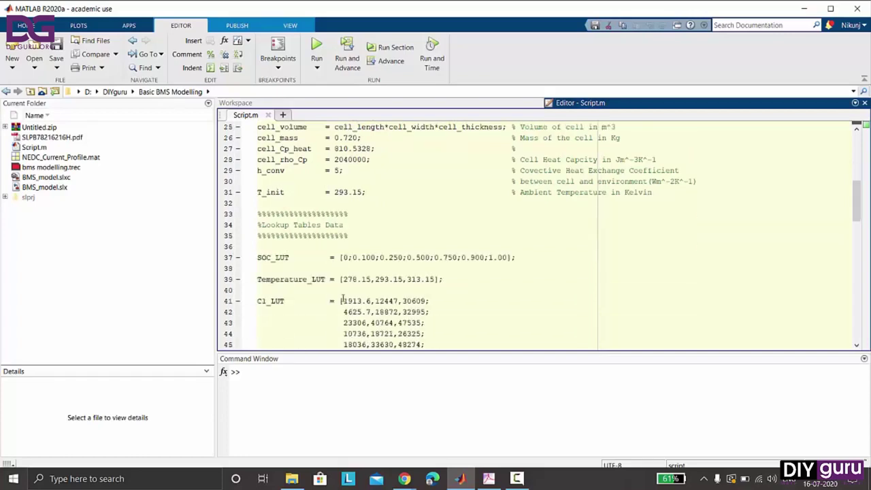
scroll(371, 247, "down", 2)
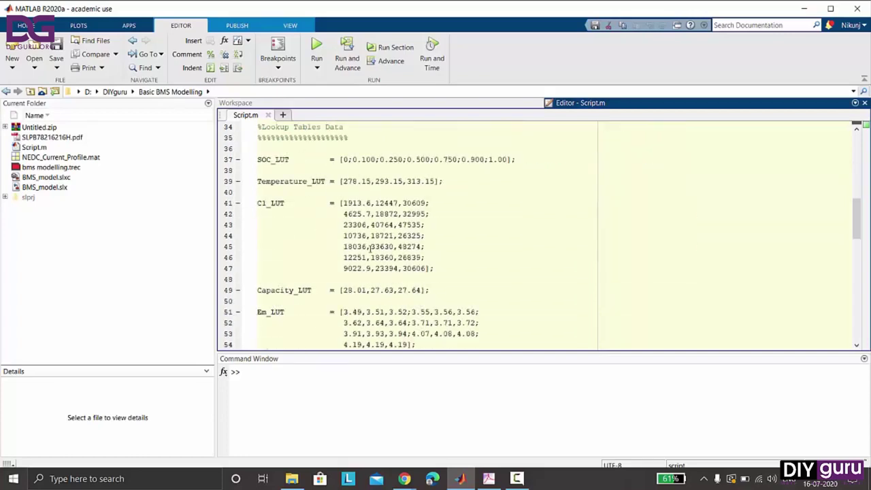
scroll(371, 246, "down", 5)
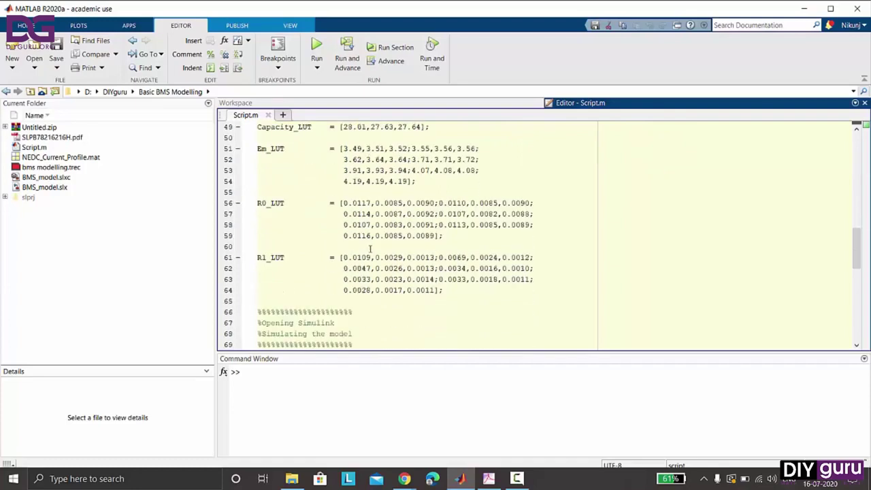
scroll(370, 252, "up", 6)
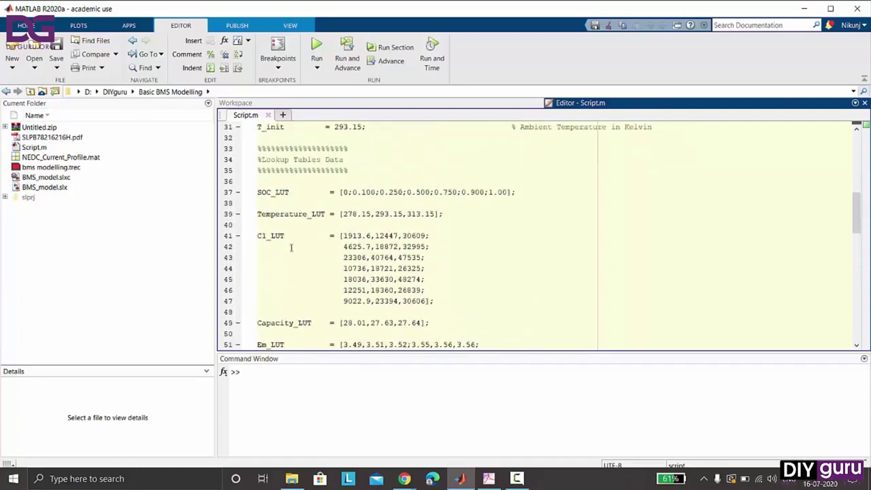
scroll(289, 247, "down", 1)
scroll(286, 236, "down", 2)
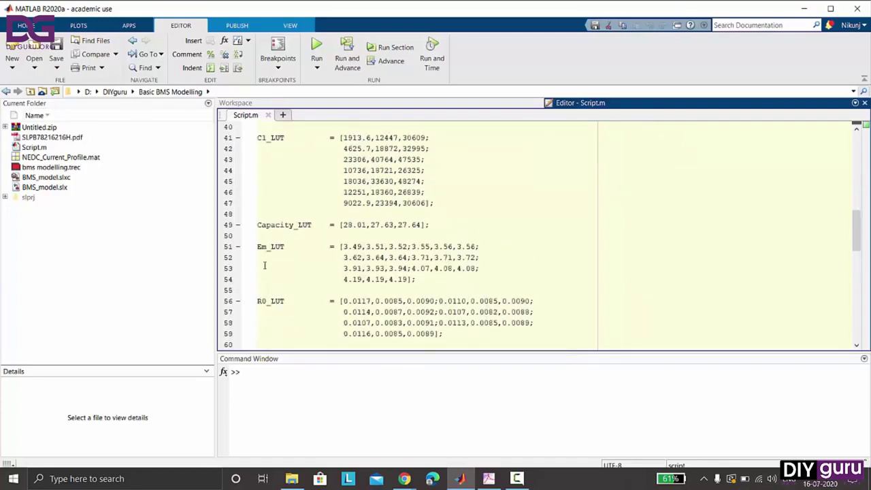
scroll(268, 249, "down", 4)
scroll(314, 262, "down", 4)
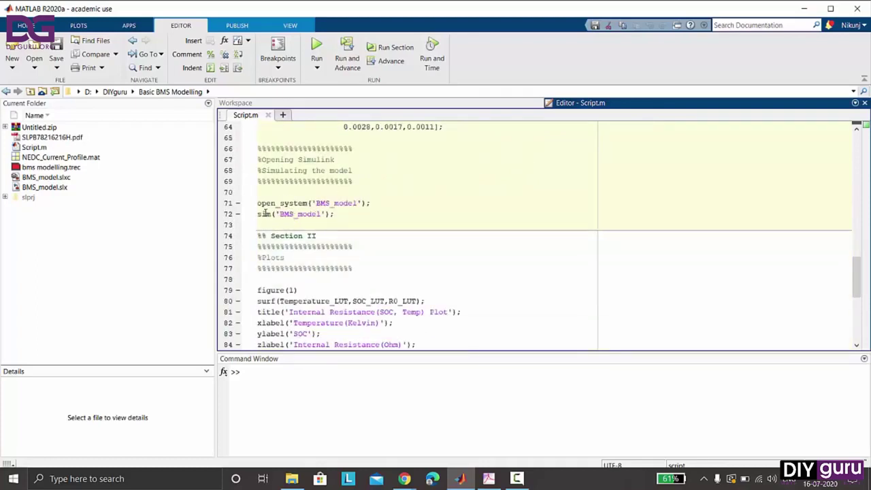
Run Script.m after checking its simulation command and the plotting code in Section II.
left_click_drag(257, 214, 321, 215)
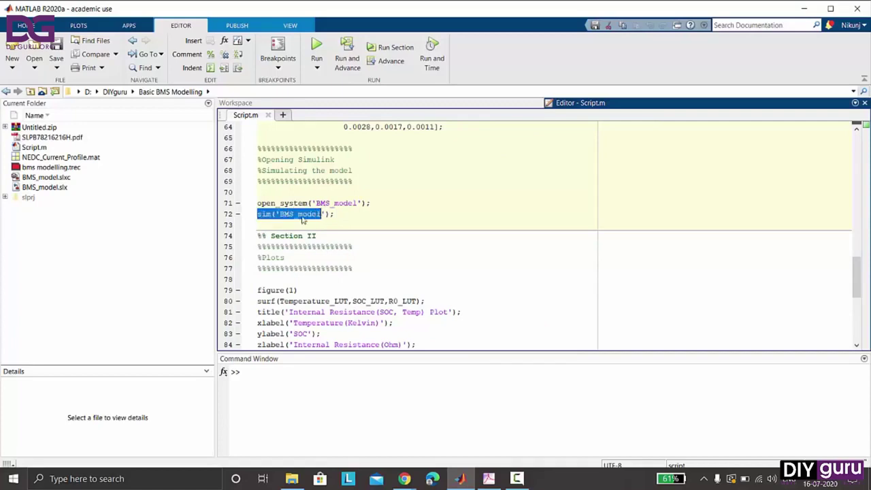
scroll(330, 278, "down", 2)
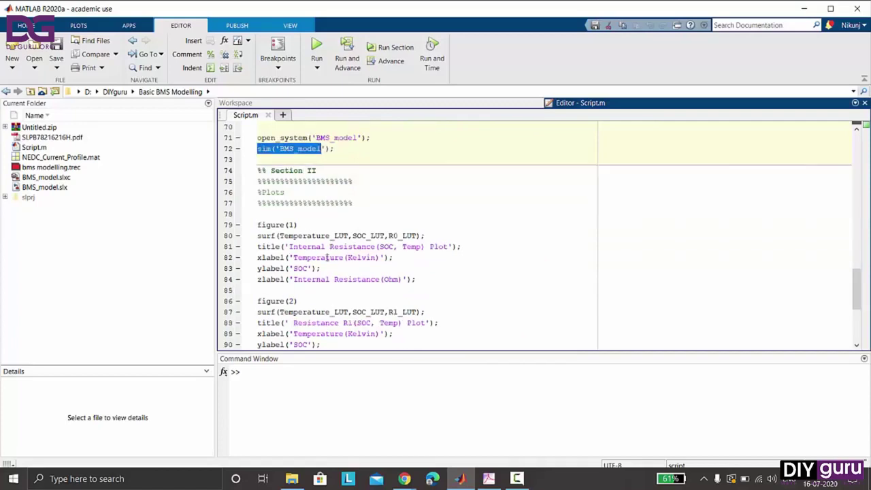
scroll(328, 258, "down", 5)
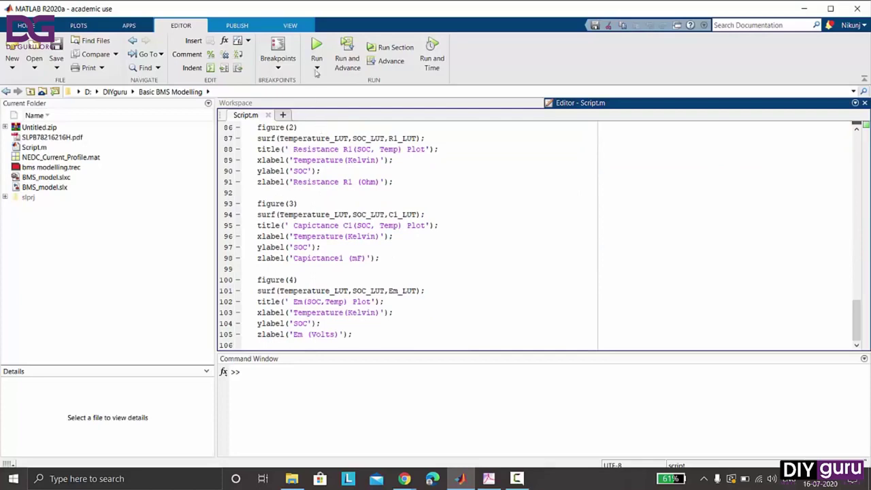
left_click(318, 45)
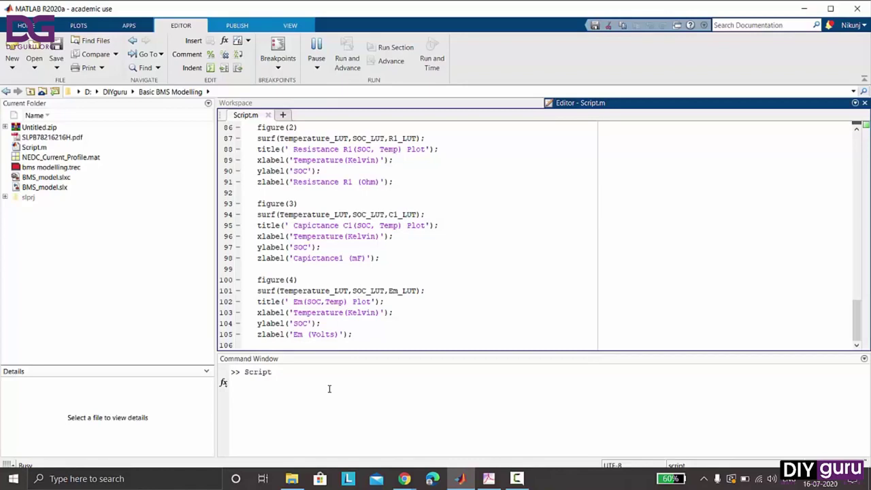
mouse_move(521, 481)
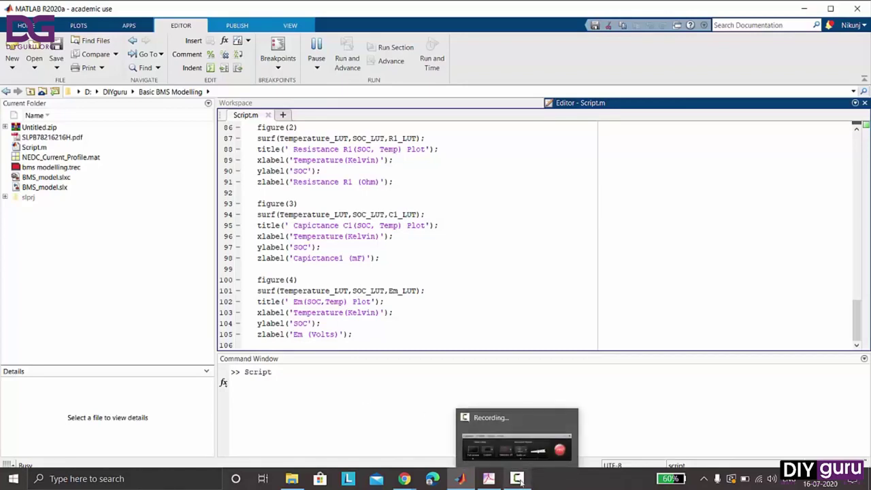
left_click(524, 452)
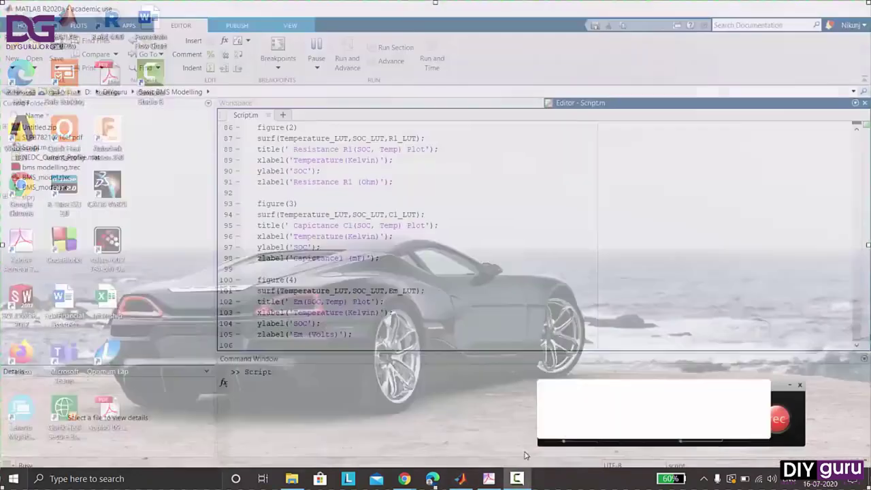
left_click(523, 479)
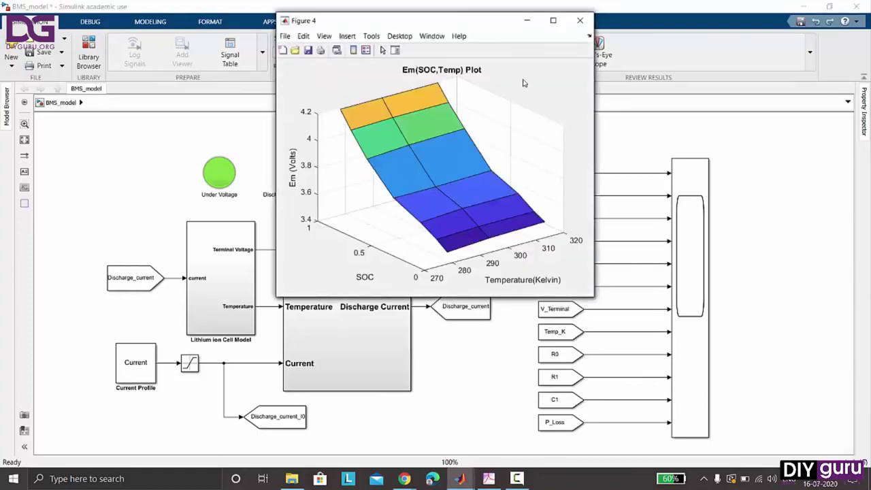
Spread out the four stacked figure windows to view the Em, capacitance C1, resistance R1 and internal resistance plots.
left_click_drag(444, 24, 567, 90)
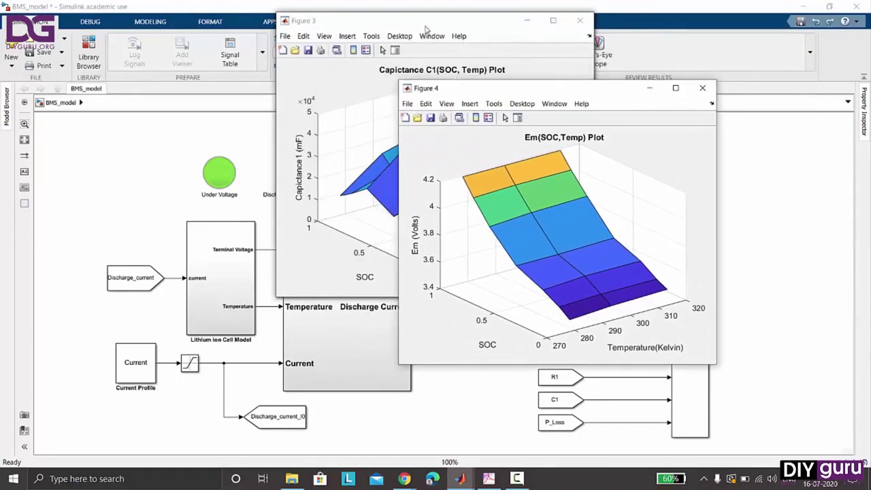
left_click(421, 24)
left_click_drag(383, 39, 205, 108)
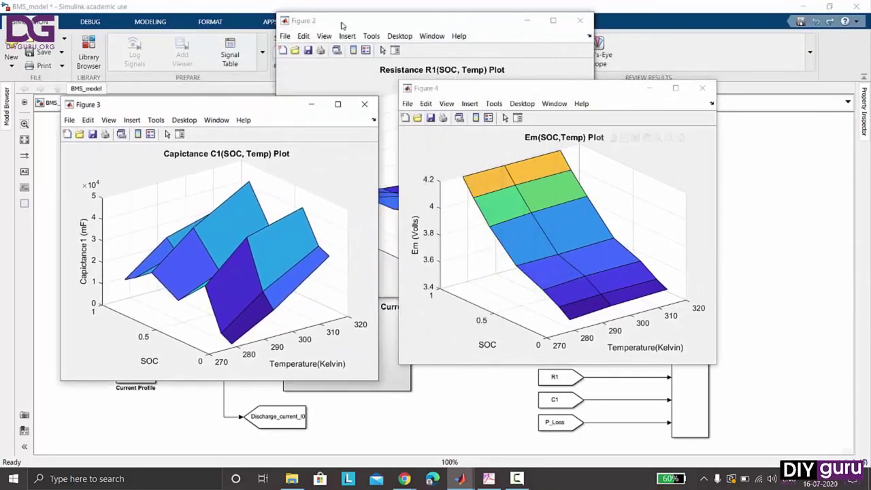
left_click_drag(342, 21, 203, 79)
left_click(330, 21)
left_click_drag(330, 21, 403, 112)
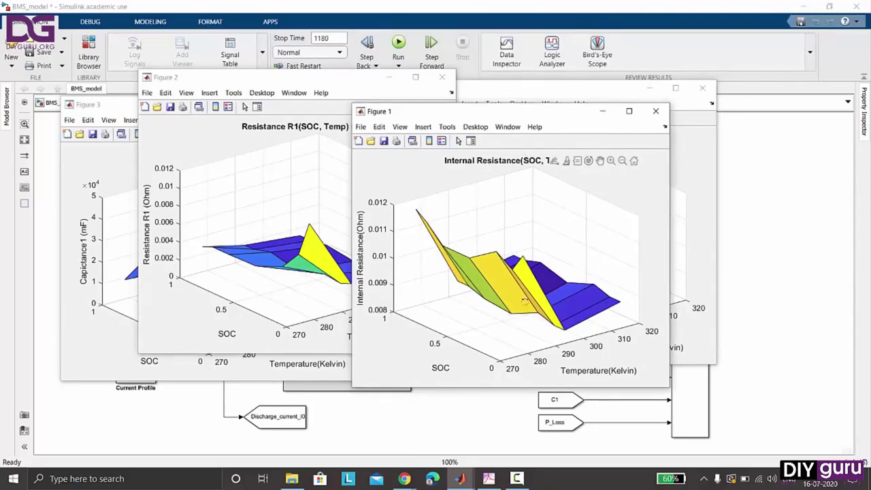
Close all four surface plot figures, leaving the BMS_model diagram in view.
left_click(655, 111)
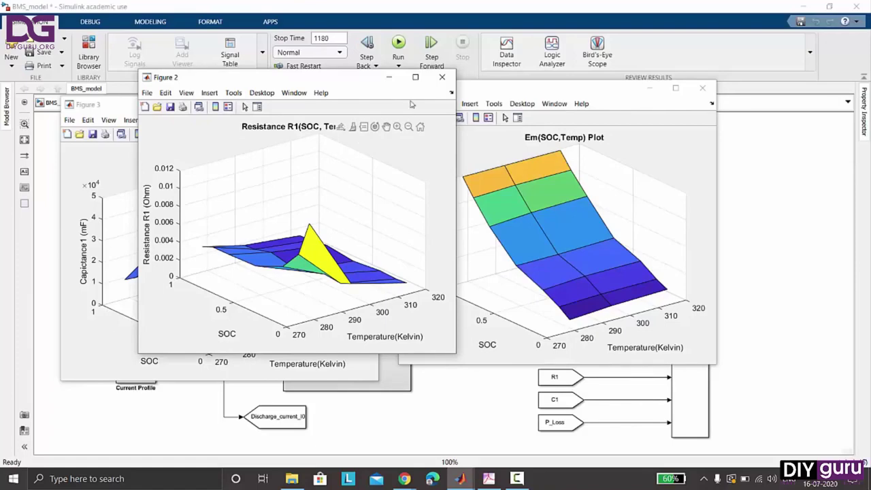
left_click(443, 79)
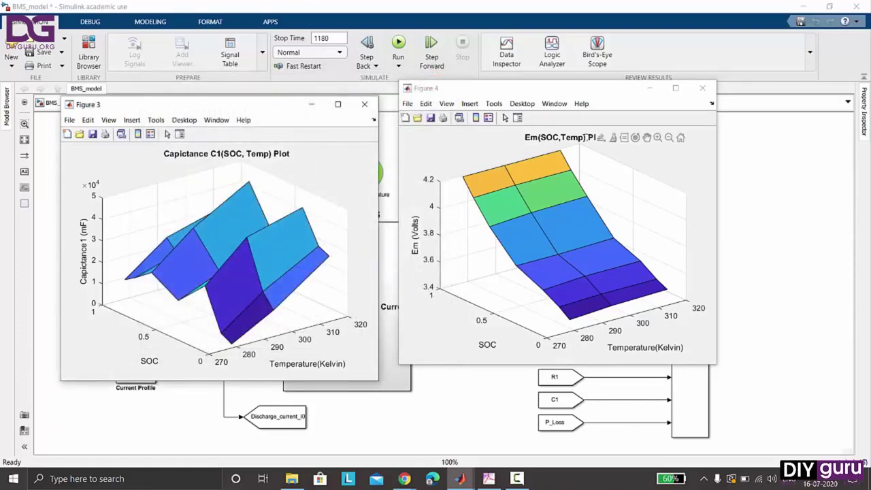
left_click(702, 88)
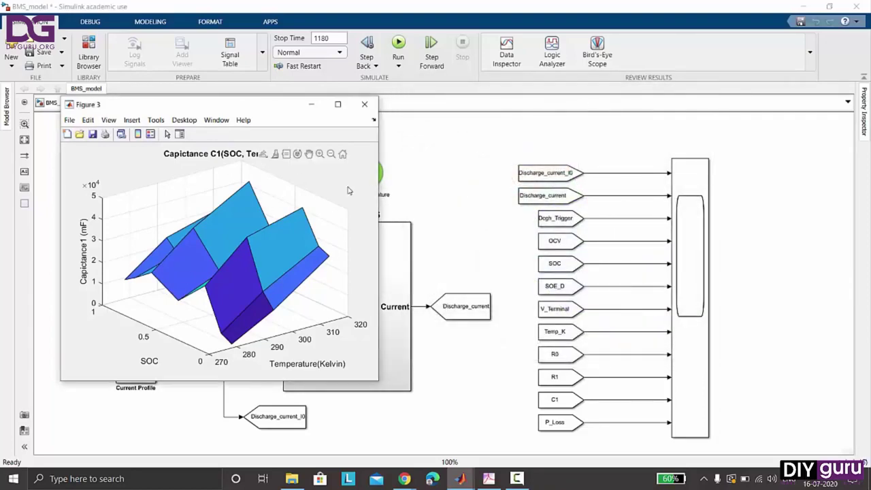
left_click(365, 104)
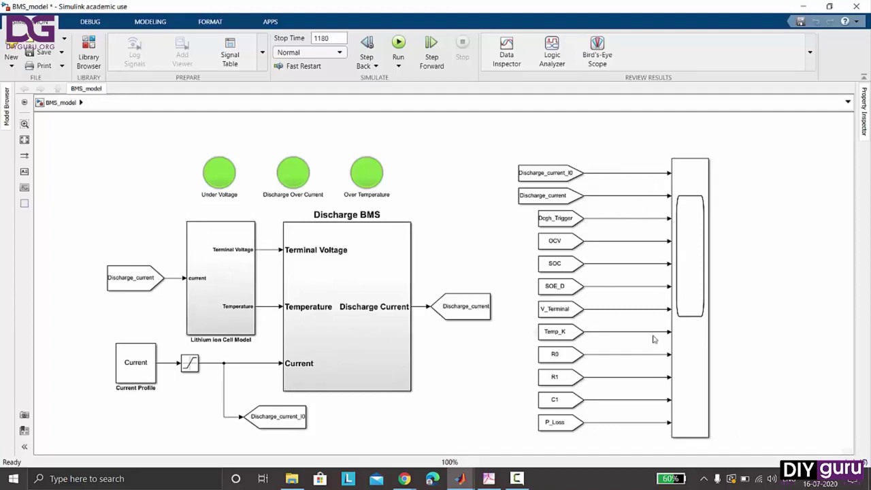
Run the BMS_model simulation and select the Scope block that collects the output signals.
left_click(398, 44)
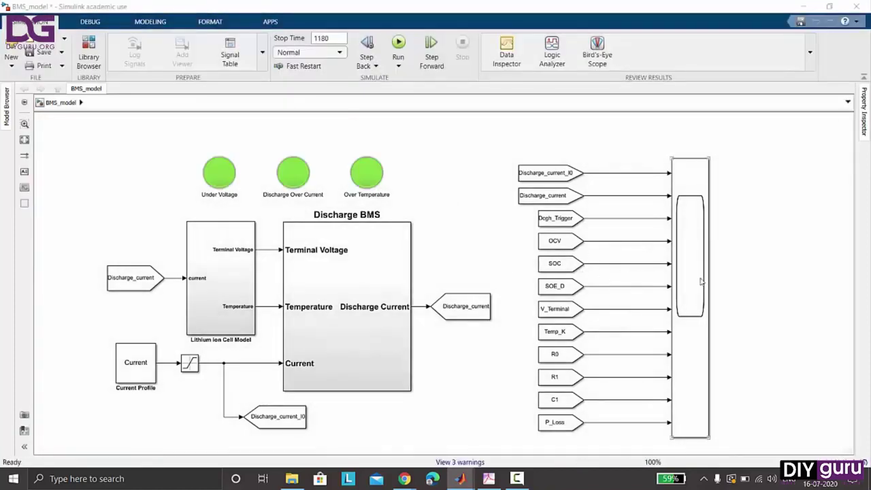
left_click(697, 281)
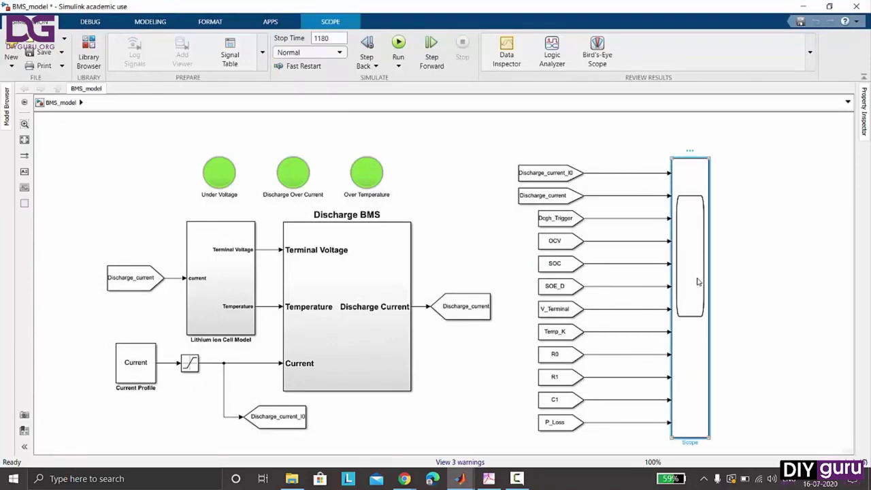
View the Scope block's signal plots in a maximized window and close it.
double_click(697, 281)
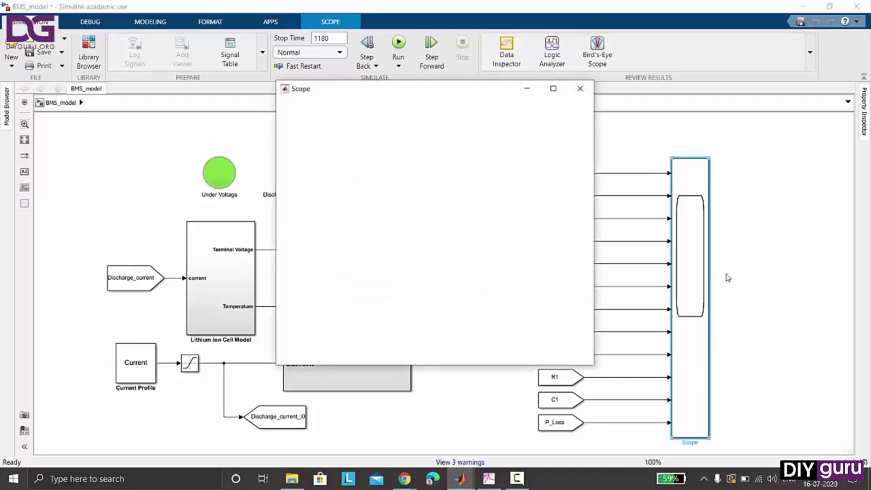
left_click(553, 89)
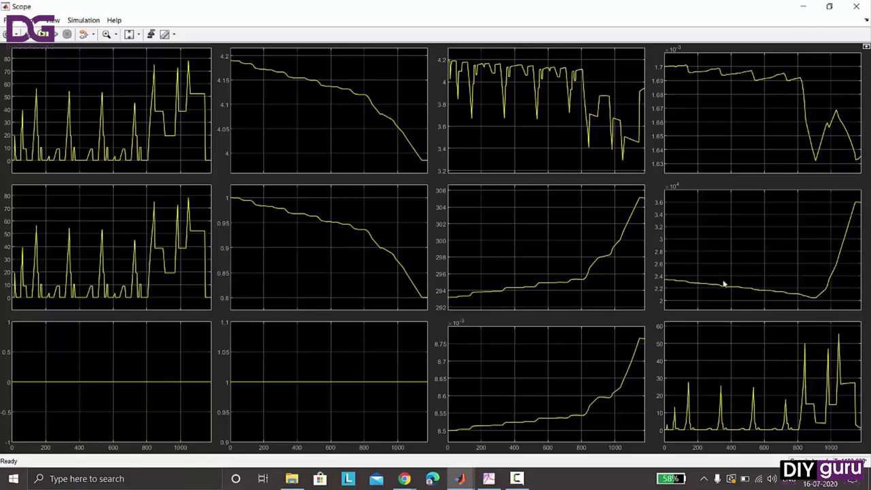
left_click(856, 6)
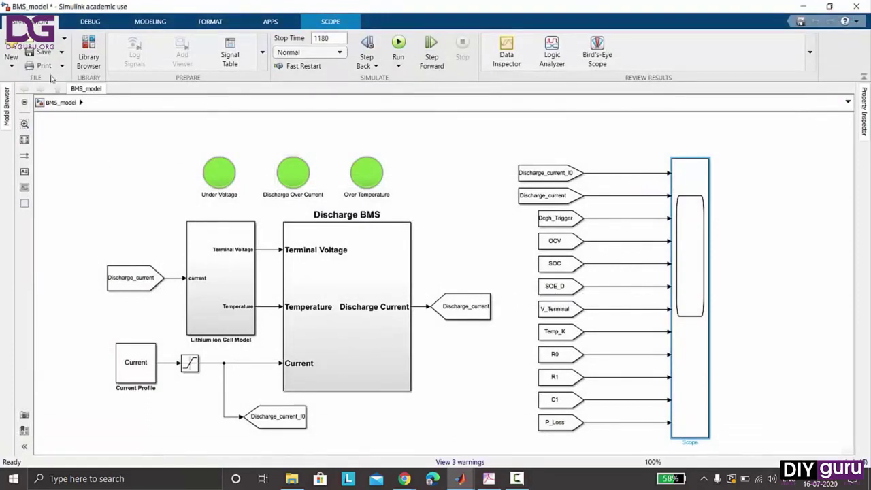
Open the Cell_Modelling_NMC model from the DIYguru > Cell Modelling folder.
left_click(44, 39)
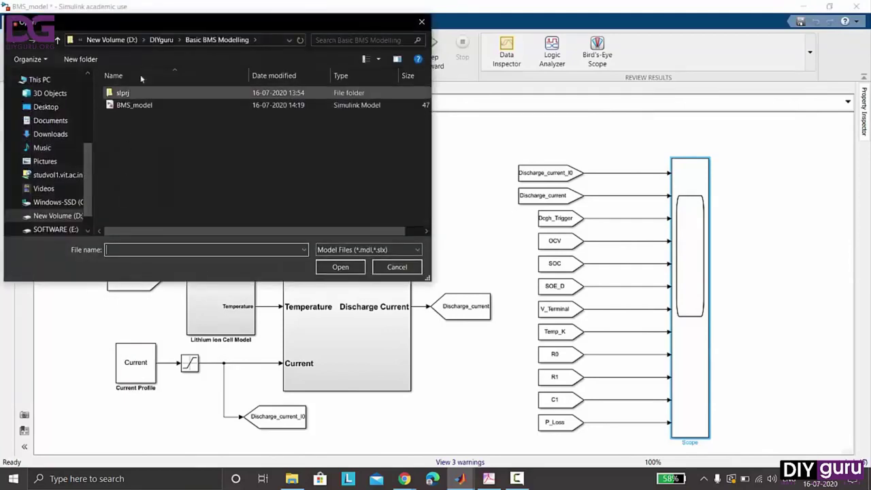
left_click(162, 39)
double_click(198, 122)
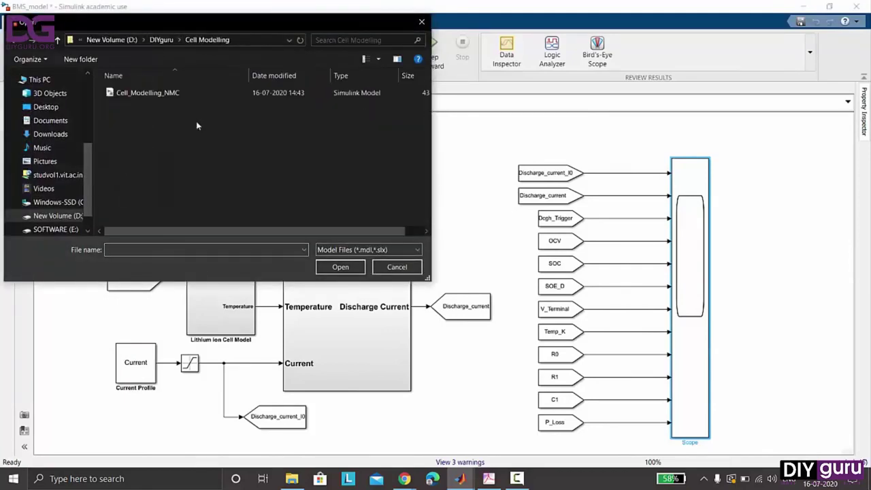
left_click(187, 93)
left_click(331, 267)
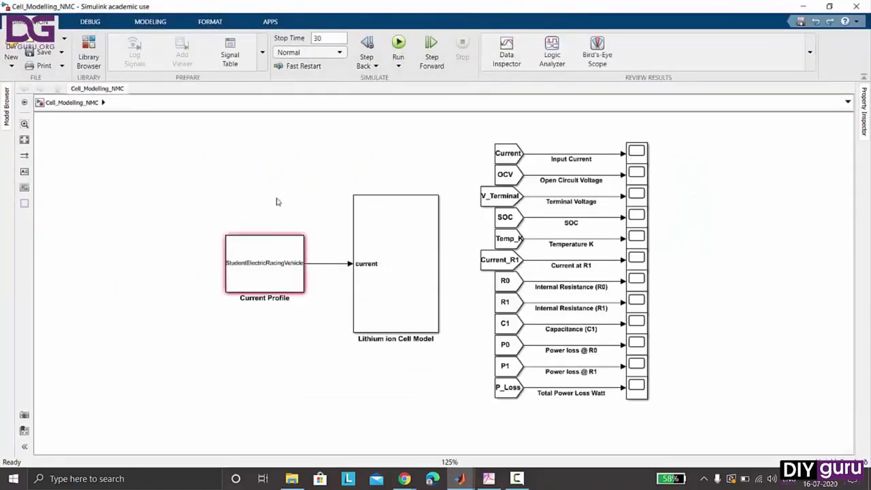
Delete the whole group of output signal tags, labelled lines and scope, leaving only the current profile and cell model.
left_click_drag(193, 164, 354, 315)
left_click_drag(398, 351, 462, 380)
left_click_drag(385, 278, 293, 252)
left_click_drag(470, 137, 674, 425)
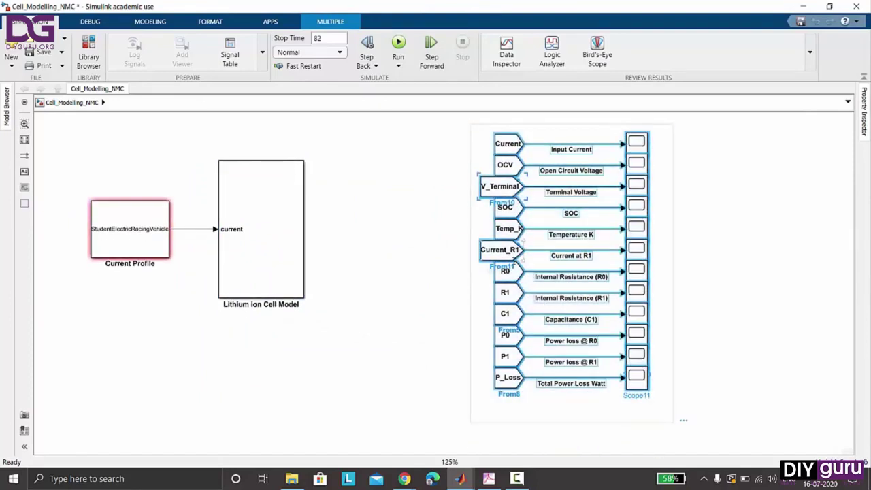
key("Delete")
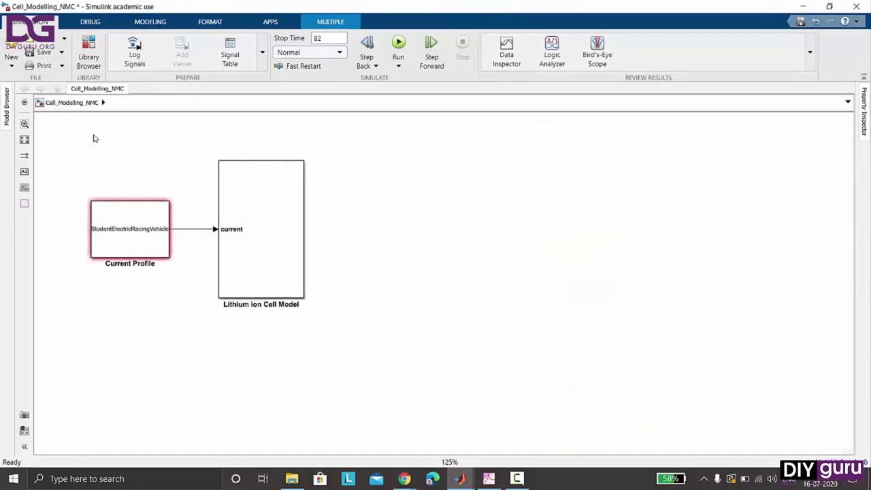
Remove the line between Current Profile and Lithium ion Cell Model, and place the Current Profile block beneath the cell model.
left_click_drag(77, 142, 320, 321)
left_click_drag(273, 250, 326, 286)
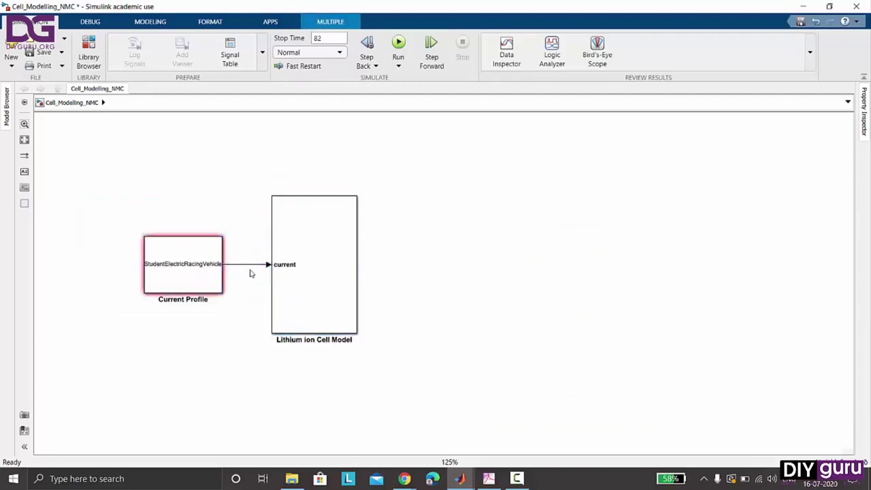
left_click(250, 265)
key("Delete")
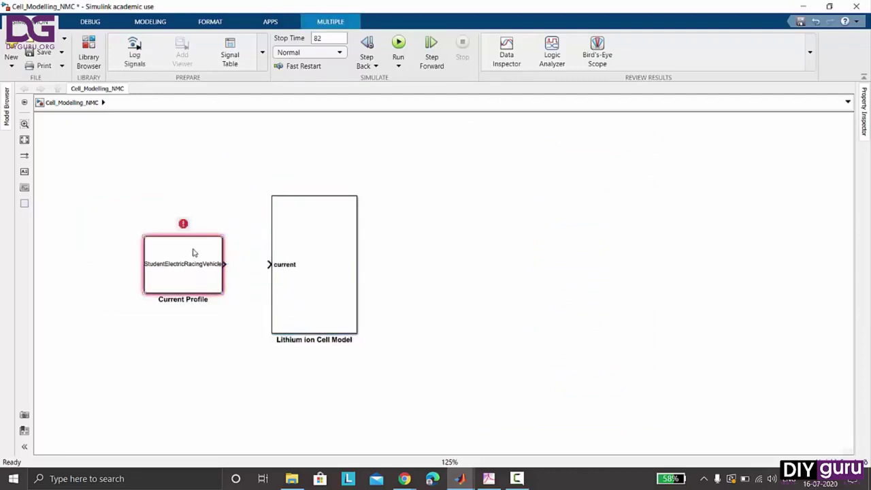
left_click_drag(195, 252, 332, 383)
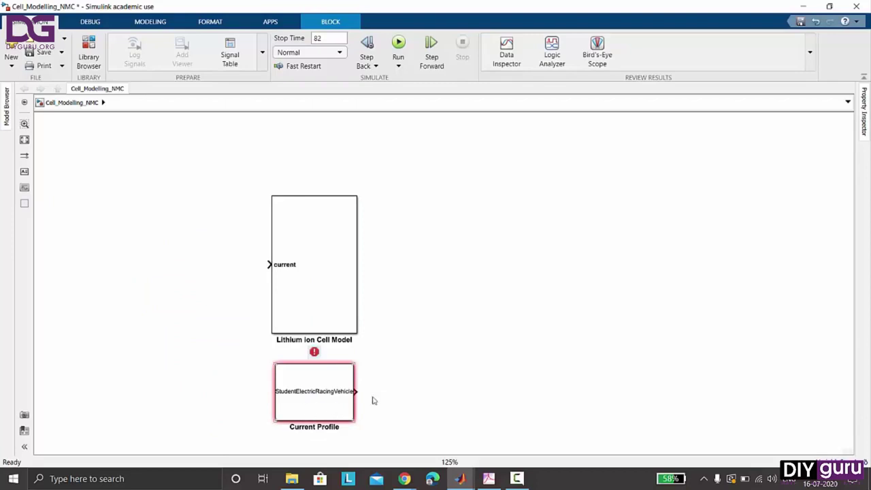
Set the Current Profile block's data to the base workspace variable Current.
left_click(327, 391)
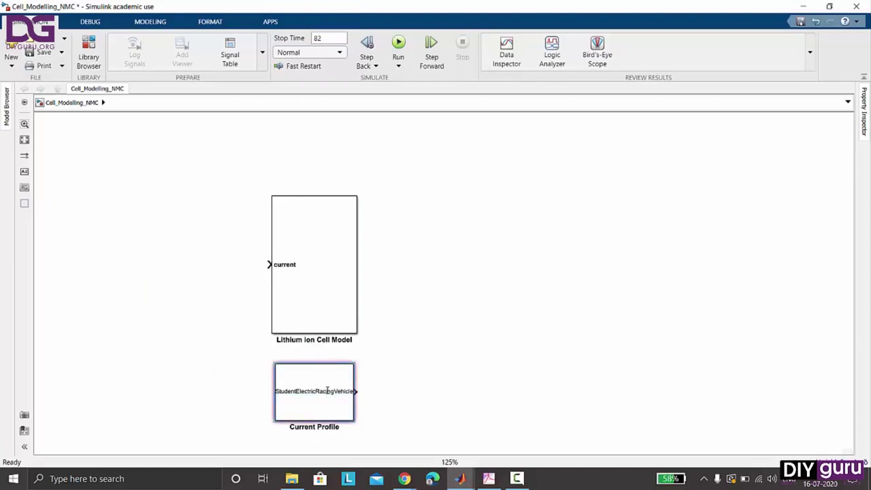
double_click(327, 390)
double_click(428, 347)
type("c")
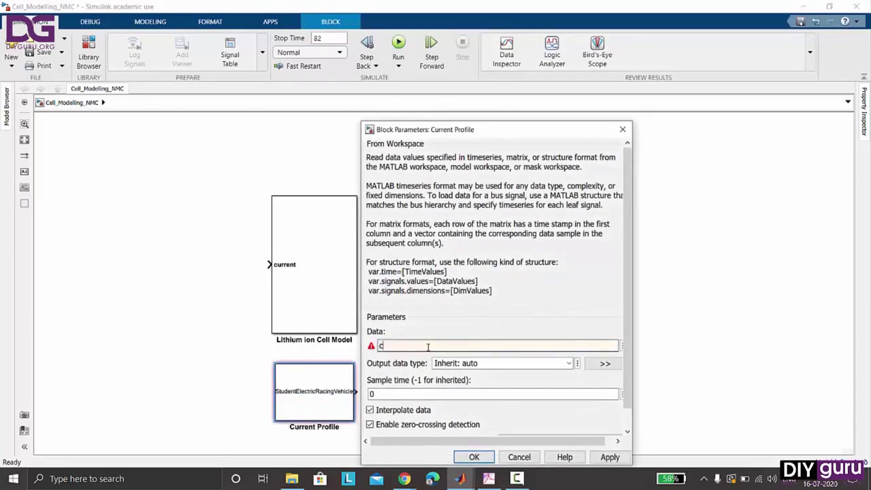
type("urrent")
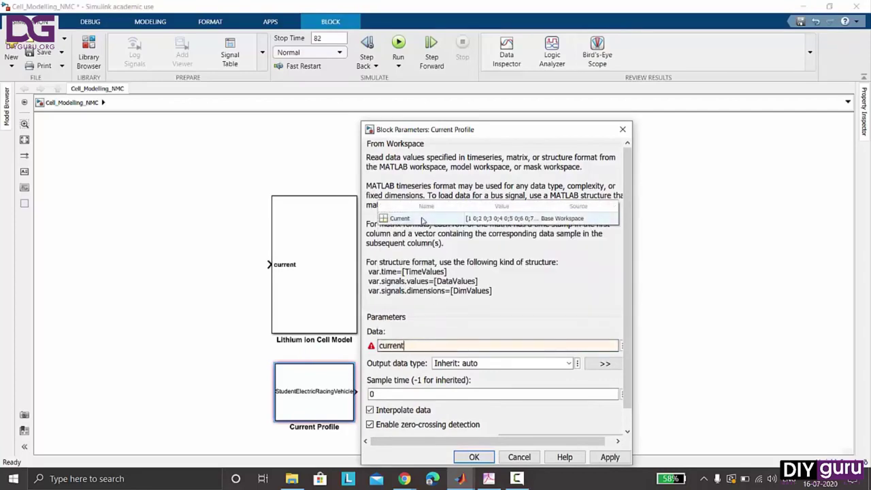
left_click(422, 218)
left_click(462, 457)
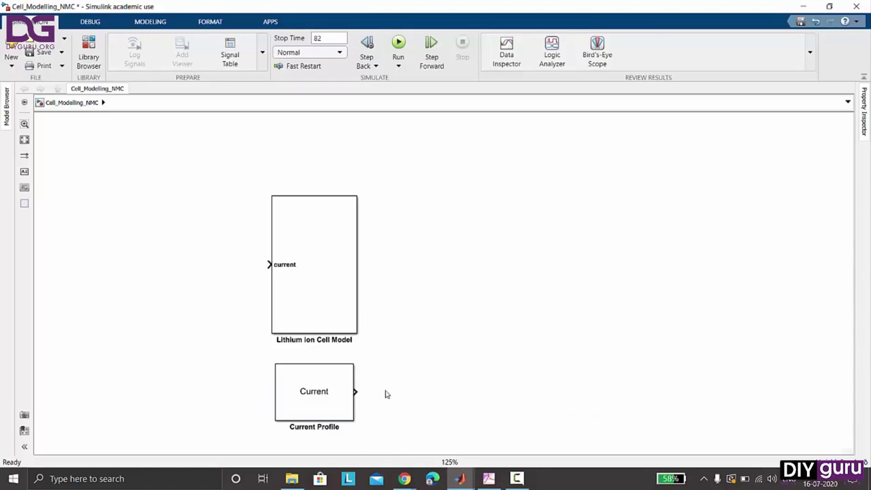
Add a Saturation block beside Current Profile and connect the profile's output to its input.
double_click(385, 394)
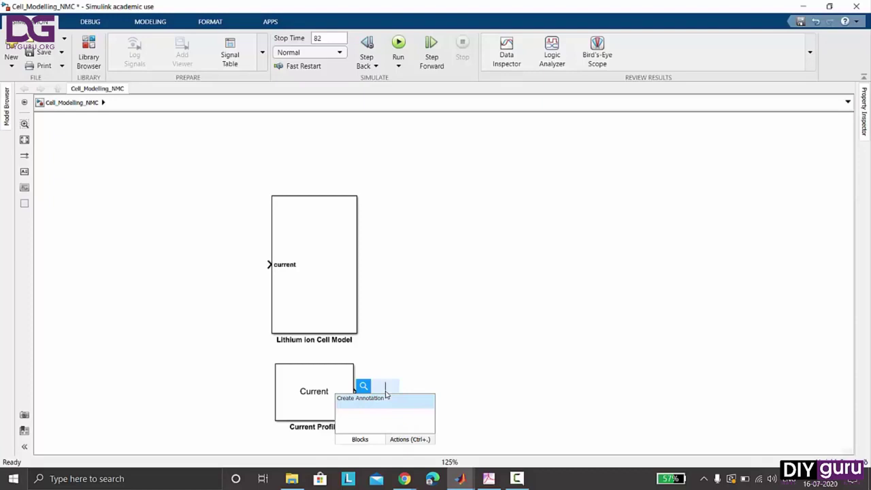
type("aturat")
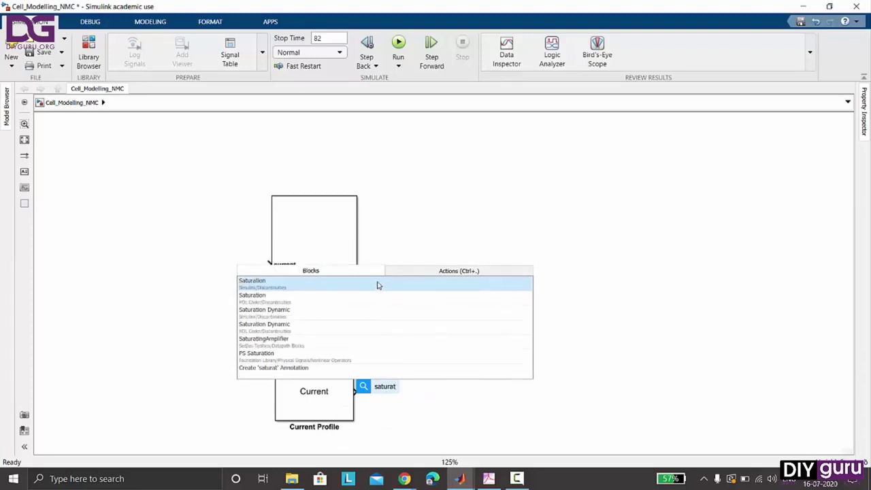
left_click(337, 284)
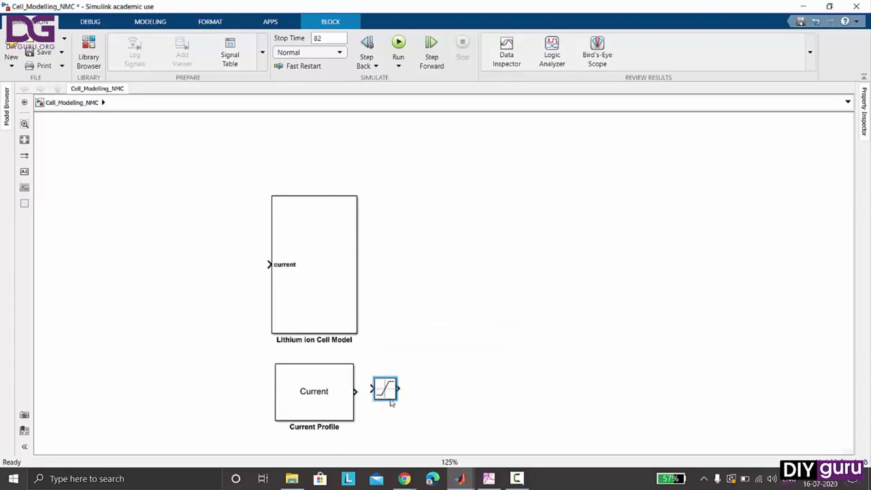
left_click_drag(390, 400, 395, 400)
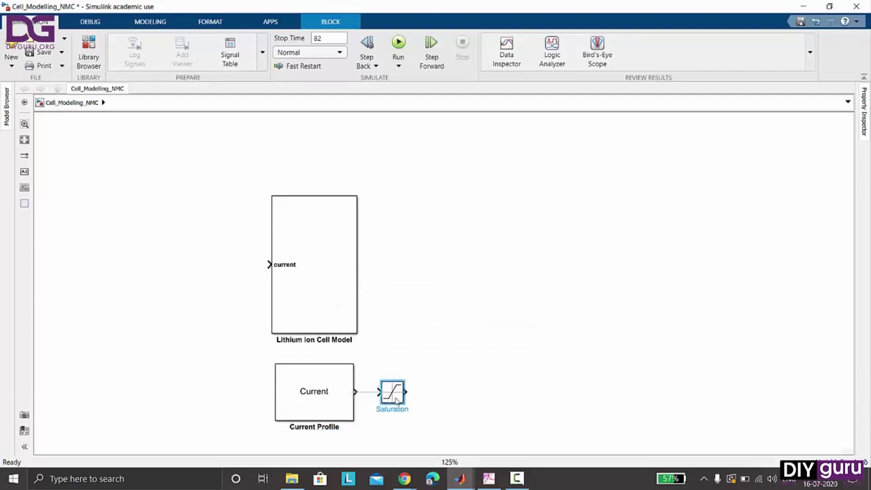
left_click(368, 392)
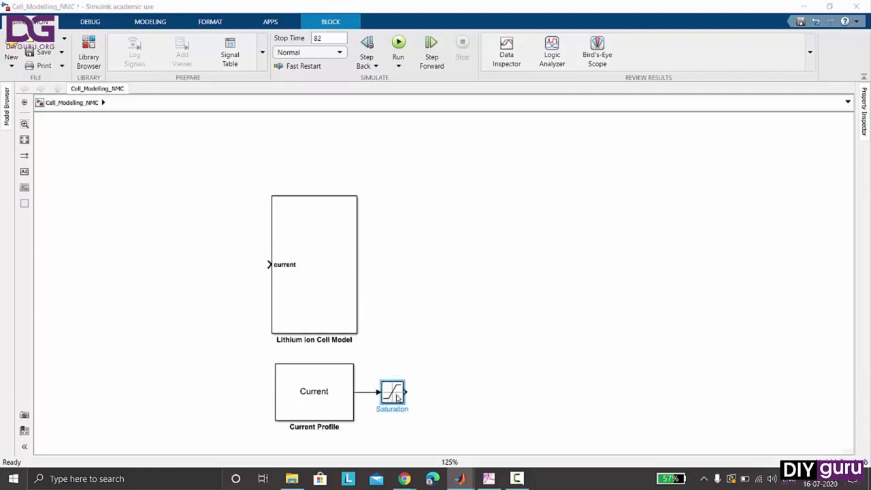
Set the Saturation block's lower limit to 0 and upper limit to +inf.
double_click(393, 393)
double_click(439, 392)
type("0")
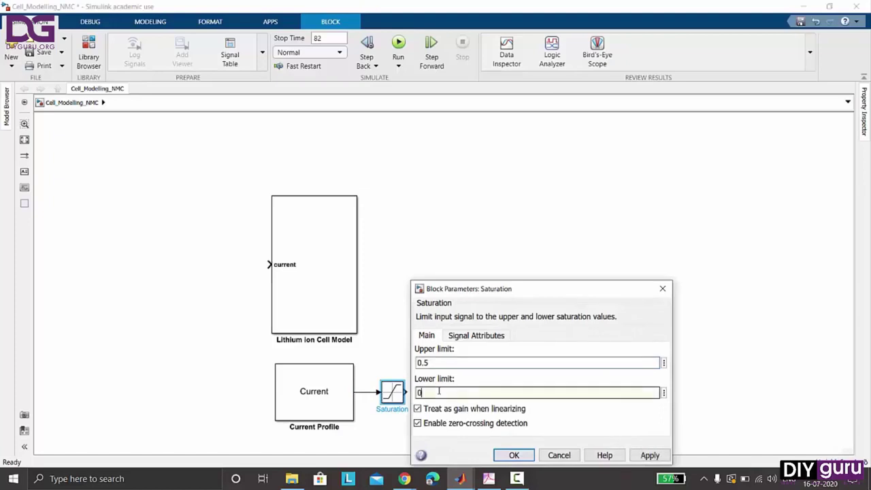
double_click(435, 362)
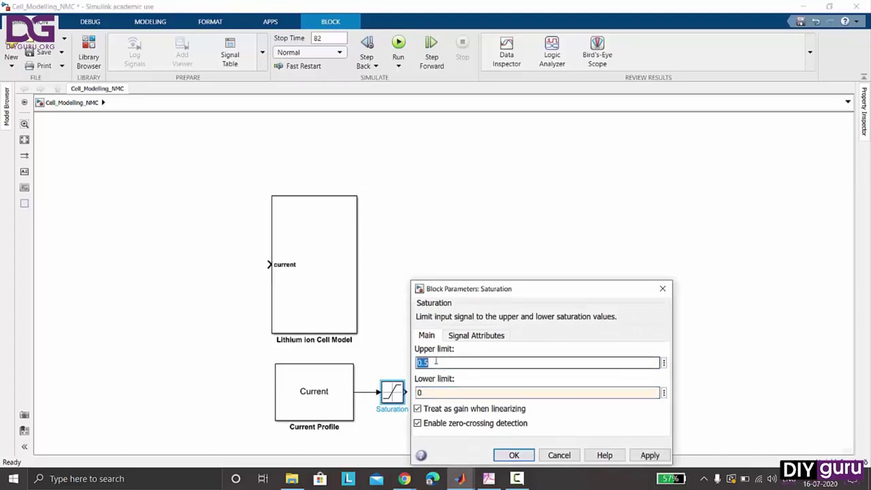
type("+inf")
left_click(497, 457)
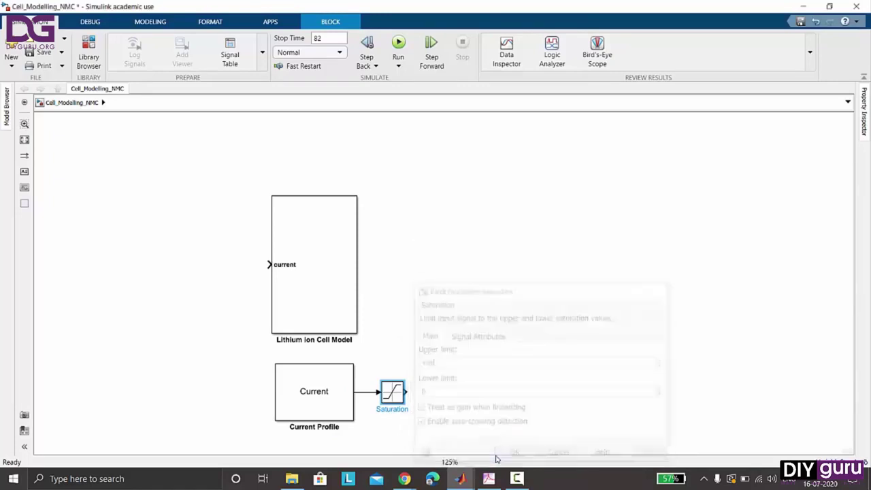
left_click(456, 415)
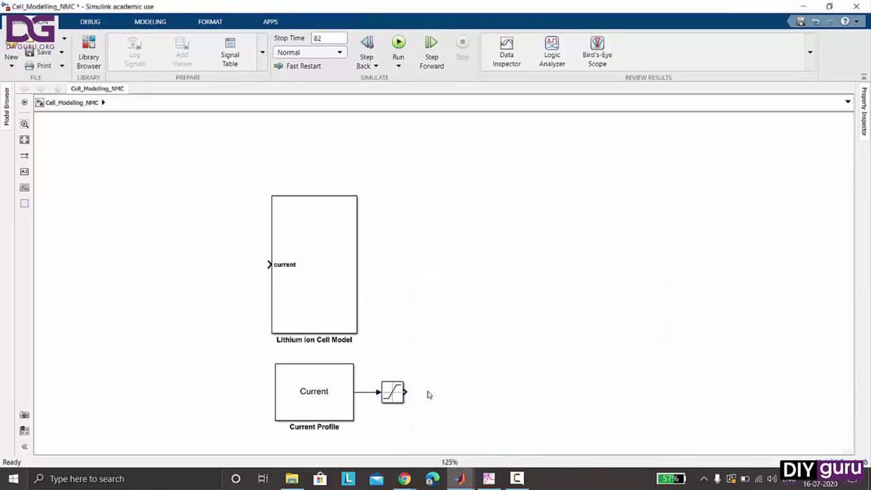
Add a Subsystem block in the empty area beside the cell model and turn off its content preview.
double_click(497, 320)
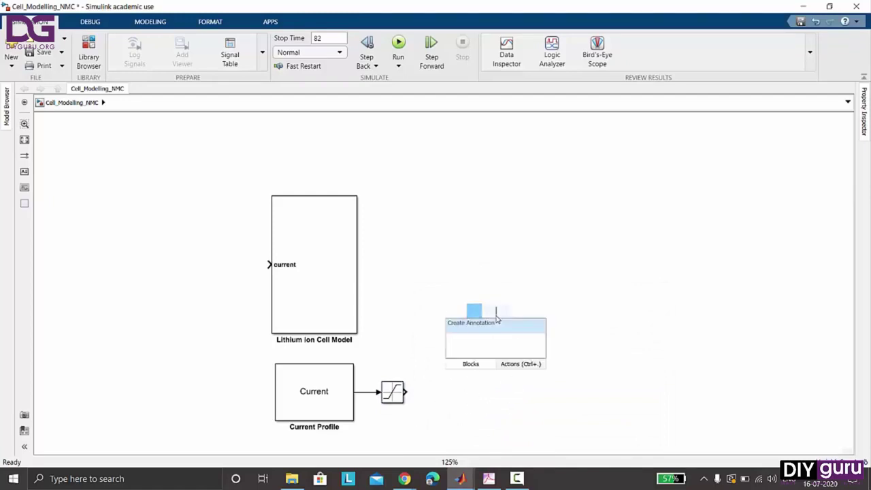
type("subsy")
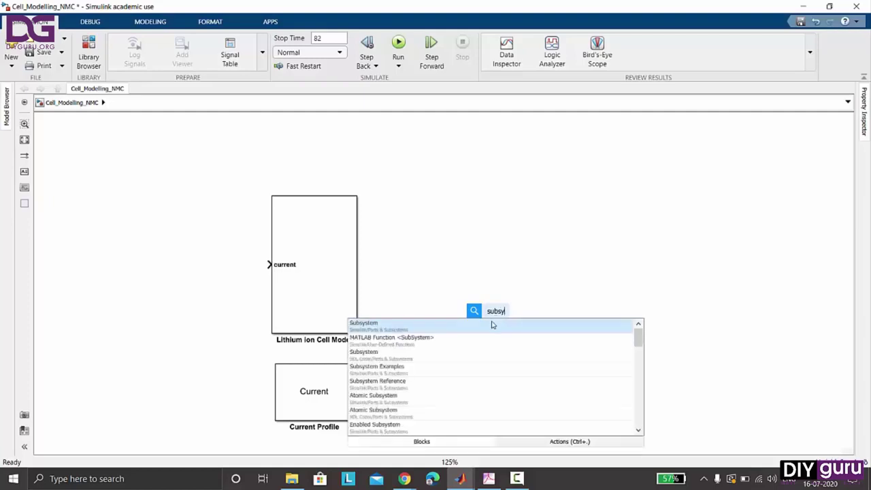
left_click(492, 324)
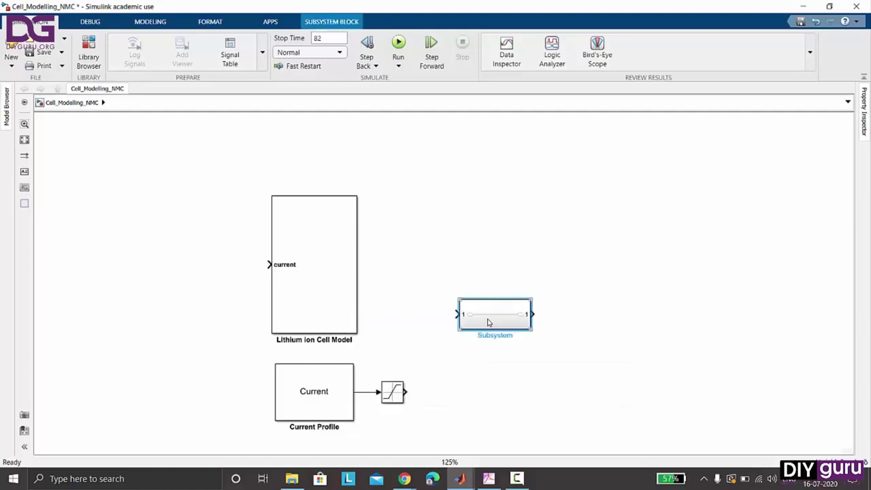
right_click(487, 323)
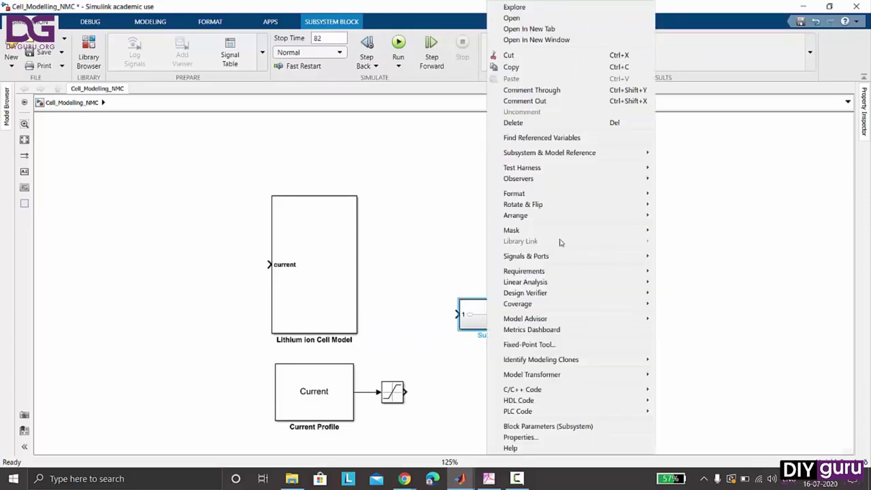
mouse_move(618, 209)
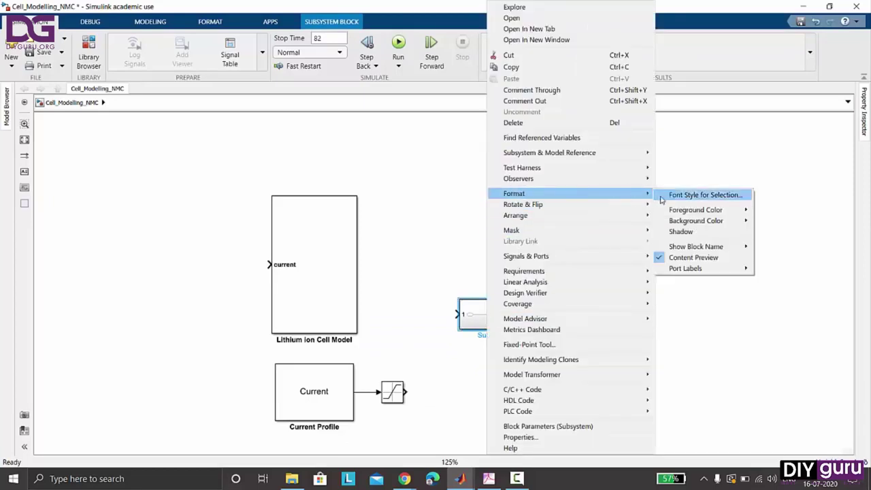
left_click(667, 260)
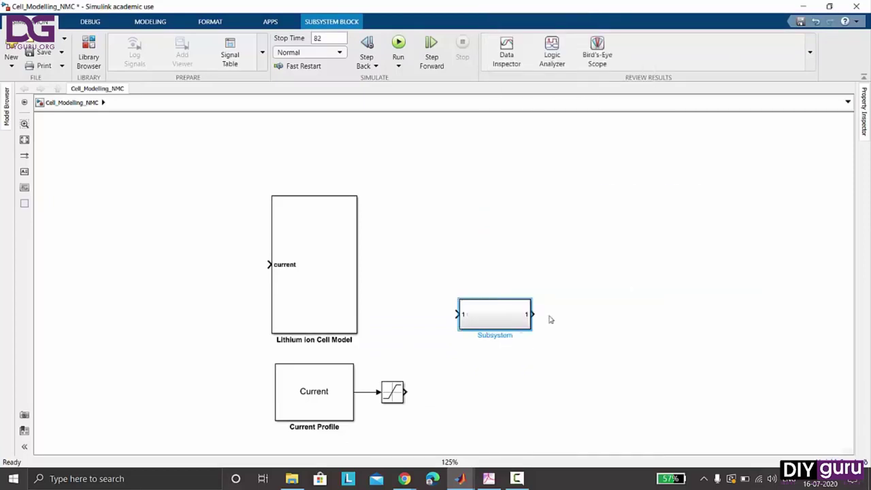
Rename the new subsystem block as BMS Discharge Model.
double_click(511, 338)
key("BackSpace")
type("BMS Model")
left_click(495, 334)
type("Discharge")
left_click(507, 359)
Enlarge the BMS Discharge Model block to about the cell model's size and place it across from the cell model.
left_click_drag(530, 329, 539, 405)
left_click_drag(490, 356, 528, 279)
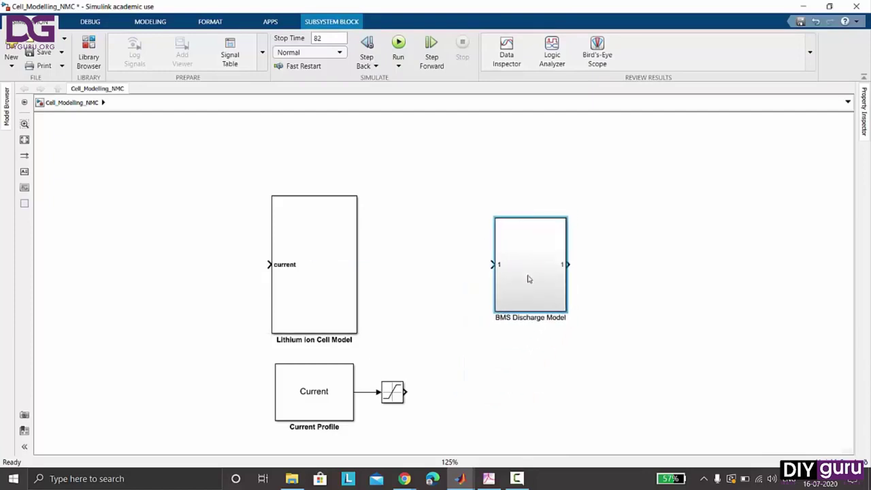
left_click_drag(569, 312, 578, 361)
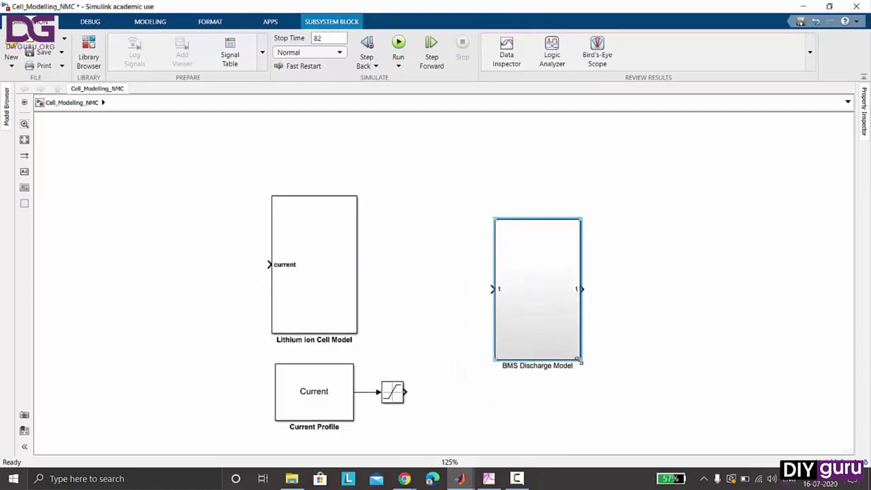
left_click(618, 356)
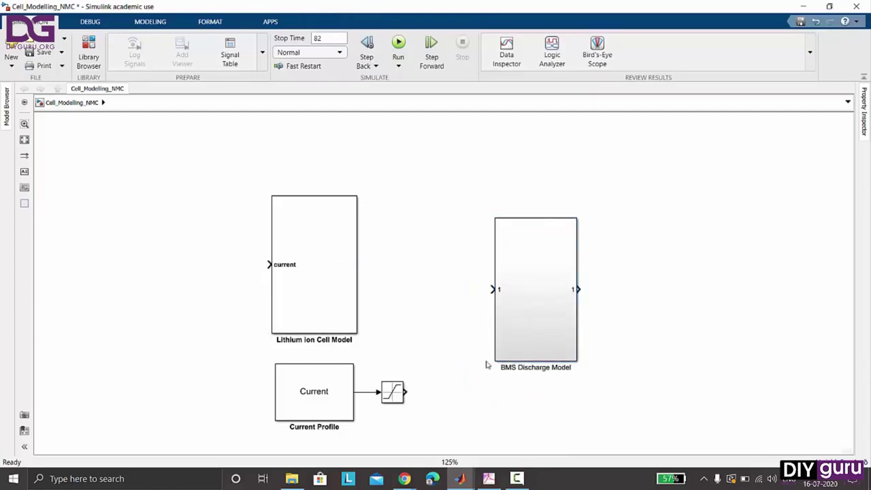
Open the BMS Discharge Model subsystem and delete the line joining its input and output ports.
double_click(526, 319)
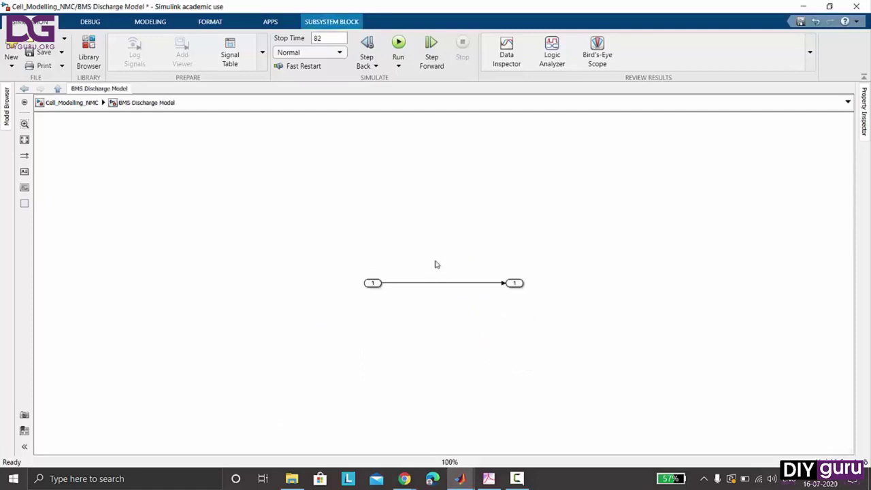
left_click_drag(436, 264, 451, 317)
key("Delete")
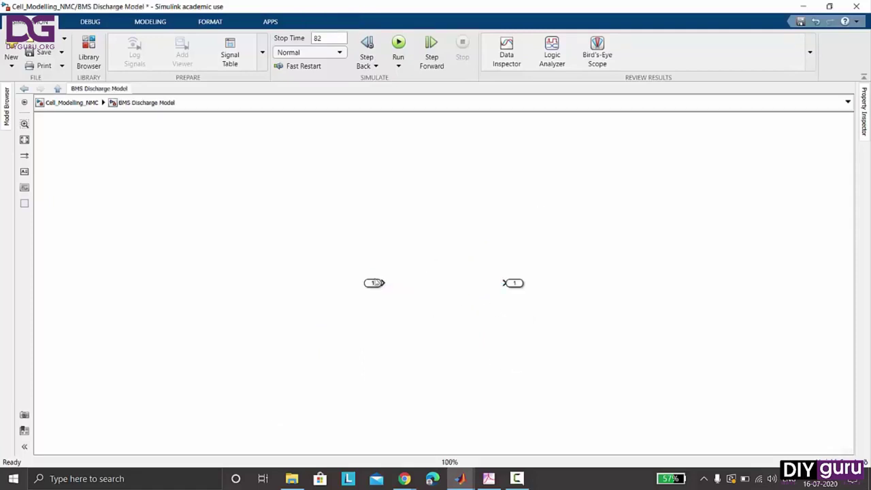
Move the input and output ports farther apart, with the input port well over to the far side.
left_click_drag(376, 282, 340, 277)
left_click(517, 283)
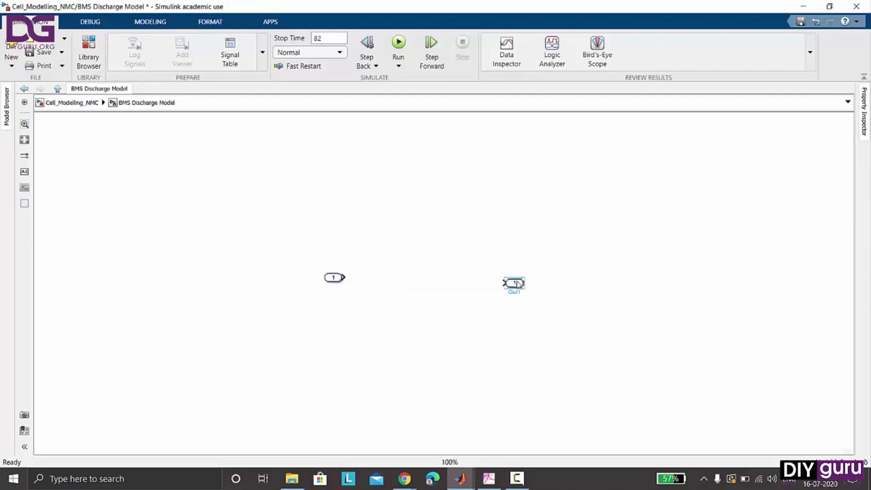
left_click_drag(517, 284, 534, 283)
left_click(333, 278)
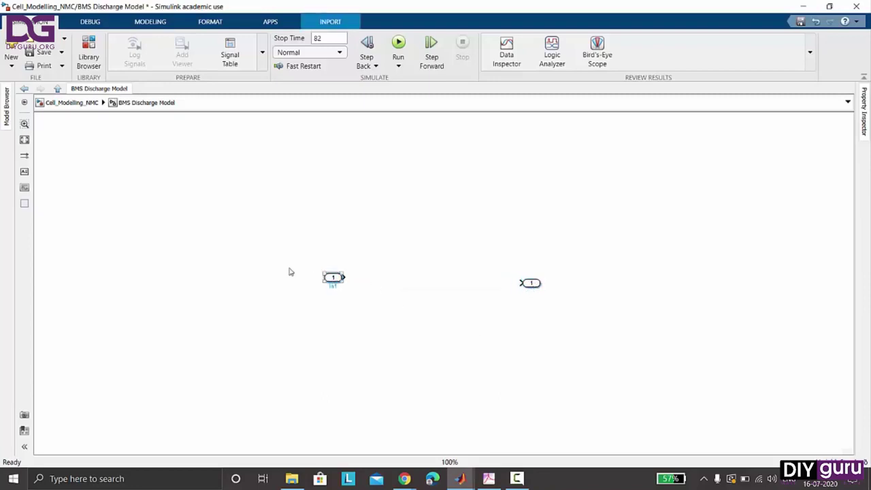
left_click_drag(334, 277, 175, 272)
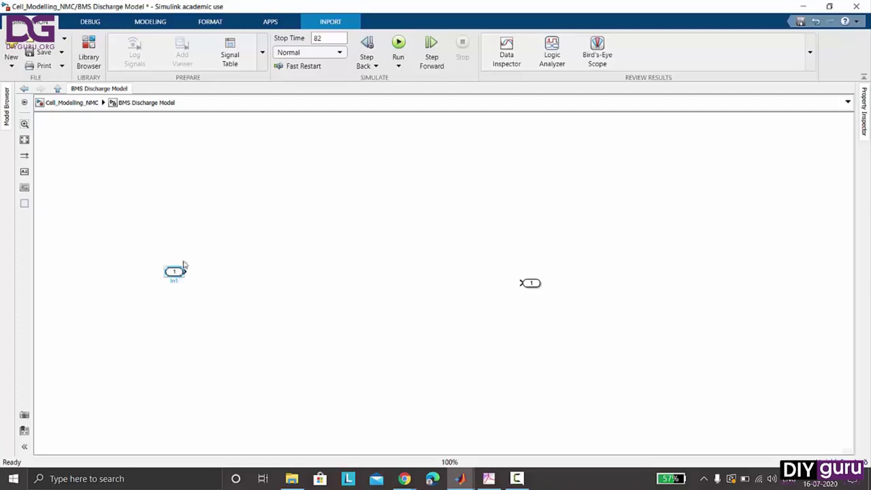
Reposition the input port and make two copies of it stacked in a column beneath it.
left_click_drag(175, 280, 195, 249)
left_click(200, 247)
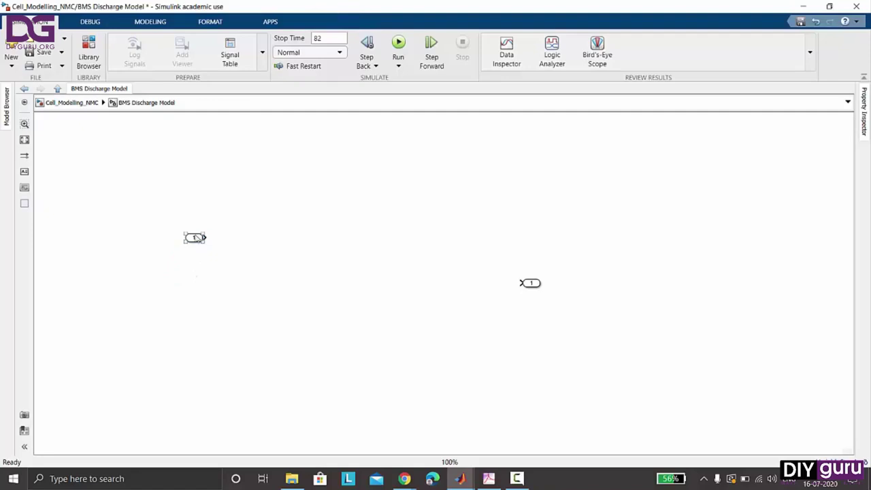
left_click_drag(194, 241, 195, 317)
left_click(205, 282)
left_click(215, 318)
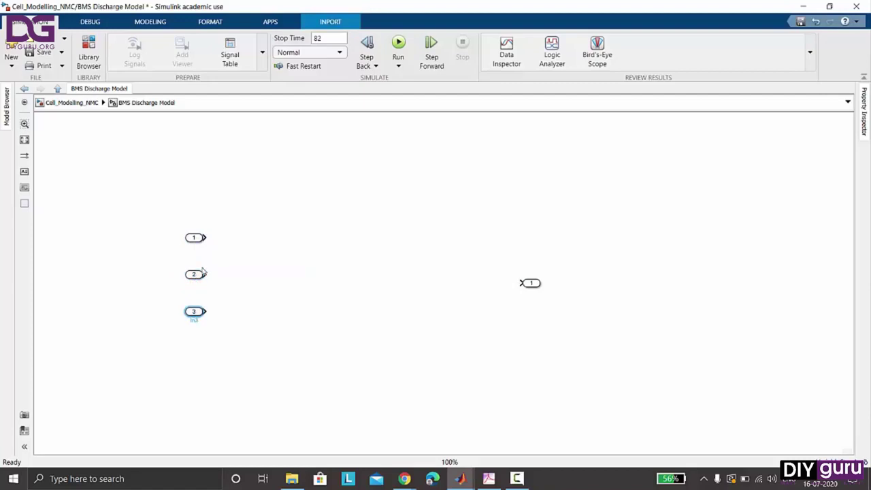
Name input ports 1, 2 and 3 as Terminal Voltage, Current and Temperature.
left_click(196, 243)
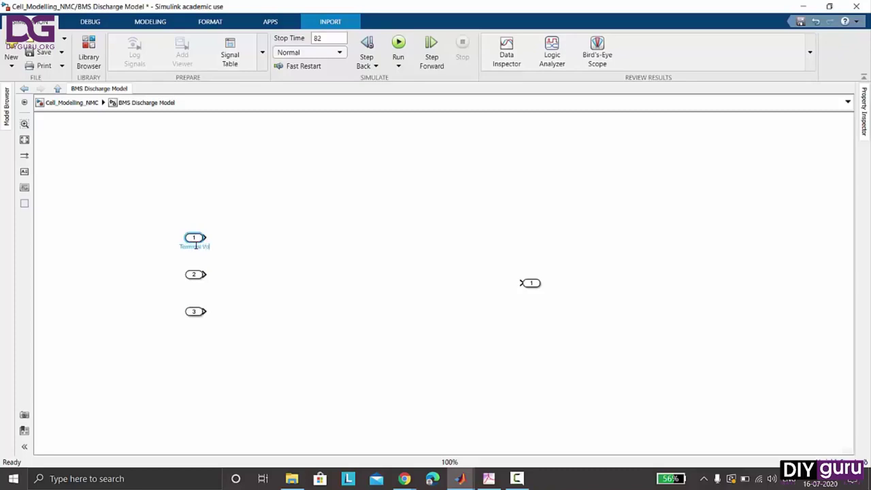
type("ltagege")
left_click(195, 275)
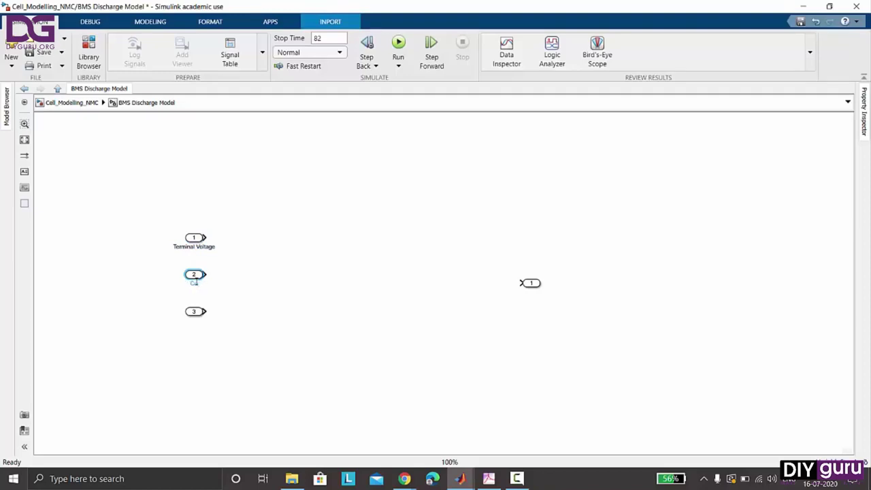
left_click(197, 326)
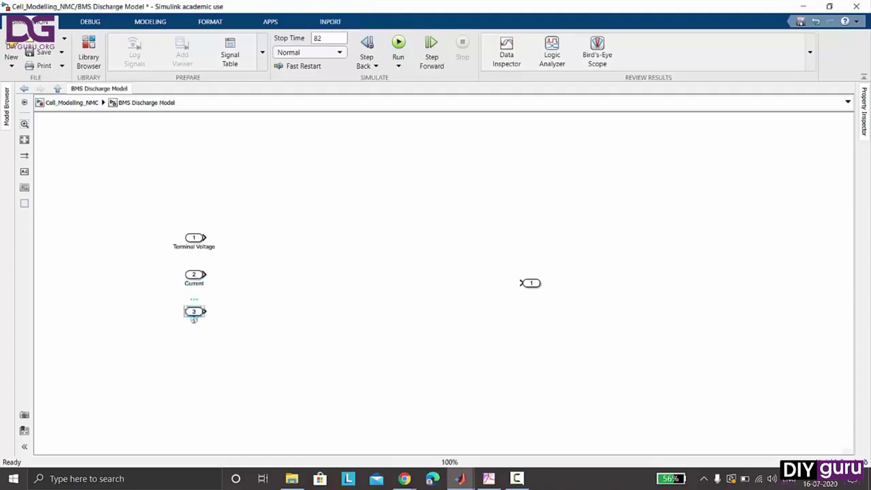
left_click(194, 316)
key("BackSpace")
type("Tem")
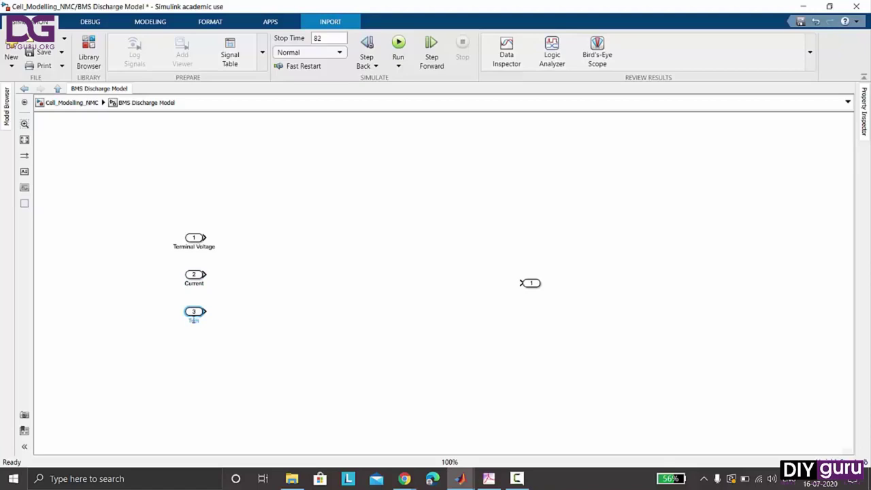
type("perature")
left_click(203, 354)
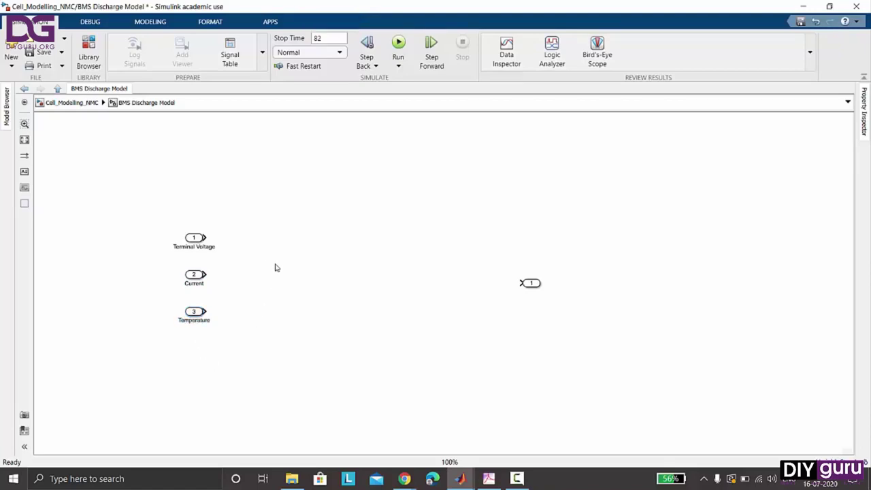
Add a Subsystem block beside the three input ports and turn off its content preview.
type("s")
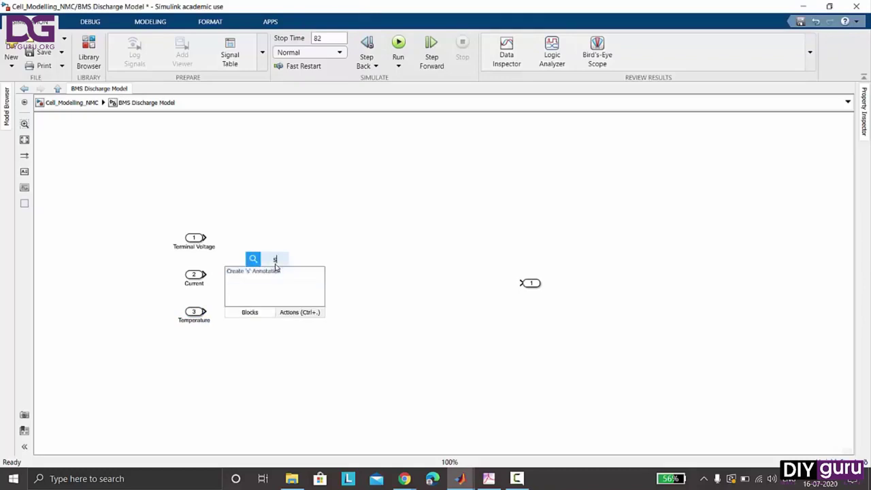
type("ubsy")
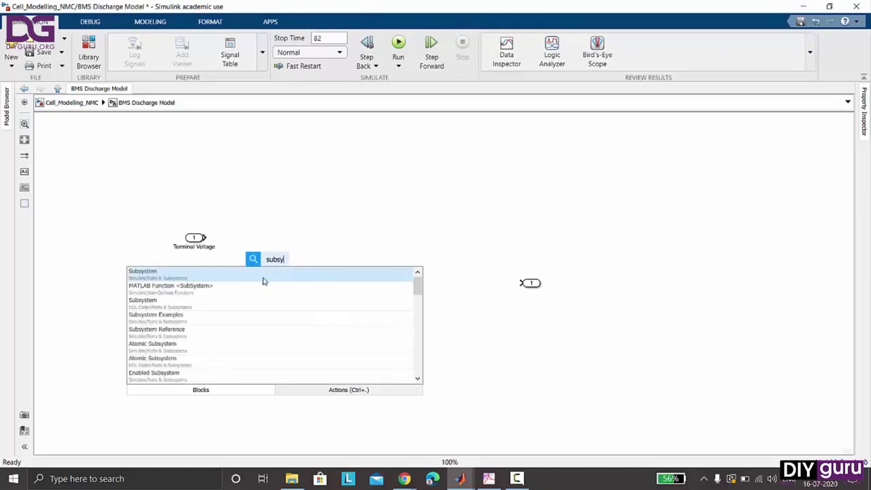
left_click(264, 280)
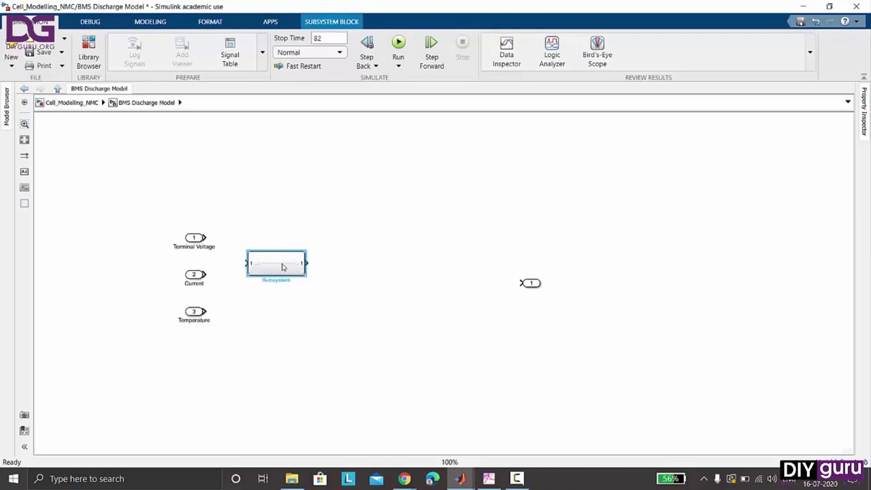
right_click(283, 267)
mouse_move(363, 230)
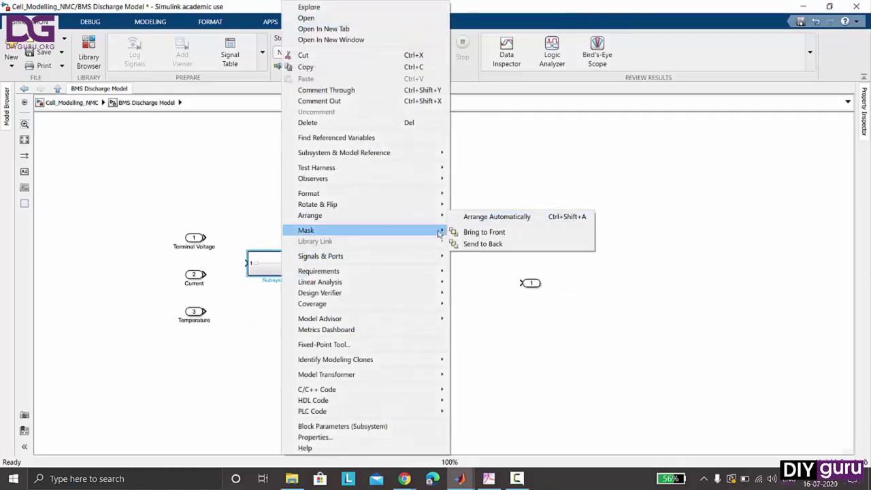
mouse_move(438, 192)
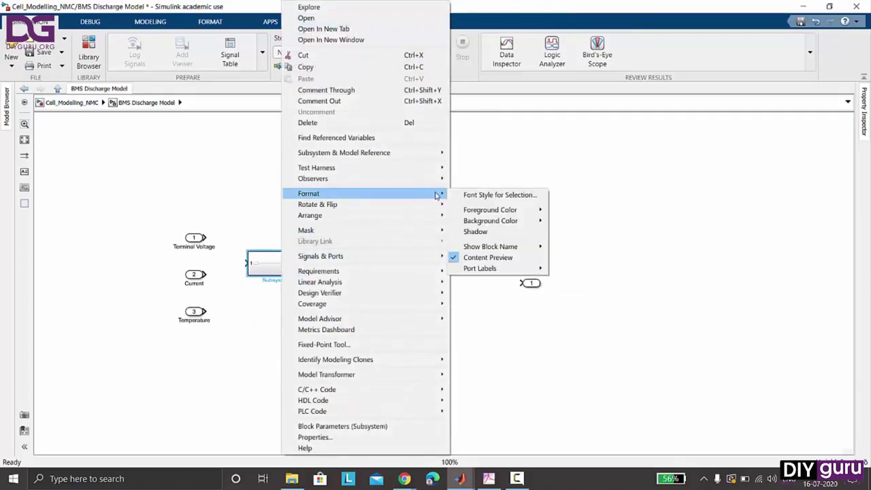
left_click(474, 257)
Enlarge the new subsystem to span the three input ports and rename it Protection Logic Block.
left_click_drag(309, 277, 323, 345)
left_click_drag(281, 306, 298, 285)
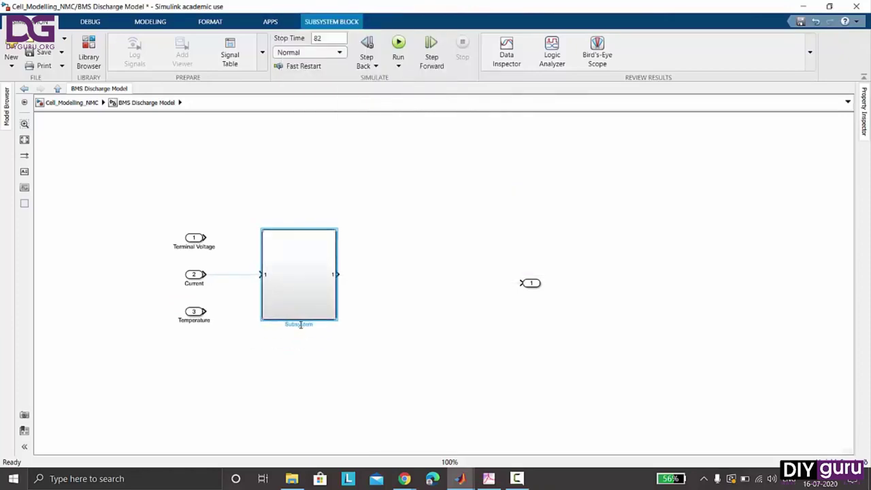
double_click(300, 325)
type("Protection Logic Block")
left_click(301, 337)
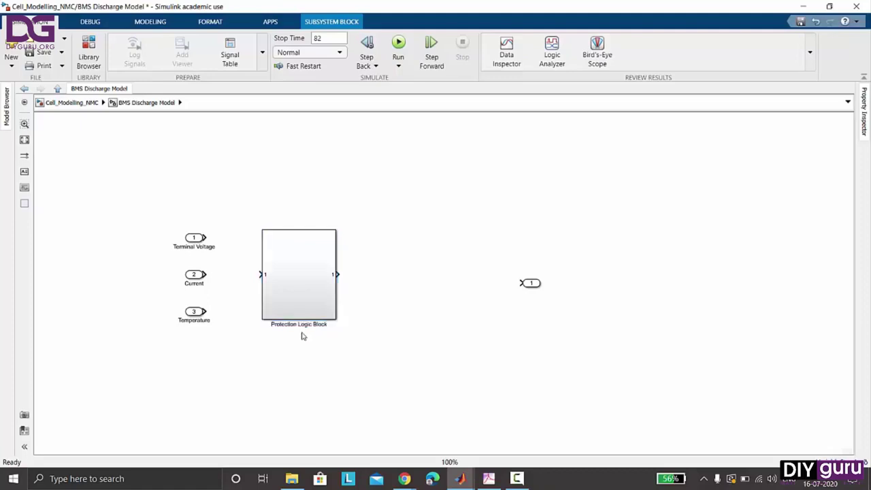
Open the Protection Logic Block subsystem and delete the line between its input and output ports.
double_click(303, 271)
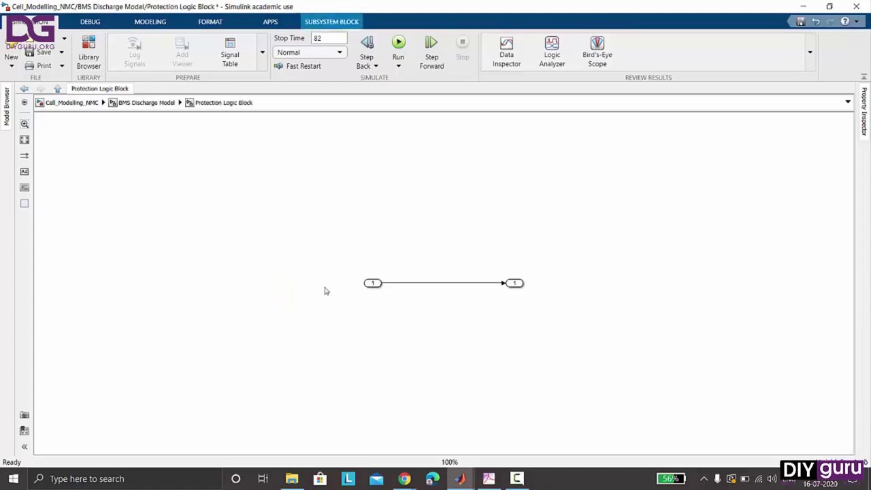
left_click_drag(409, 271, 429, 313)
key("Delete")
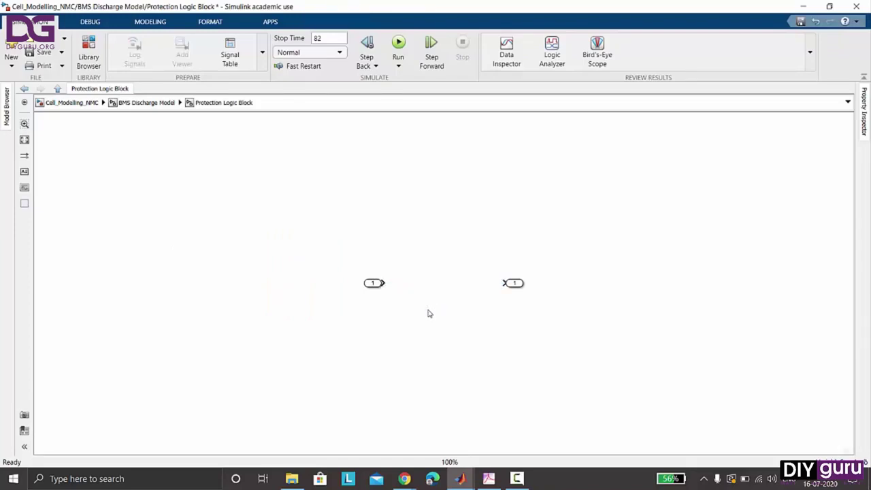
Move the Protection Logic Block's input port away from the output and stack two copies of it below.
left_click_drag(373, 283, 226, 292)
left_click(234, 262)
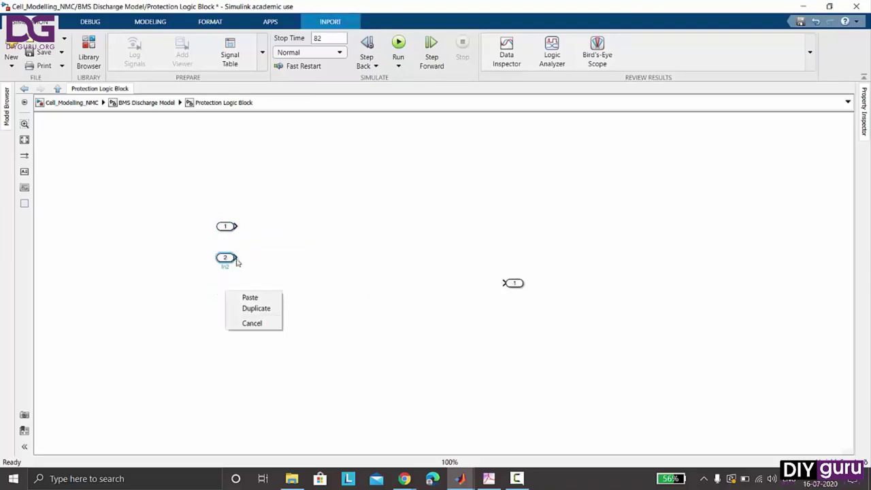
left_click(244, 298)
Rename the Protection Logic Block's input ports 1, 2 and 3 as Terminal Voltage, Current and Temperature.
left_click(228, 228)
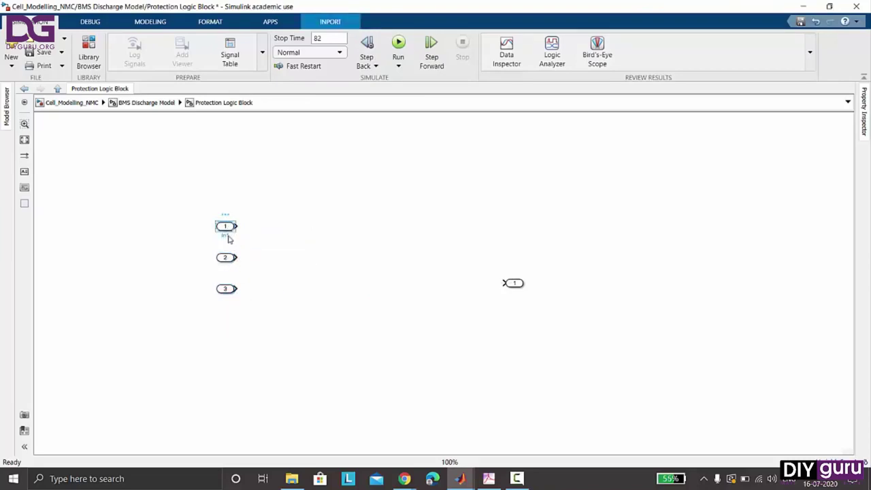
double_click(228, 236)
key("BackSpace")
type("Terminal Voltage")
double_click(225, 264)
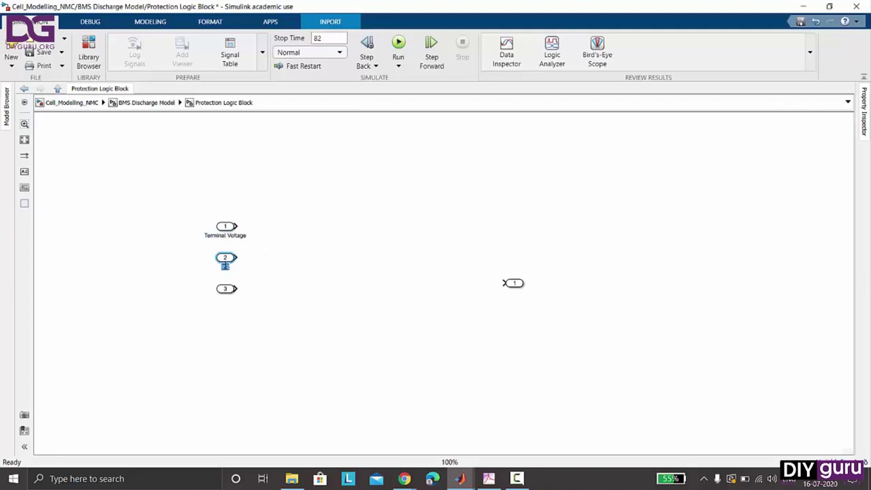
key("BackSpace")
type("Current")
double_click(226, 297)
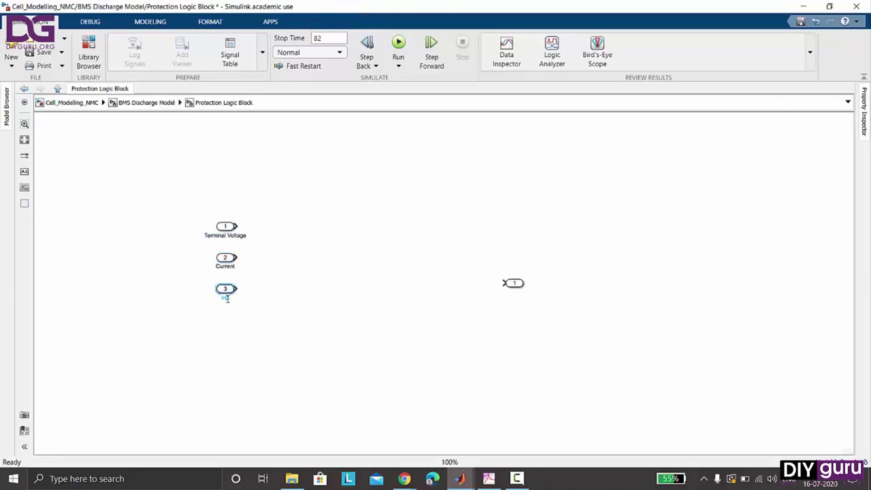
key("BackSpace")
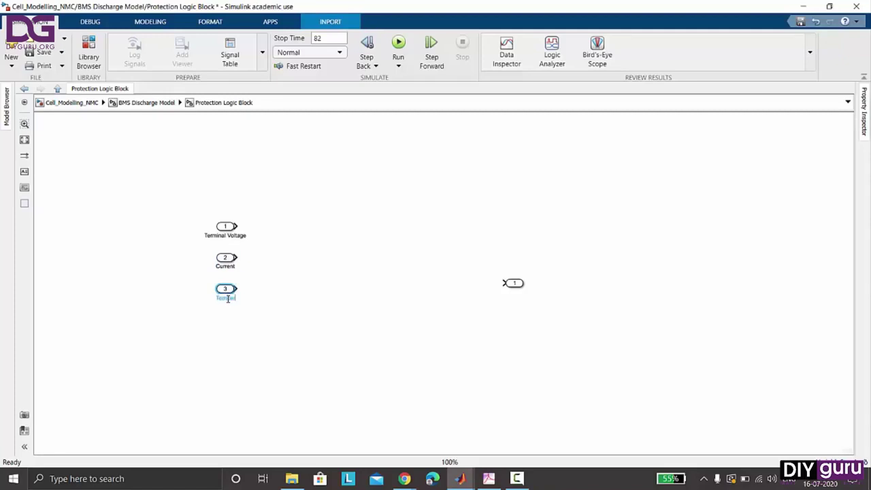
type("Temperature")
left_click(253, 354)
Spread the Terminal Voltage, Current and Temperature ports into a widely spaced, aligned column.
left_click_drag(225, 227, 143, 207)
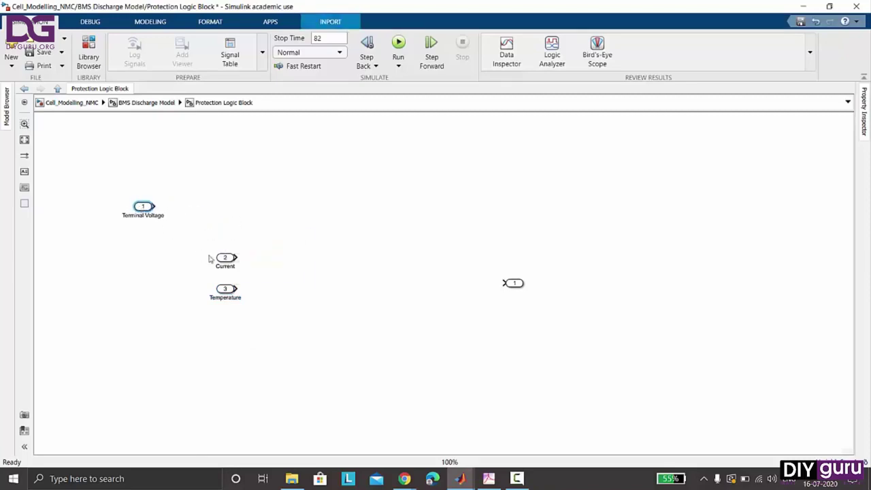
left_click_drag(225, 260, 143, 285)
left_click_drag(225, 289, 143, 368)
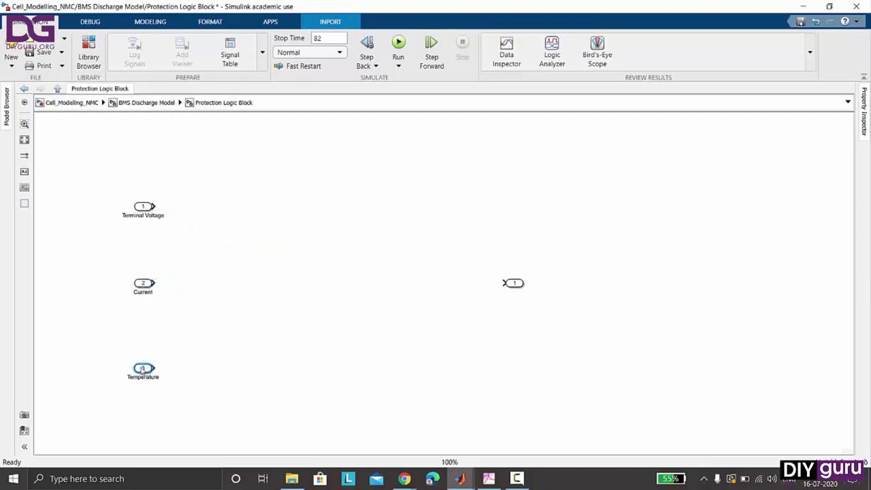
Move the output port farther from the inputs and rename it Dicharge Trigger.
left_click_drag(517, 287, 636, 308)
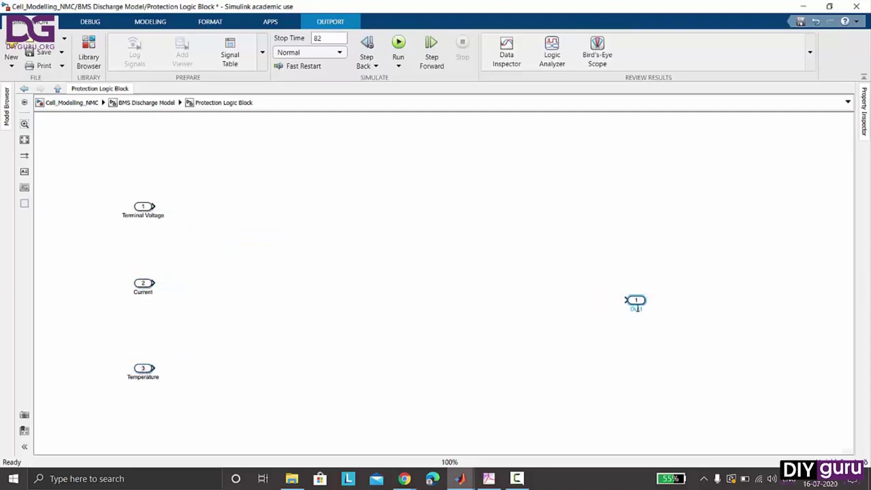
double_click(636, 309)
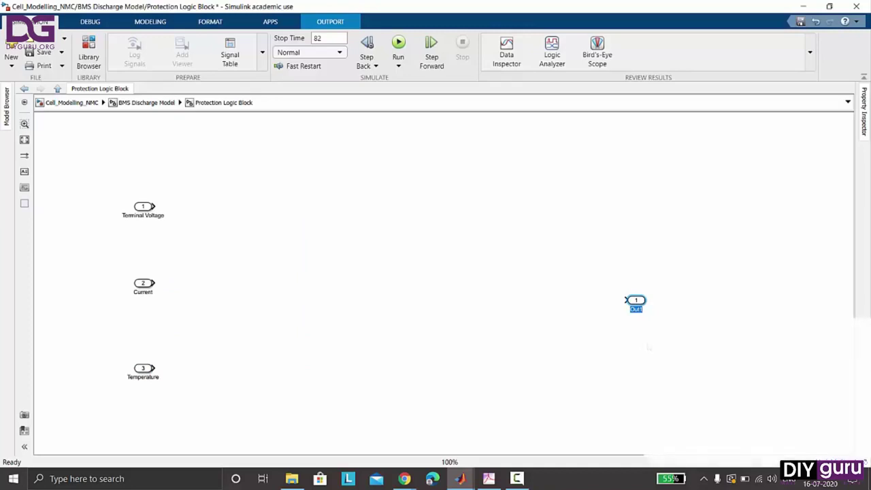
type("Discharge Trigger")
left_click(591, 368)
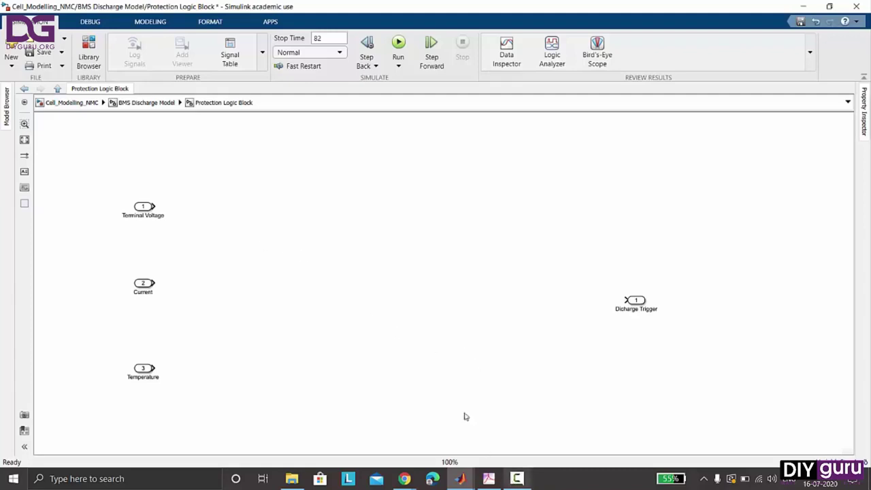
Check the discharge limits in the Kokam cell specification PDF in Adobe Acrobat, and return to the Simulink model.
left_click(488, 479)
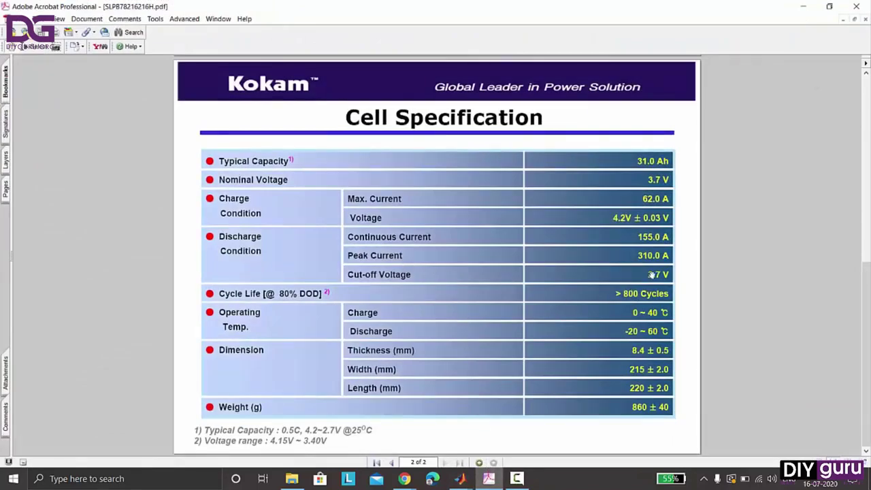
left_click(802, 14)
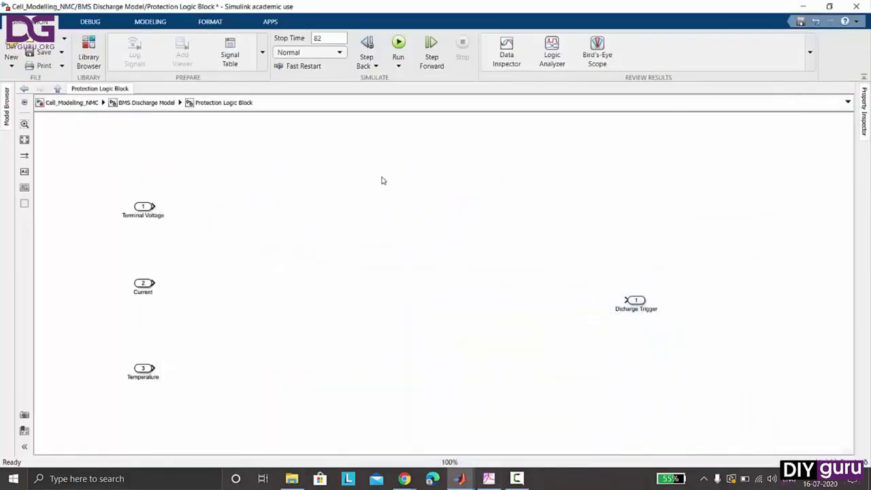
Add a Relational Operator block level with the Terminal Voltage port and connect Terminal Voltage to its first input.
double_click(298, 227)
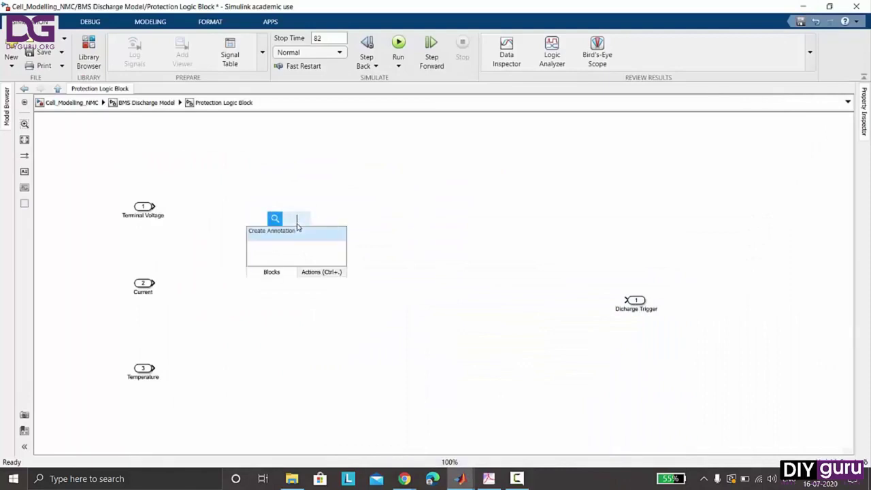
type("Relatio")
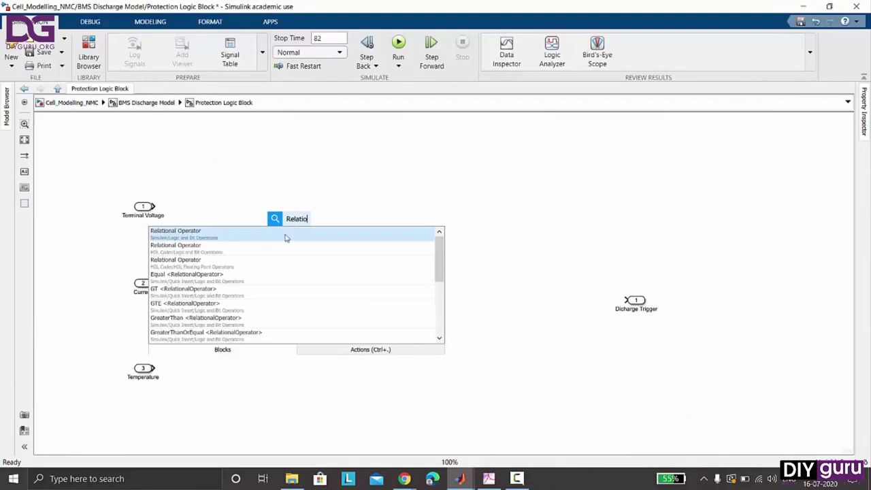
left_click(279, 235)
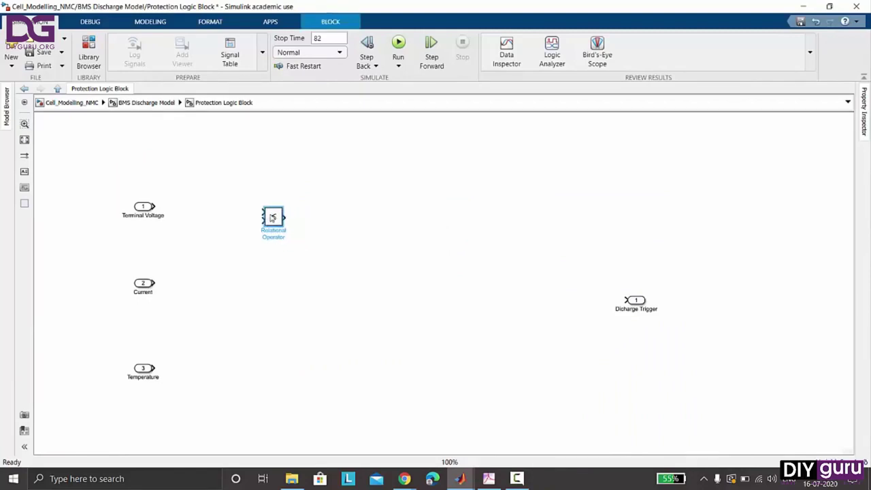
left_click_drag(271, 218, 272, 213)
left_click(250, 210)
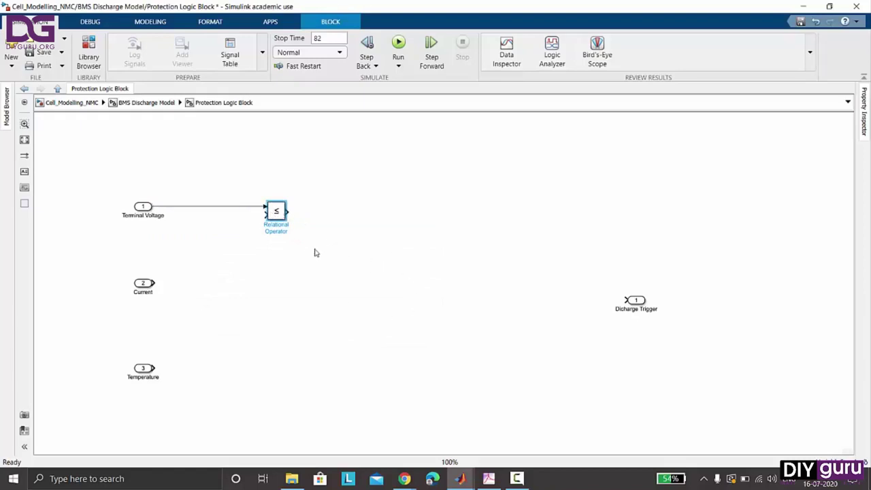
Keep the Terminal Voltage comparison set to <=, and add a Constant block connected to its second input.
double_click(277, 212)
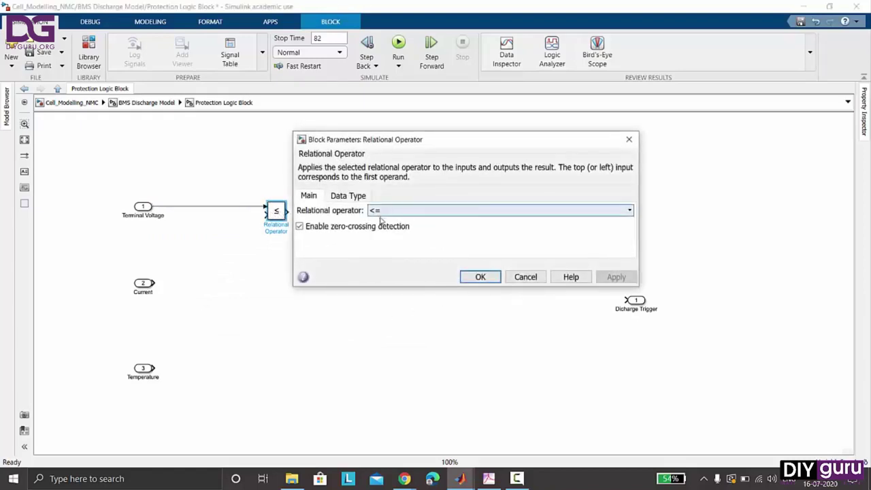
left_click(480, 277)
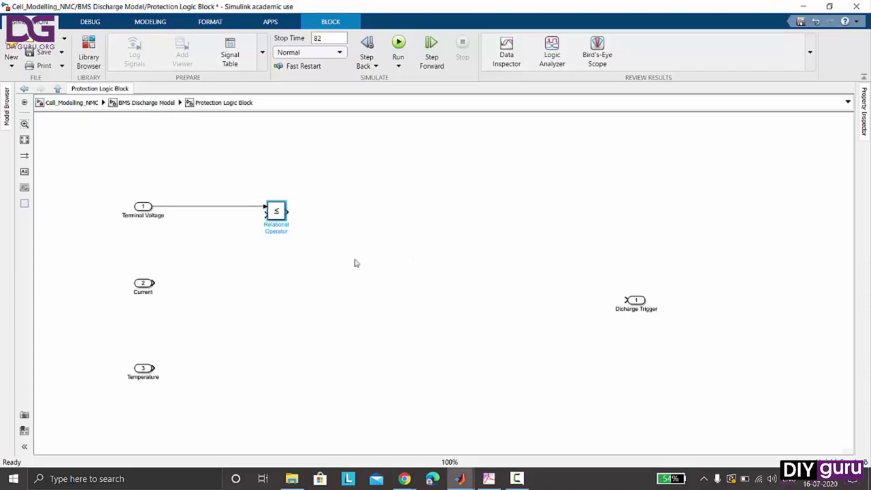
double_click(242, 220)
type("constant")
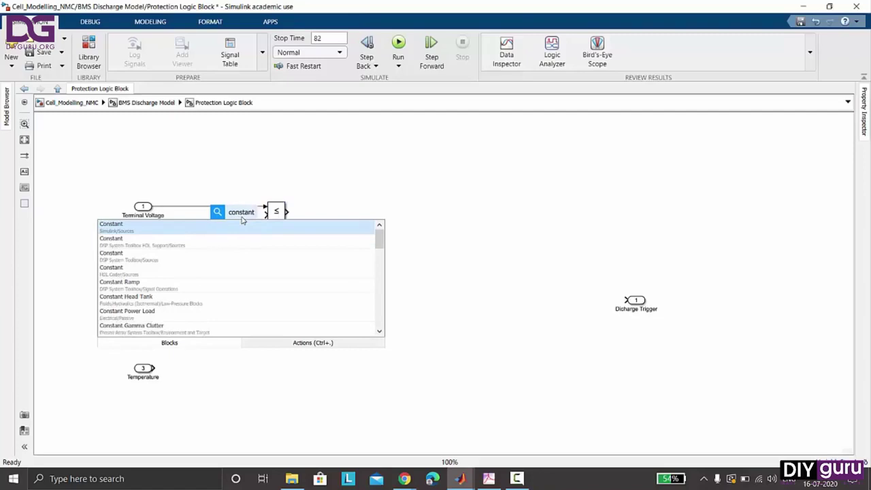
key("Return")
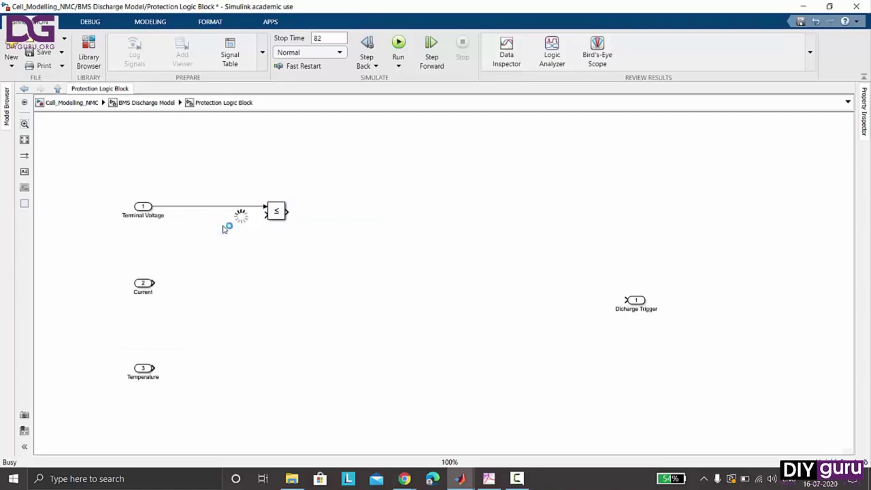
left_click_drag(225, 227, 220, 228)
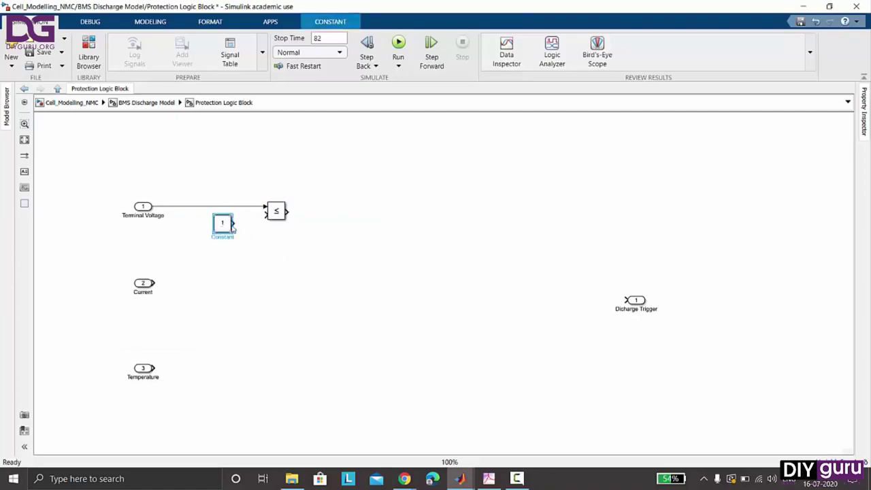
left_click(232, 222)
left_click(266, 216)
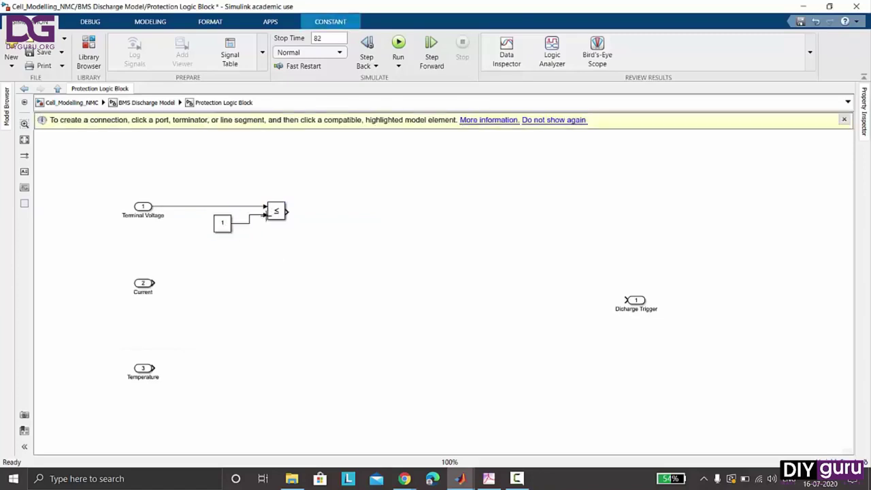
Set the new Constant block's value to 2.7 and rename it Under Voltage.
double_click(224, 225)
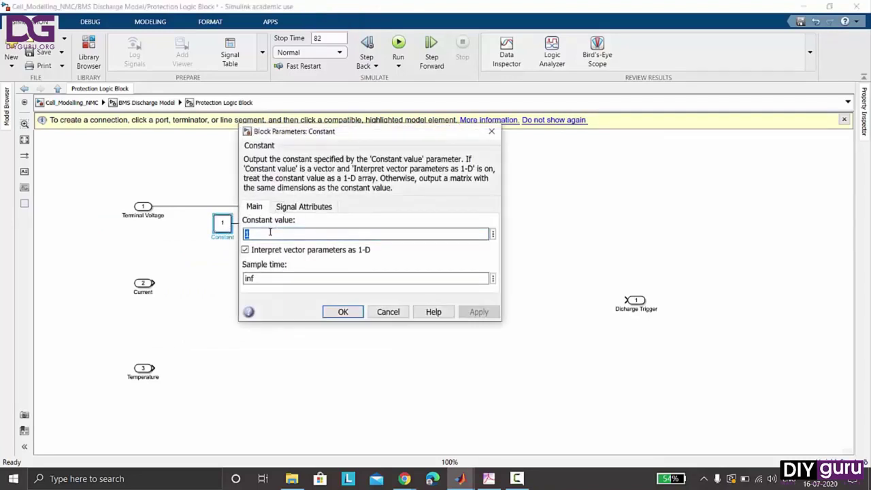
type("2.7")
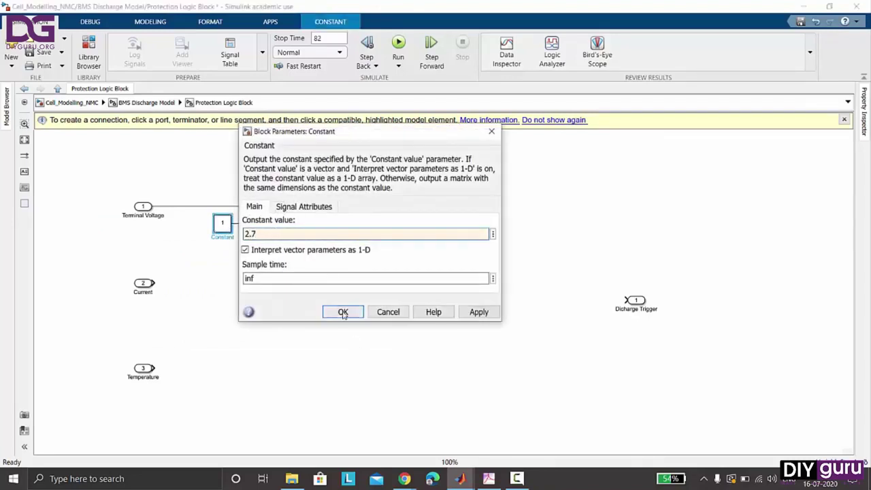
left_click(343, 313)
left_click(227, 238)
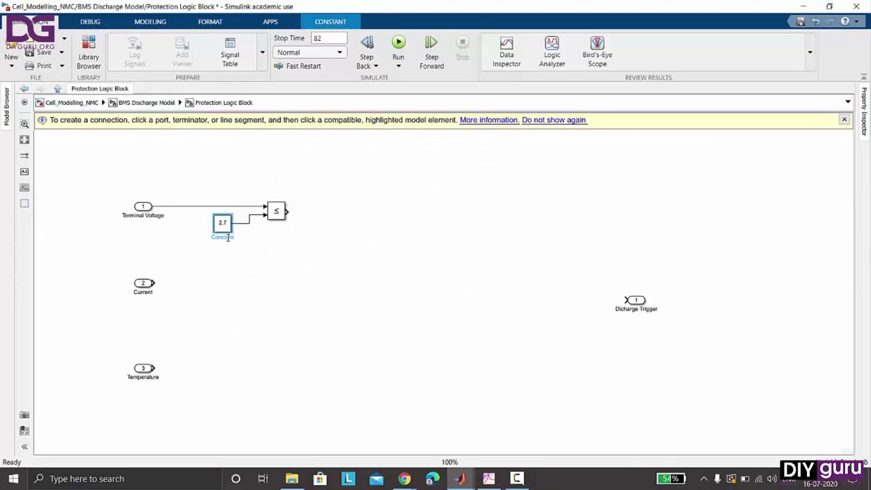
key("BackSpace")
type("Under Voltage")
key("BackSpace")
key("BackSpace")
type("tage")
left_click(265, 313)
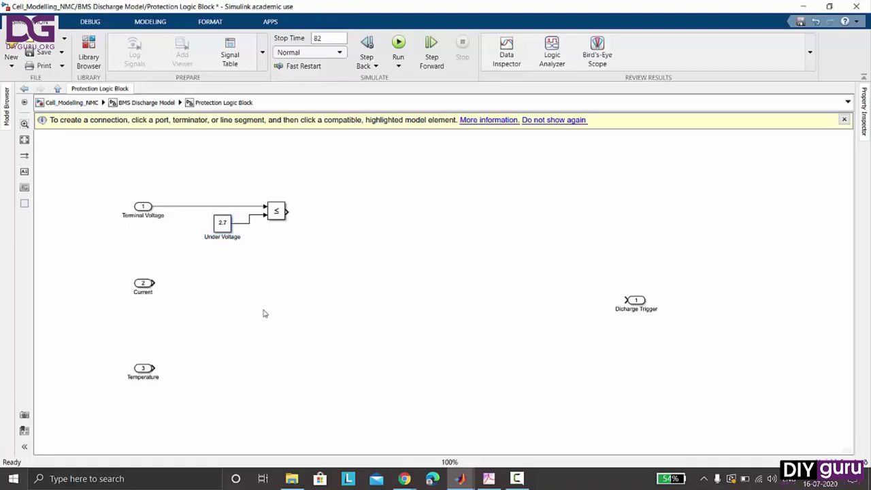
Copy the Relational Operator block to a place level with the Current port, and connect Current to its first input.
left_click(144, 283)
left_click_drag(145, 283, 143, 286)
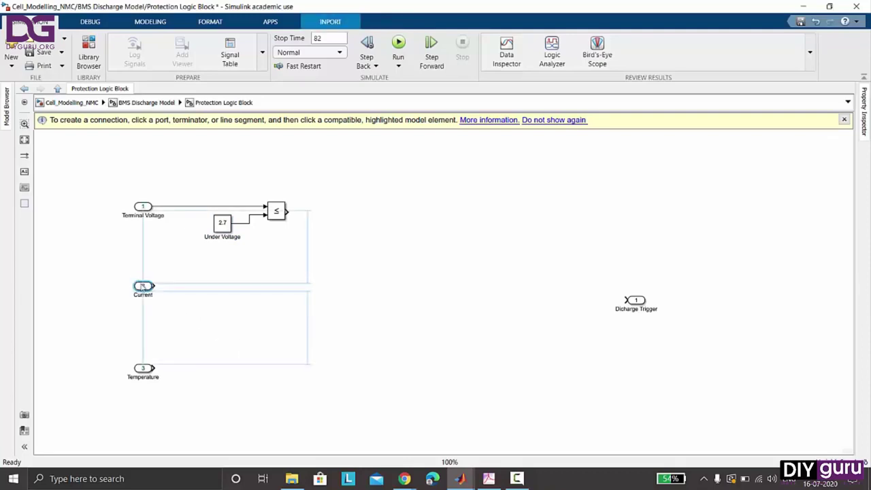
left_click(276, 292)
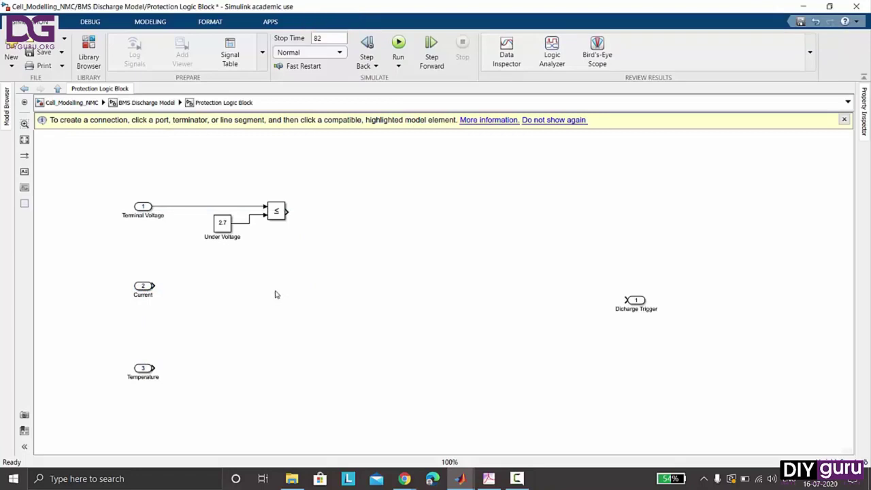
double_click(276, 294)
left_click(277, 211)
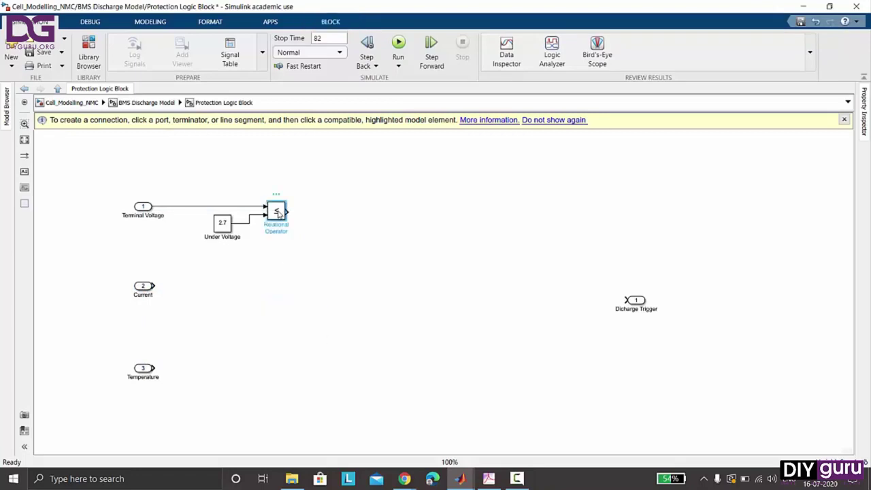
left_click_drag(278, 214, 279, 299)
left_click(277, 310)
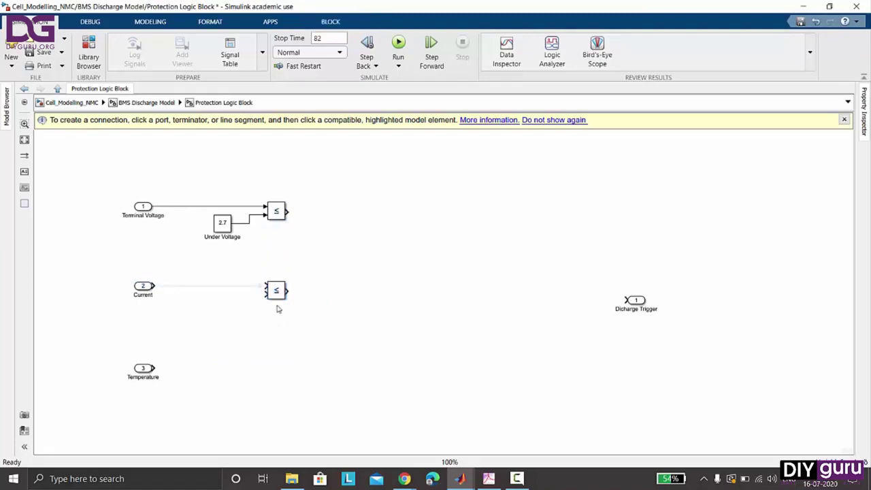
left_click(236, 292)
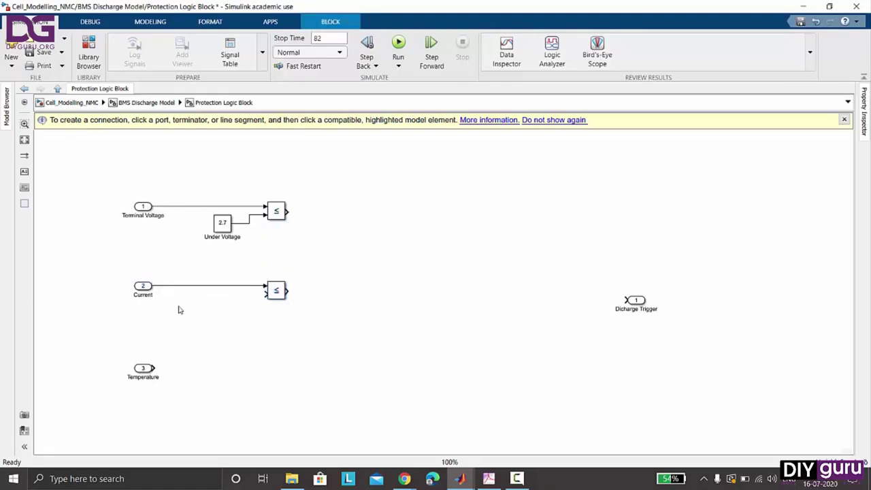
Change the relational operator of the Current comparison block to >=.
double_click(277, 293)
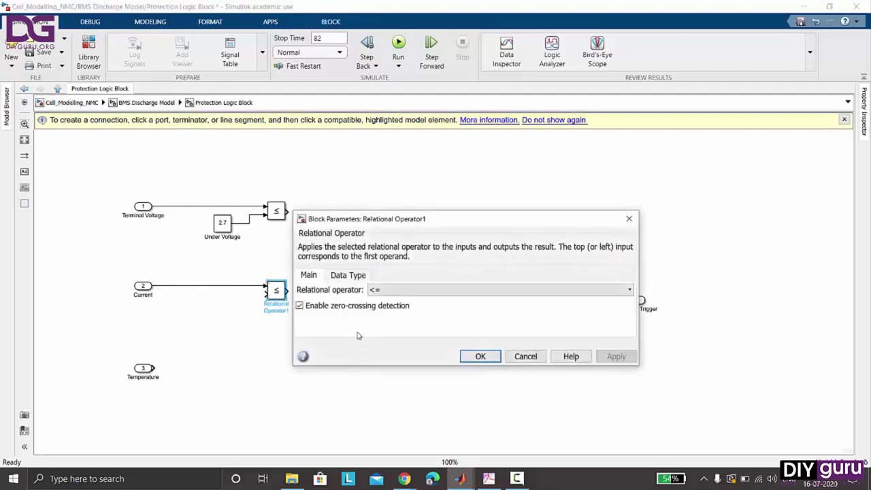
left_click(391, 293)
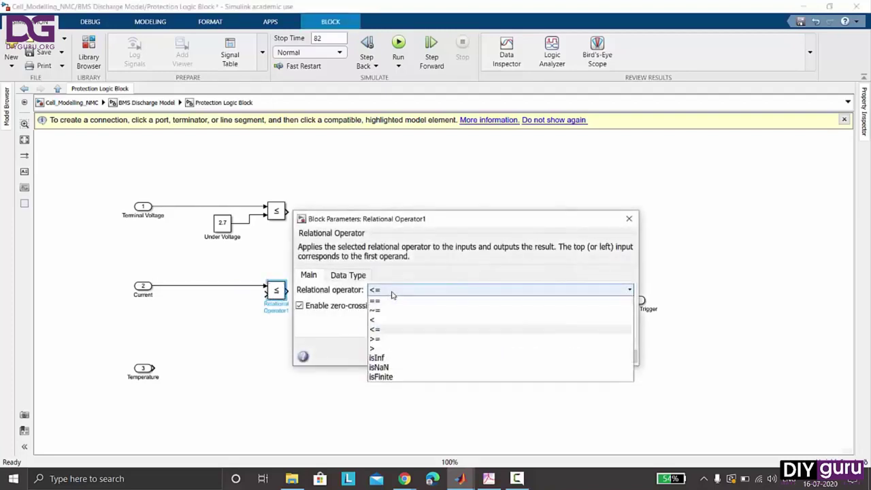
left_click(383, 340)
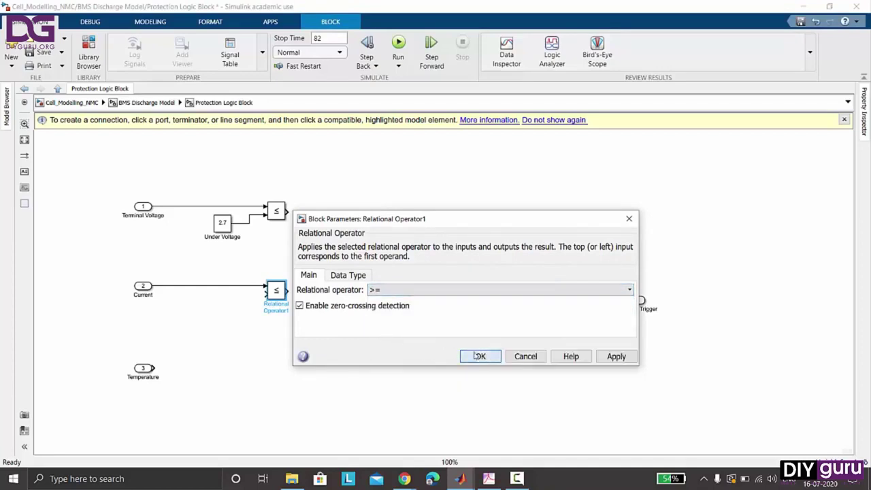
left_click(477, 356)
left_click(330, 343)
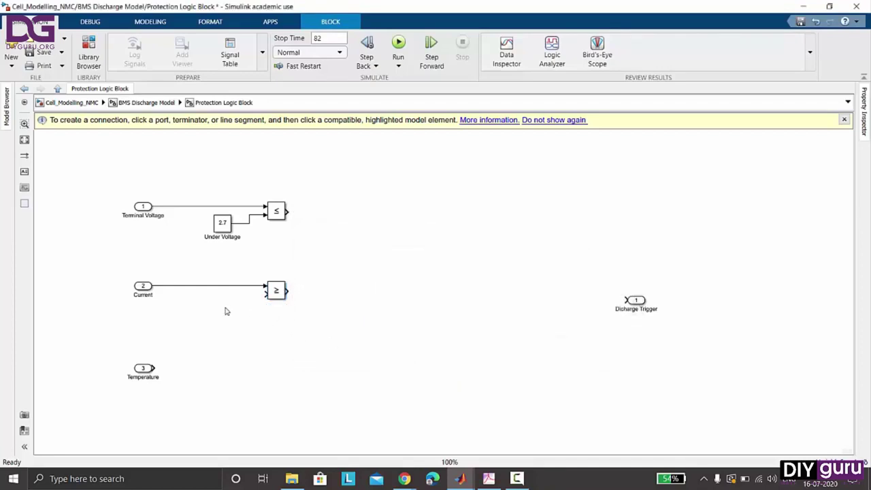
Copy the Under Voltage constant into the Current comparison block's second input, and set the copy's value to 155.
left_click(218, 228)
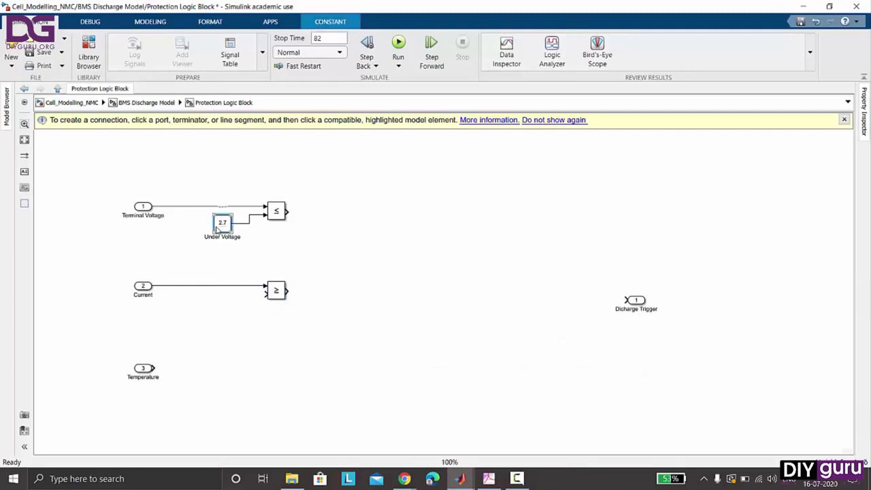
left_click_drag(222, 225, 271, 299)
double_click(222, 303)
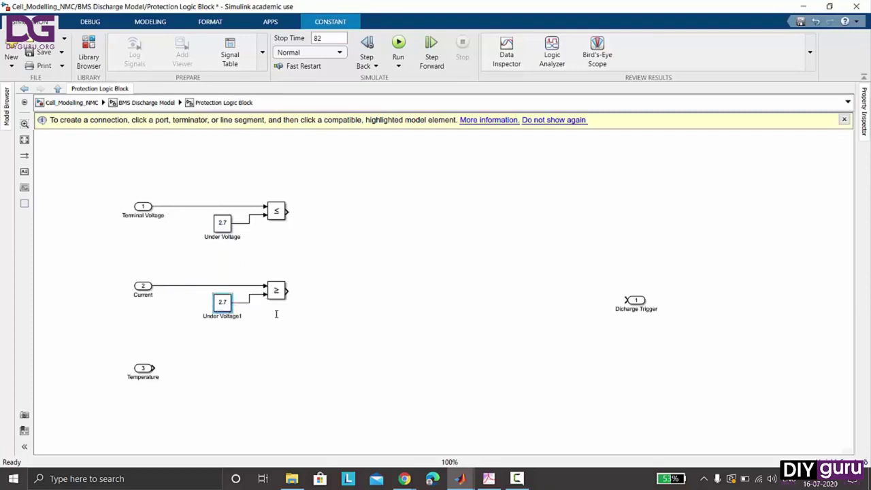
type("1")
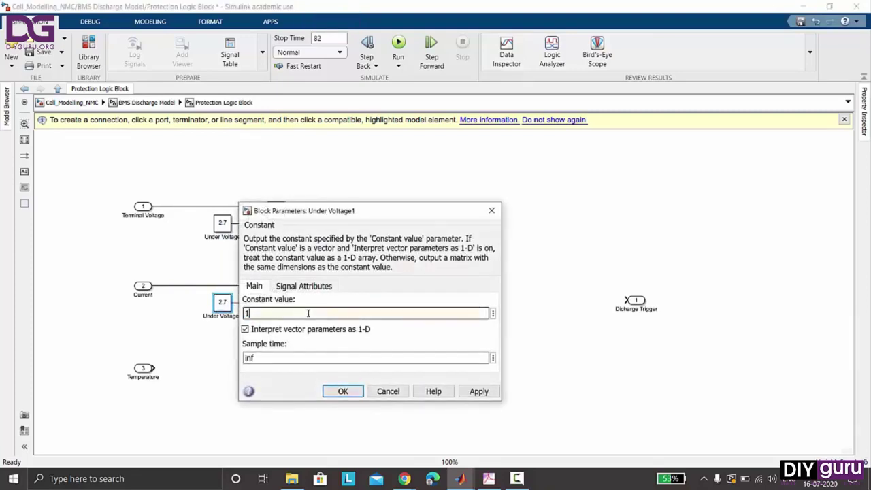
type("55")
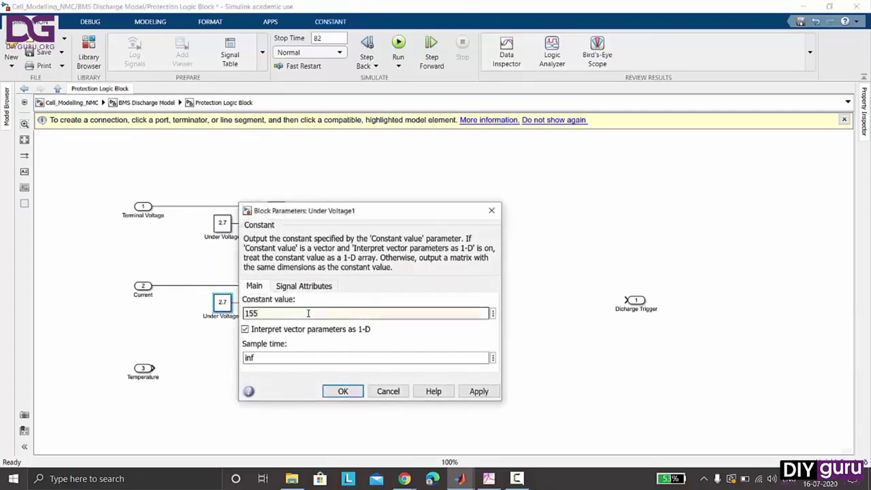
left_click(339, 389)
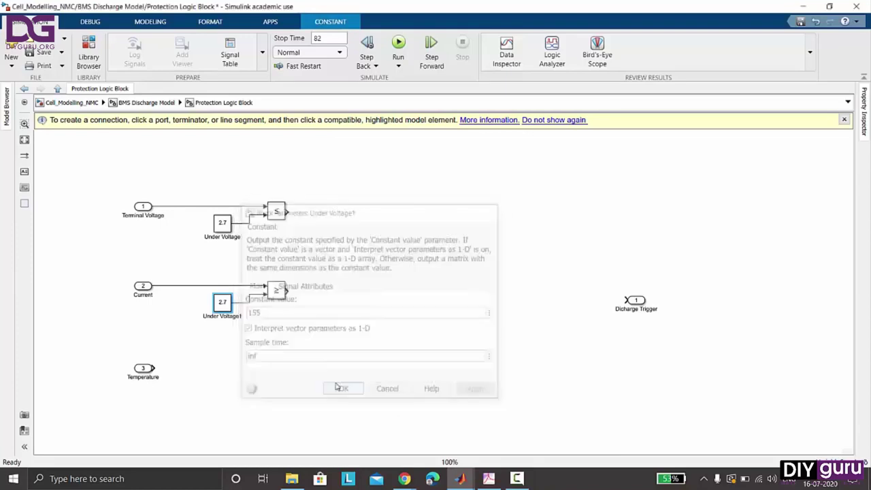
Rename the 155 constant feeding the Current comparison as Over Current.
double_click(235, 316)
type("C")
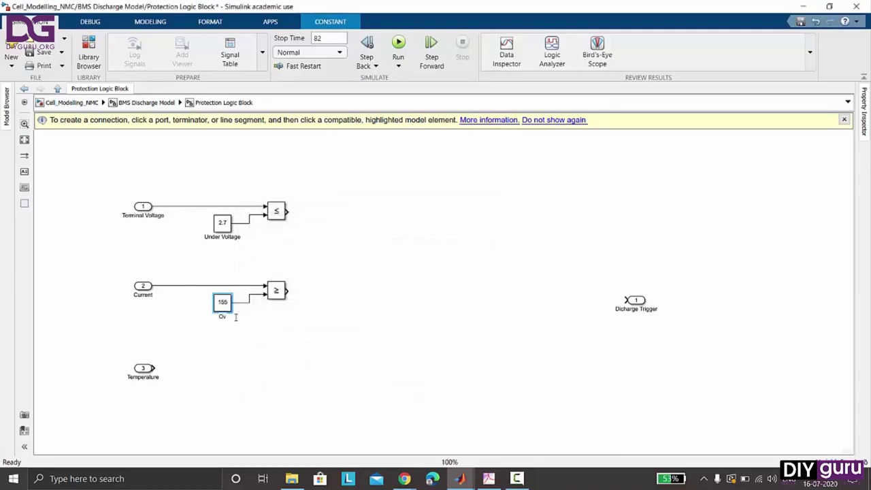
type("ver Current")
left_click(256, 383)
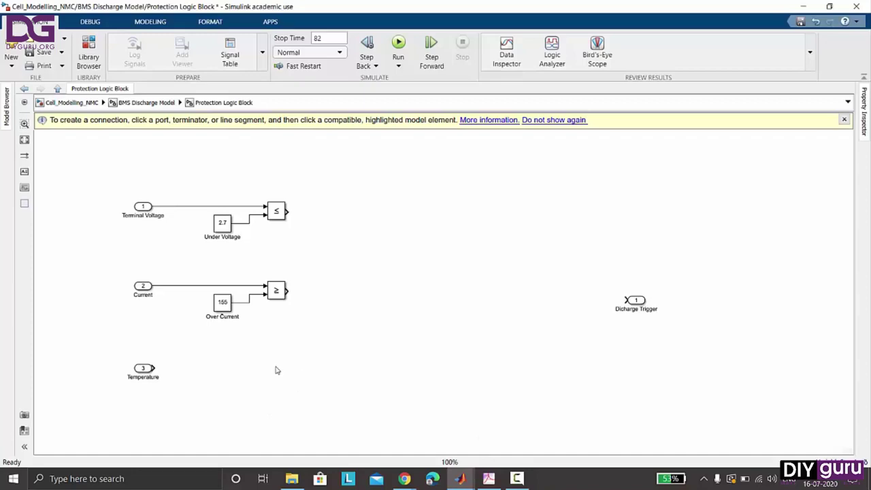
Check the discharge temperature range in the Kokam PDF in Adobe Acrobat, and in Simulink add two >= operator copies with Temperature feeding their first inputs.
left_click(488, 478)
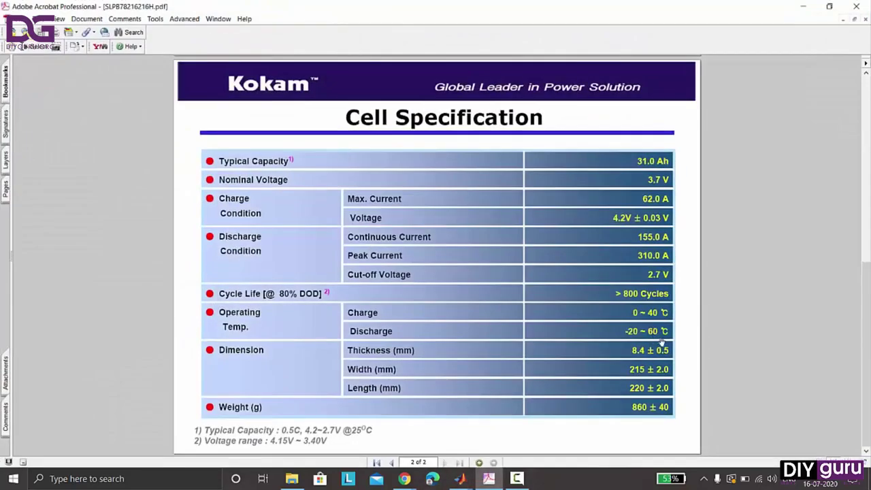
left_click(803, 8)
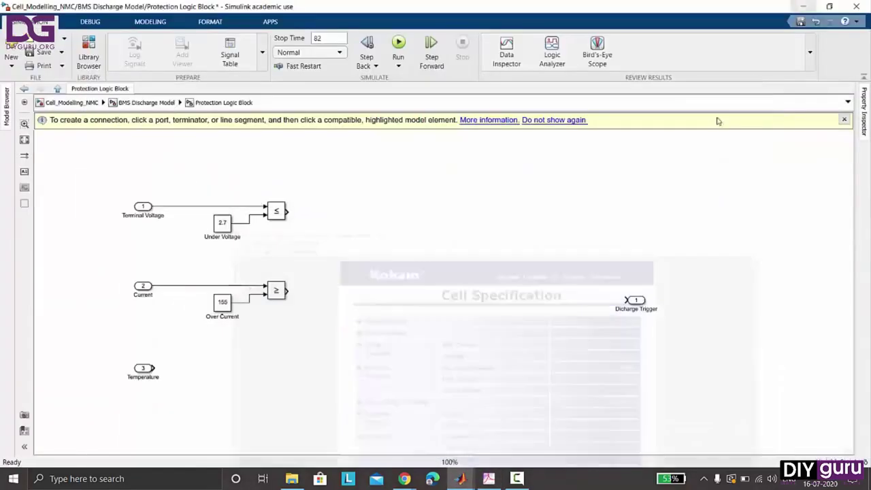
left_click(278, 291)
left_click_drag(280, 294, 285, 420)
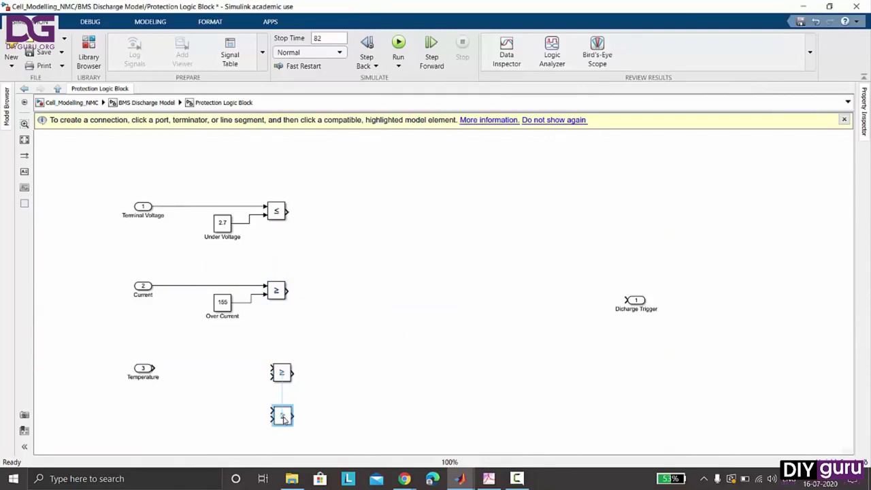
left_click(323, 404)
left_click_drag(156, 367, 272, 372)
left_click_drag(272, 415, 168, 368)
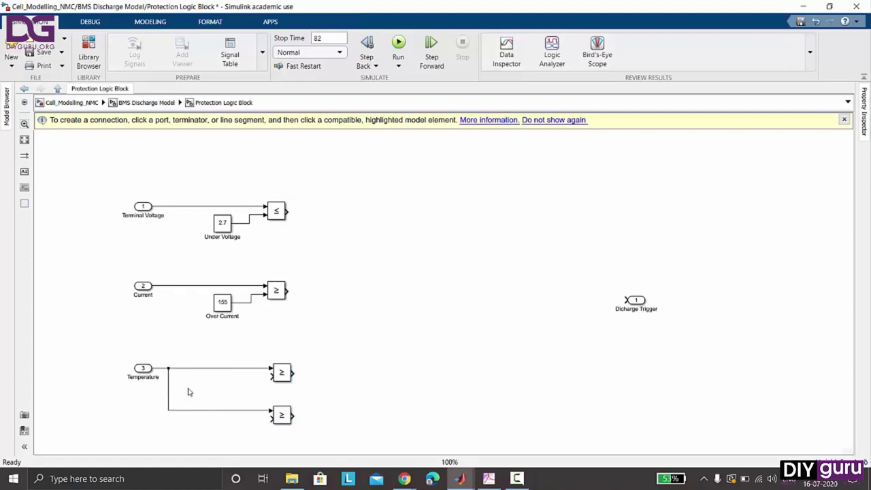
Make two copies of the Over Current constant and connect one to the second input of each Temperature comparison block.
left_click(222, 304)
left_click_drag(223, 304, 276, 377)
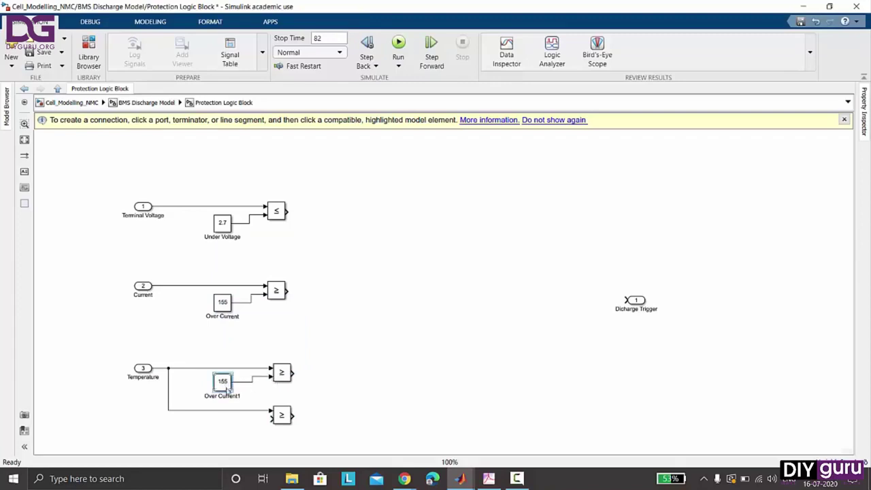
left_click_drag(227, 389, 271, 417)
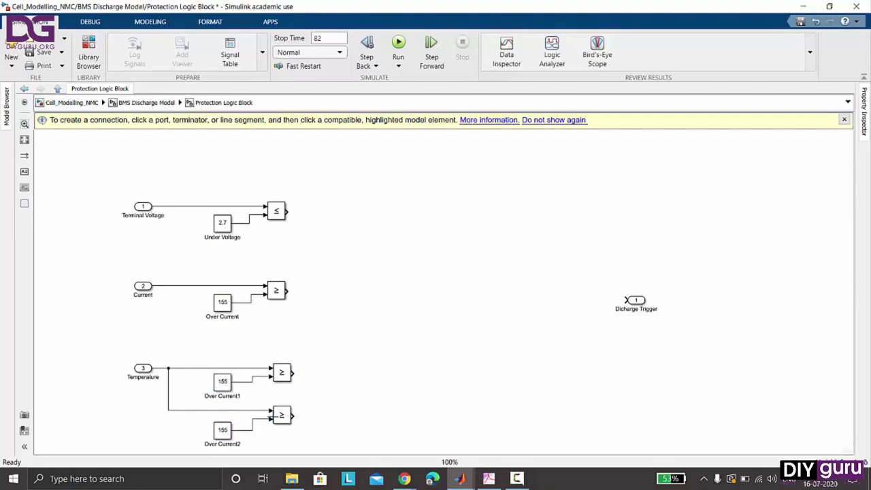
Review the relational operator setting of the upper Temperature comparison block.
left_click(225, 386)
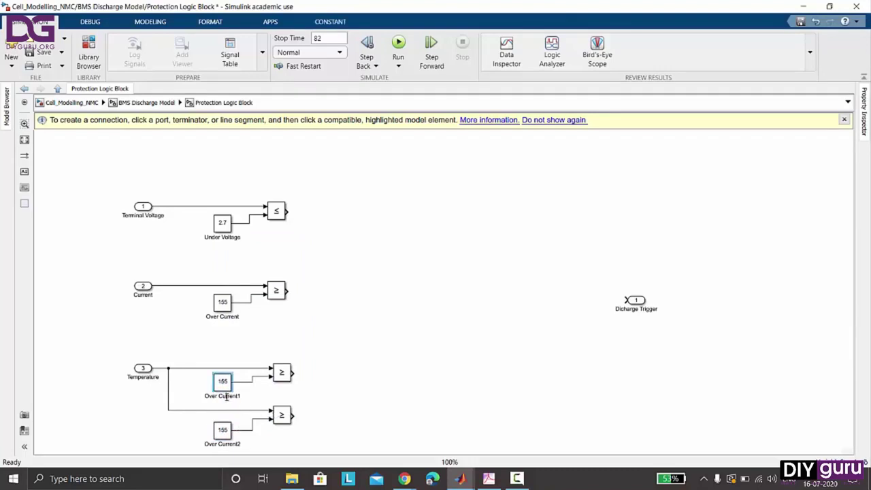
left_click(283, 373)
double_click(285, 375)
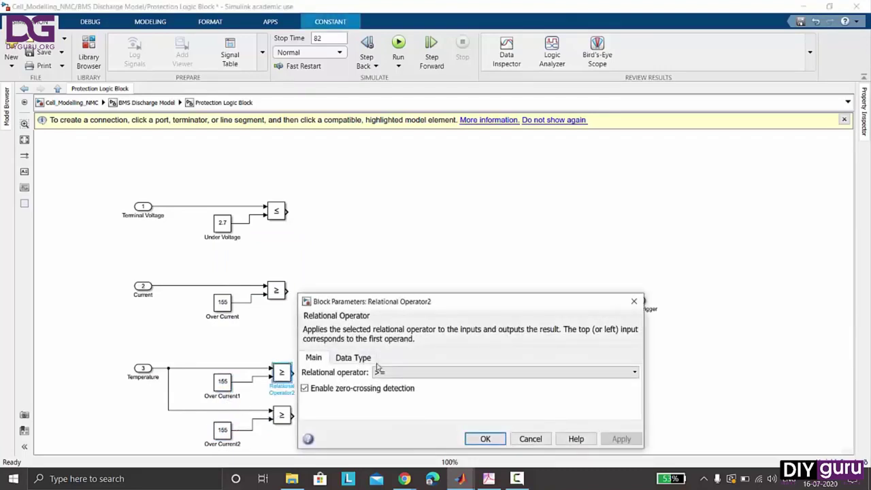
left_click(484, 438)
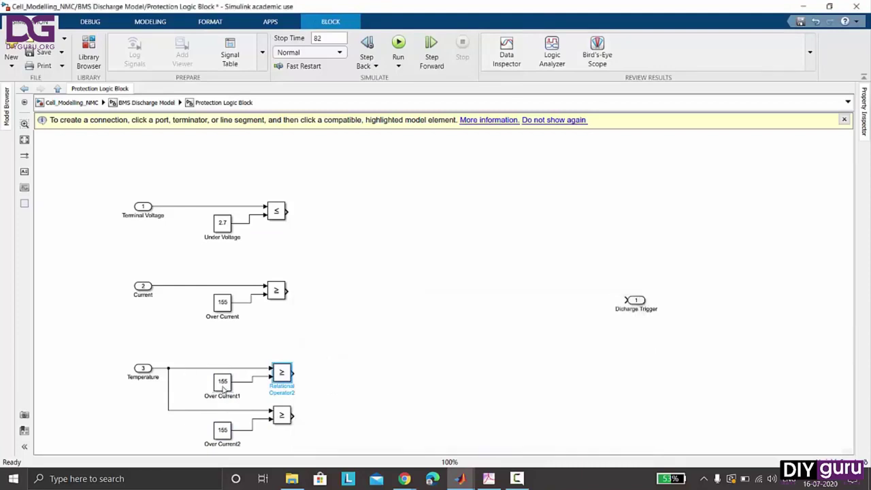
Rename the upper Temperature comparison's constant as Max Temperature Limit and set it to 333, checking the discharge limit in the Kokam PDF in Adobe Acrobat.
left_click(224, 386)
double_click(222, 396)
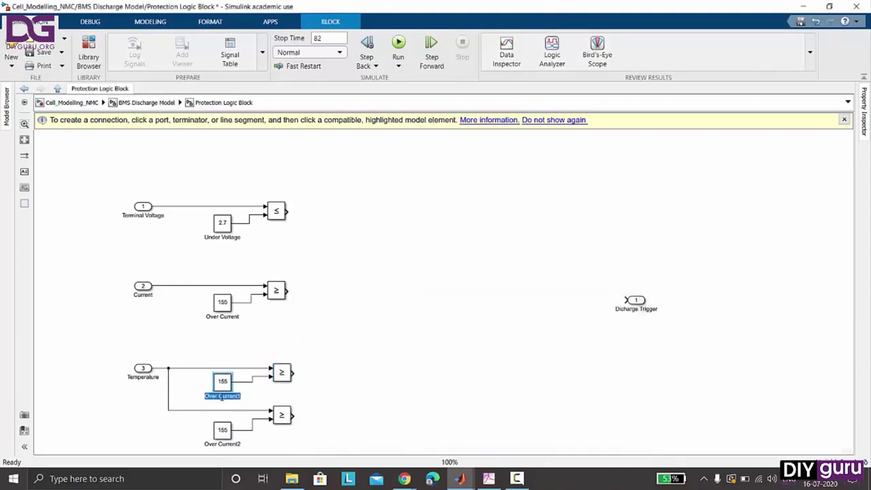
type("Max")
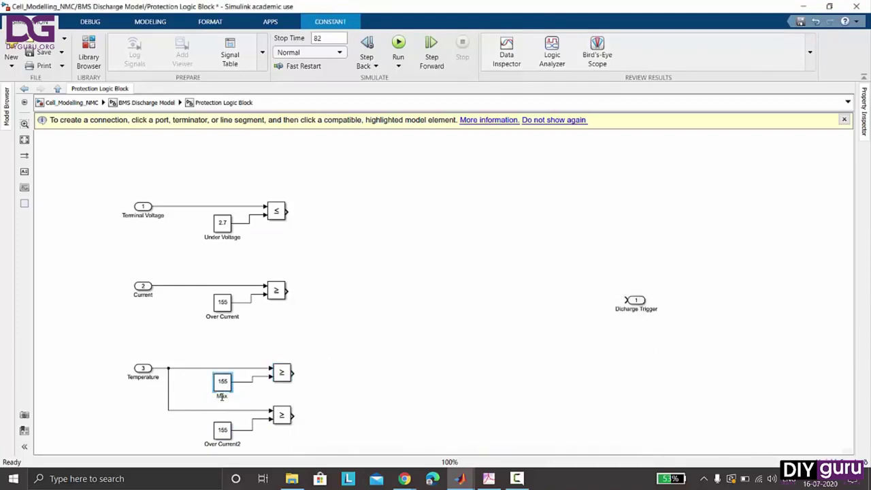
type(" Temperature Limit")
left_click(223, 381)
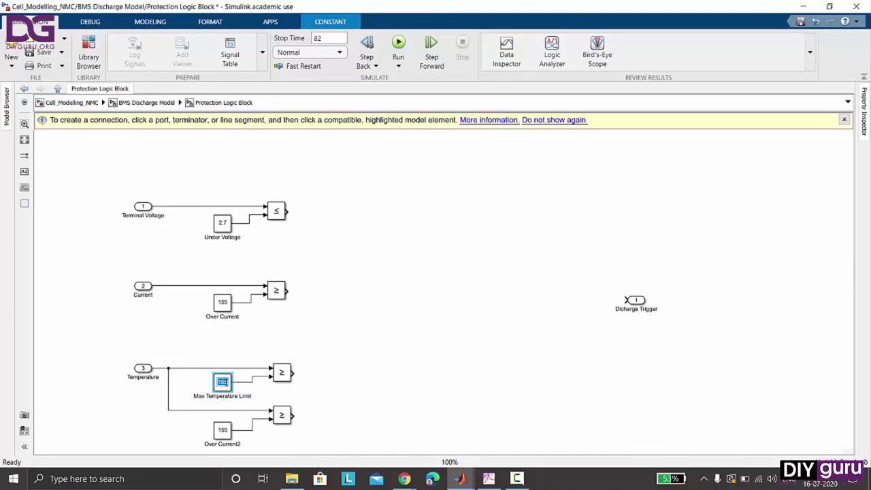
left_click(489, 478)
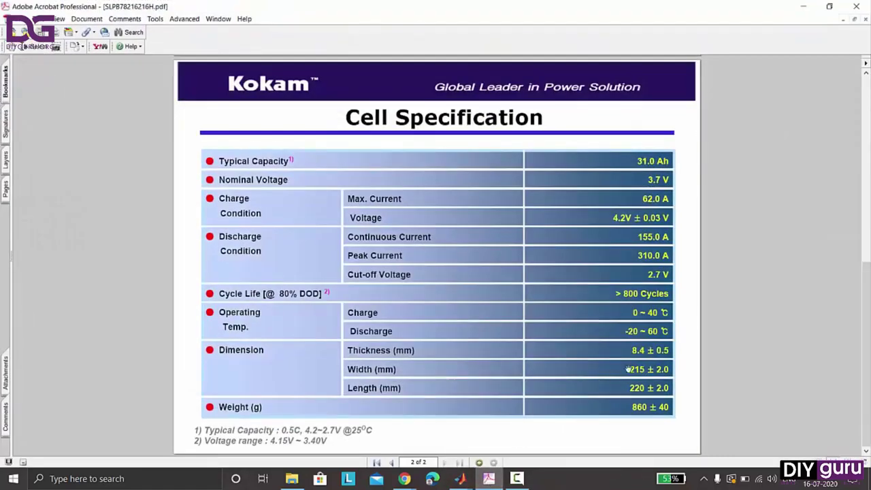
left_click(488, 481)
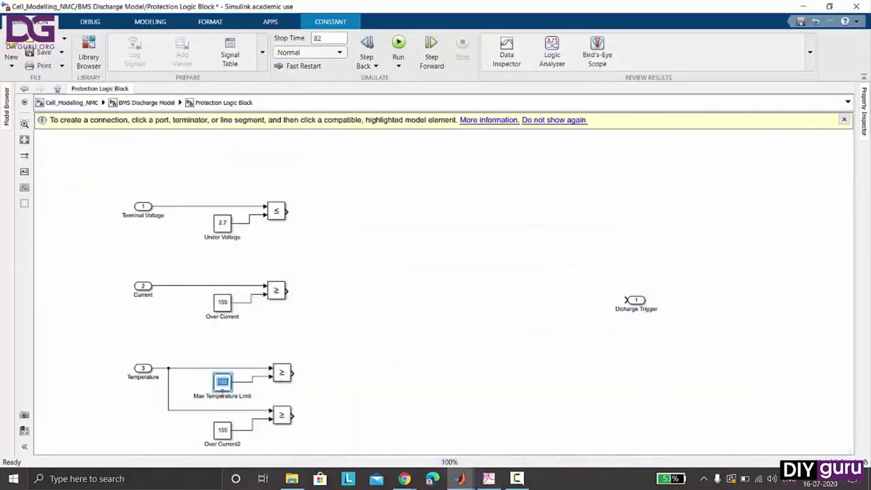
type("333")
left_click(244, 360)
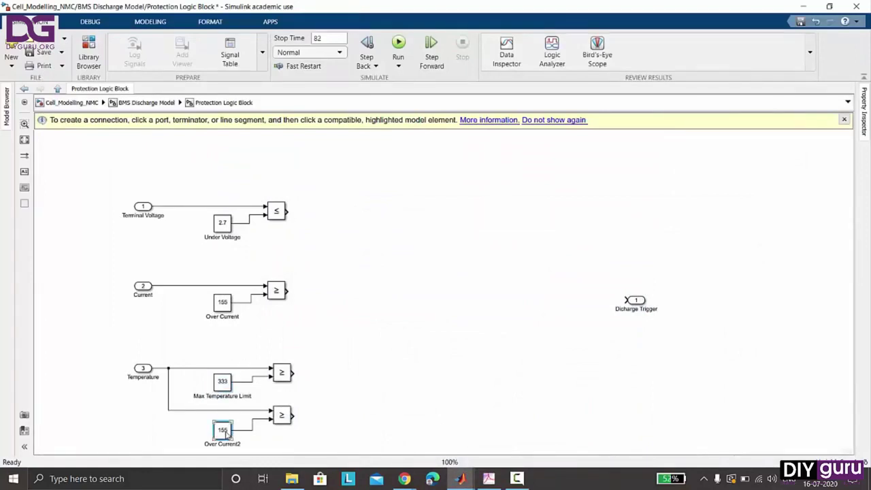
Set the lower Temperature comparison's constant to 253 and rename it Min Temperature Limit.
double_click(224, 431)
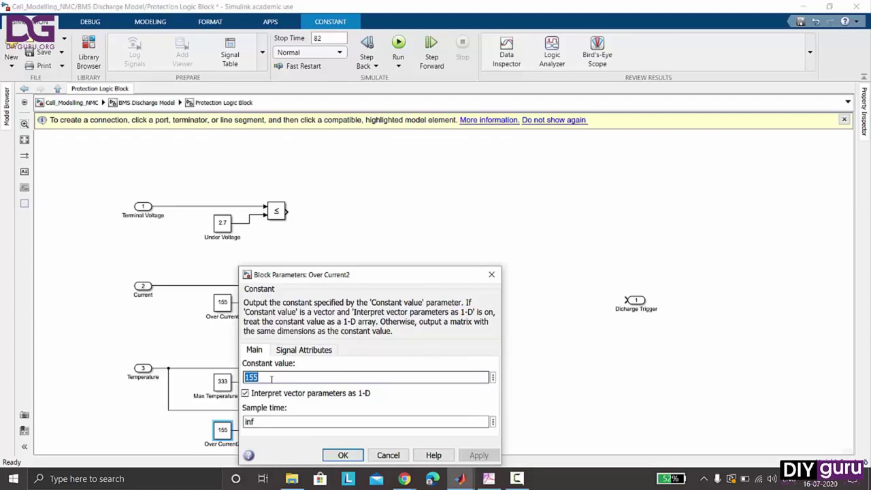
type("253")
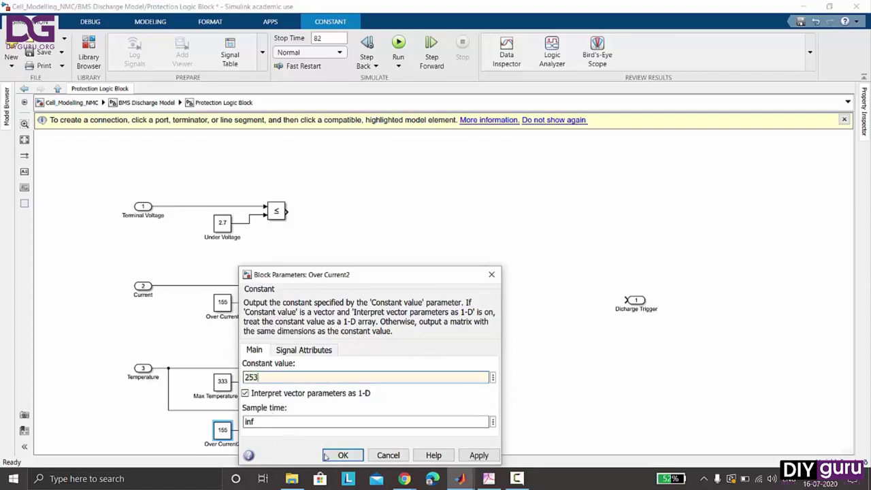
left_click(327, 455)
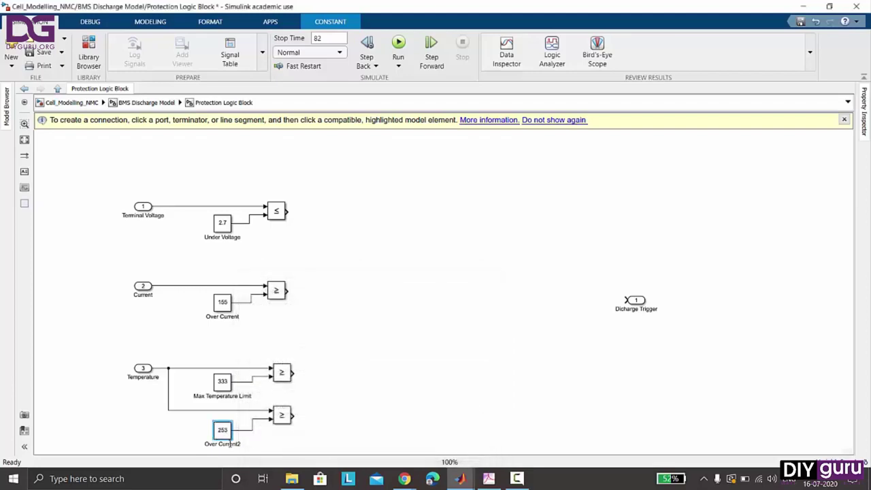
double_click(230, 442)
type("Min Temperature Limit")
key("BackSpace")
type("t")
left_click(347, 427)
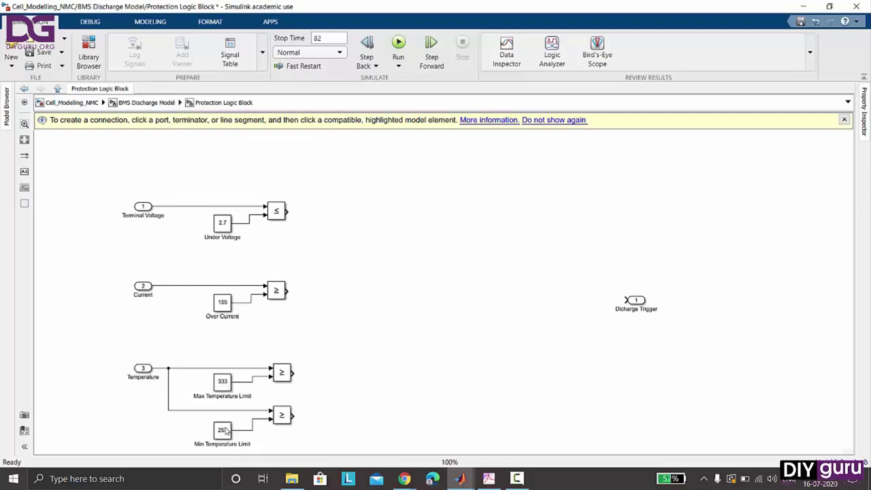
Add an OR block beside the two Temperature comparisons and set its icon shape to rectangular.
double_click(347, 401)
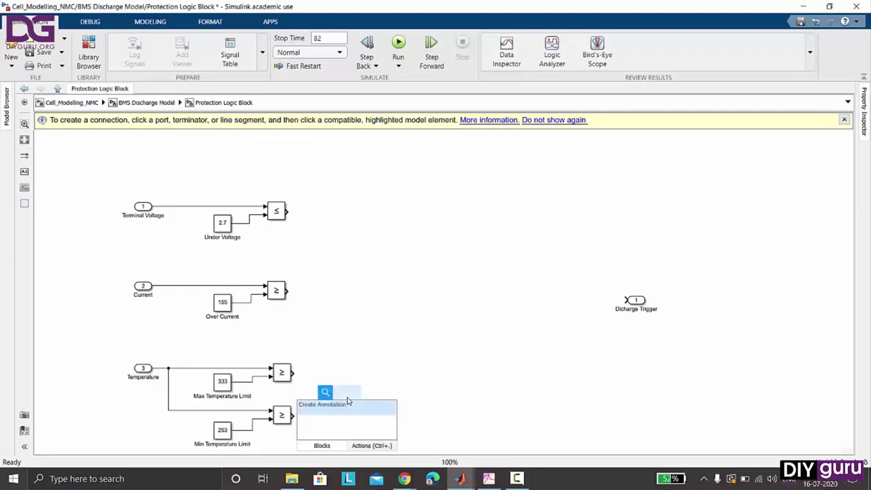
type("or")
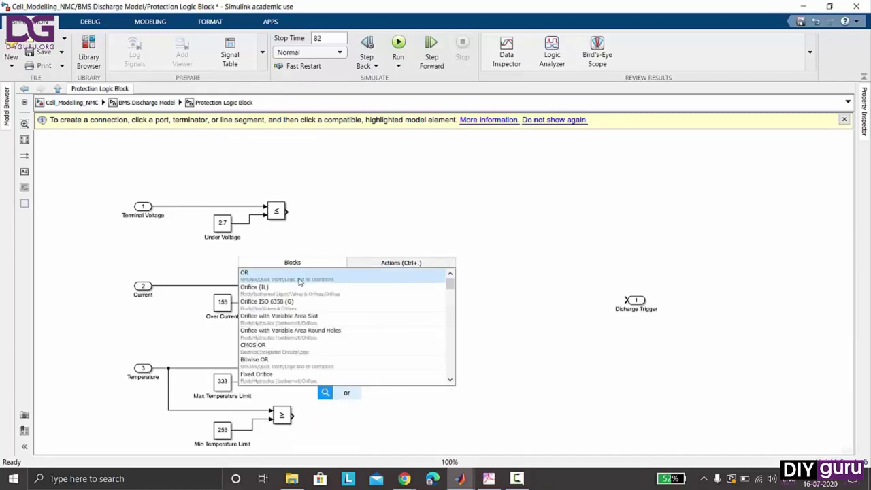
left_click(300, 282)
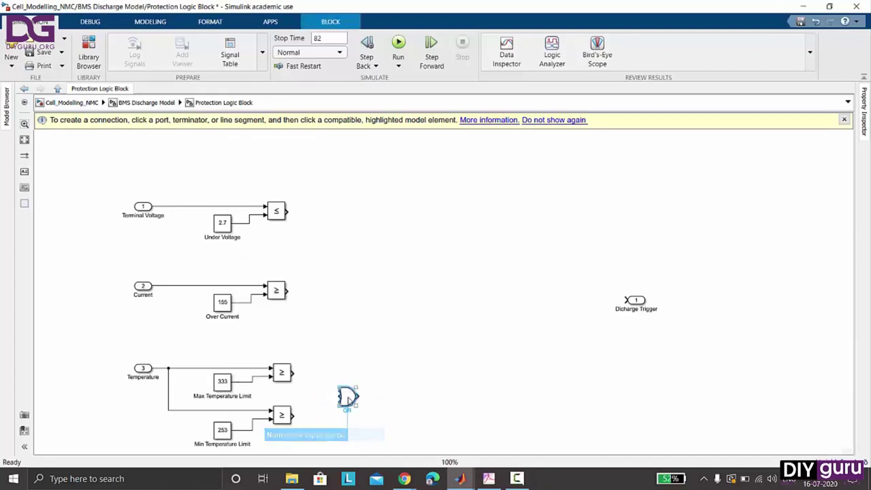
double_click(347, 398)
left_click(444, 423)
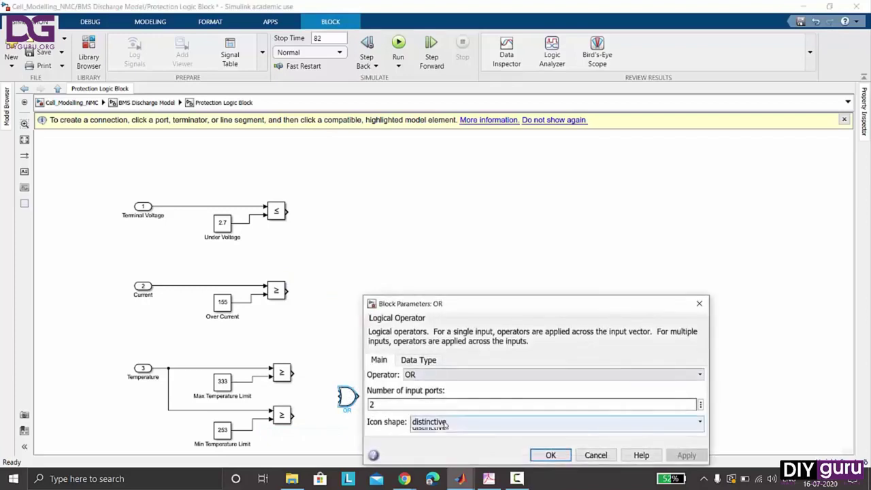
left_click(441, 434)
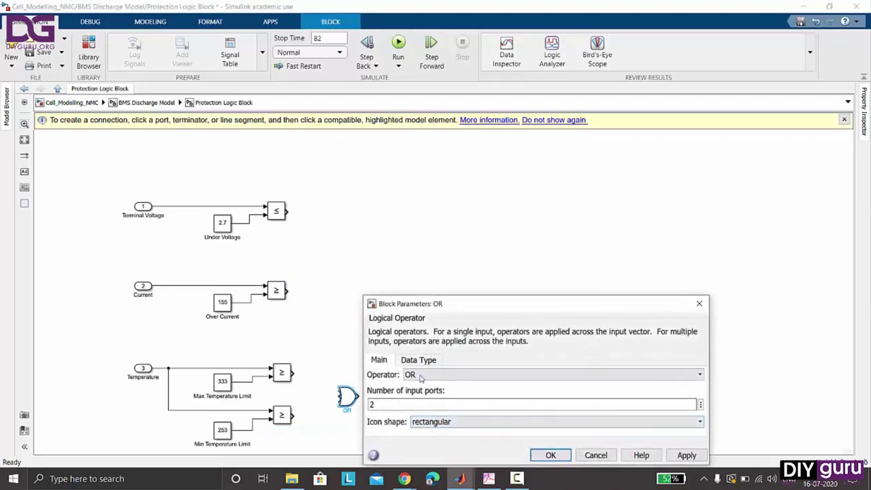
left_click(550, 455)
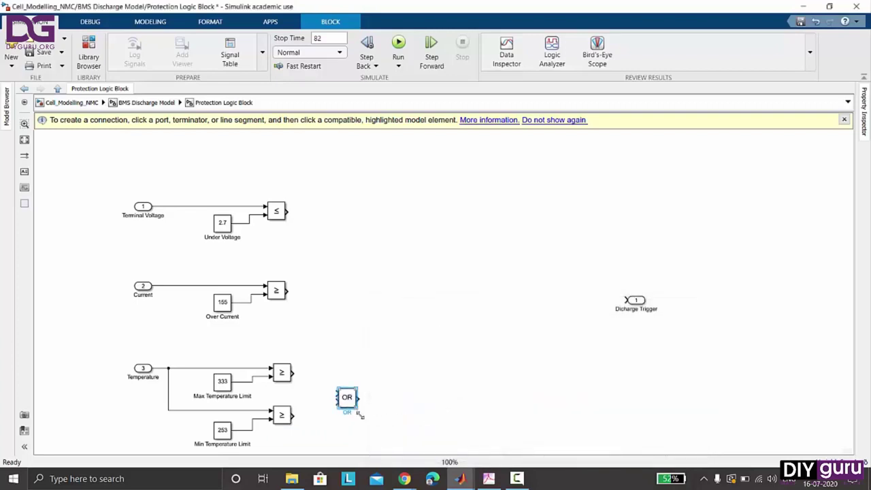
Enlarge the OR block and connect the outputs of both Temperature comparisons to its inputs.
left_click_drag(360, 415, 349, 391)
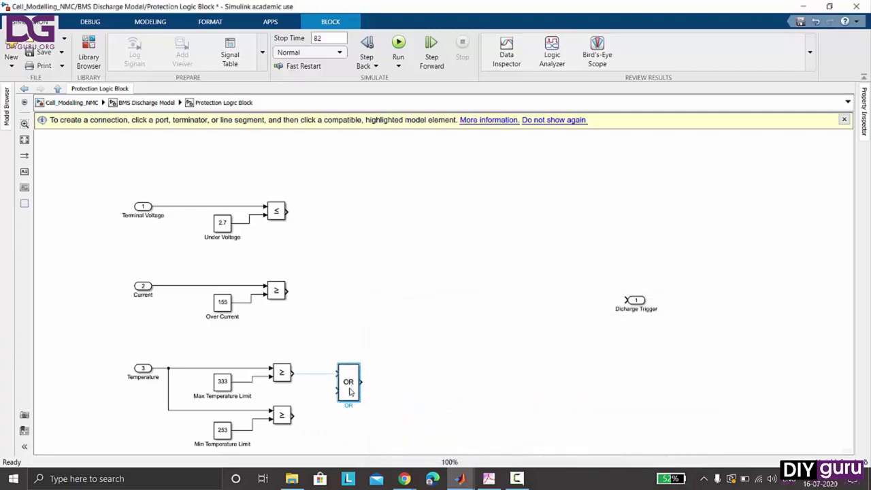
left_click(325, 376)
left_click_drag(294, 417, 338, 391)
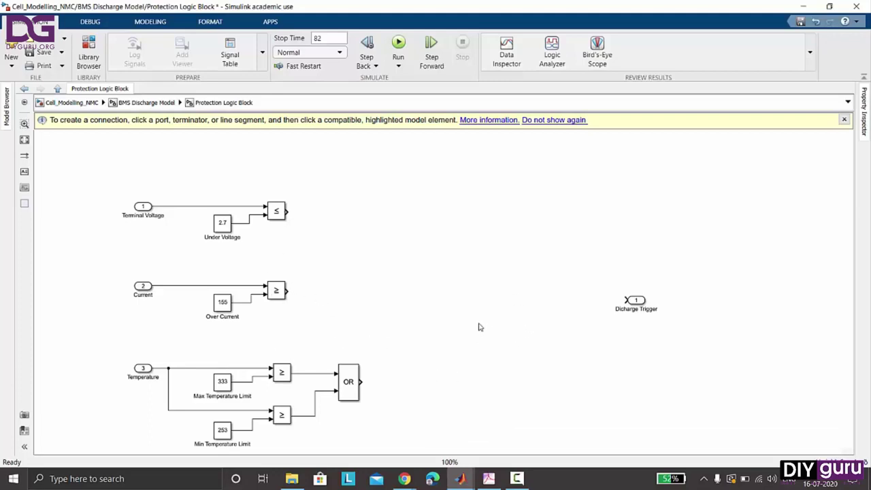
Add a second OR block level with the Current comparison, with 3 input ports and a rectangular icon shape.
double_click(443, 292)
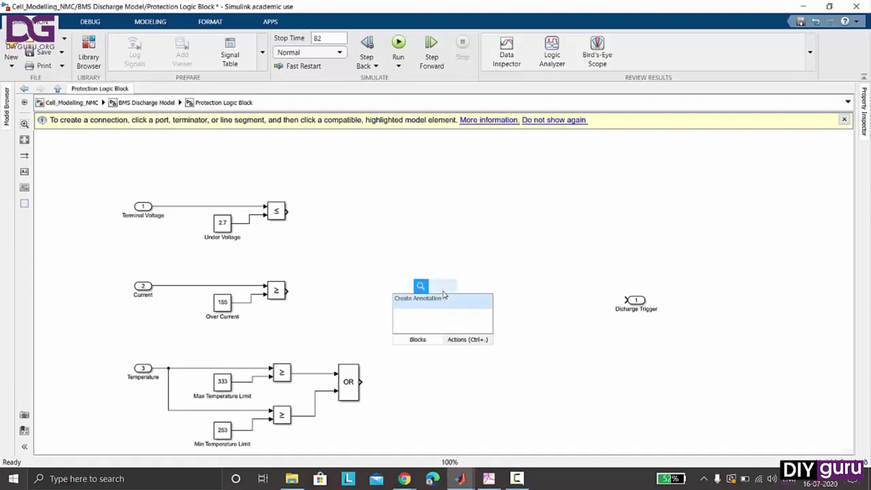
type("or")
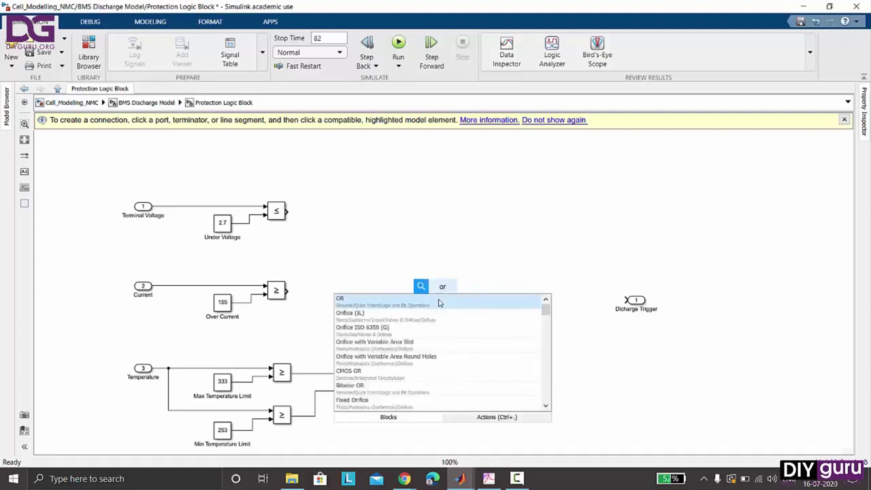
key("Return")
double_click(439, 293)
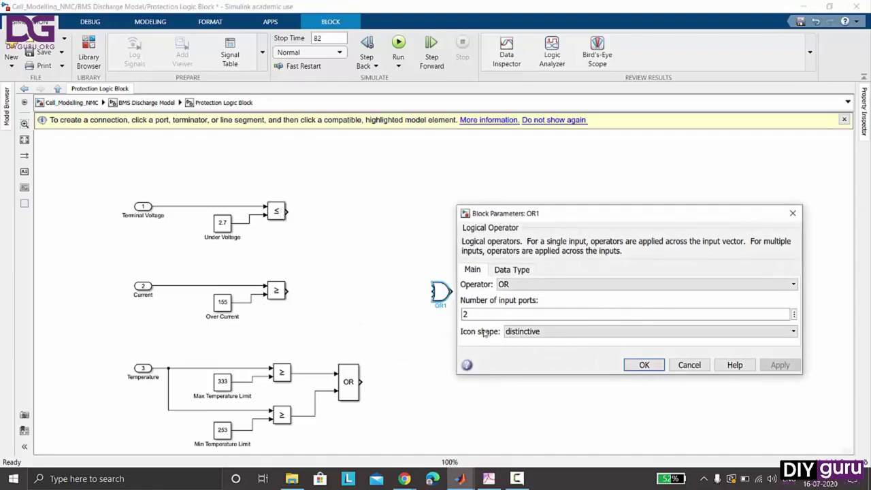
double_click(471, 316)
type("3")
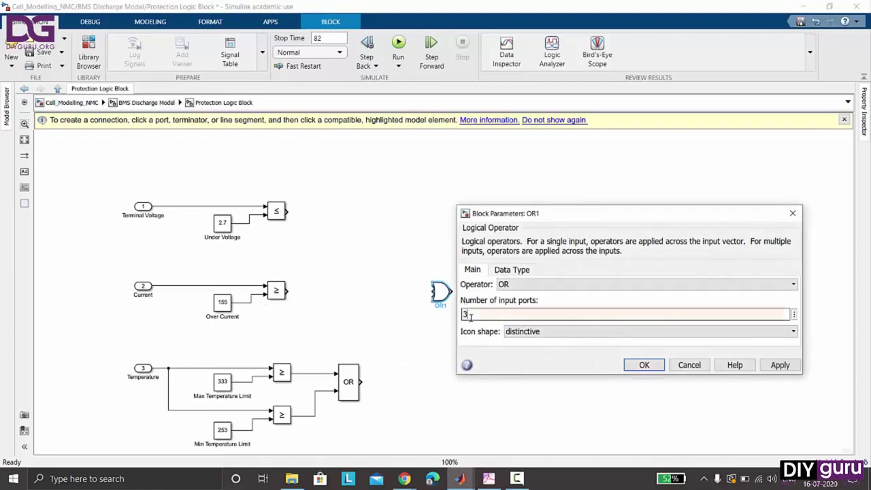
left_click(538, 332)
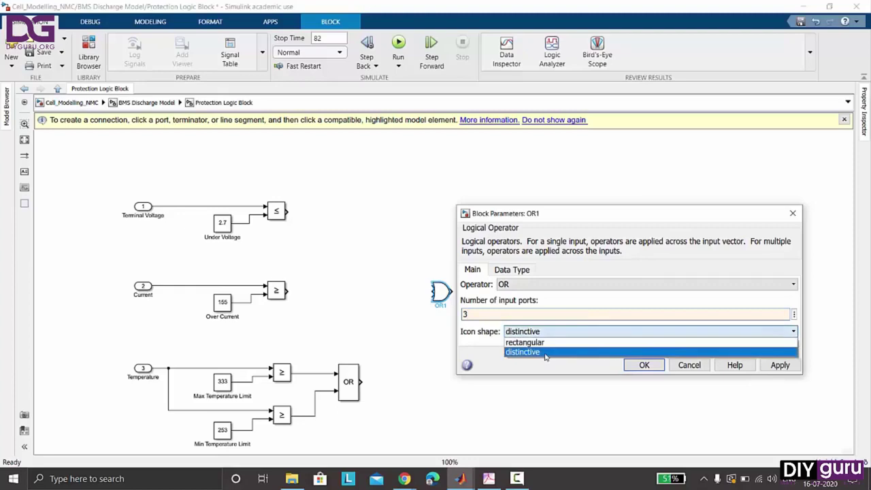
left_click(534, 342)
left_click(640, 365)
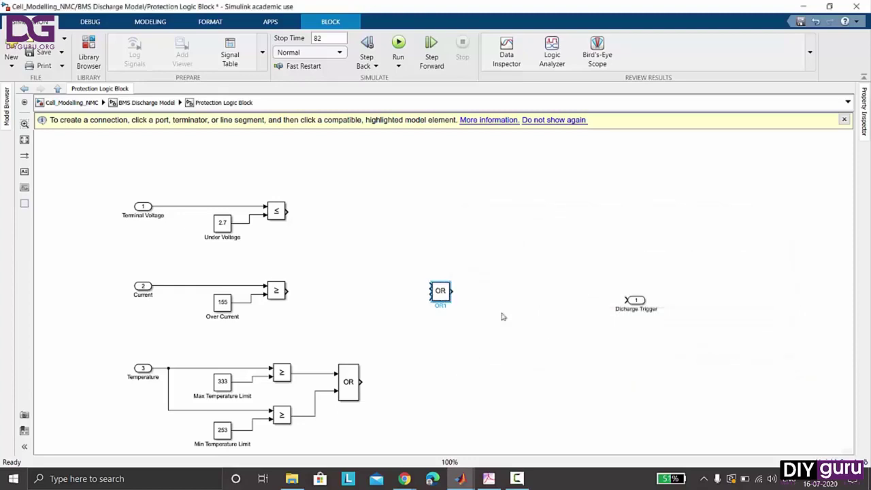
Enlarge the three-input OR block and wire the voltage, current and temperature results through it to the Dicharge Trigger output, moved closer.
left_click_drag(449, 301, 449, 382)
left_click_drag(443, 329, 287, 293)
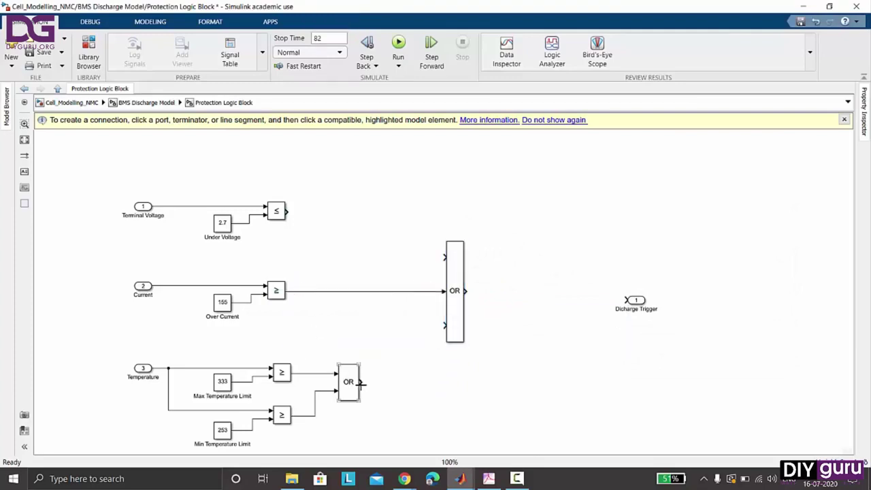
left_click_drag(361, 382, 444, 320)
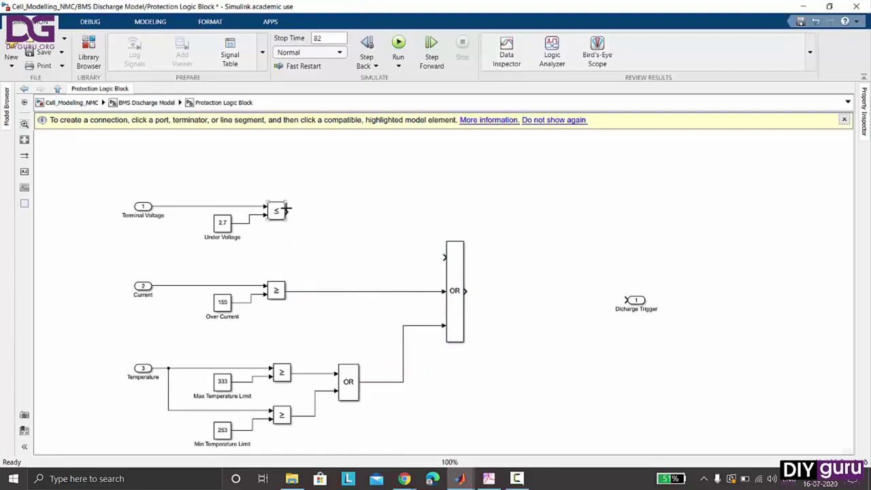
left_click_drag(286, 211, 445, 257)
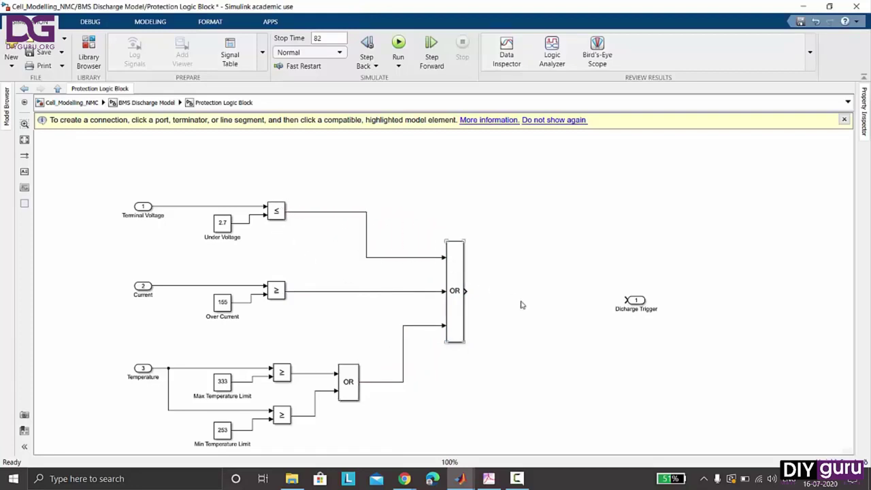
left_click_drag(474, 293, 627, 300)
left_click_drag(572, 294, 532, 308)
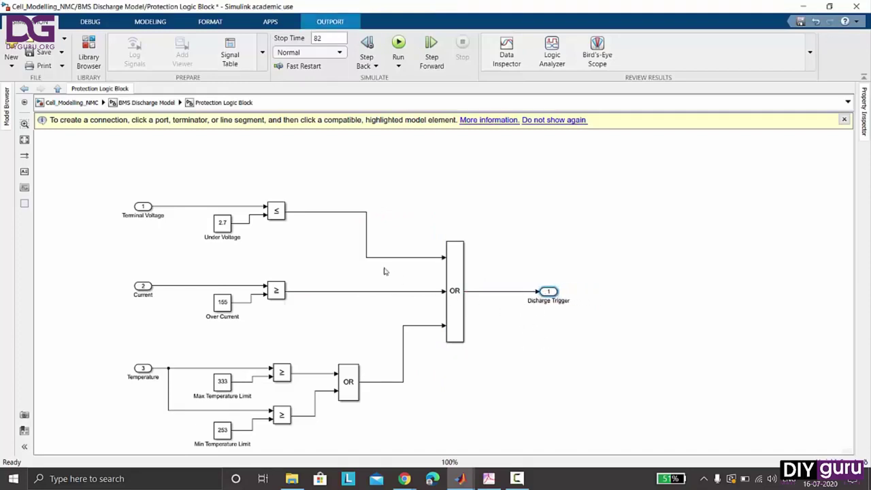
Label the voltage comparison's output signal Under Voltage Protection Trigger and the current comparison's output signal Over Current Protection.
left_click(325, 212)
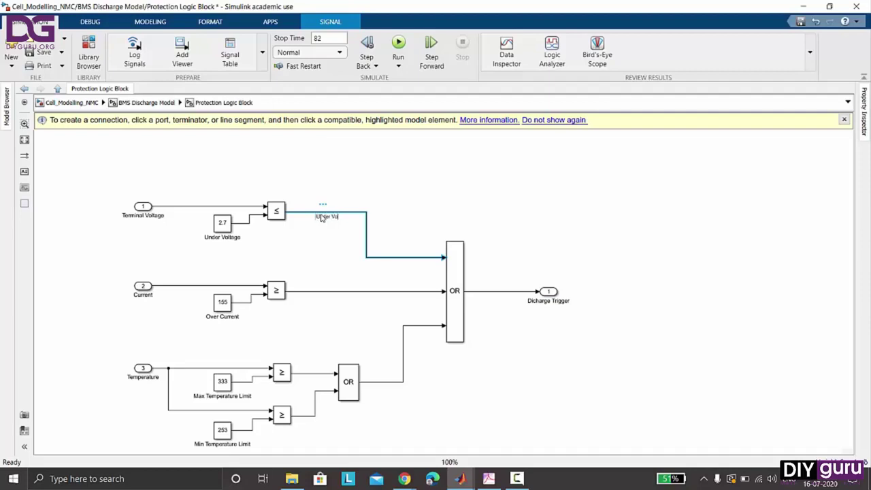
type("ltage Protection Trigger")
left_click(331, 262)
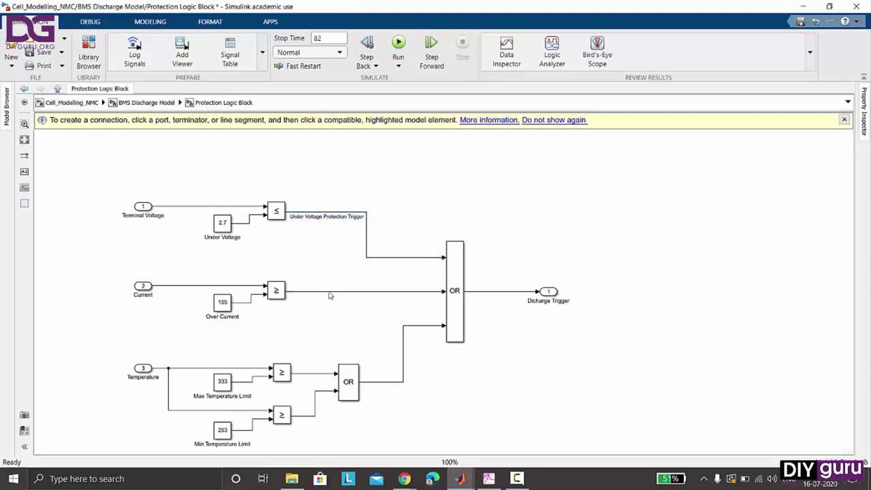
left_click(328, 293)
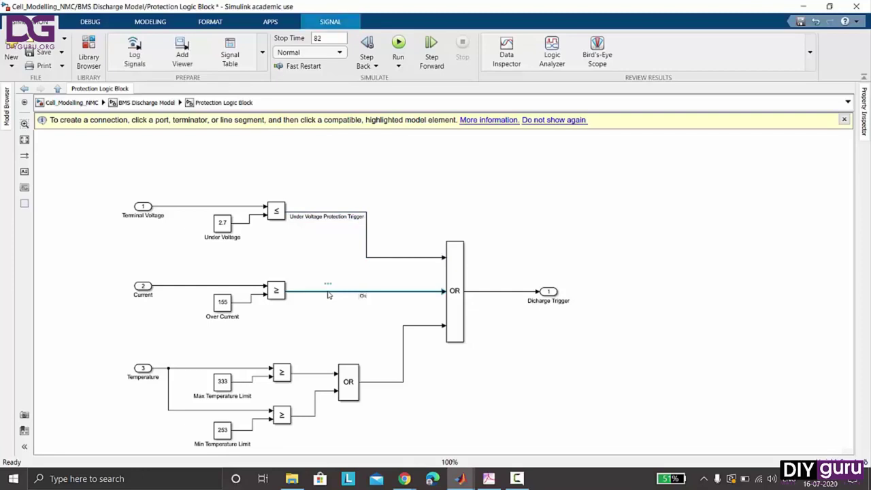
type("Over Current Protection")
Label the temperature OR output signal Temperature Protection Trigger, place the label clear of the blocks, and return to the BMS Discharge Model level.
left_click(386, 385)
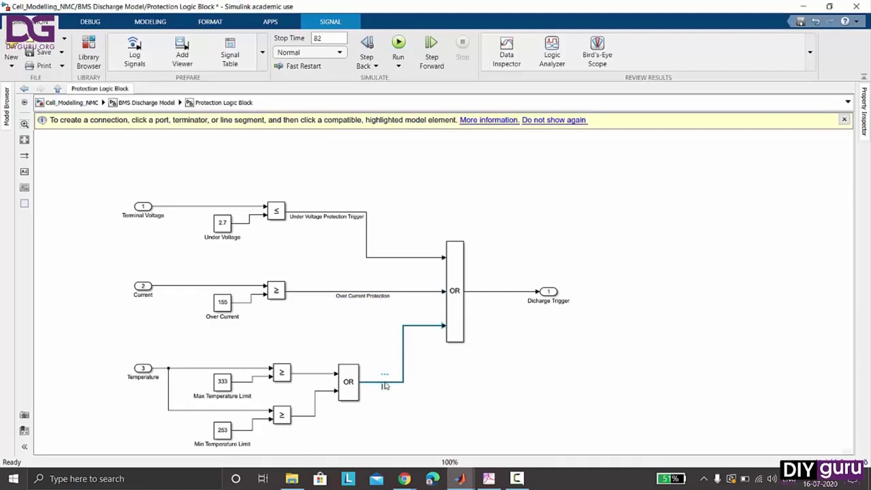
type("Temperature Protection Trigger")
left_click(395, 428)
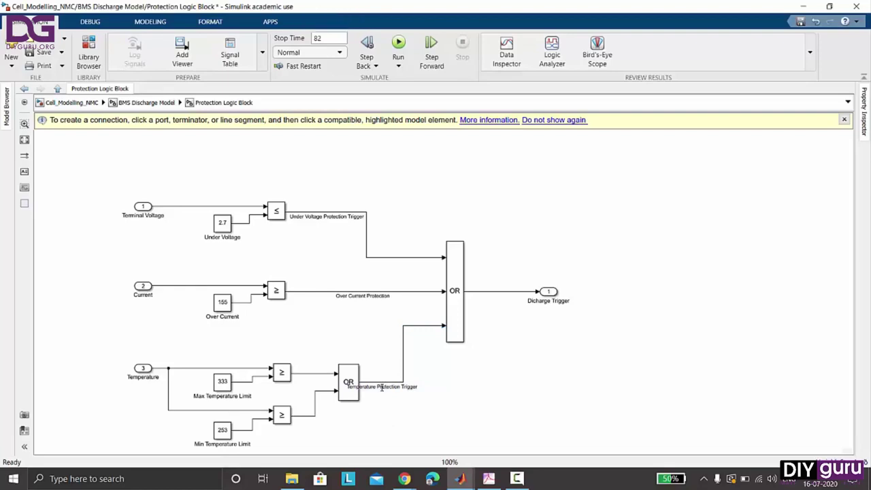
left_click_drag(398, 390, 412, 370)
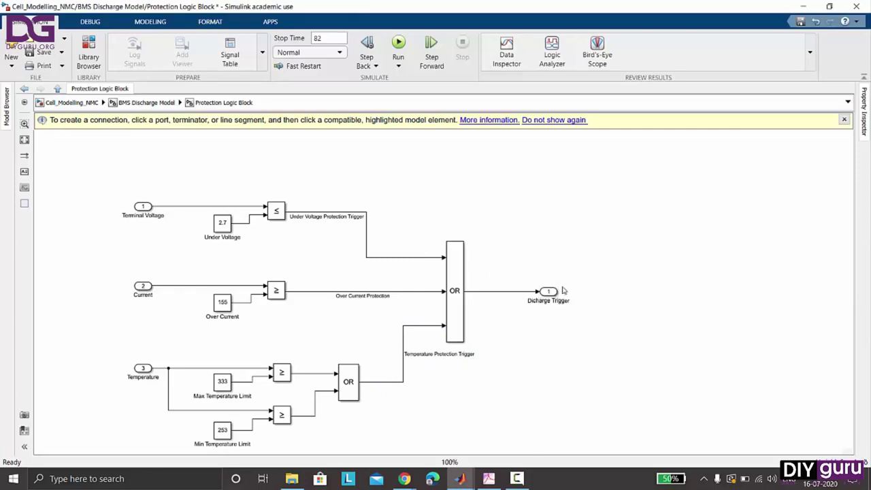
left_click(147, 103)
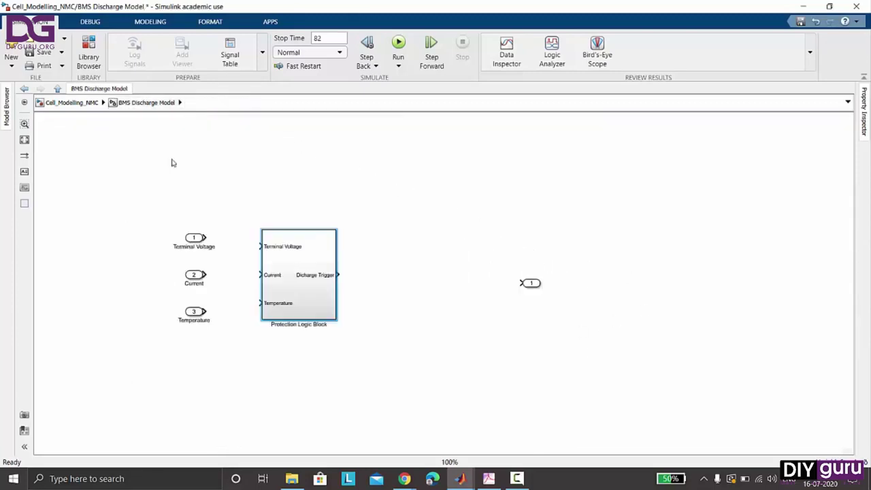
Wire the Terminal Voltage, Current and Temperature inports to the matching Protection Logic Block inputs, aligning the ports for straight lines.
left_click(374, 328)
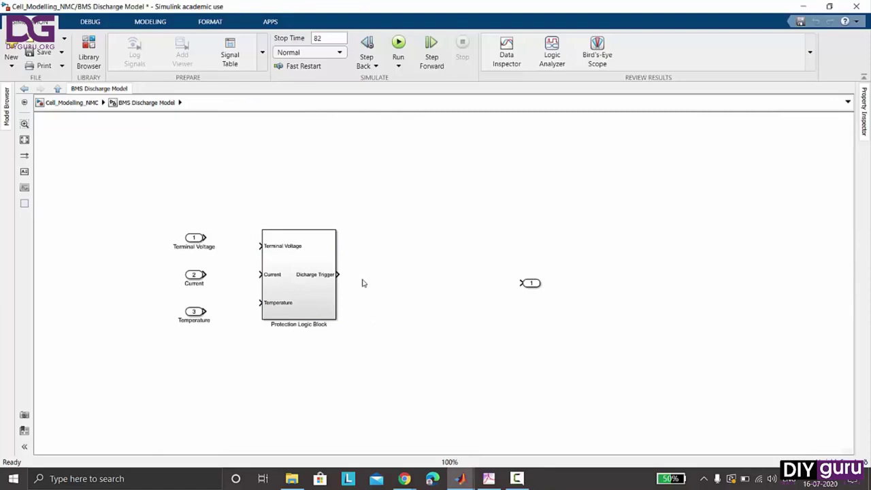
left_click(200, 239)
left_click_drag(200, 240, 201, 248)
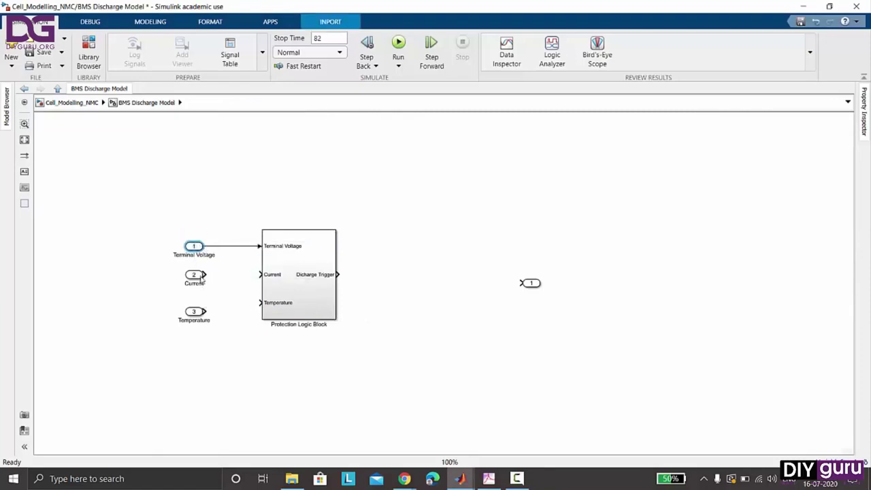
left_click(198, 275)
left_click_drag(204, 274, 261, 274)
left_click_drag(204, 311, 259, 302)
left_click_drag(191, 317, 191, 308)
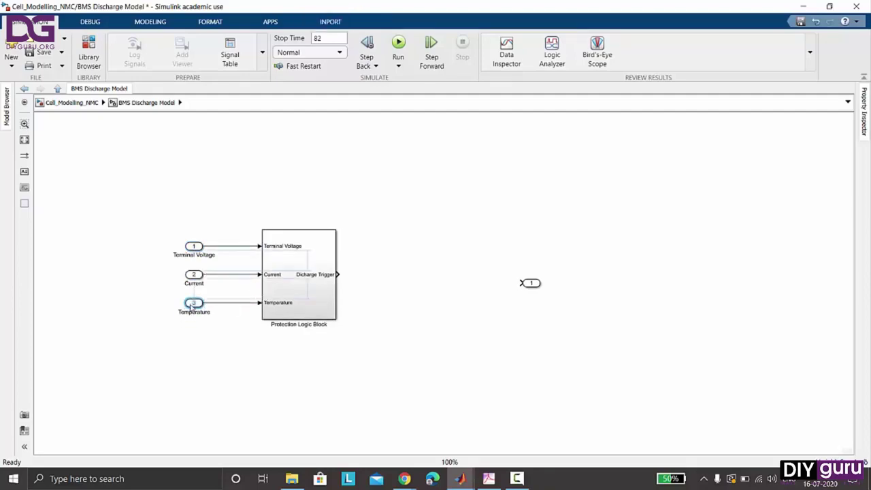
left_click(352, 276)
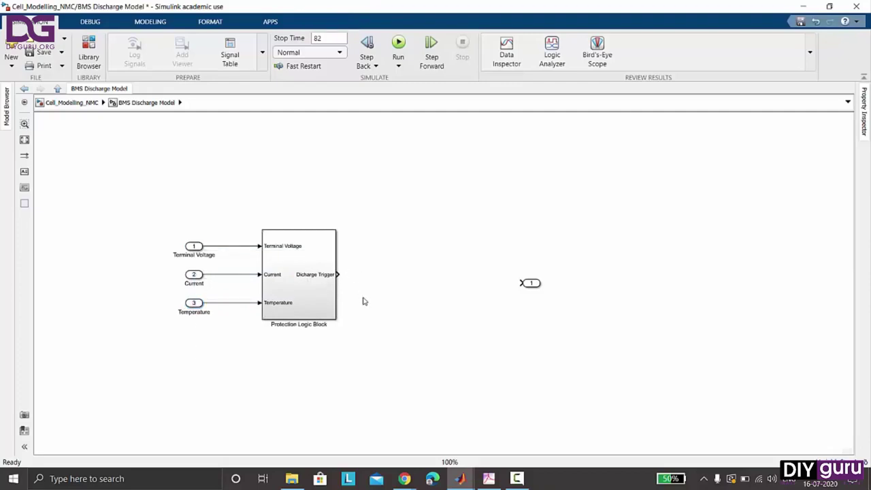
Add a Simulink Signal Routing Goto block beside the Protection Logic Block and connect the Dicharge Trigger output to it.
double_click(379, 276)
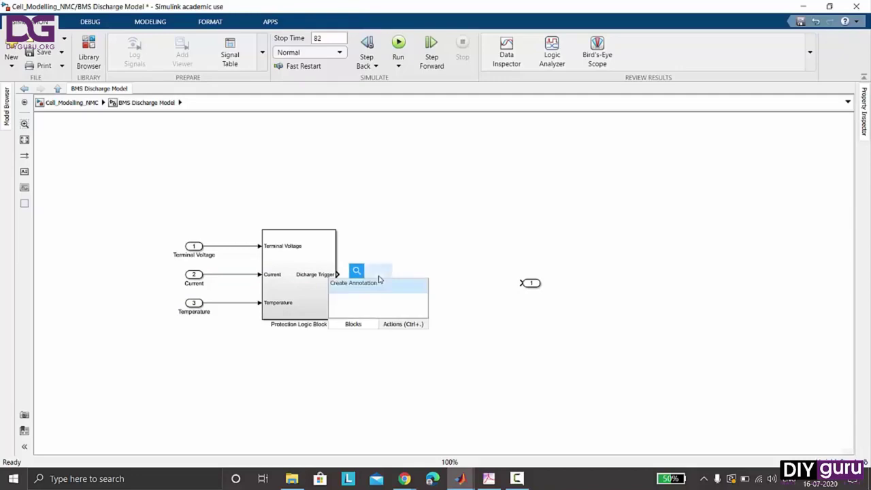
type("goto")
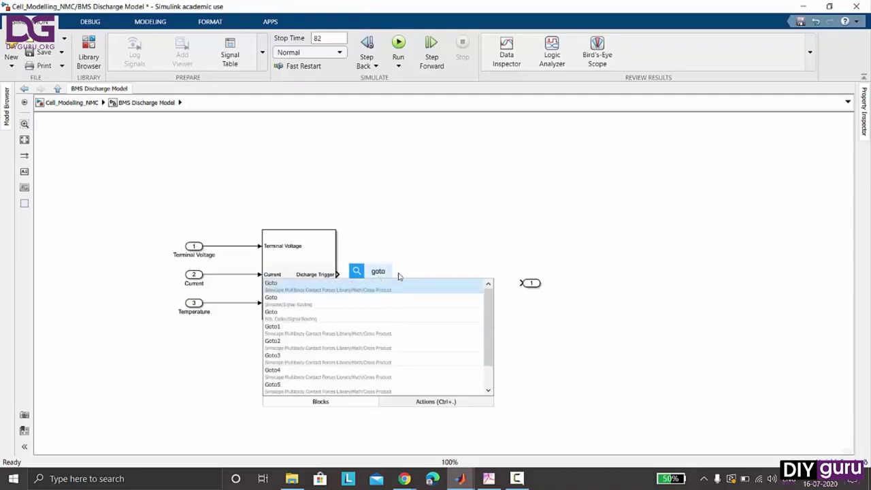
left_click(380, 304)
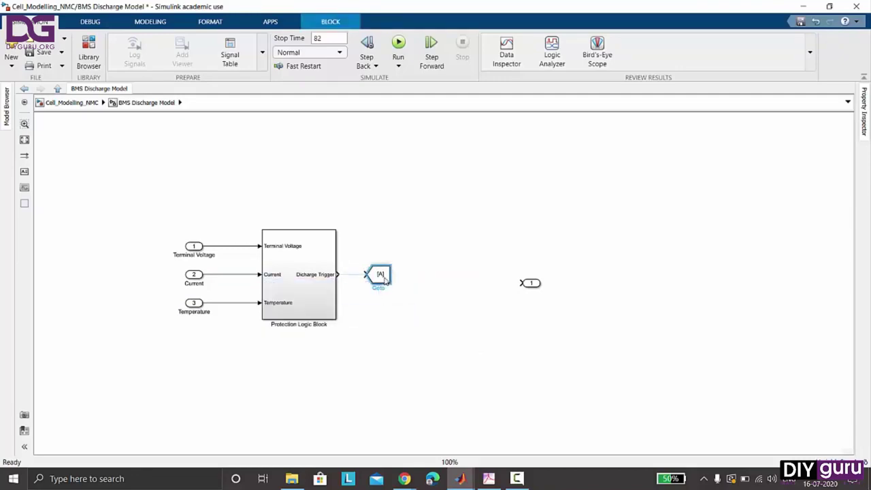
left_click(368, 278)
Set the Goto block's tag to Dchg_Trigger with global visibility, and widen and align the block so its tag fits.
double_click(383, 276)
double_click(465, 251)
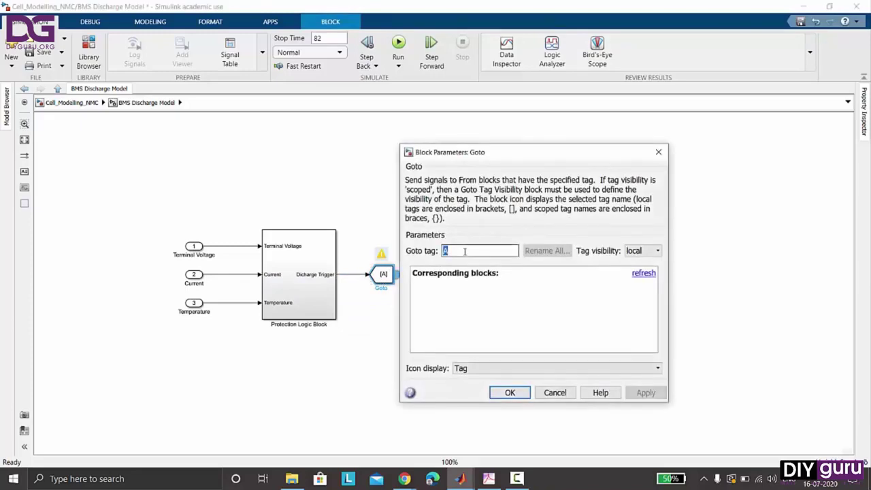
type("Dchg")
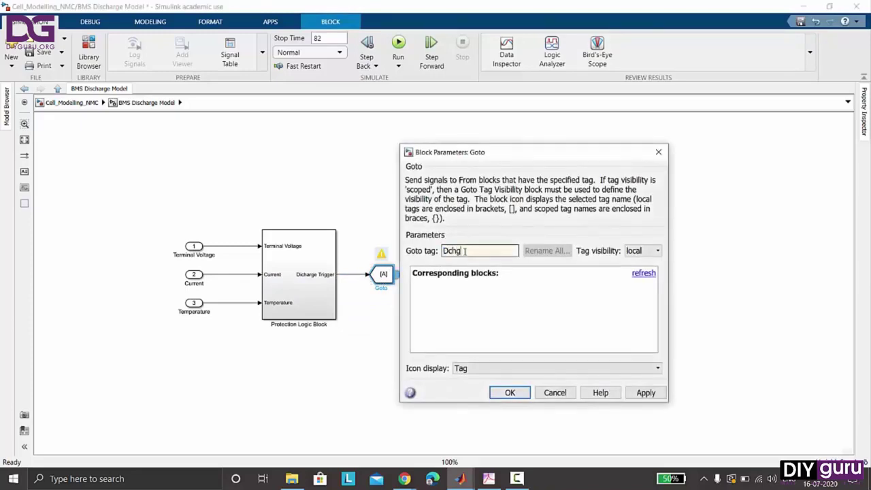
type("_Trigger")
left_click(643, 250)
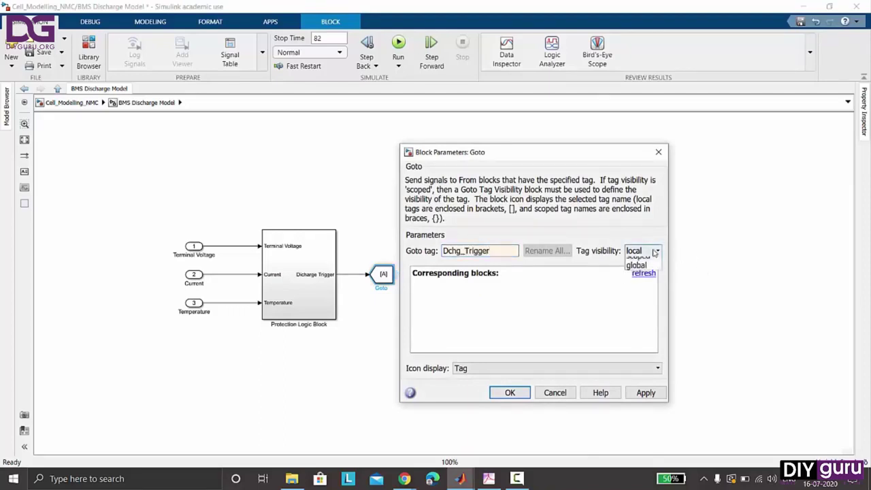
left_click(639, 281)
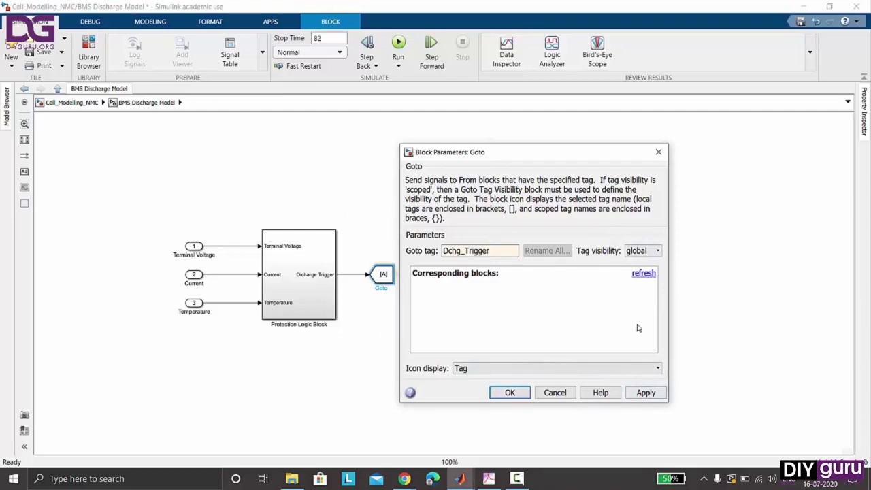
left_click(630, 396)
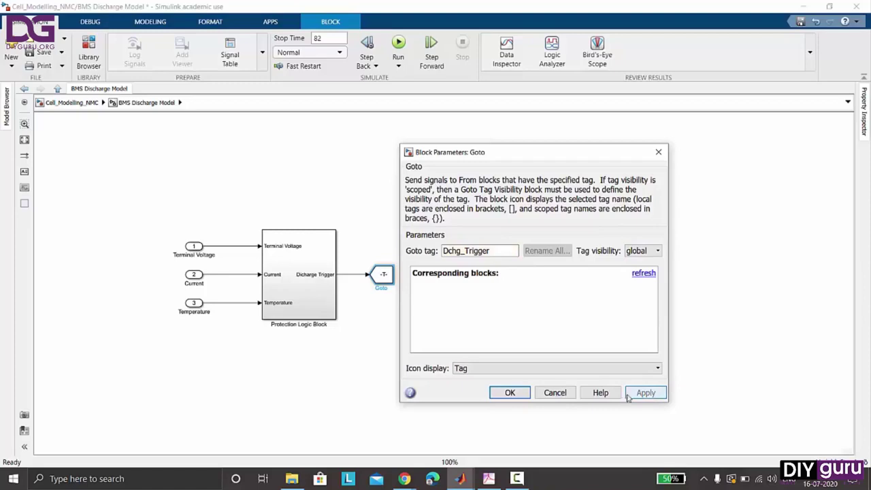
left_click(510, 392)
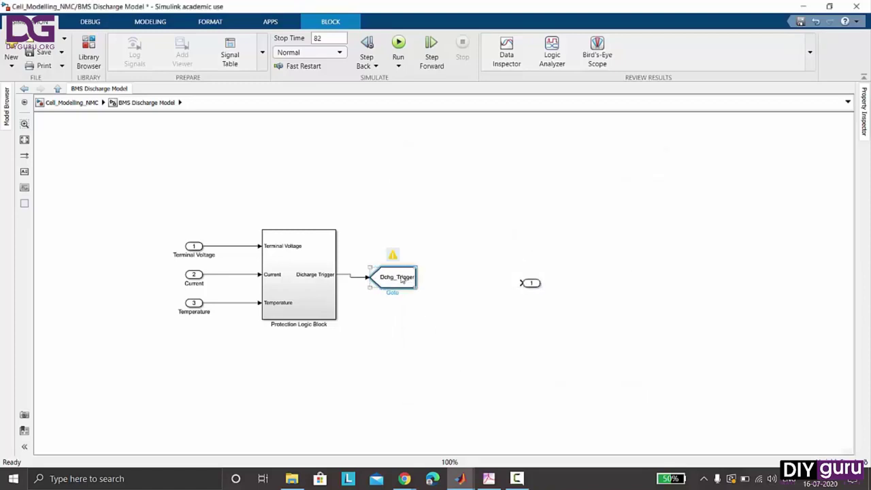
left_click_drag(403, 279, 402, 277)
left_click(392, 319)
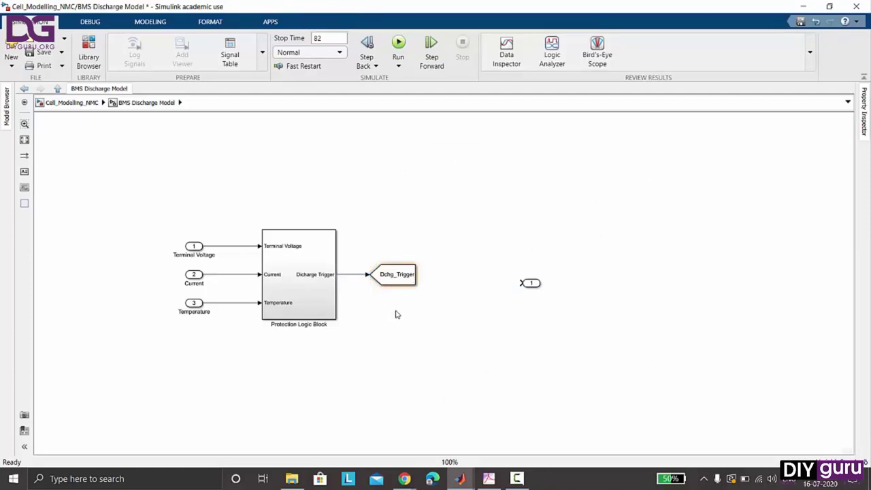
Add a Simulink Signal Routing Switch block below the Dchg_Trigger Goto block and enlarge it.
double_click(419, 358)
type("s")
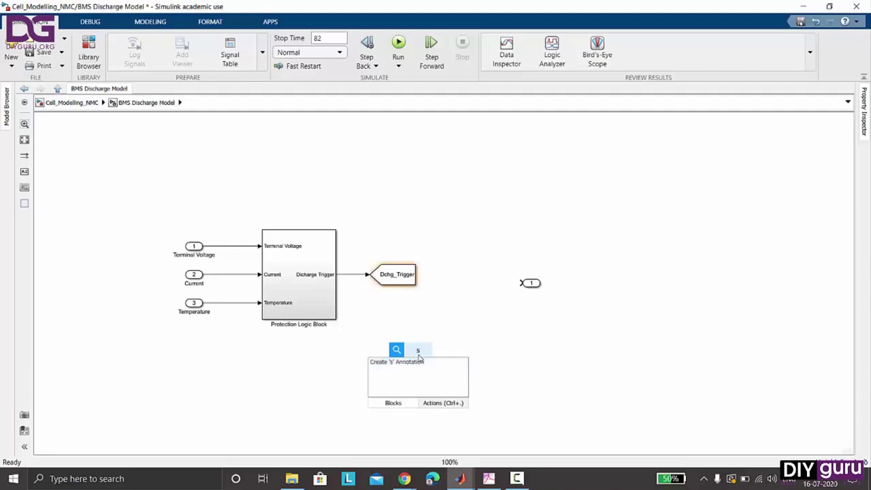
type("witc")
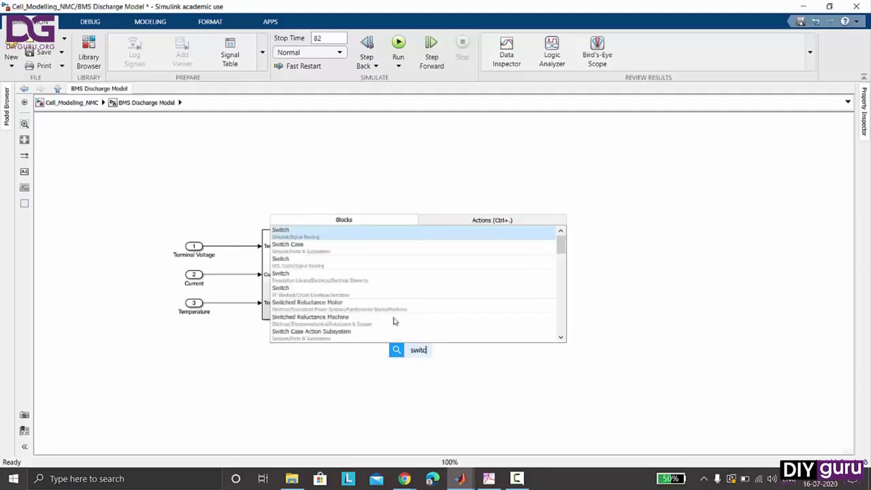
left_click(347, 234)
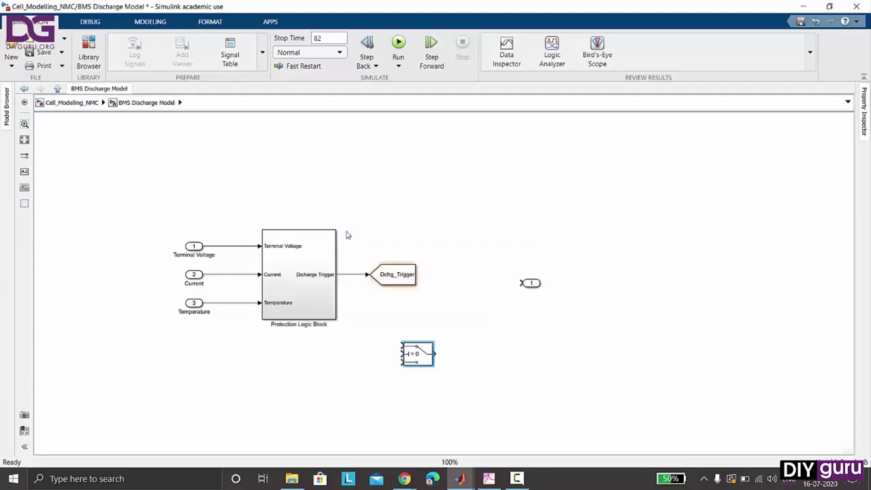
left_click_drag(434, 386, 427, 357)
Set the Switch block's criteria for passing the first input to u2 ~= 0.
double_click(428, 357)
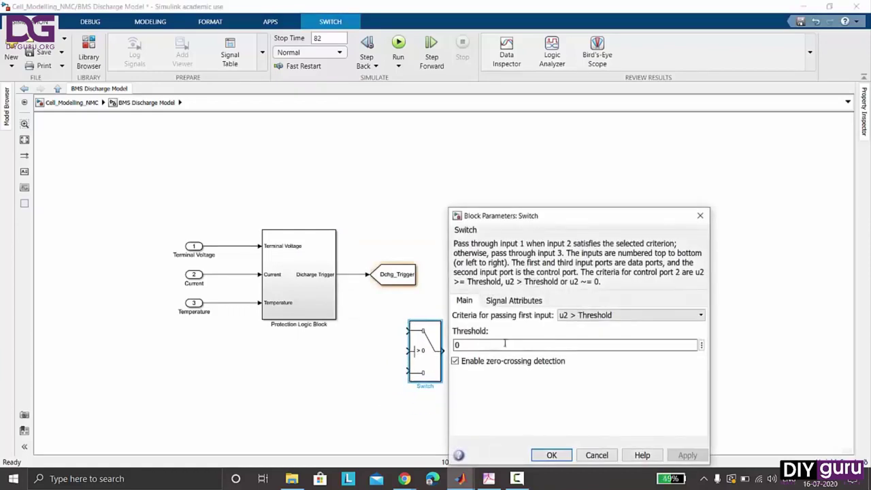
left_click(567, 315)
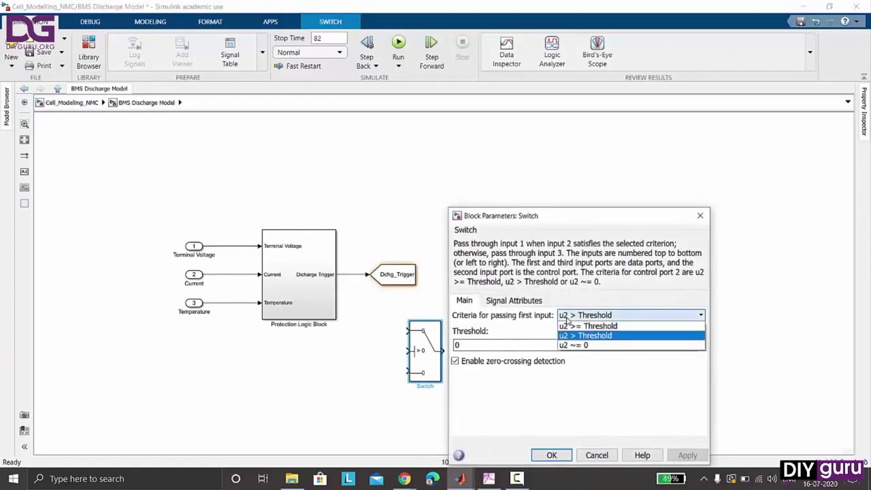
left_click(573, 345)
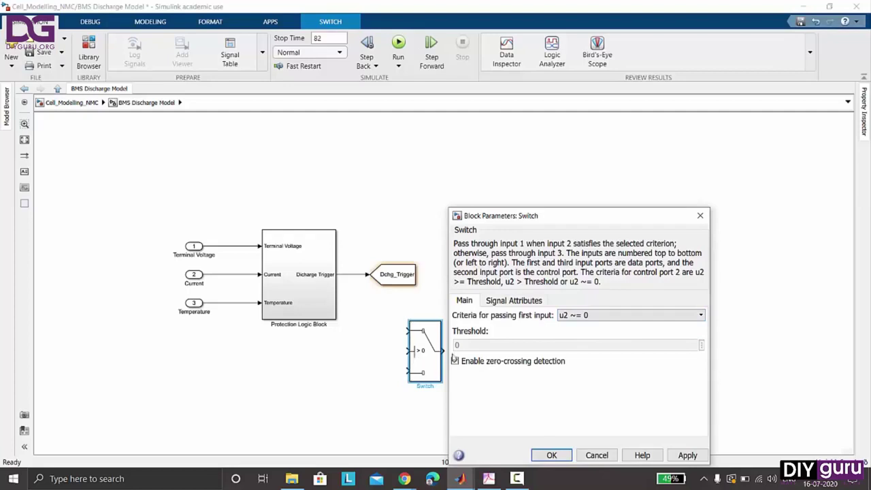
left_click(683, 456)
left_click(549, 455)
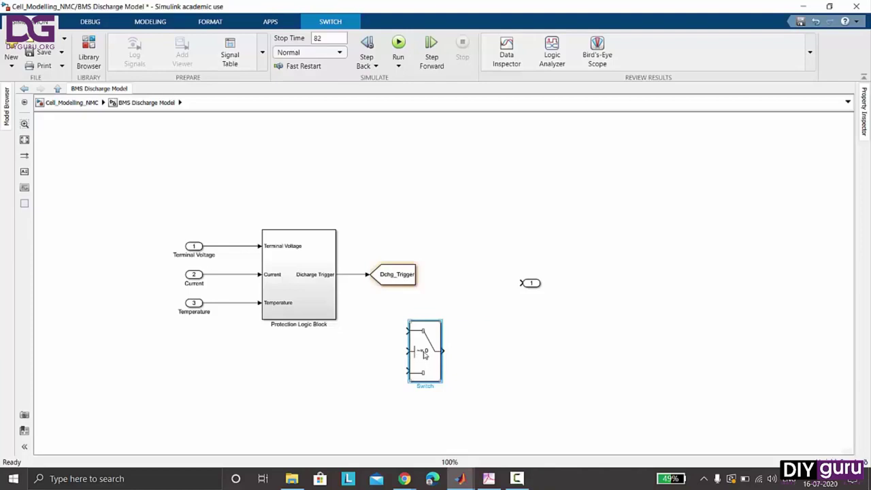
Wire Current to the Switch's third input, Dicharge Trigger to its second input and a new Constant block to its first input.
left_click_drag(407, 371, 222, 274)
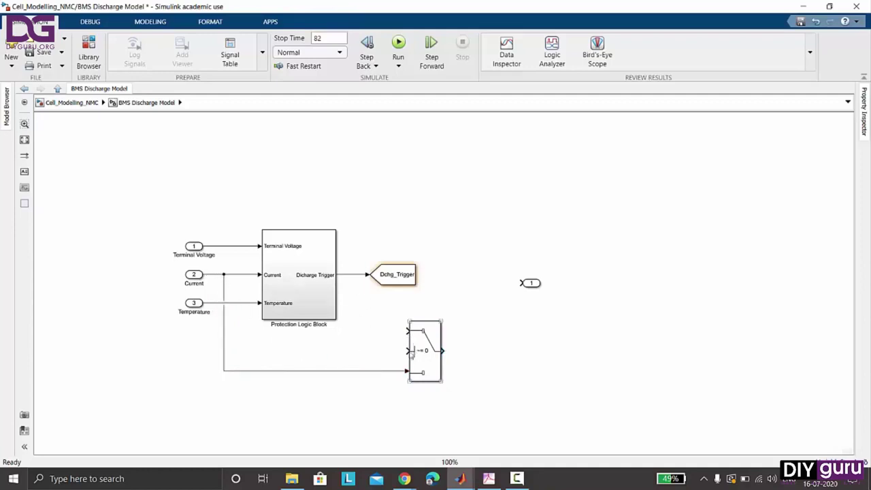
left_click_drag(408, 350, 346, 275)
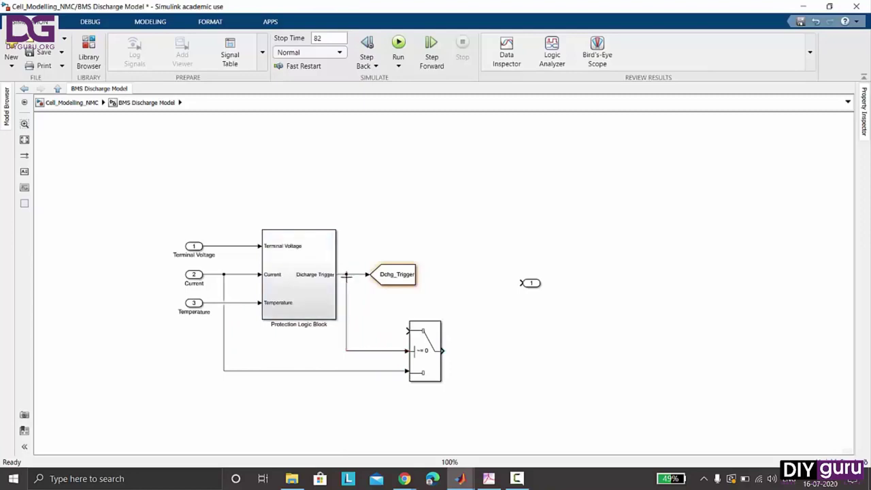
double_click(369, 319)
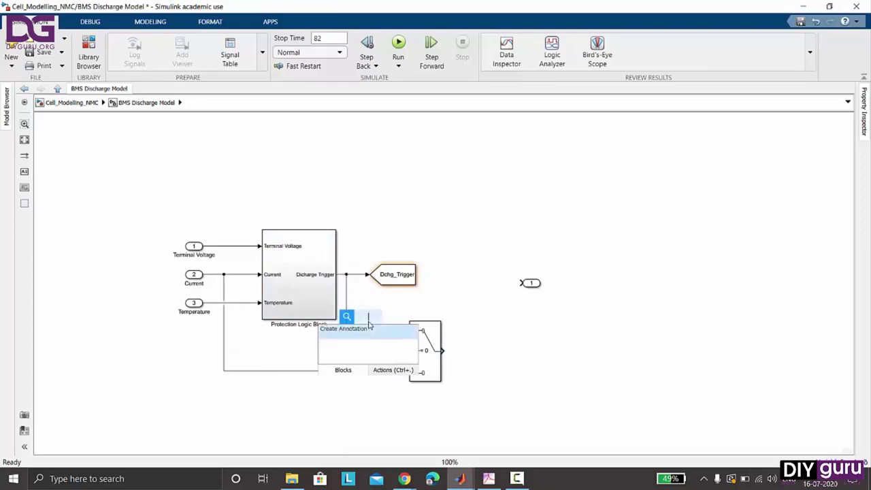
type("Const")
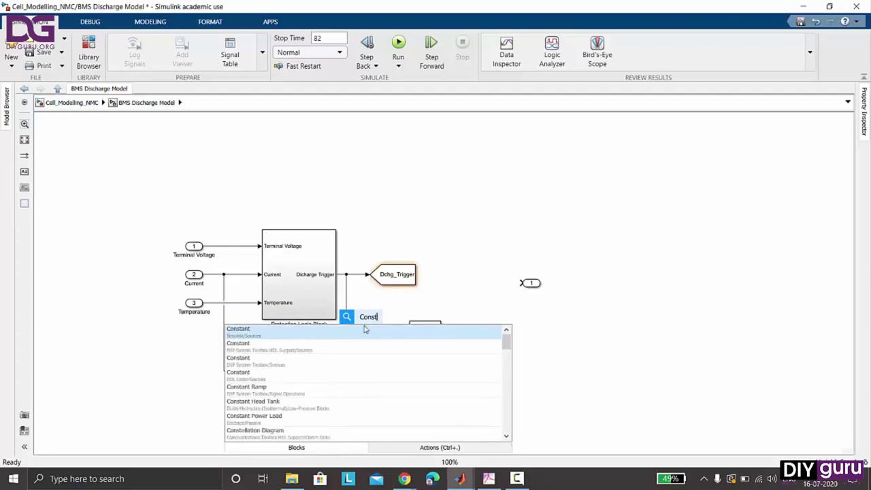
left_click(364, 329)
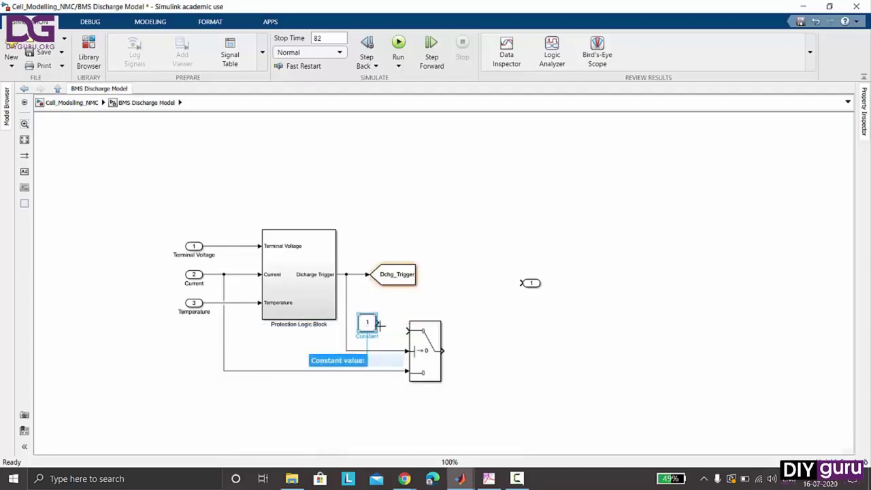
left_click_drag(376, 322, 408, 331)
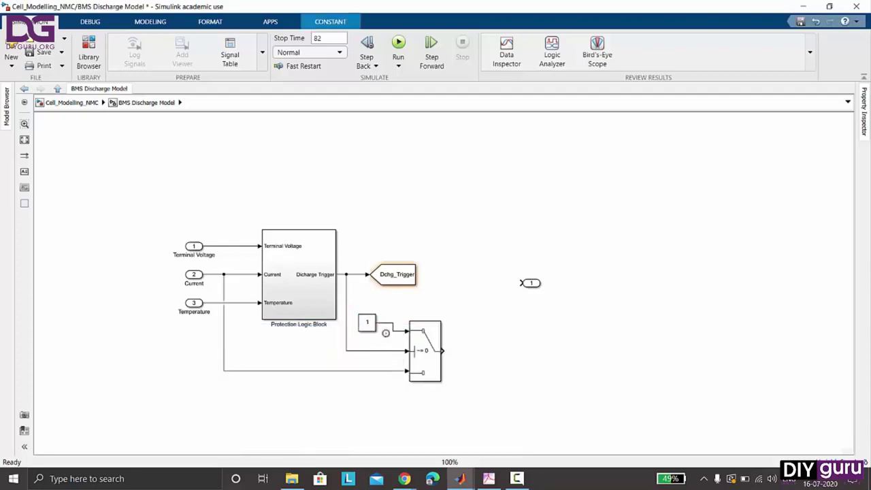
Set the value of the Constant feeding the Switch to 0.
double_click(366, 325)
type("0")
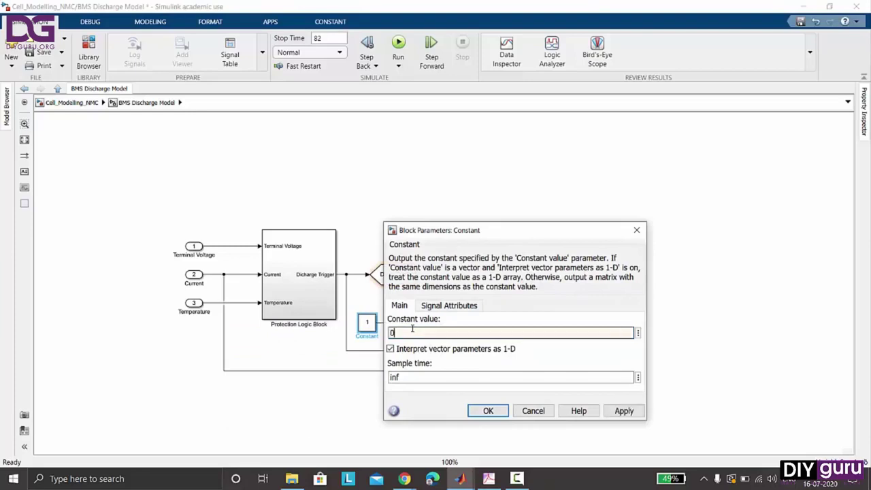
key("Return")
left_click(473, 307)
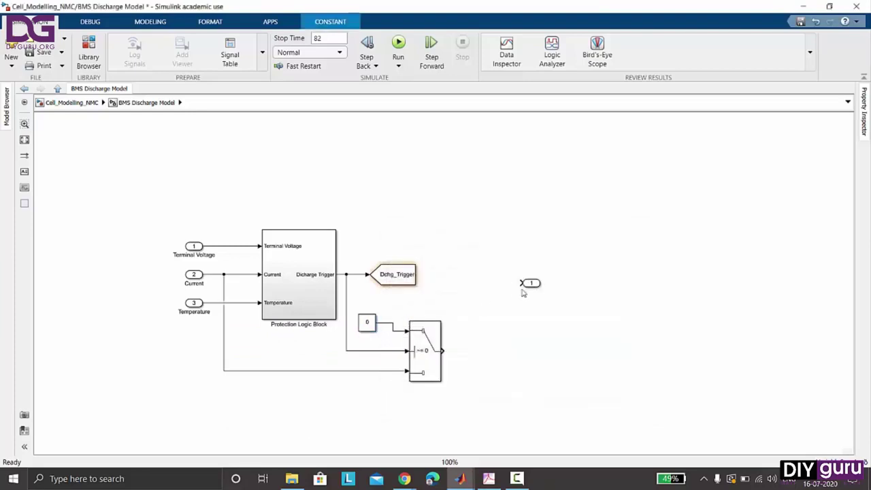
Move the outport level with the Switch output, connect them and rename the outport Safe Discharge Current.
left_click_drag(533, 286, 515, 355)
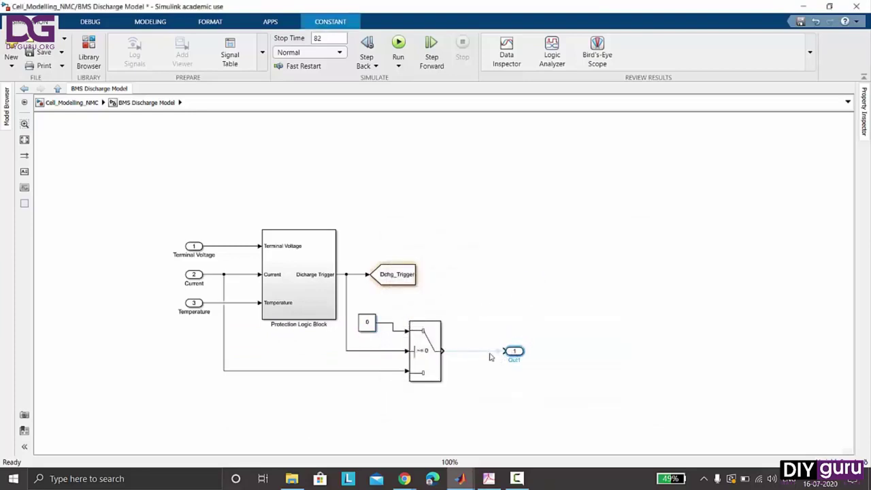
left_click(505, 354)
double_click(516, 365)
key("BackSpace")
type("Safe Discharge Current")
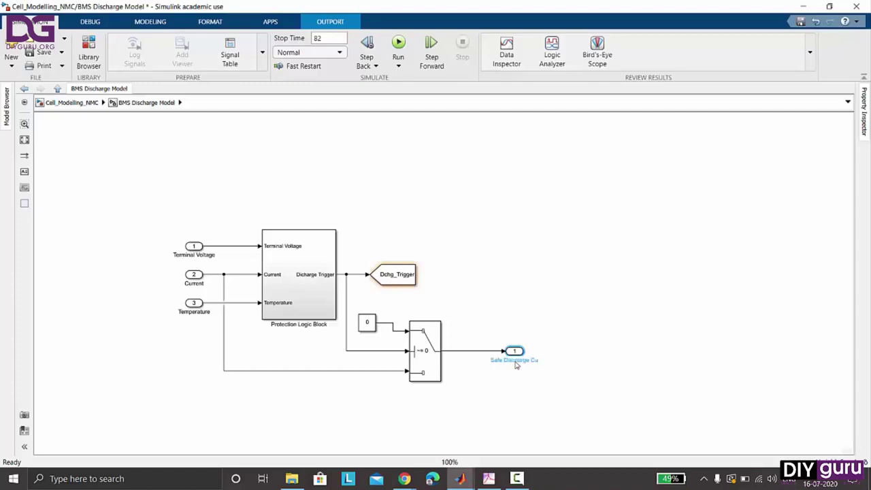
left_click(588, 327)
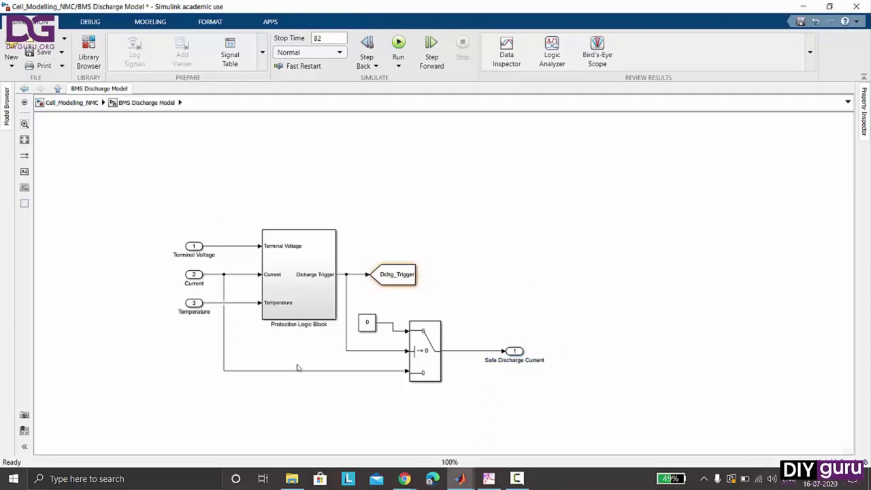
Return to the Cell_Modelling_NMC level and enlarge the BMS Discharge Model block so its port labels no longer overlap.
scroll(338, 349, "up", 2)
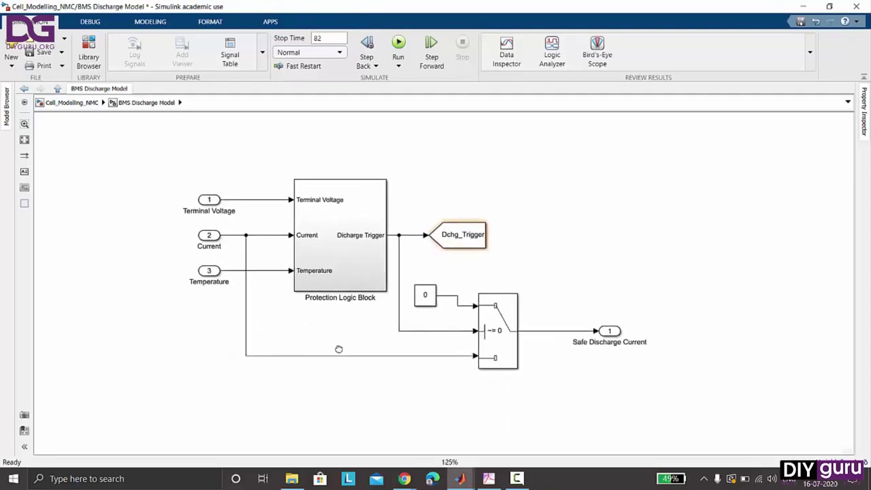
left_click(73, 102)
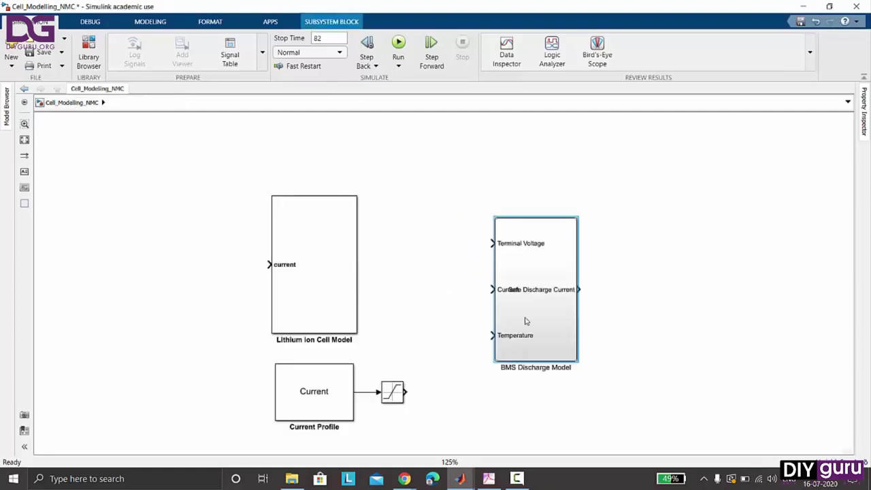
left_click_drag(578, 367, 565, 340)
left_click(651, 401)
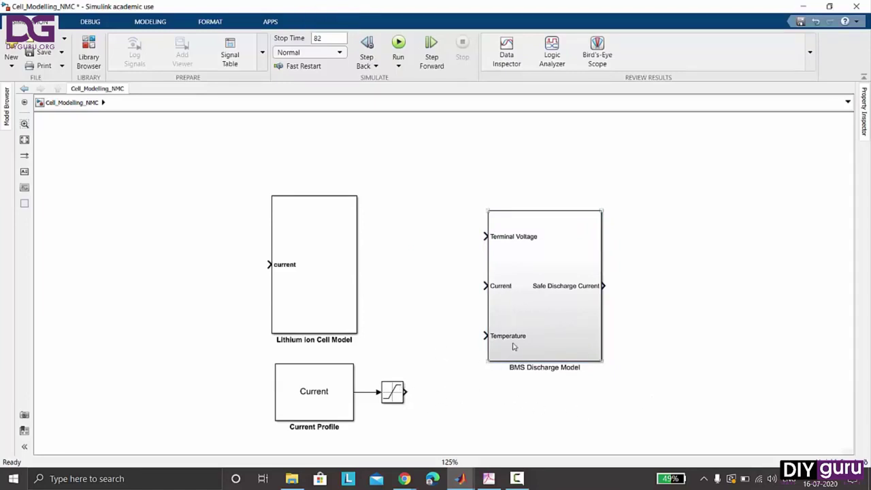
Inside BMS Discharge Model, set the Current inport's port number to 3 and return to the Cell_Modelling_NMC level.
double_click(538, 334)
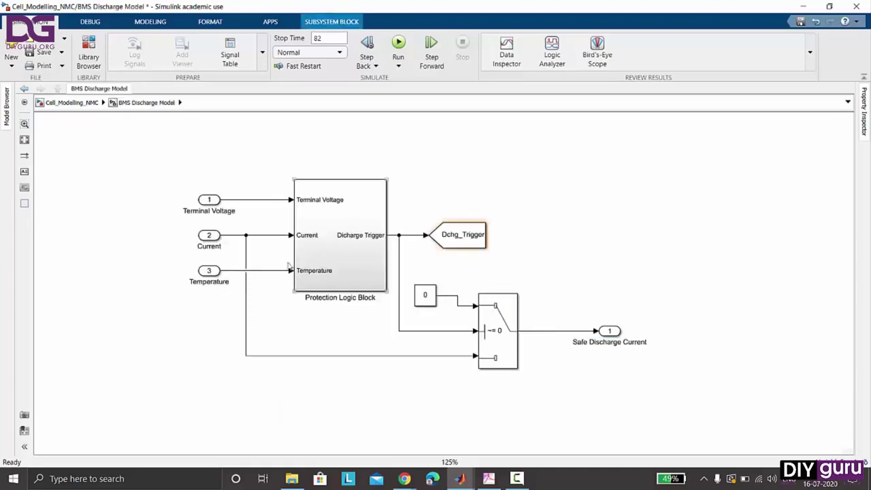
left_click(209, 236)
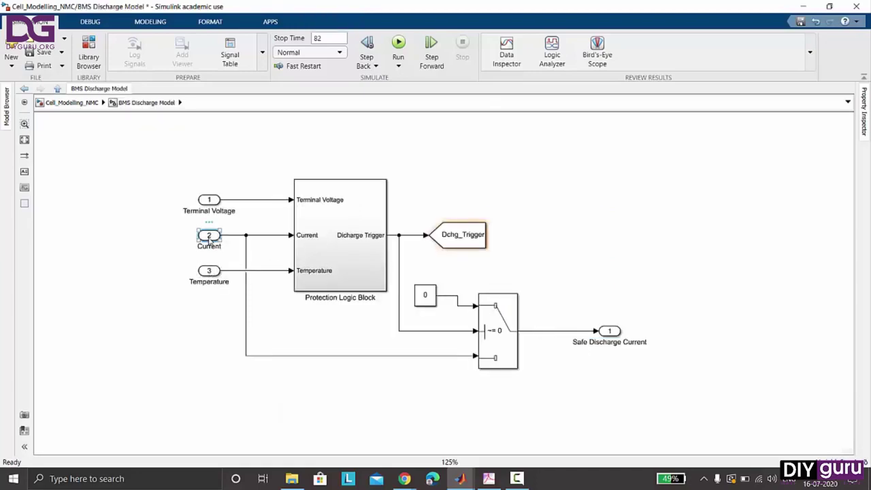
double_click(210, 239)
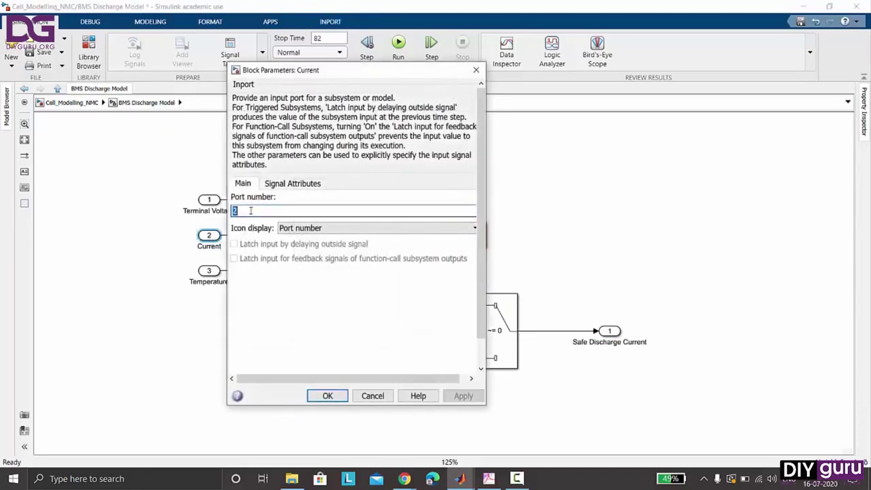
type("3")
key("Return")
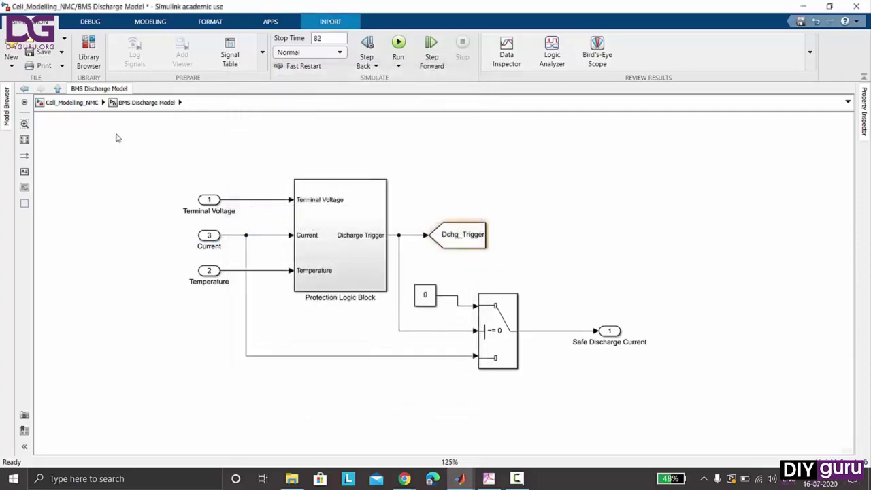
left_click(95, 103)
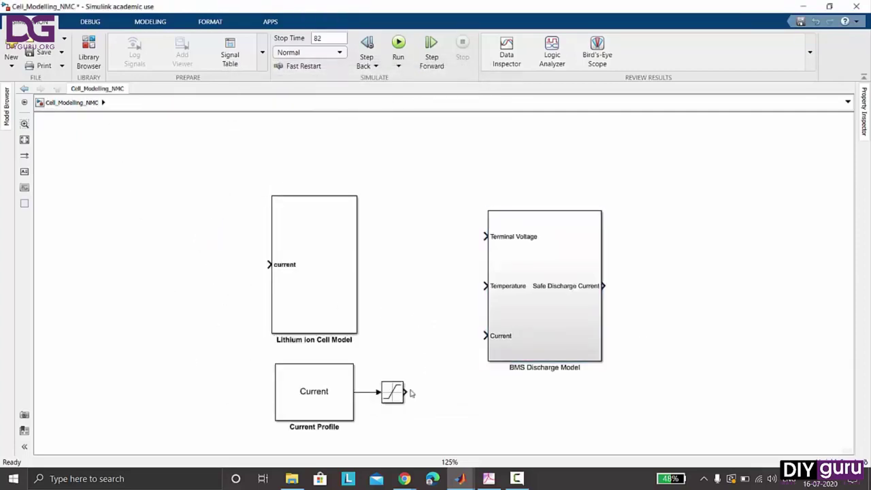
Connect the Saturation output to the BMS Discharge Model's Current input, name the line Initial Current Input and shift the BMS block clear of the label.
left_click_drag(406, 392, 484, 335)
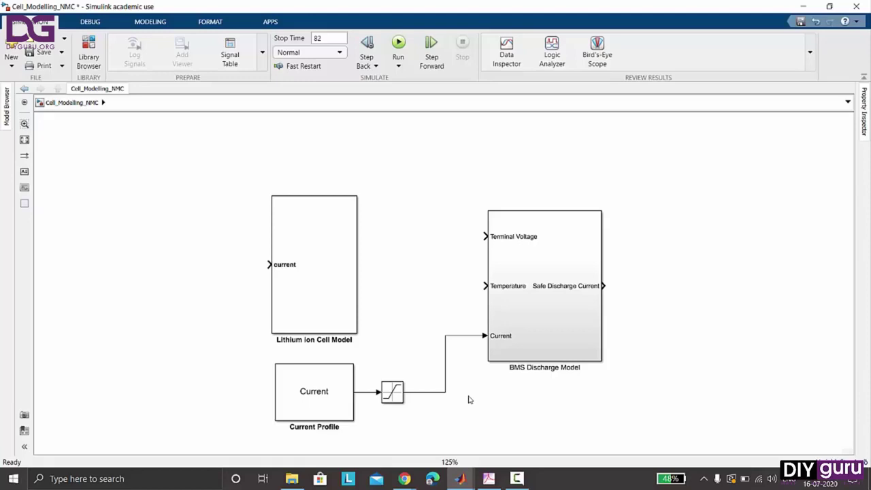
left_click(429, 392)
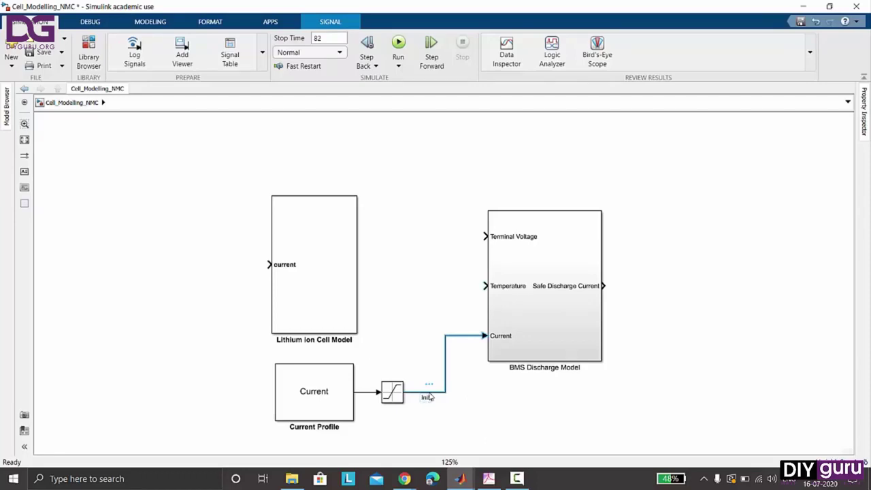
type("Initial Current Input")
left_click(438, 415)
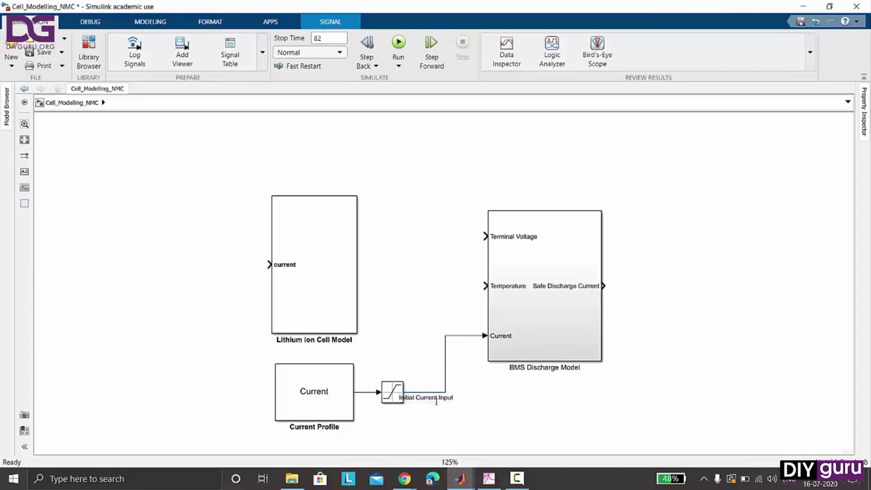
left_click_drag(437, 397, 460, 391)
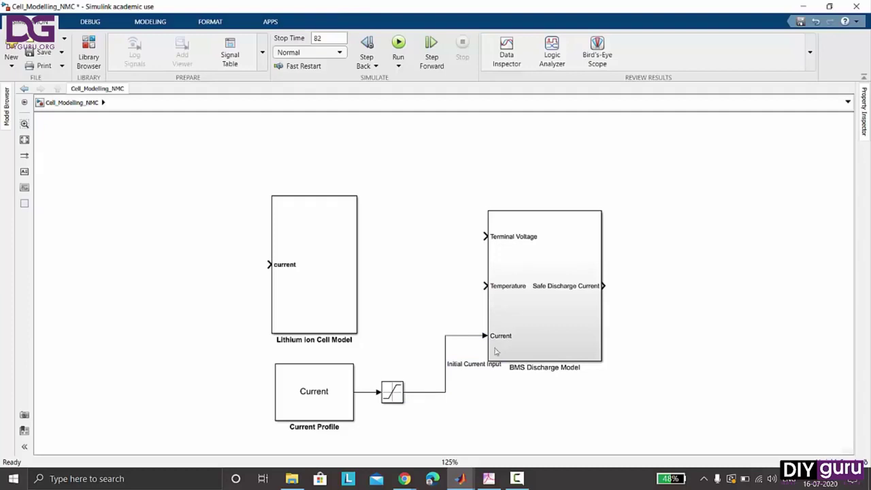
left_click_drag(499, 350, 542, 334)
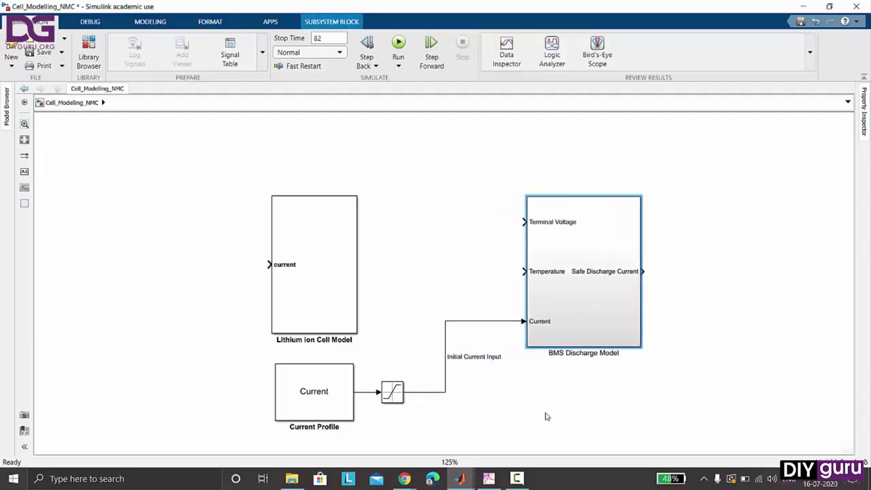
left_click(548, 416)
Add a Simulink Signal Routing Goto block beside the Safe Discharge Current output of BMS Discharge Model.
double_click(697, 271)
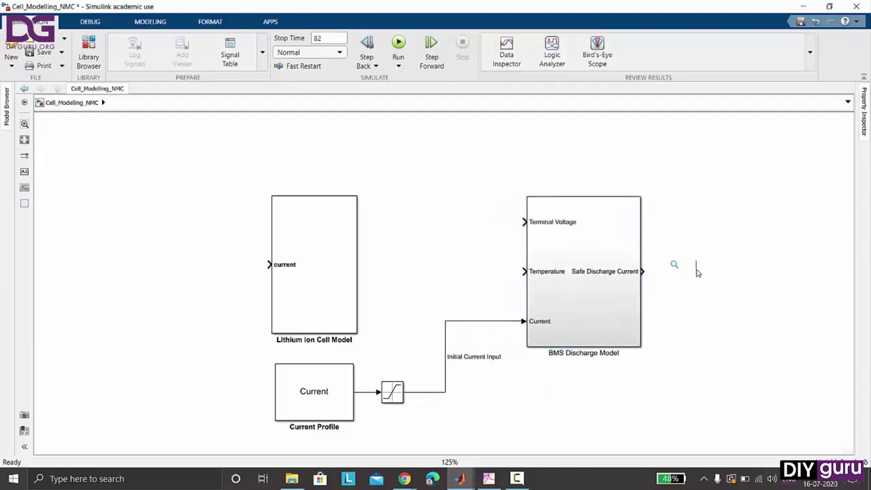
type("goto")
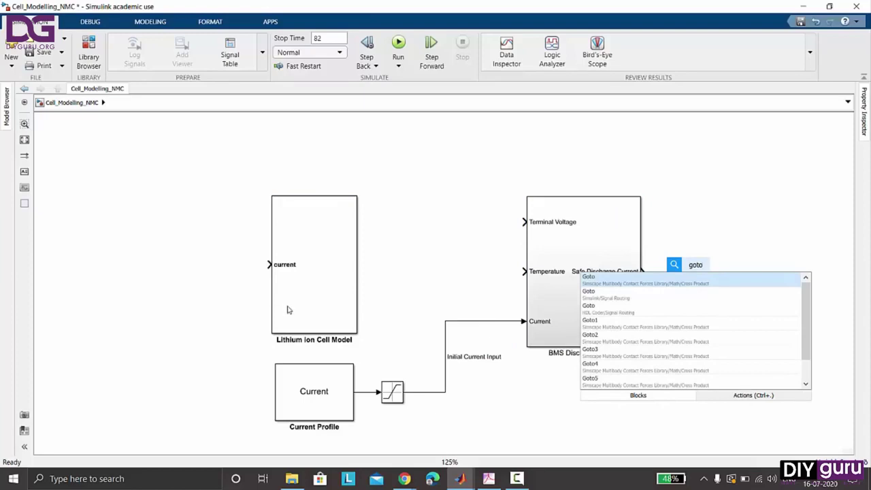
left_click(617, 299)
Set the Goto block's tag to Discharge_Current with global visibility, widen it to show the full tag and connect it to Safe Discharge Current.
double_click(697, 268)
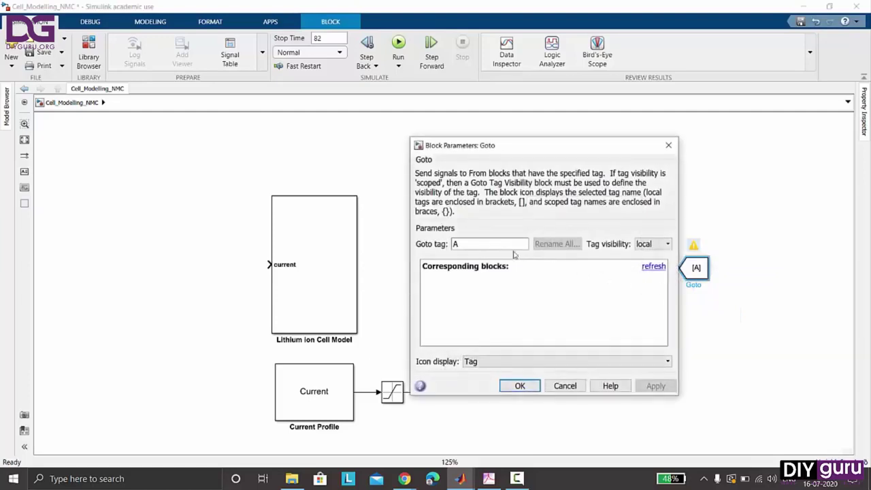
type("Sa")
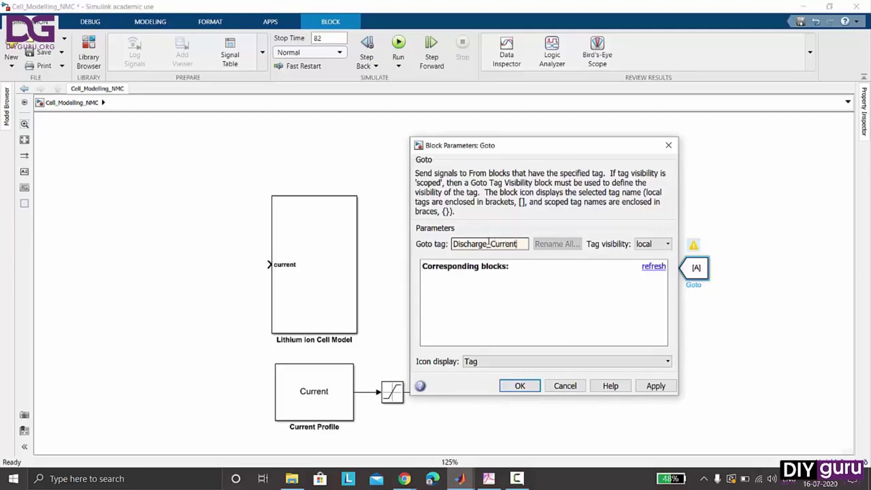
left_click(652, 244)
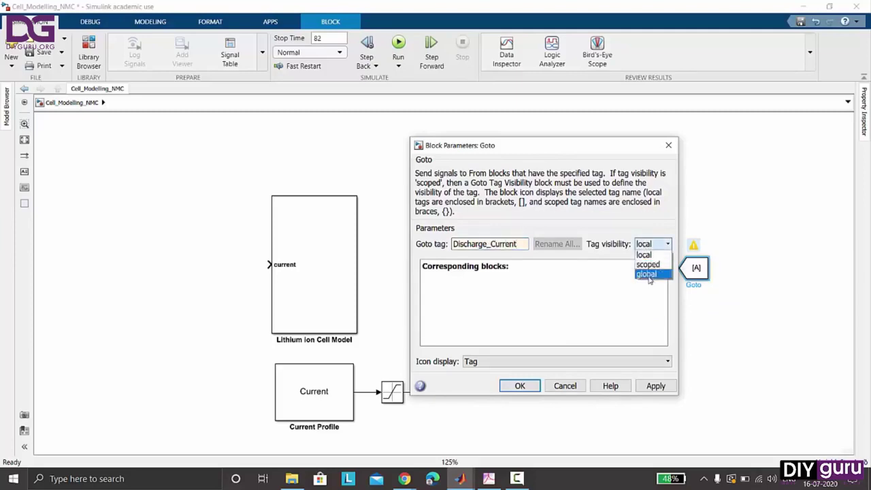
left_click(646, 274)
left_click(652, 388)
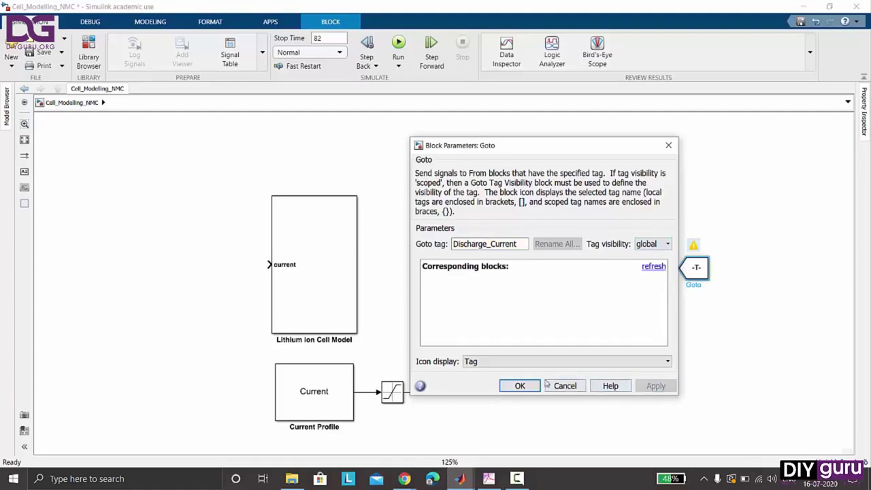
left_click(520, 386)
left_click_drag(679, 267, 752, 286)
left_click(732, 313)
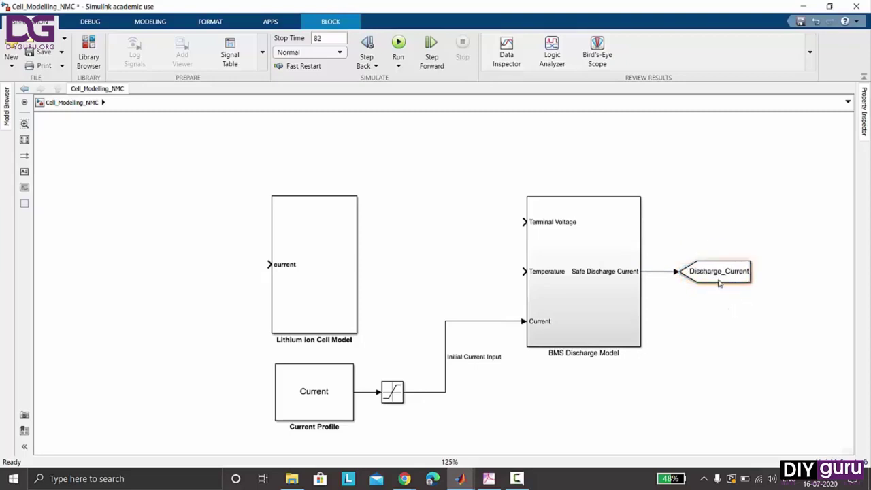
Add a Simulink Signal Routing From block feeding the current input of Lithium ion Cell Model and level it with the port.
double_click(191, 274)
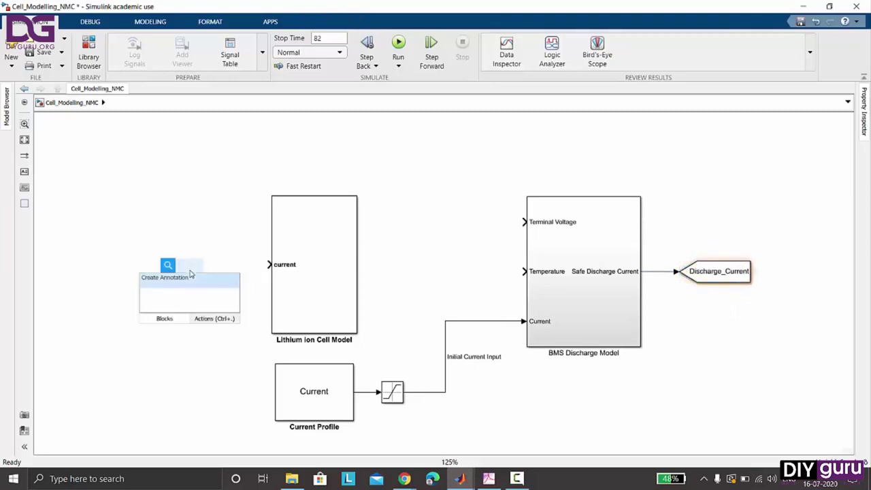
type("from")
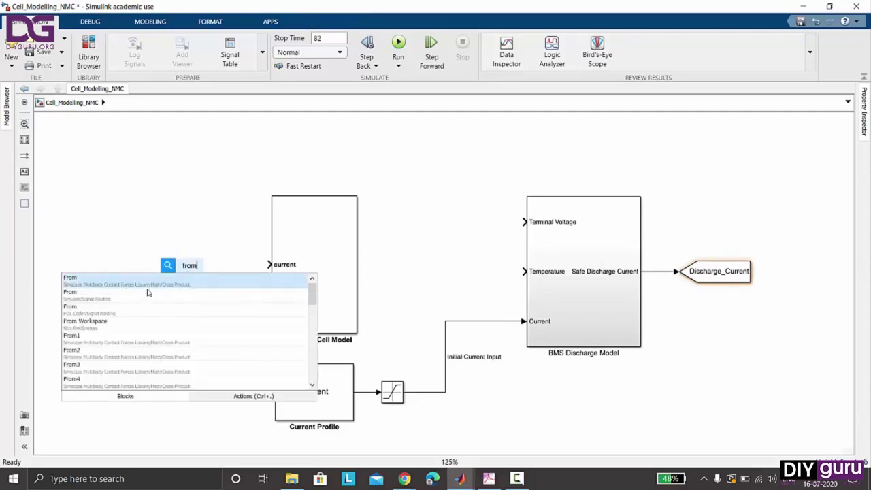
left_click(108, 296)
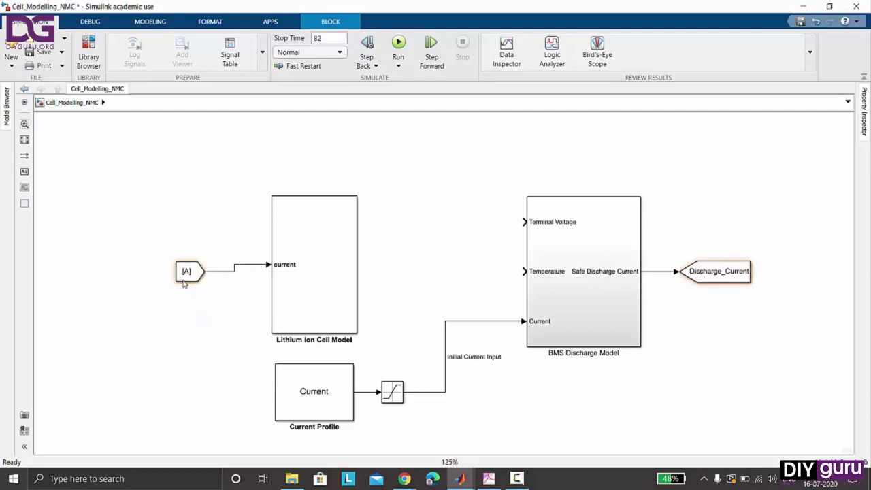
left_click_drag(184, 275, 195, 268)
Set the From block's tag to Discharge_Current and enlarge the block so the full tag fits, keeping it level with the current input.
double_click(194, 268)
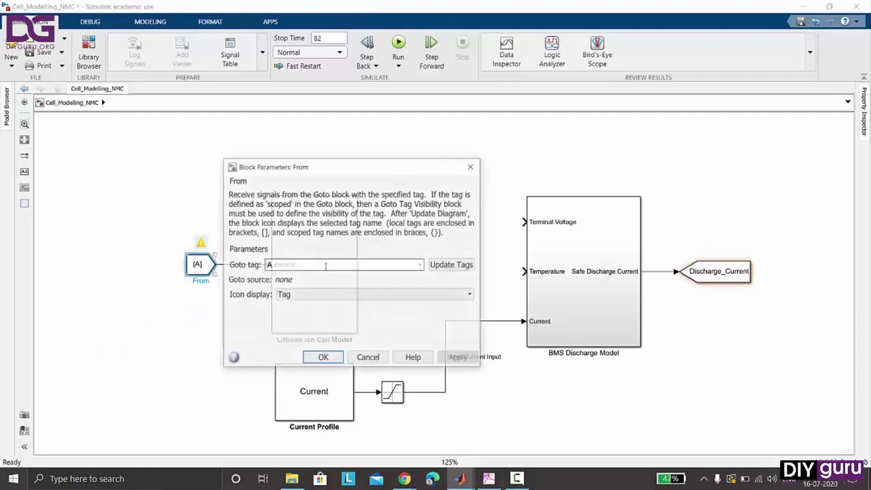
left_click(420, 265)
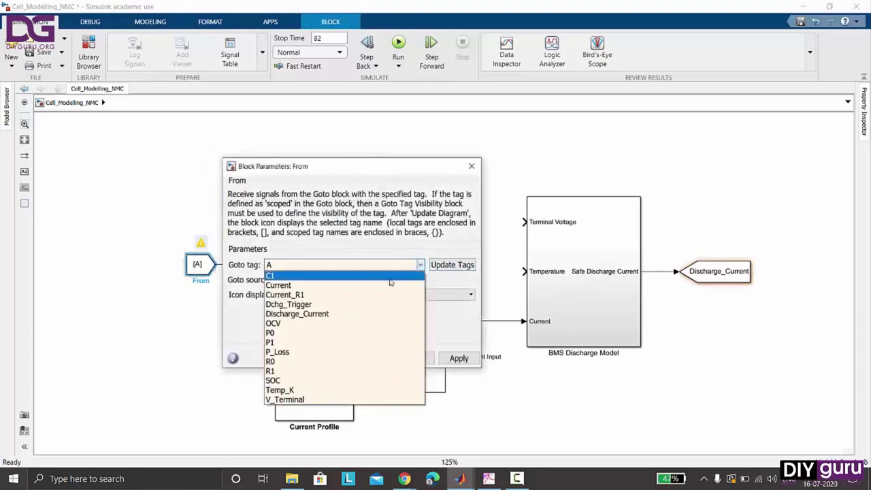
left_click(336, 314)
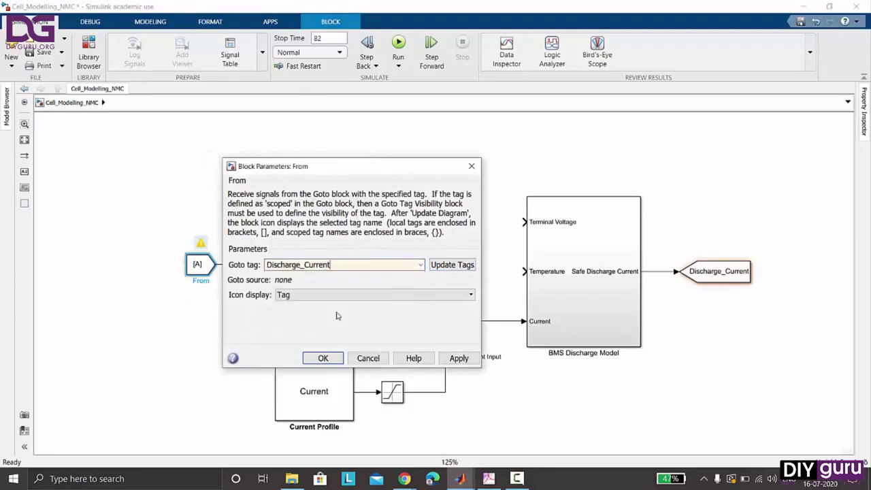
left_click(324, 358)
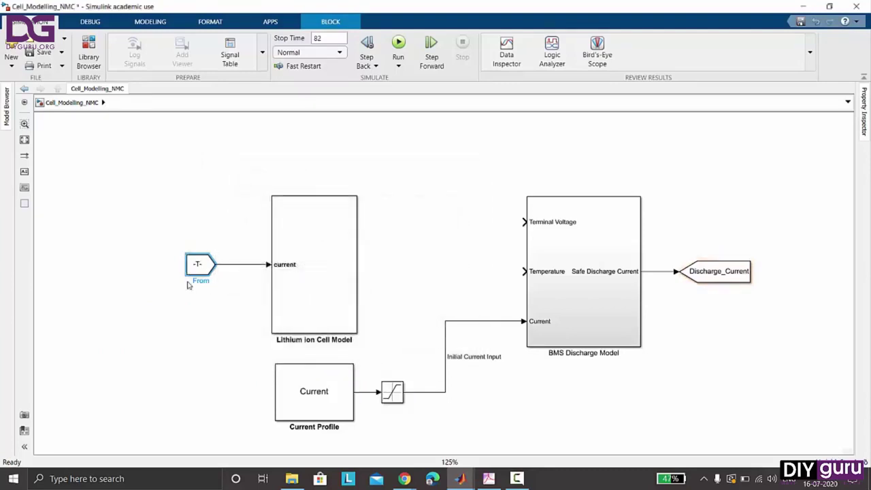
left_click_drag(185, 275, 146, 278)
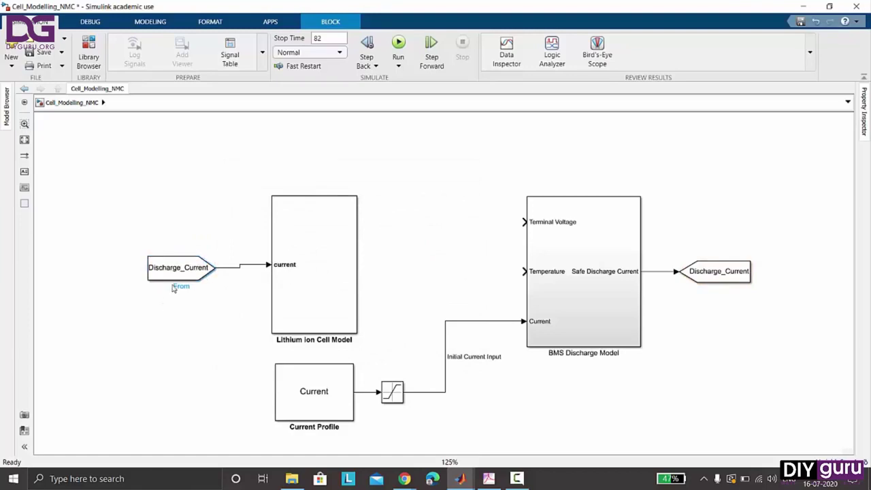
left_click(170, 316)
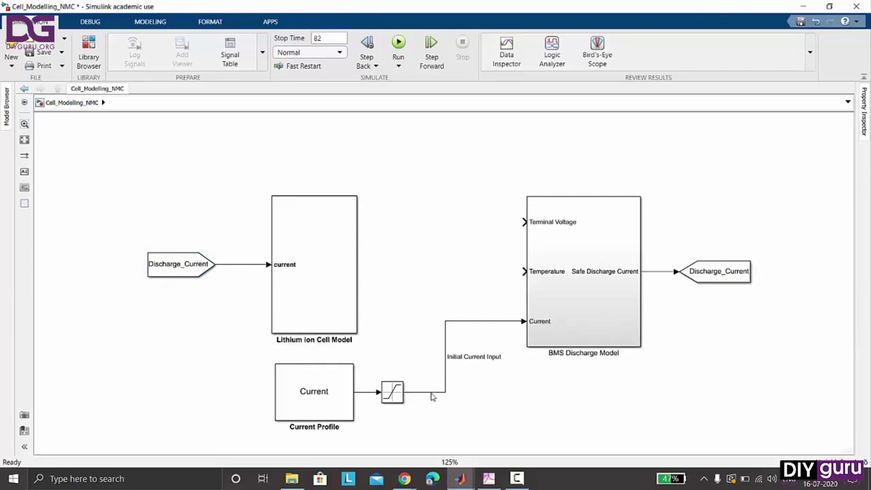
Add a Simulink Signal Routing Goto block below BMS Discharge Model and connect it to a branch of the Initial Current Input line.
double_click(498, 394)
type("goto")
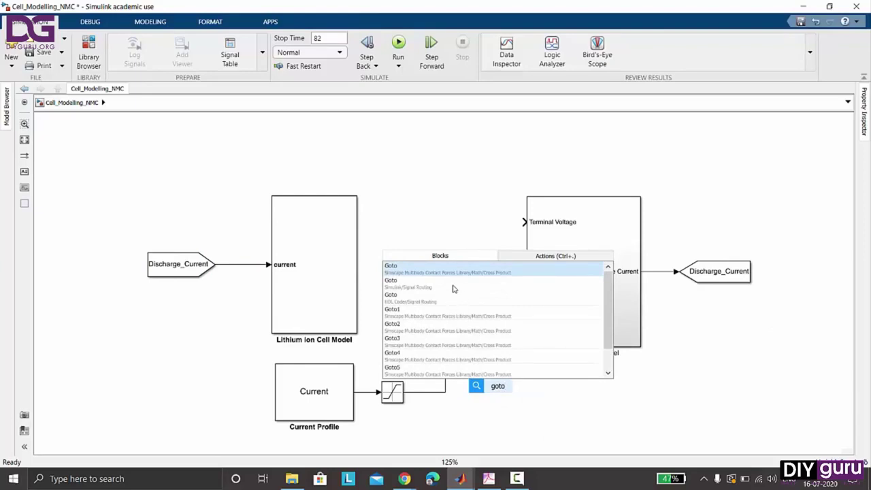
left_click(453, 288)
left_click_drag(480, 387, 445, 383)
left_click_drag(497, 393, 501, 389)
Set the new Goto block's tag to Discharge_Current_I0 with global visibility, then widen the block and straighten its branch line.
double_click(501, 389)
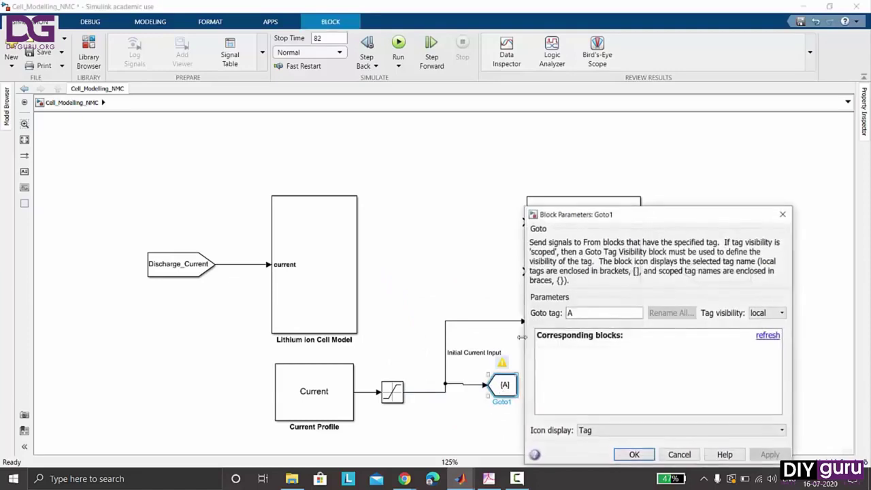
double_click(579, 313)
type("Discharge_Curren")
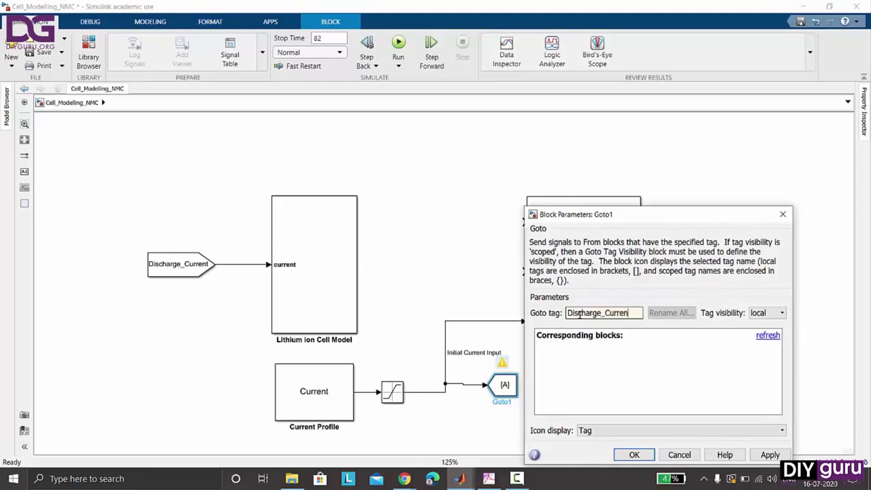
type("t_I0")
left_click(755, 313)
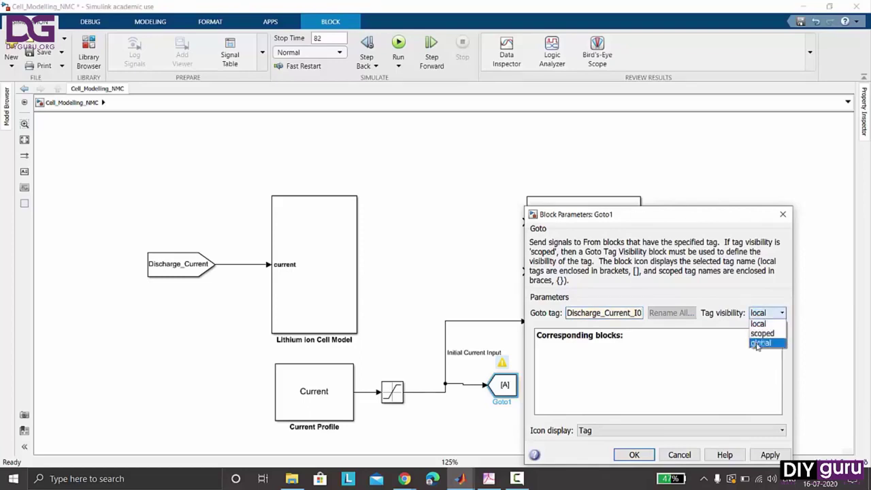
left_click(760, 342)
left_click(769, 454)
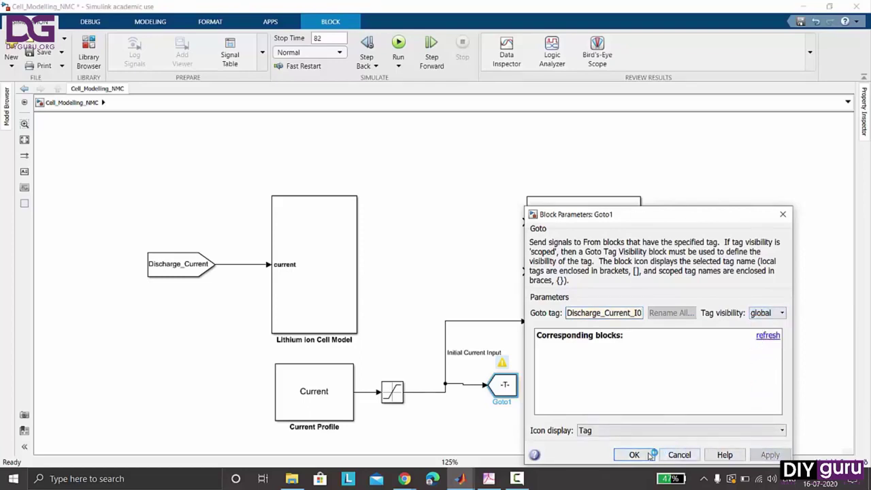
left_click(634, 454)
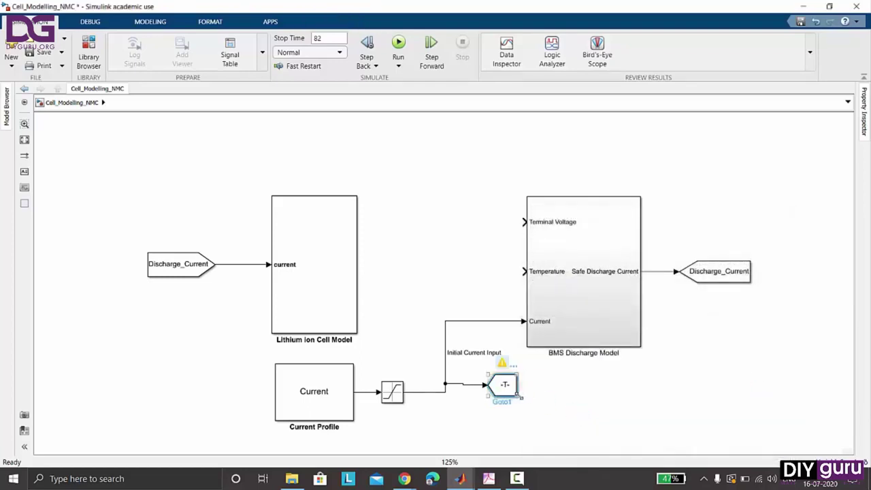
left_click_drag(522, 399, 564, 401)
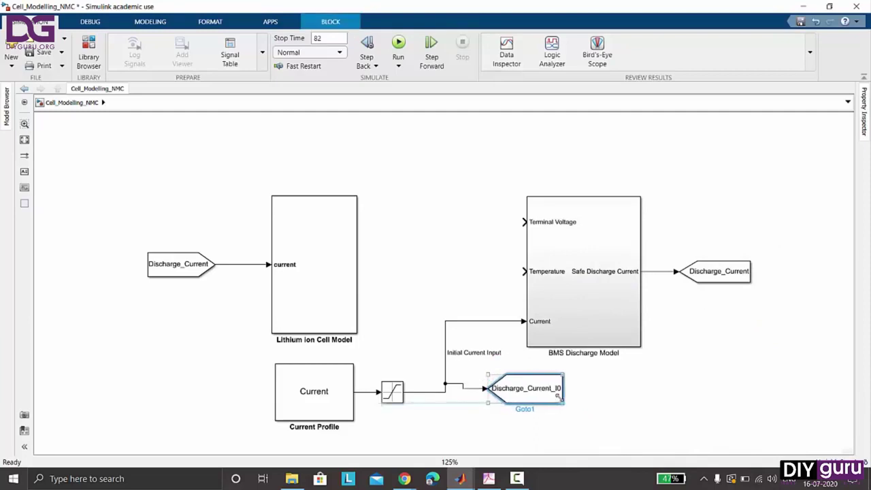
left_click(448, 410)
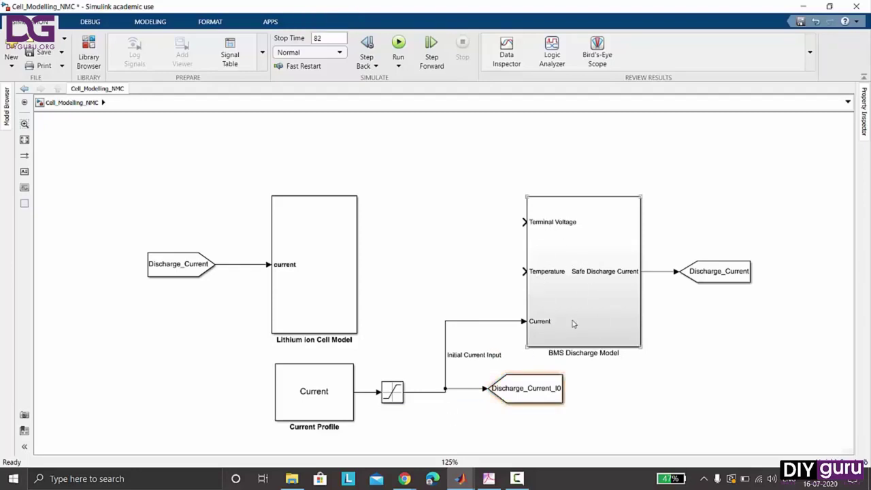
Inside Lithium ion Cell Model, move the V_Terminal and Temp_K Goto blocks slightly further from their estimation subsystems.
double_click(313, 276)
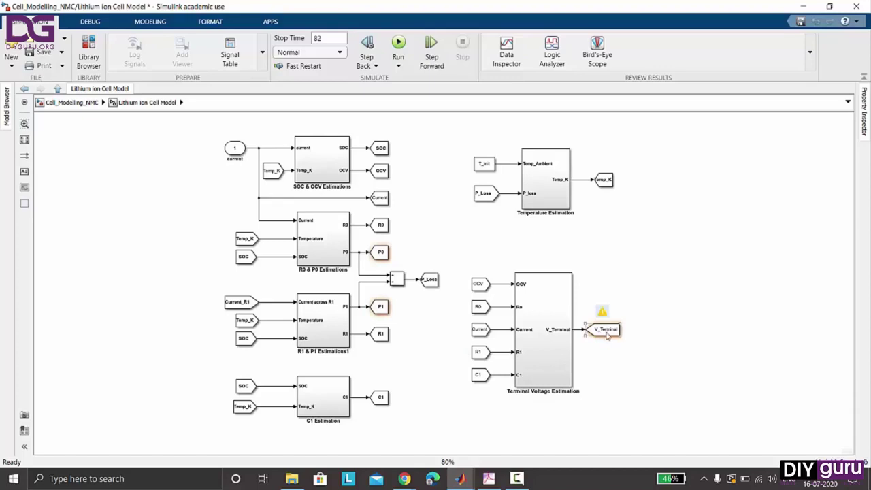
left_click_drag(607, 335, 619, 336)
left_click_drag(603, 181, 612, 181)
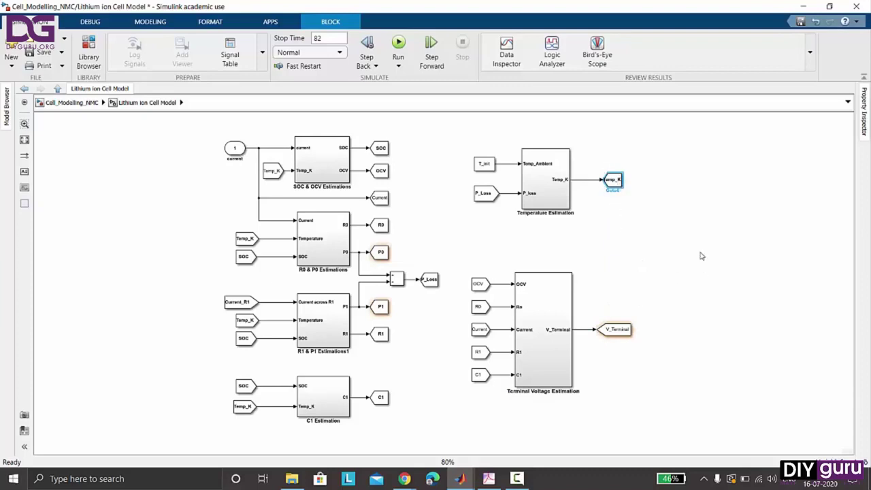
left_click(72, 102)
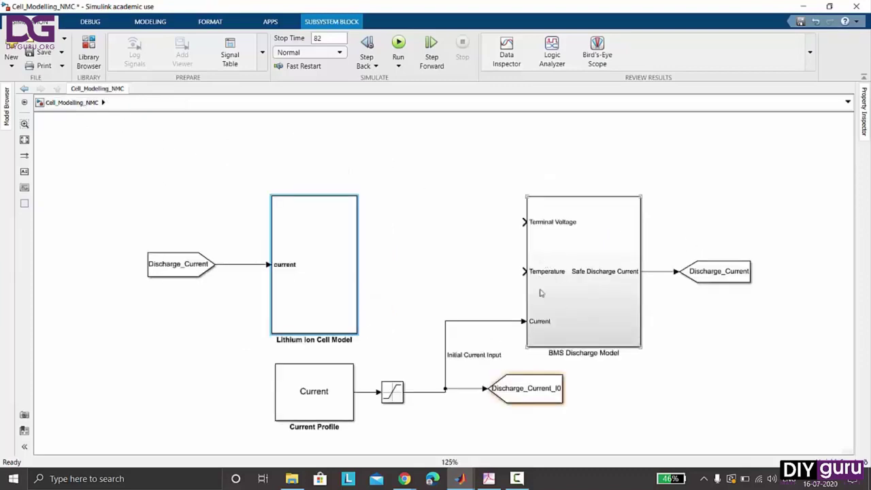
double_click(329, 276)
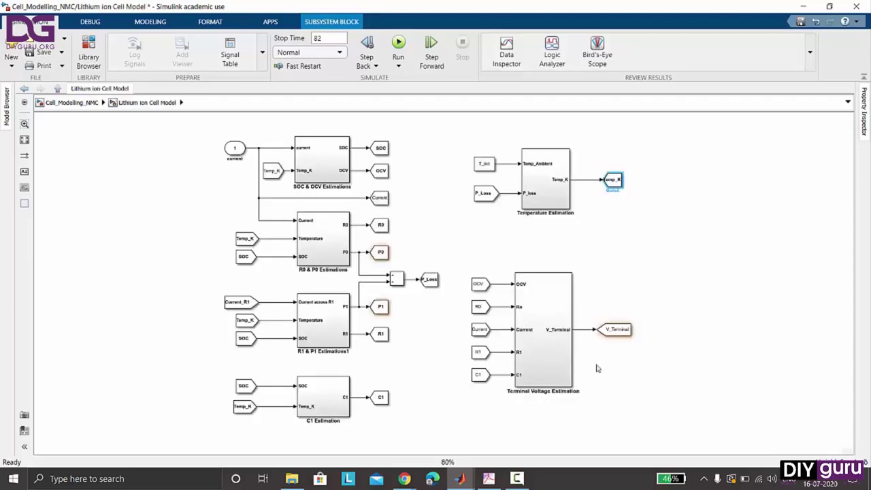
Add an output port named Terminal Voltage below the V_Terminal tag, branched from the V_Terminal signal of Terminal Voltage Estimation.
double_click(609, 357)
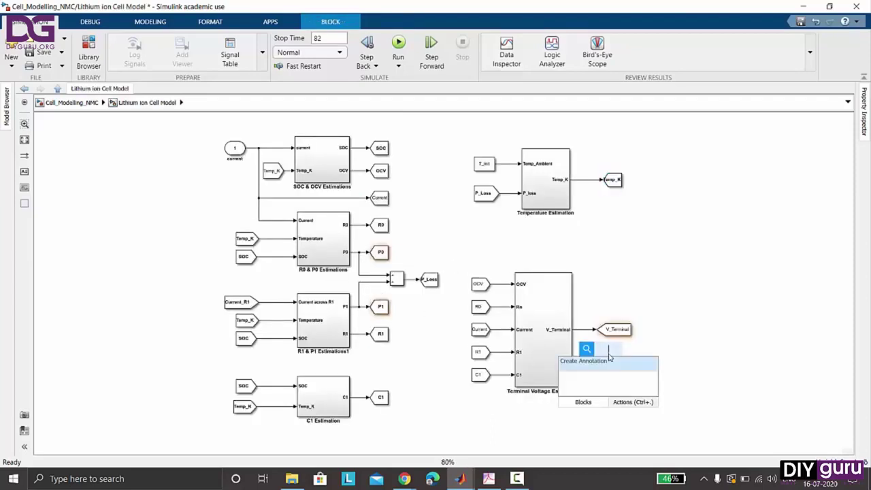
type("i")
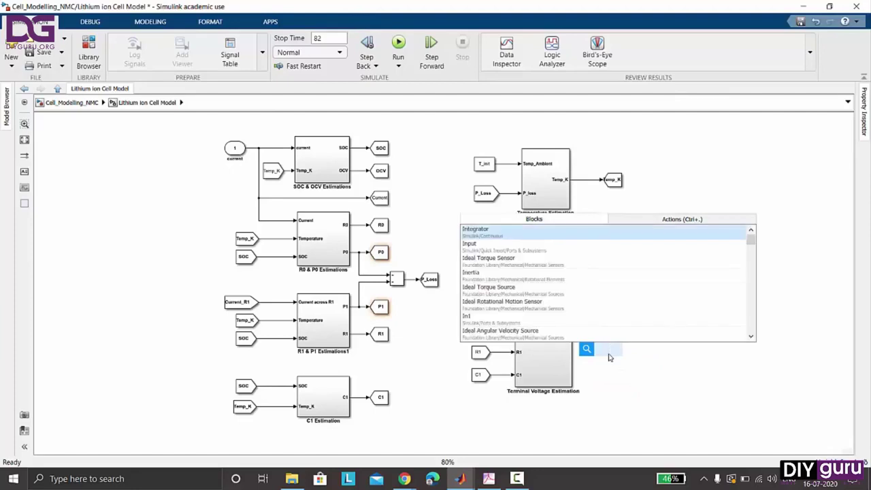
key("BackSpace")
type("output")
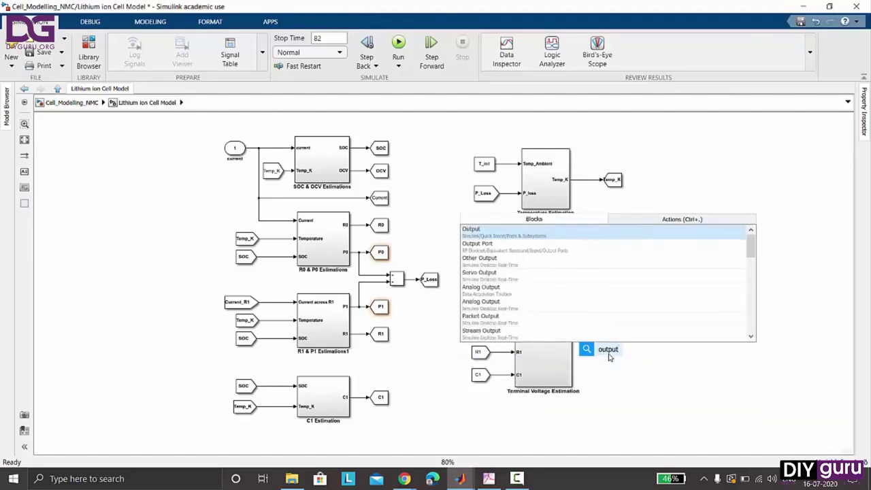
left_click(554, 238)
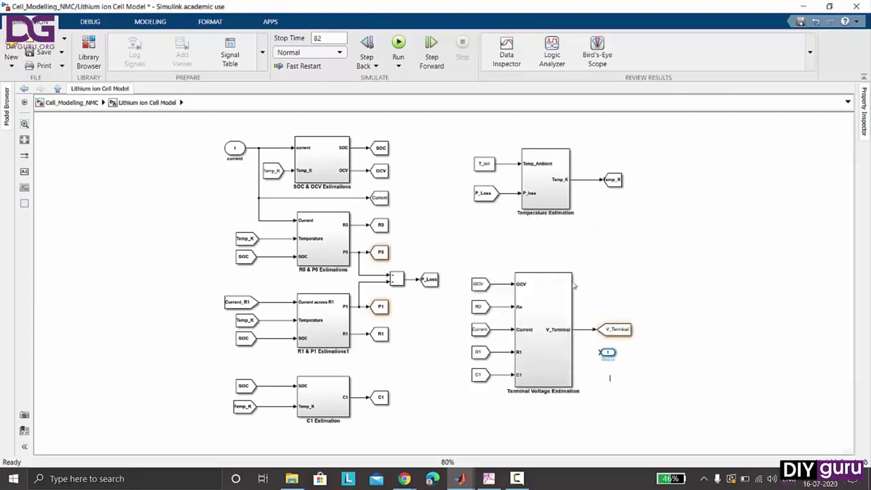
left_click_drag(600, 352, 583, 331)
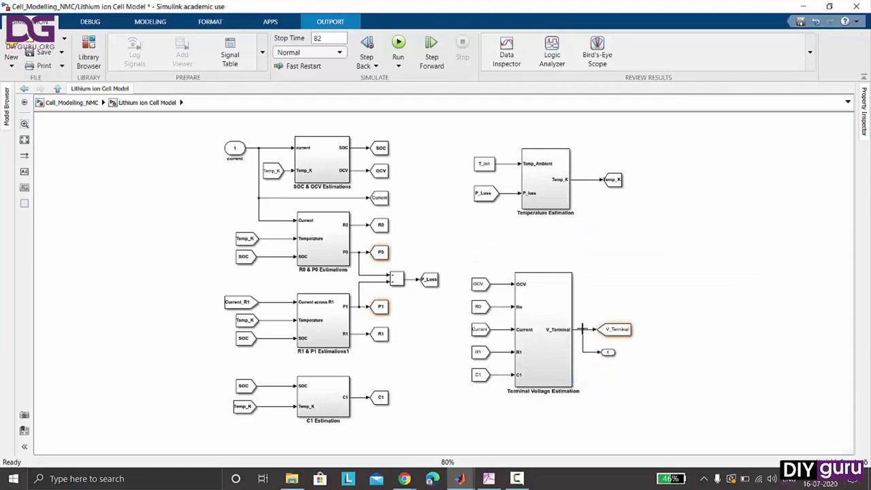
left_click_drag(619, 355, 625, 356)
key("BackSpace")
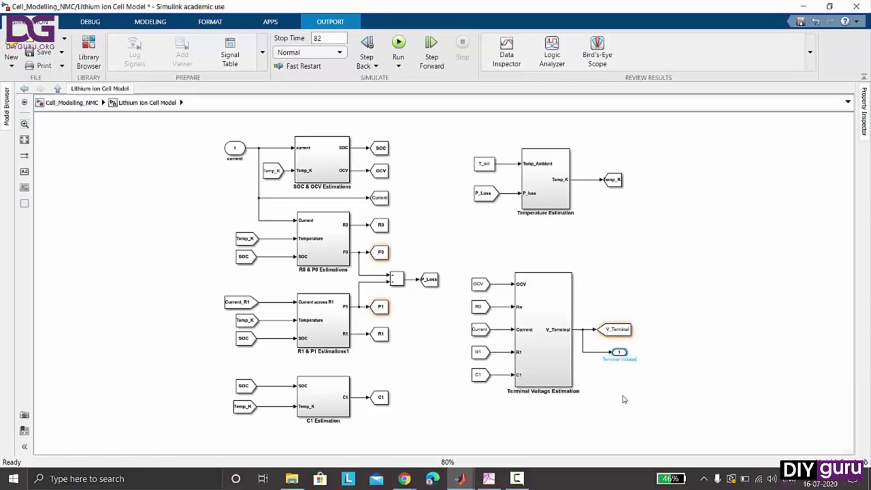
left_click(623, 398)
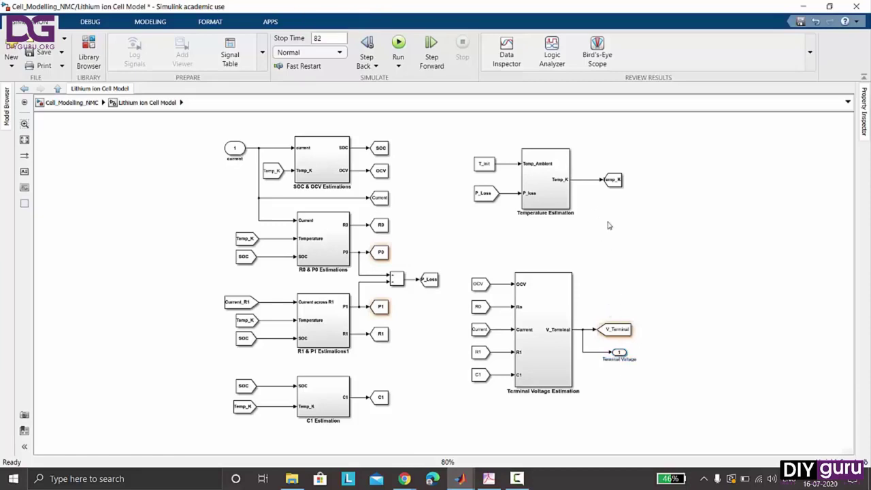
Copy the output port to the Temperature Estimation block, branch it from the Temp_K signal and name it Temperature.
mouse_move(621, 352)
left_mouse_down()
mouse_move(613, 207)
mouse_move(585, 180)
left_mouse_up()
left_click(611, 201)
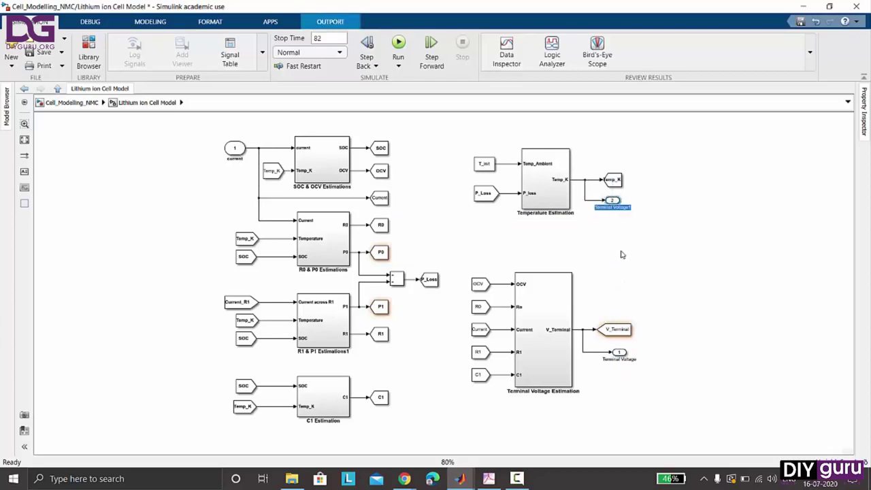
type("Temperature")
left_click(625, 267)
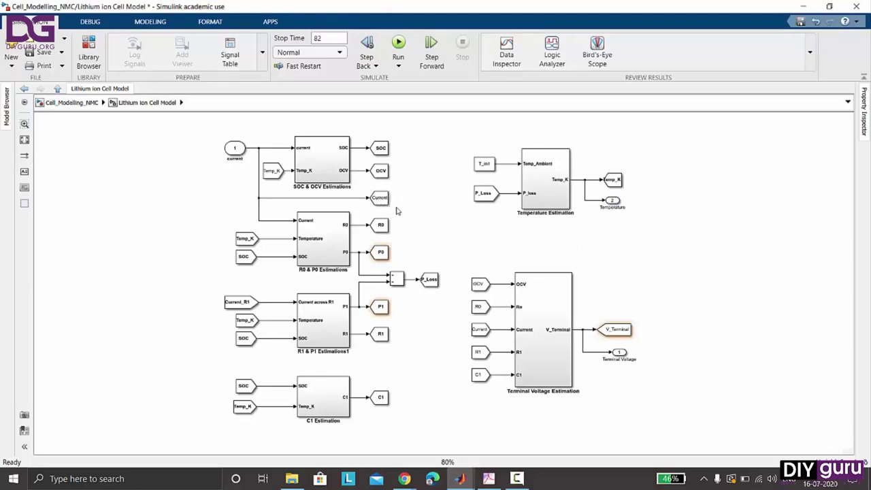
Delete the Current Goto block with its line, and retag the From block feeding Terminal Voltage Estimation's Current input as Discharge_Current, widening it.
left_click_drag(399, 211, 359, 192)
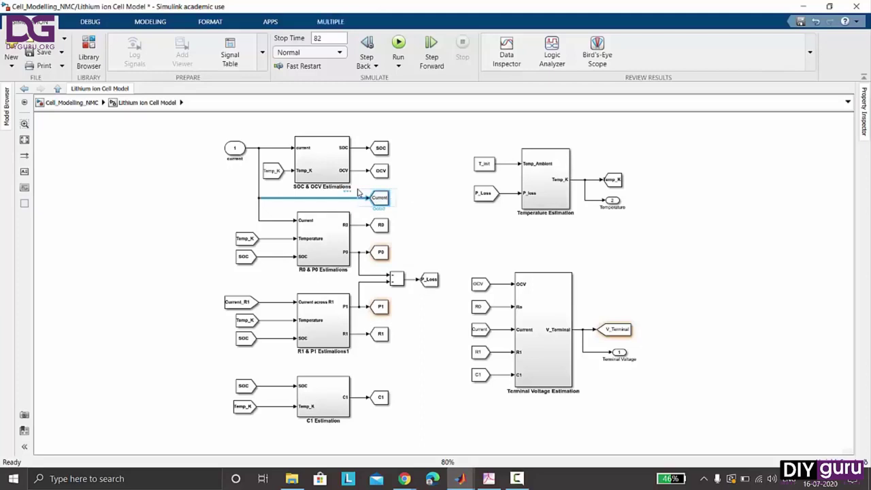
key("Delete")
left_click(481, 330)
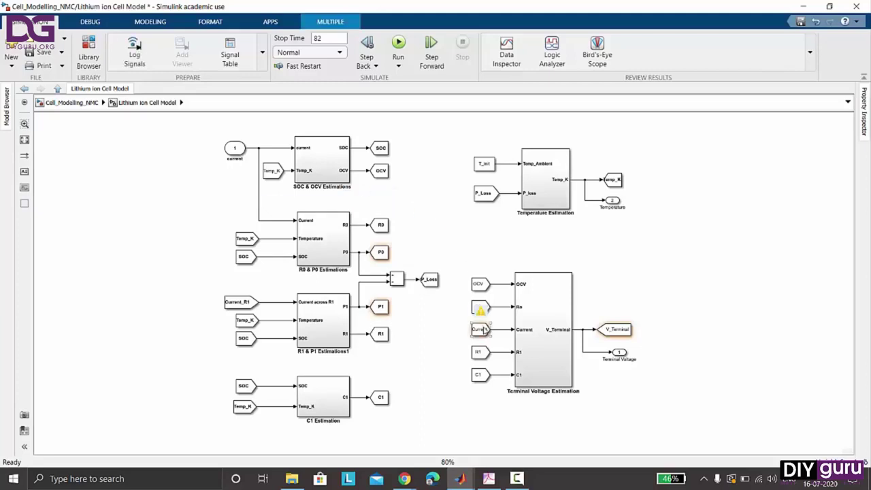
double_click(481, 330)
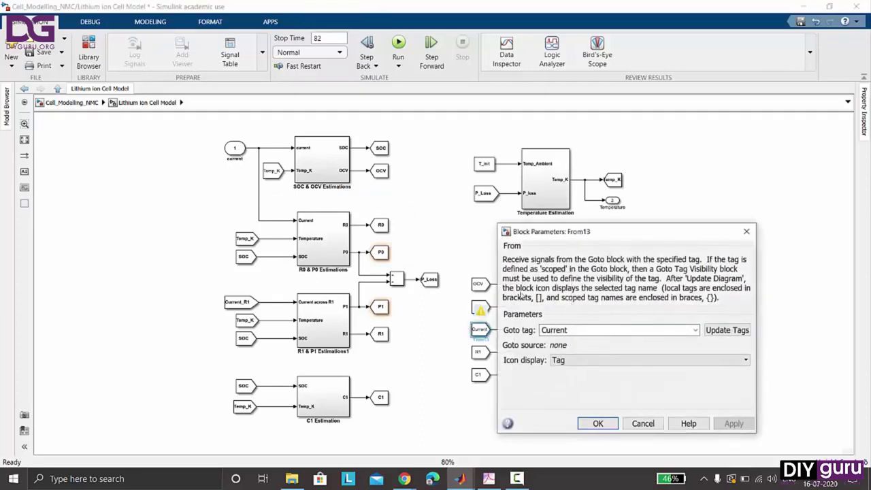
left_click(727, 330)
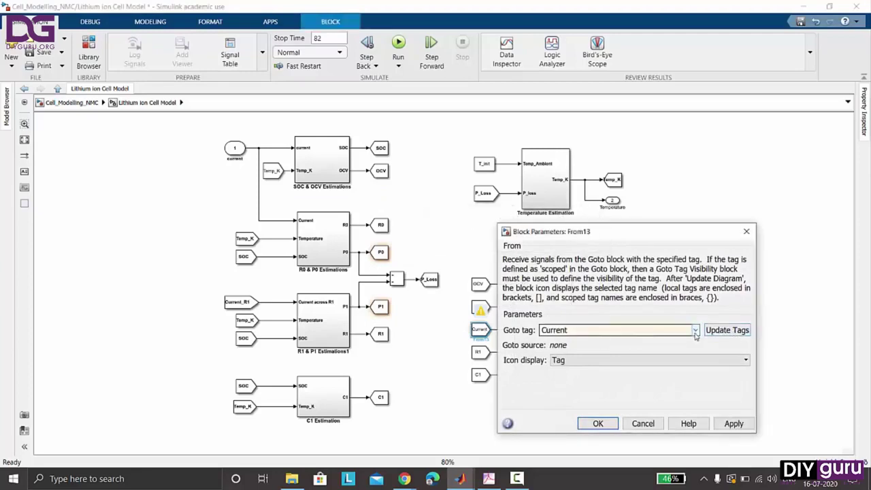
left_click(695, 330)
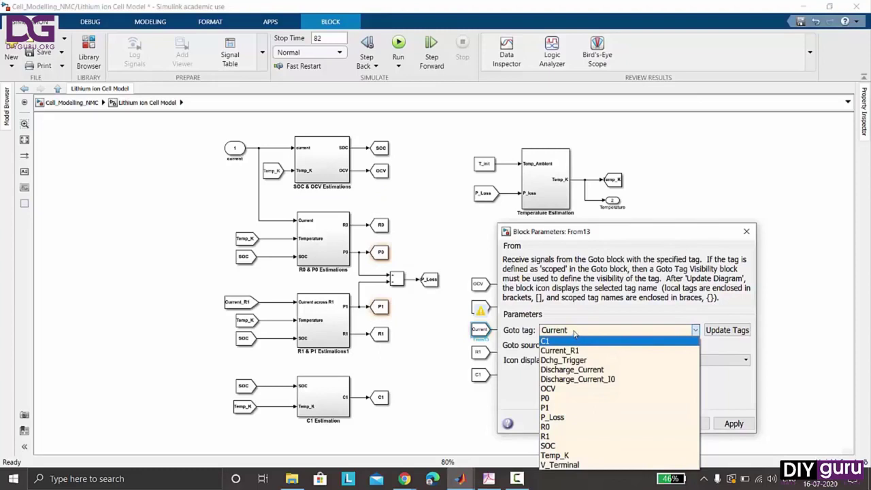
left_click(572, 370)
left_click(596, 425)
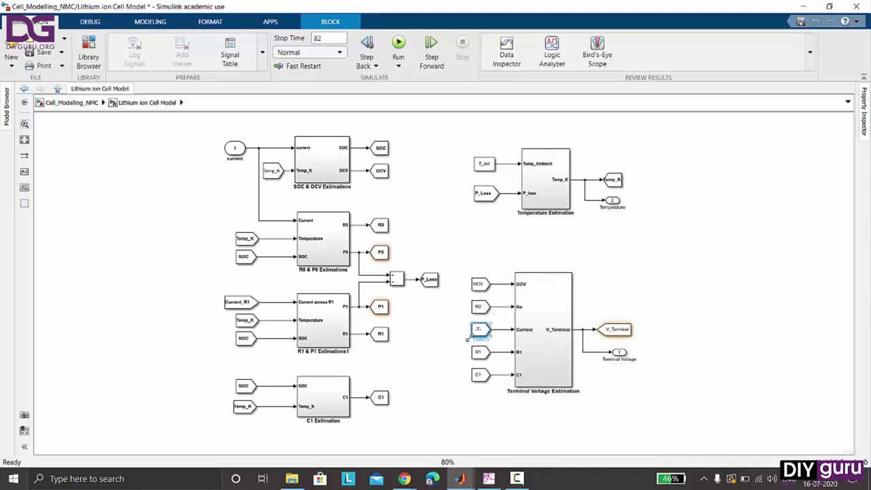
left_click_drag(467, 339, 443, 339)
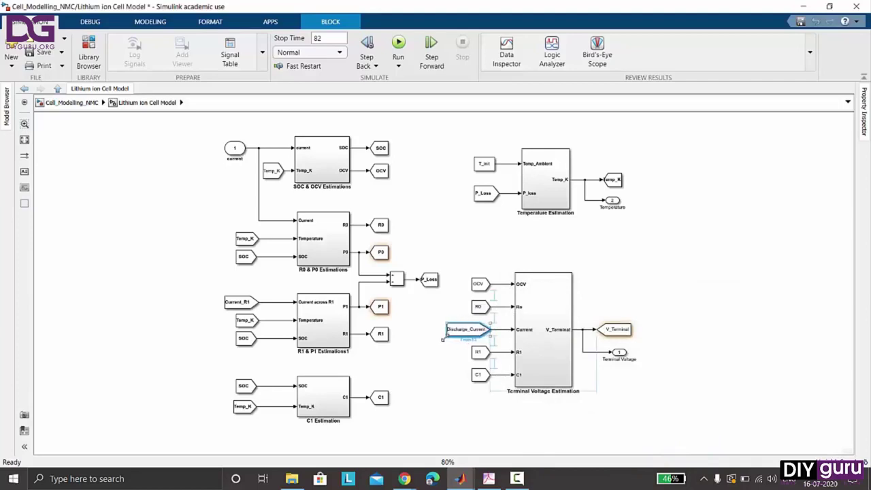
left_click(420, 377)
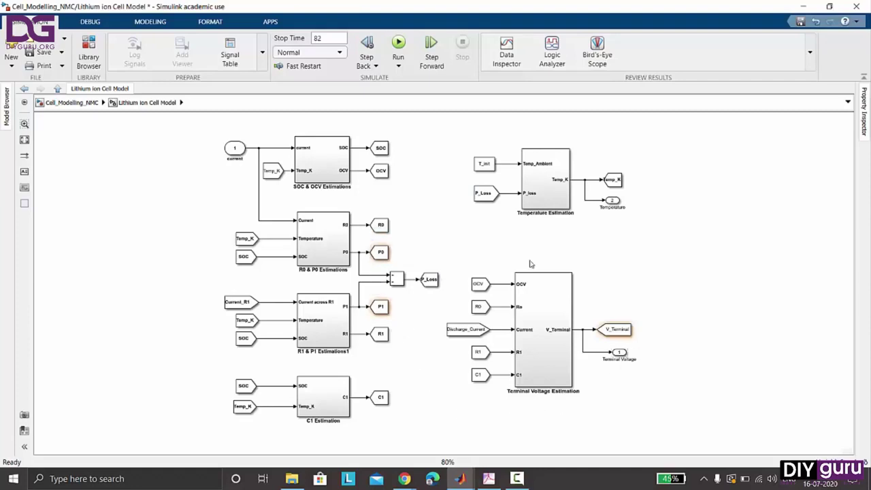
In the top-level Cell_Modelling_NMC model, connect the cell model's Terminal Voltage and Temperature outputs to the matching BMS Discharge Model inputs.
left_click(80, 103)
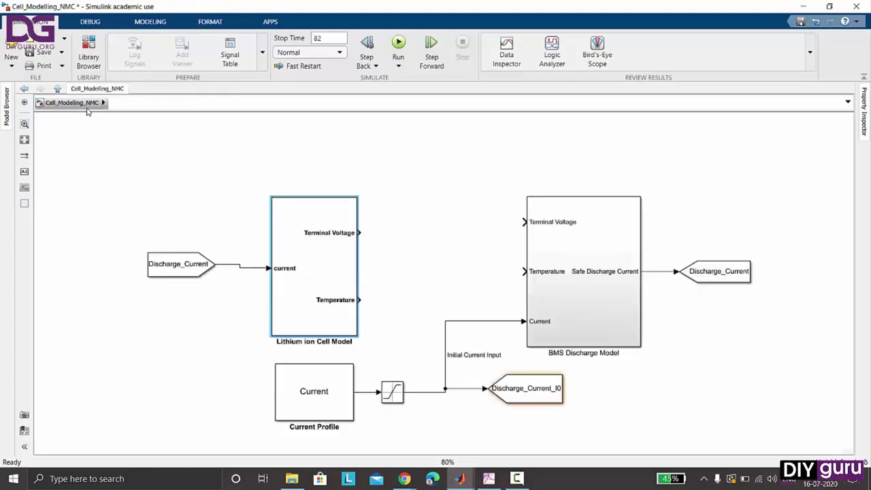
left_click(239, 324)
left_click_drag(361, 232, 525, 222)
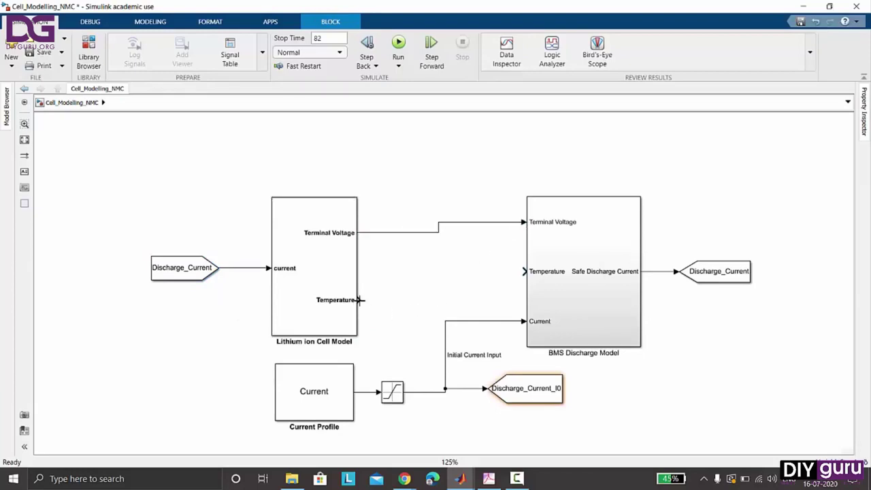
left_click_drag(360, 299, 524, 271)
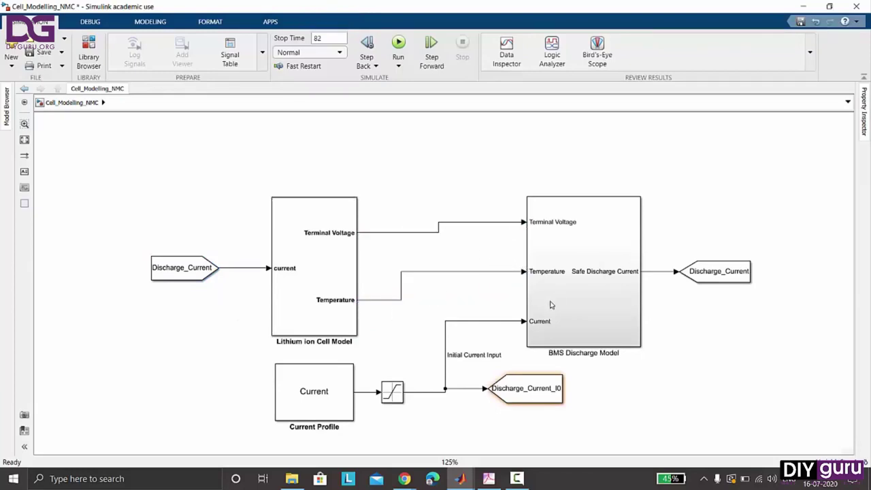
Shrink the Lithium ion Cell Model block and move it closer to the BMS Discharge Model so their signal lines run straight.
left_click_drag(559, 312, 472, 280)
left_click(472, 296)
scroll(472, 295, "down", 1)
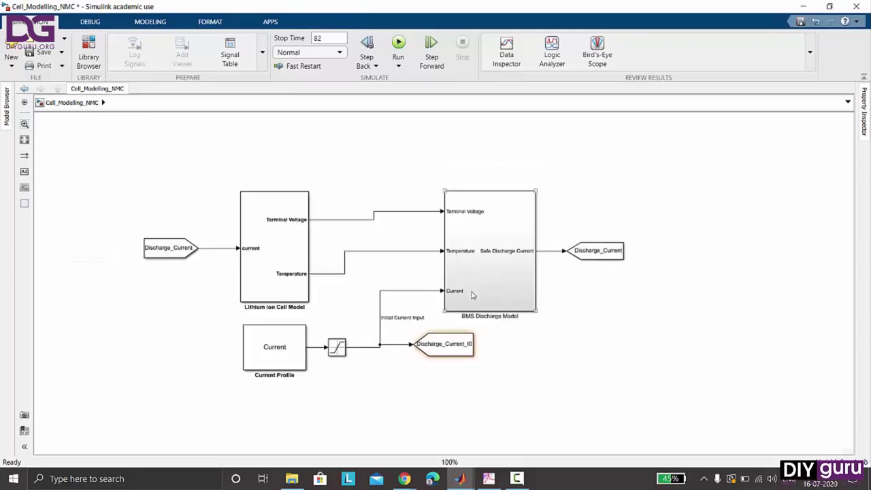
scroll(471, 294, "down", 2)
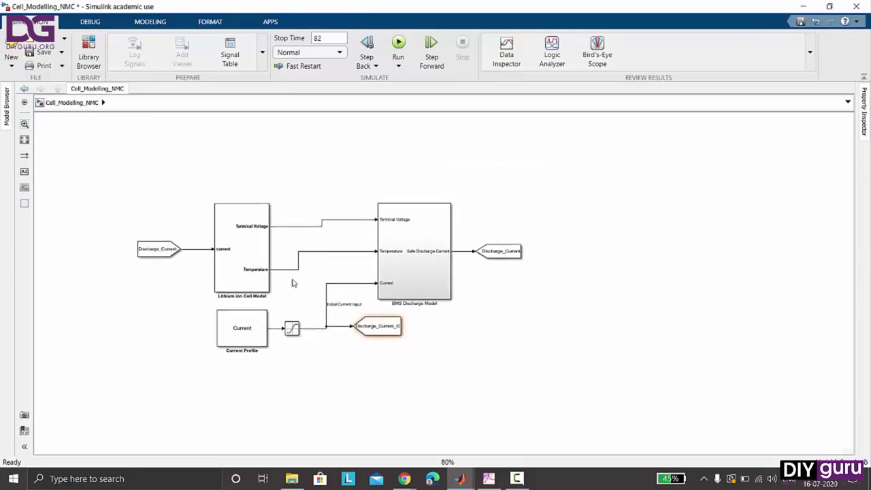
left_click(249, 259)
left_click_drag(249, 258, 298, 241)
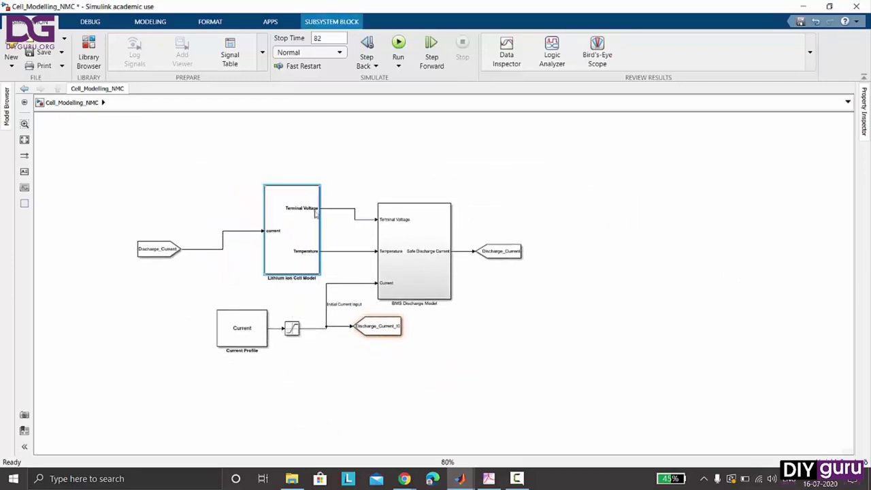
left_click_drag(324, 183, 314, 203)
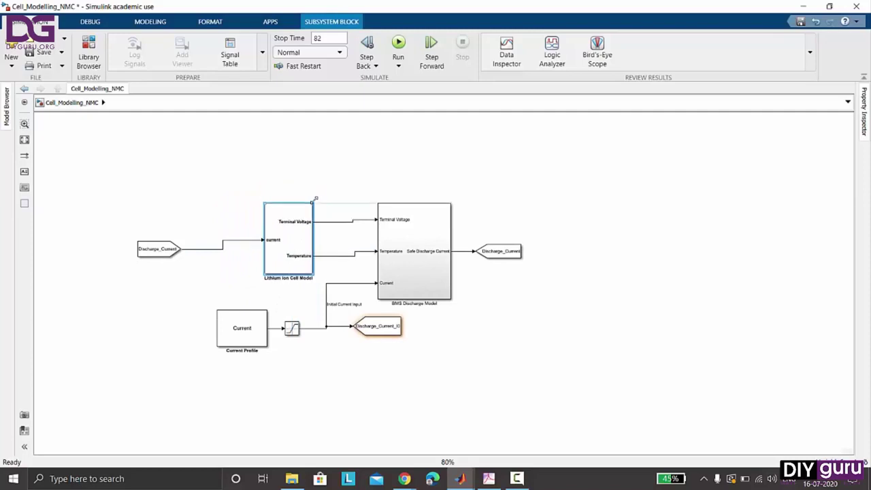
mouse_move(299, 249)
left_mouse_down()
mouse_move(311, 270)
mouse_move(296, 254)
left_mouse_up()
Move the Discharge_Current From block, the Current Profile with its Saturation block and the Discharge_Current_I0 Goto block into a compact layout.
left_click_drag(167, 252, 238, 242)
left_click_drag(256, 335, 300, 293)
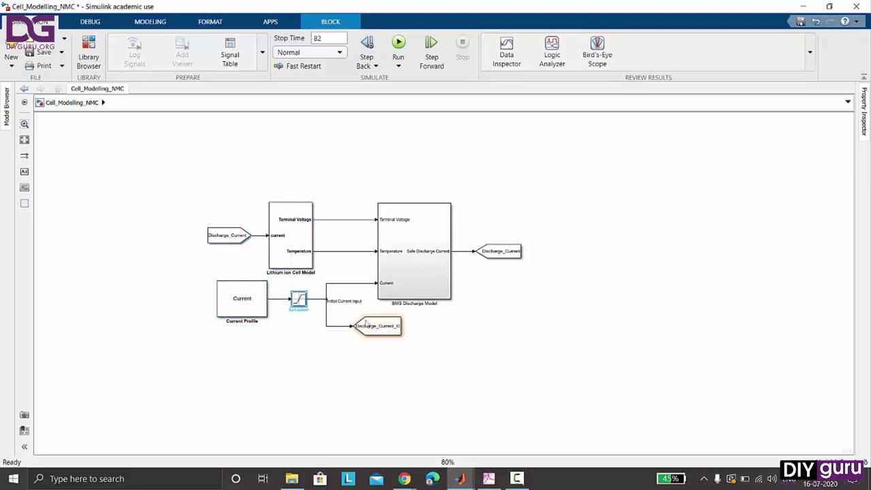
left_click_drag(383, 329, 375, 326)
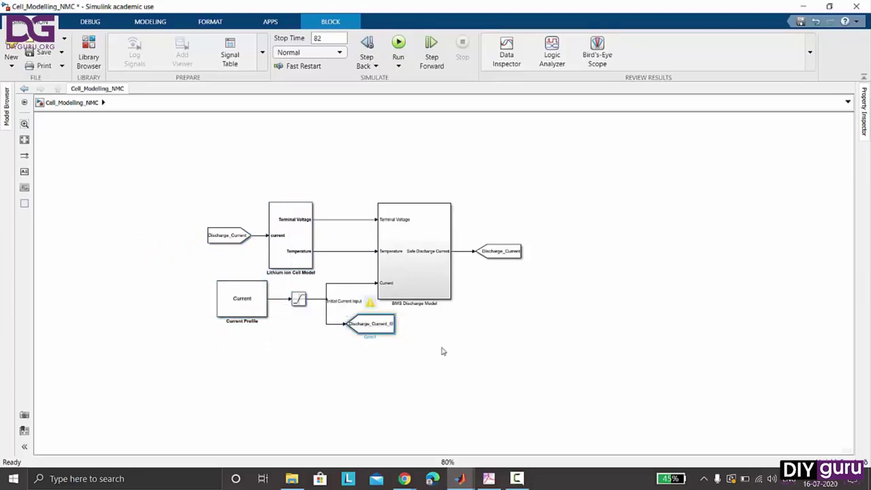
Add a From block in the empty area beyond the BMS Discharge Model and set its Goto tag to Discharge_Current_I0.
left_click(590, 261)
left_click_drag(493, 265, 382, 276)
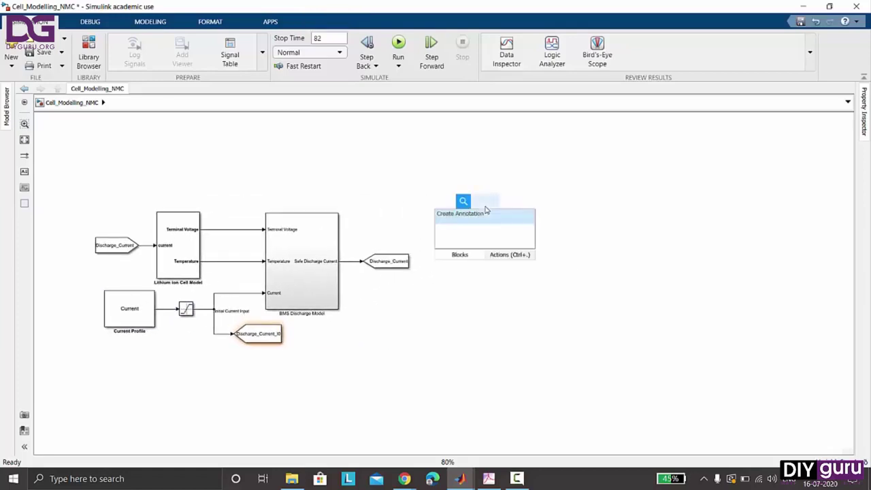
type("from")
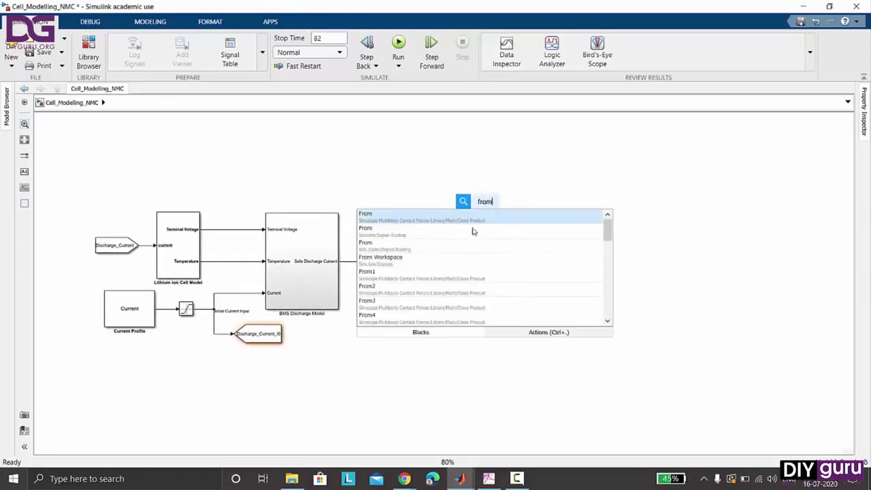
left_click(467, 234)
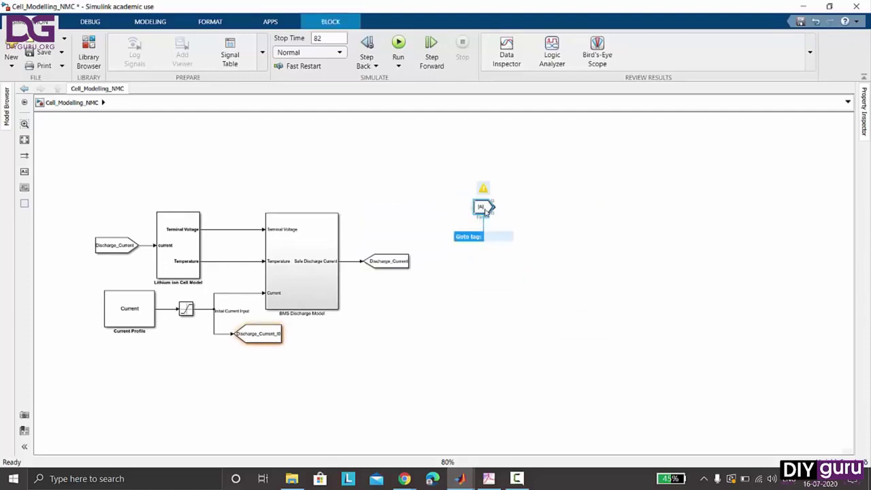
left_click_drag(485, 211, 500, 202)
double_click(499, 198)
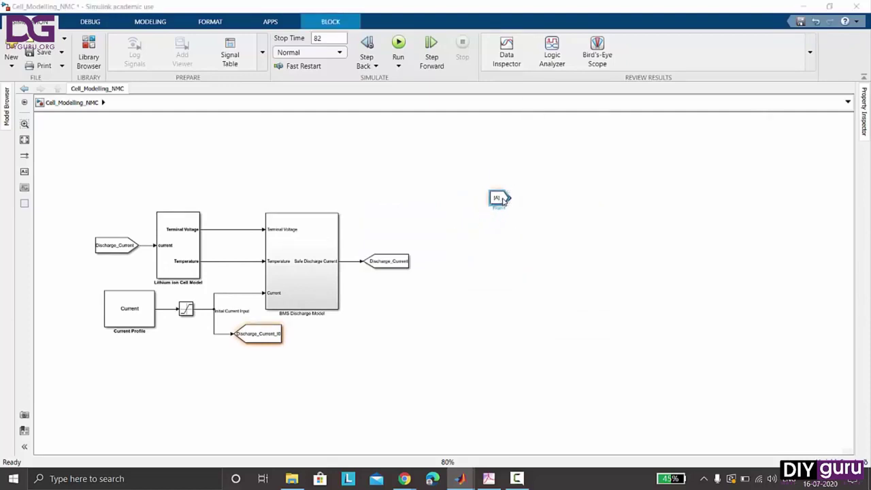
left_click(713, 198)
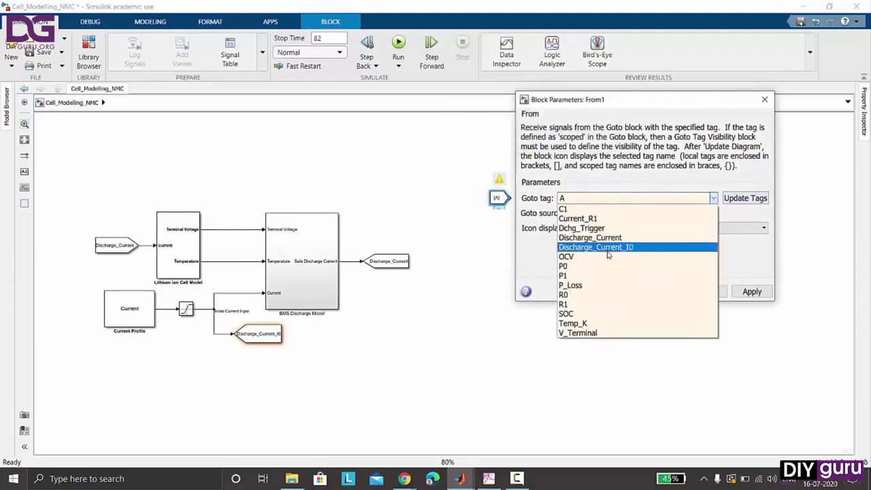
left_click(602, 247)
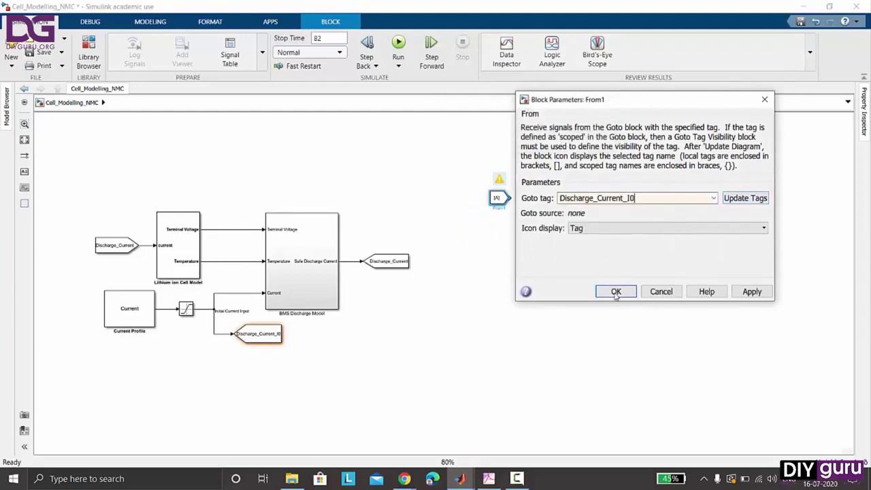
left_click(612, 291)
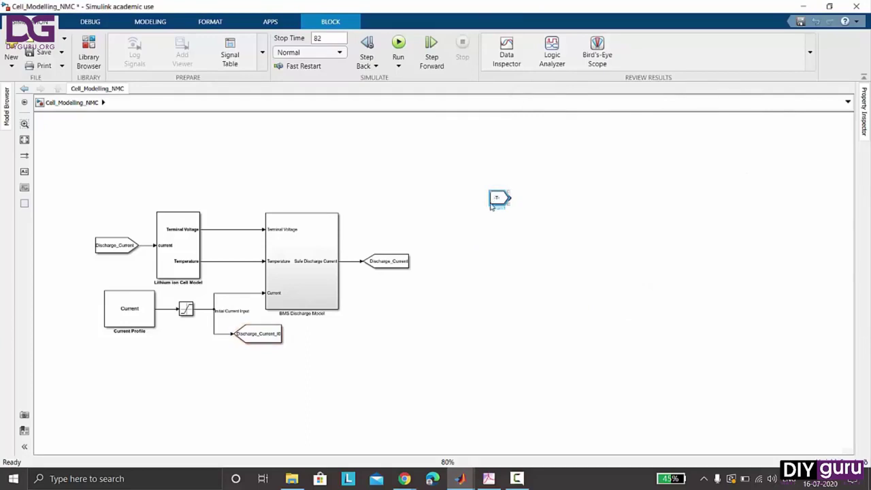
Enlarge the new From block until its full tag name fits inside.
left_click_drag(487, 205, 477, 206)
left_click_drag(461, 208, 454, 213)
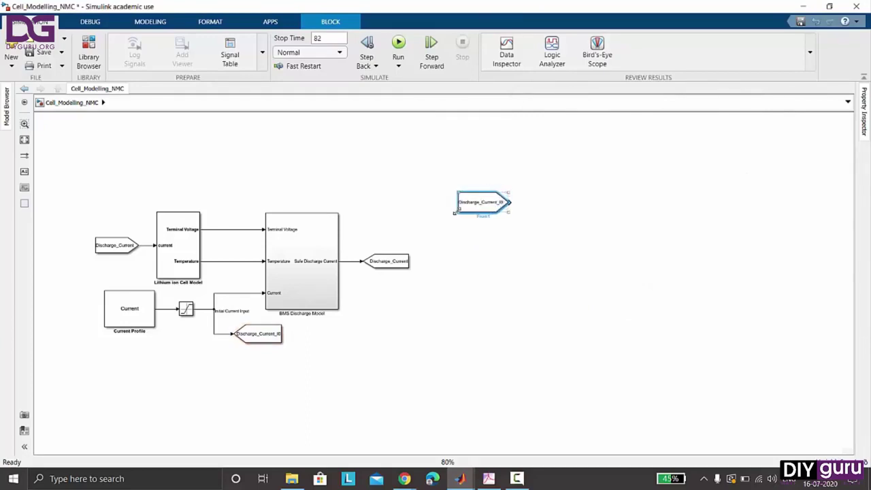
left_click(480, 253)
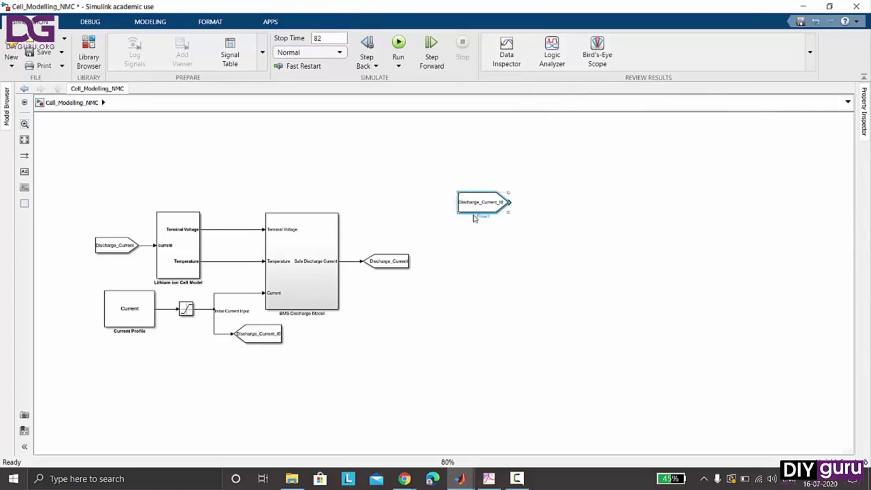
Duplicate the Discharge_Current_I0 From block directly below it and set the copy's Goto tag to Discharge_Current.
left_click_drag(475, 218, 476, 230)
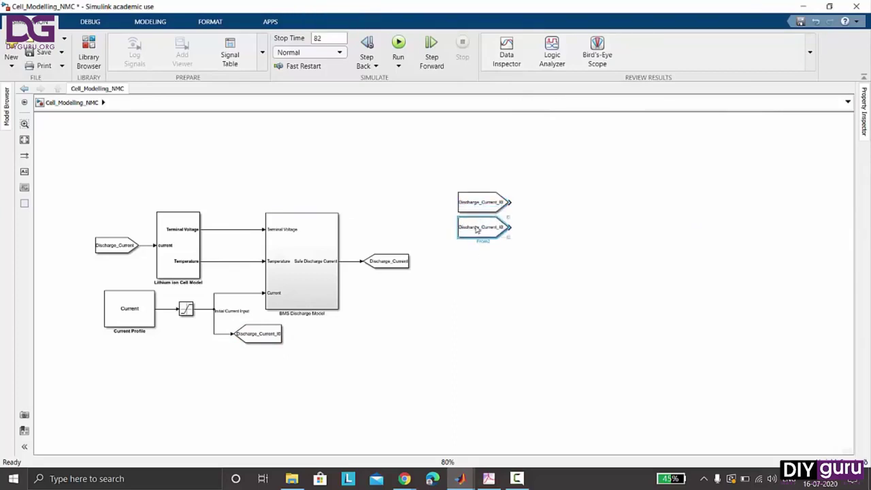
double_click(476, 230)
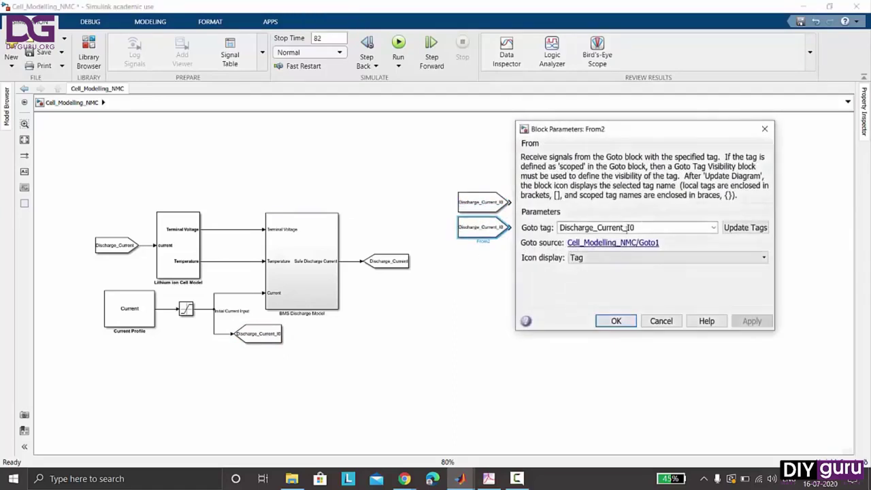
left_click(713, 227)
left_click(628, 270)
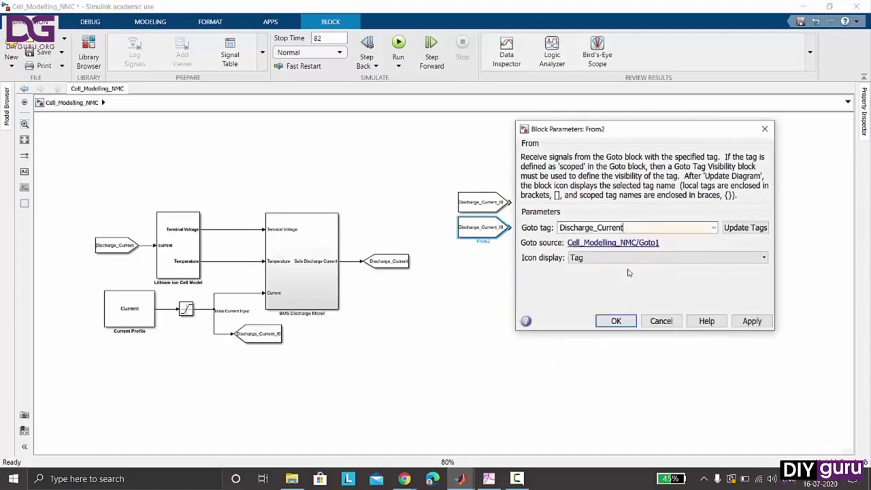
left_click(610, 320)
Duplicate the new Discharge_Current From block directly below it and set the copy's Goto tag to V_Terminal.
left_click_drag(469, 226, 471, 254)
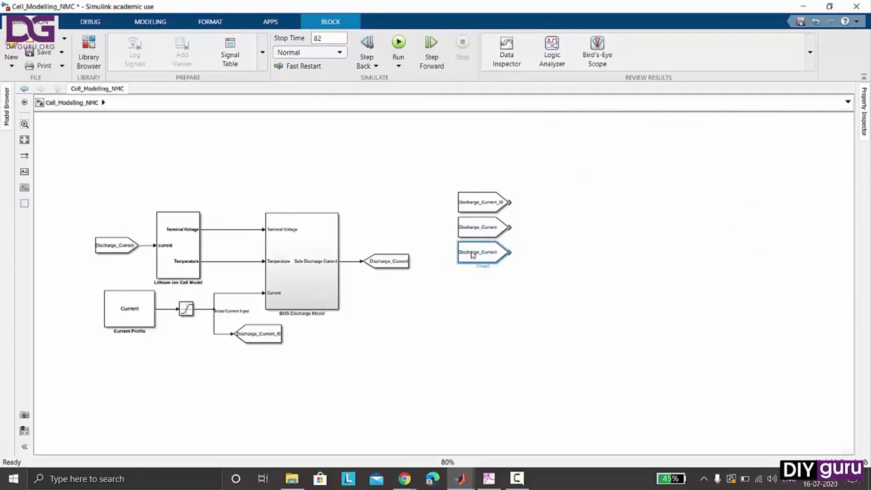
double_click(472, 253)
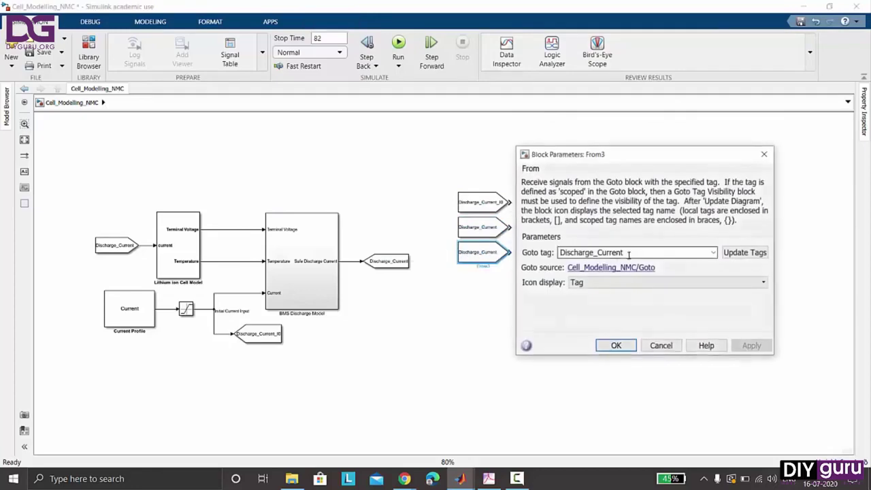
left_click(714, 253)
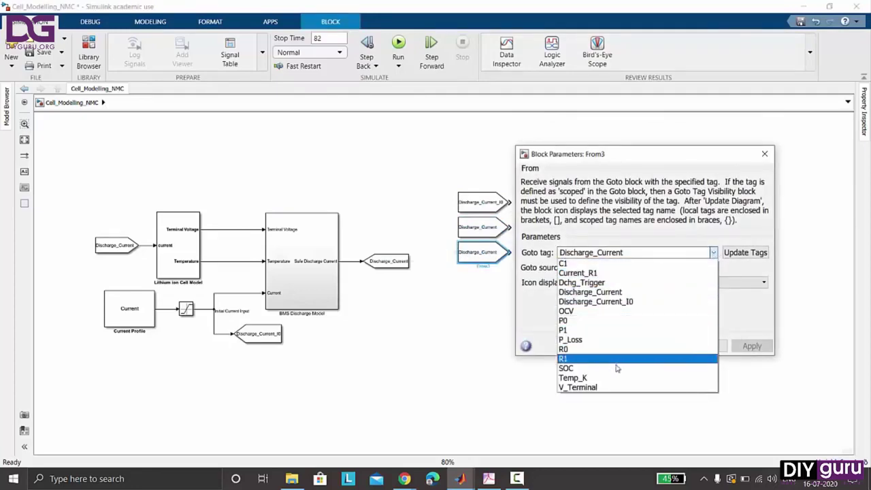
left_click(607, 387)
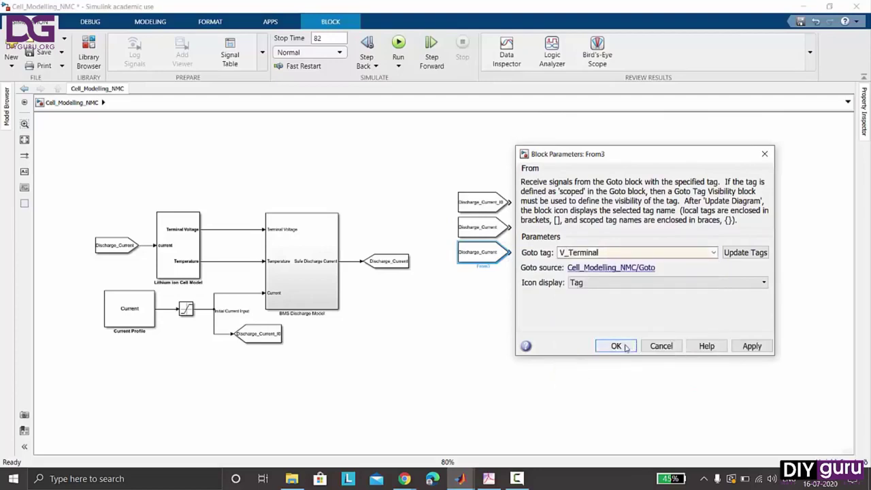
left_click(615, 345)
Duplicate the V_Terminal From block directly below it and set the copy's Goto tag to Temp_K.
left_click_drag(490, 253, 484, 277)
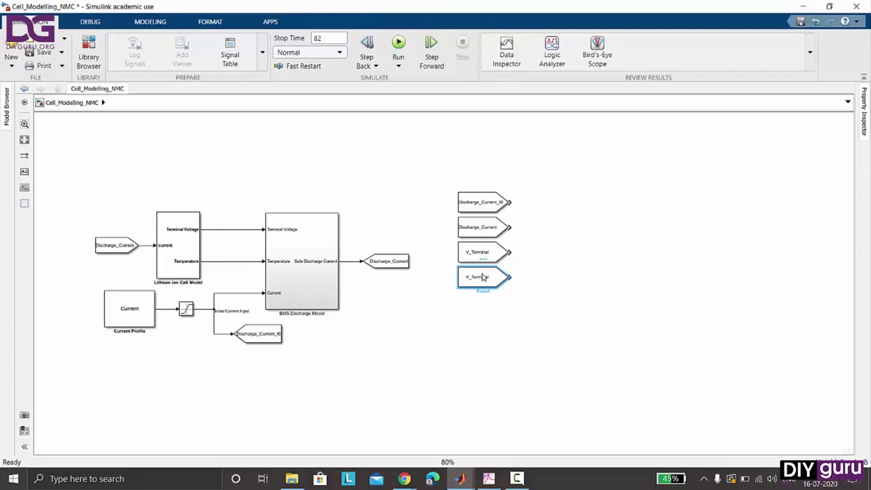
double_click(483, 277)
left_click(711, 287)
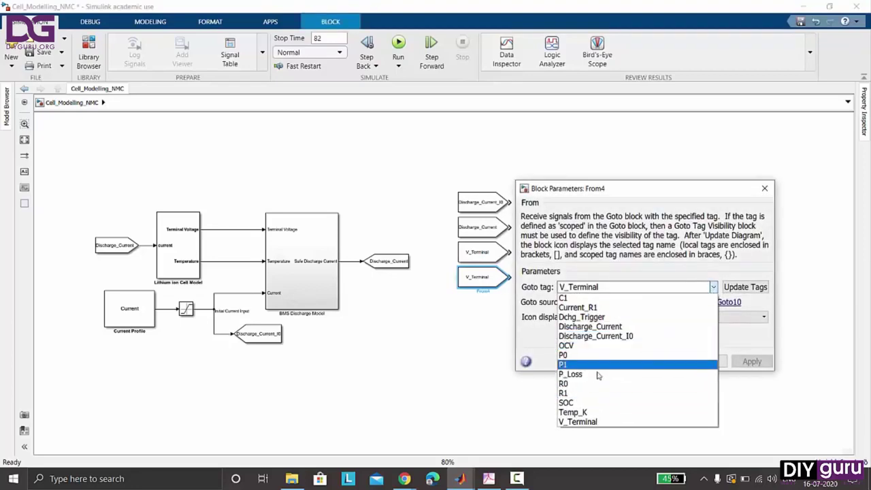
left_click(587, 413)
left_click(612, 361)
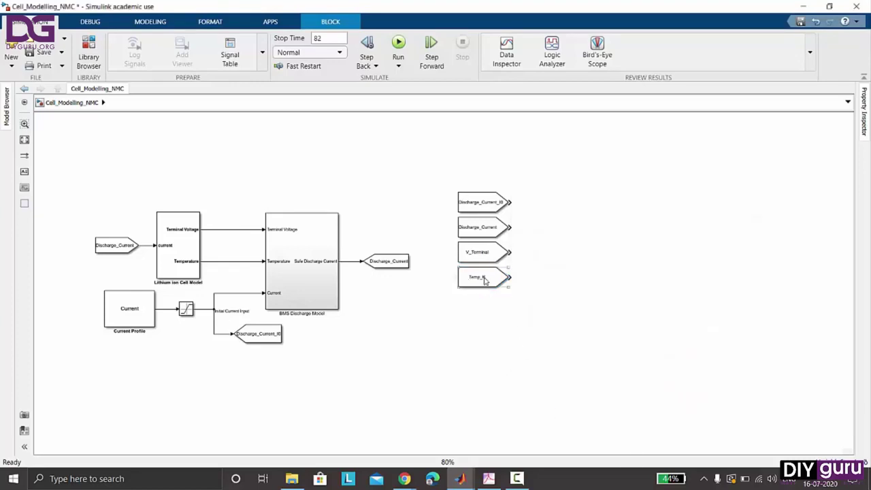
Duplicate the Temp_K From block directly below it and set the copy's Goto tag to OCV.
left_click_drag(484, 278, 481, 301)
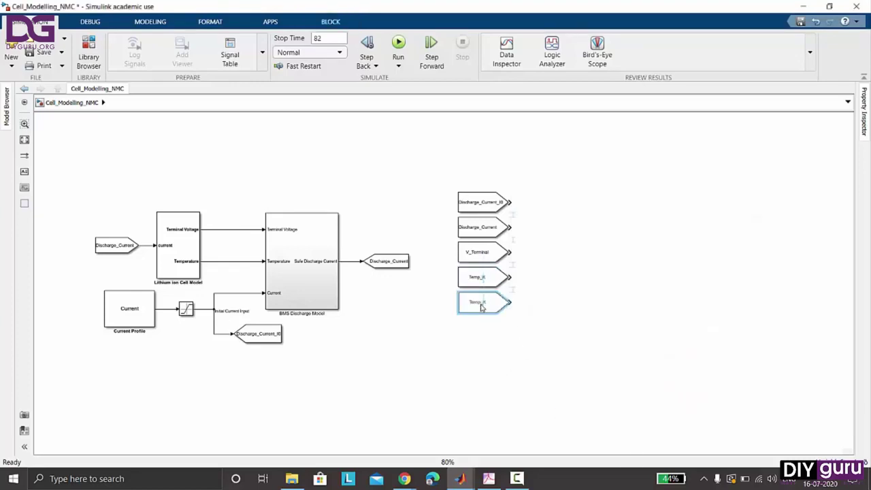
double_click(481, 302)
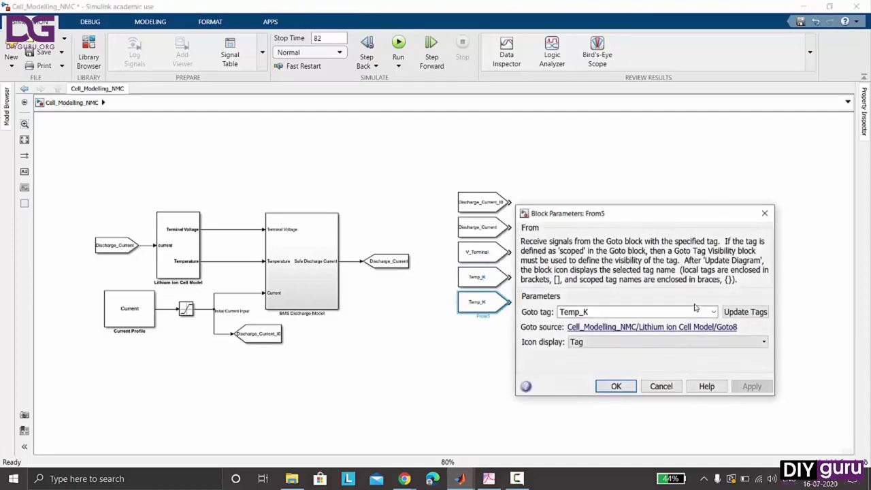
left_click(713, 312)
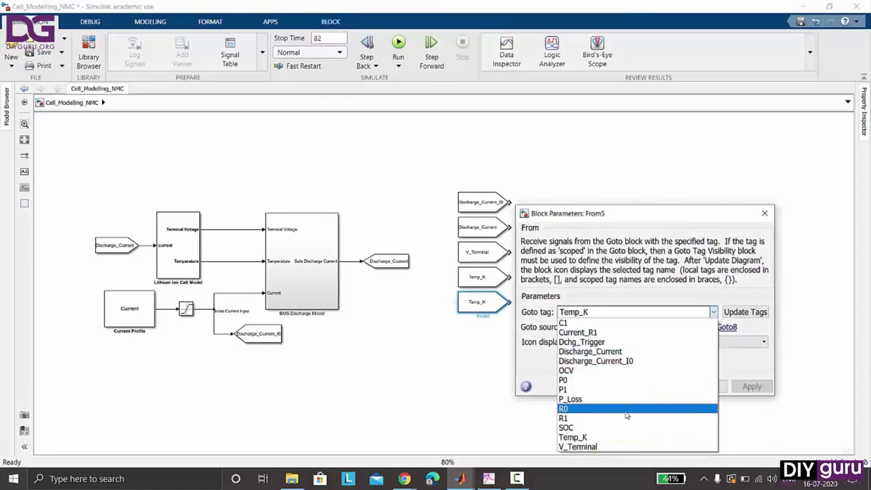
left_click(584, 371)
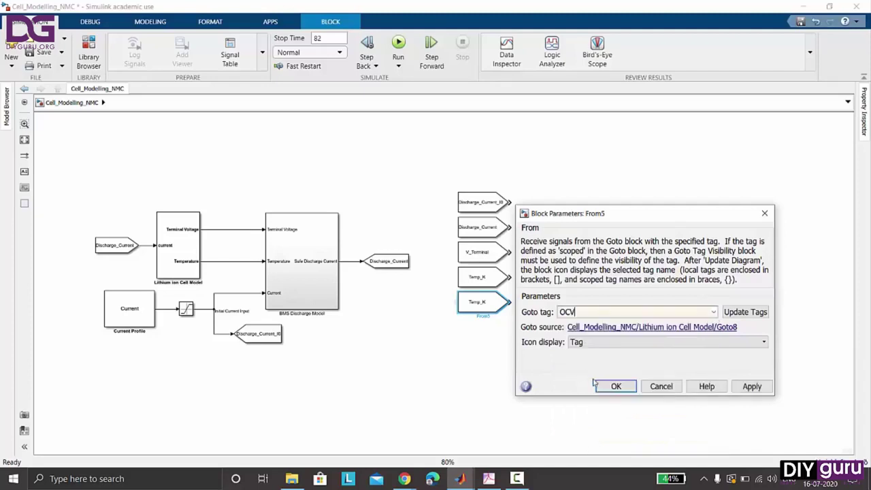
left_click(613, 386)
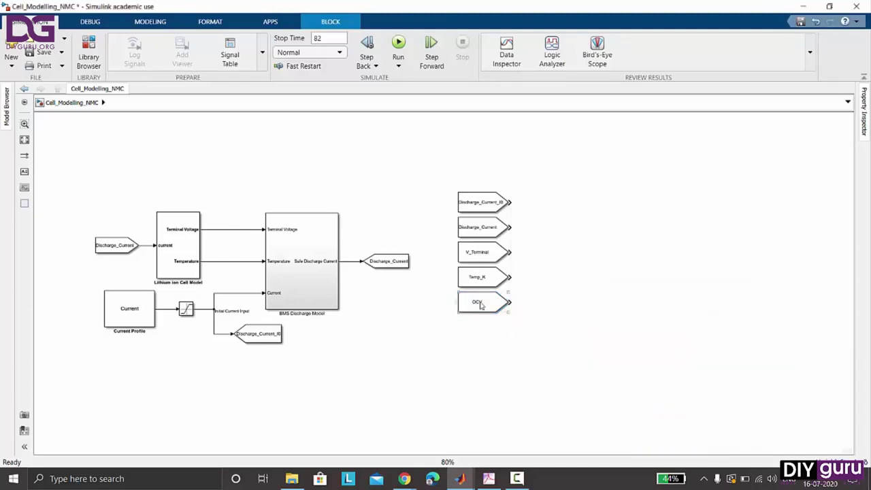
Duplicate the OCV From block directly below it and set the copy's Goto tag to R0.
left_click_drag(480, 305, 477, 328)
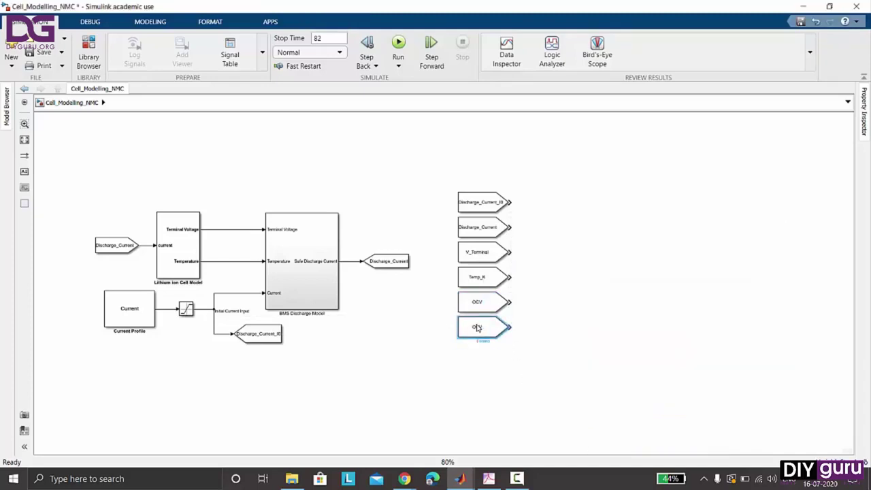
double_click(477, 328)
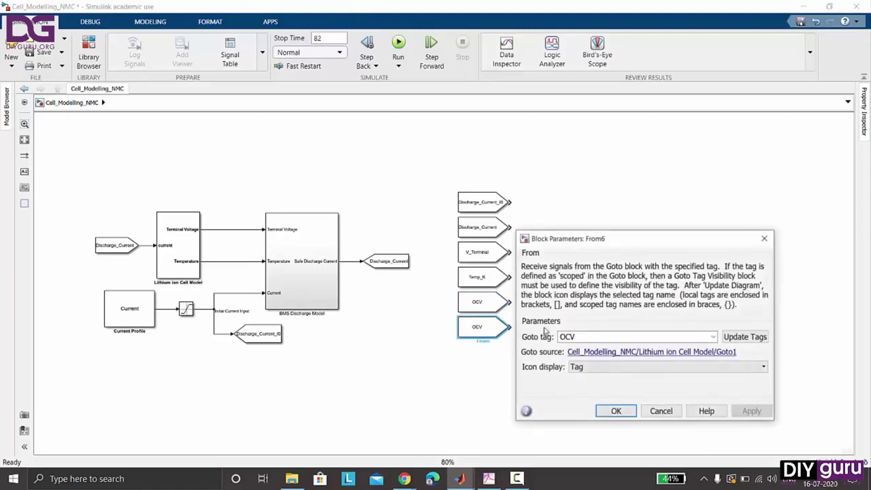
left_click(713, 337)
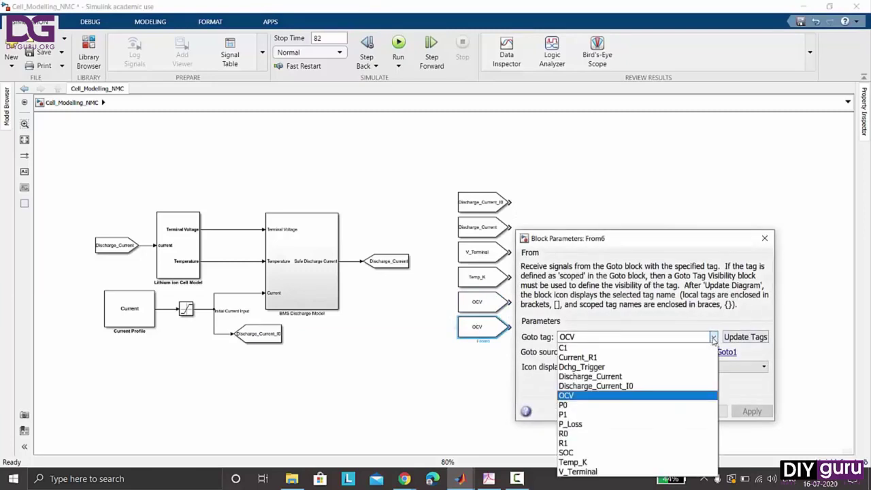
left_click(597, 434)
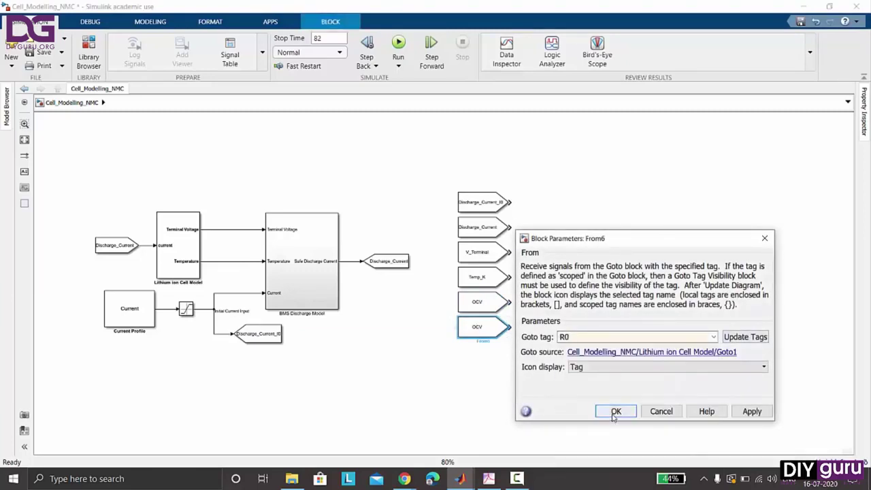
left_click(602, 413)
Duplicate the R0 From block directly below it and set the copy's Goto tag to R1.
left_click_drag(482, 334, 481, 359)
double_click(482, 359)
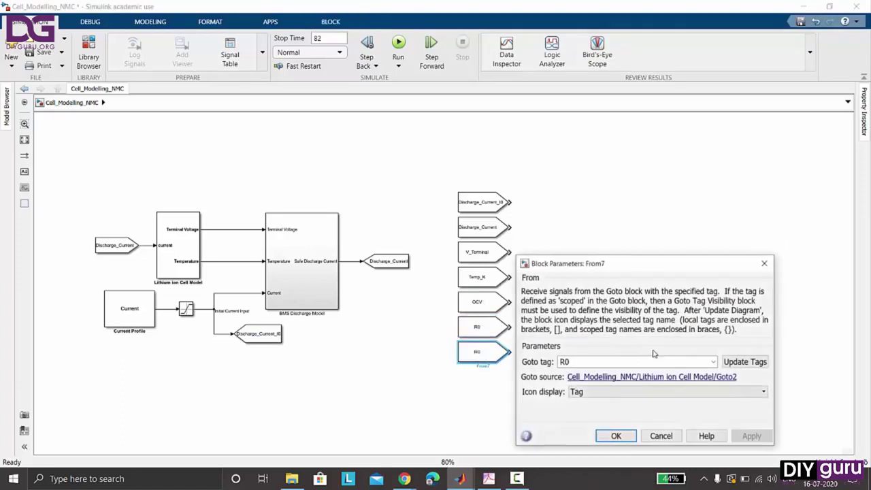
left_click(713, 361)
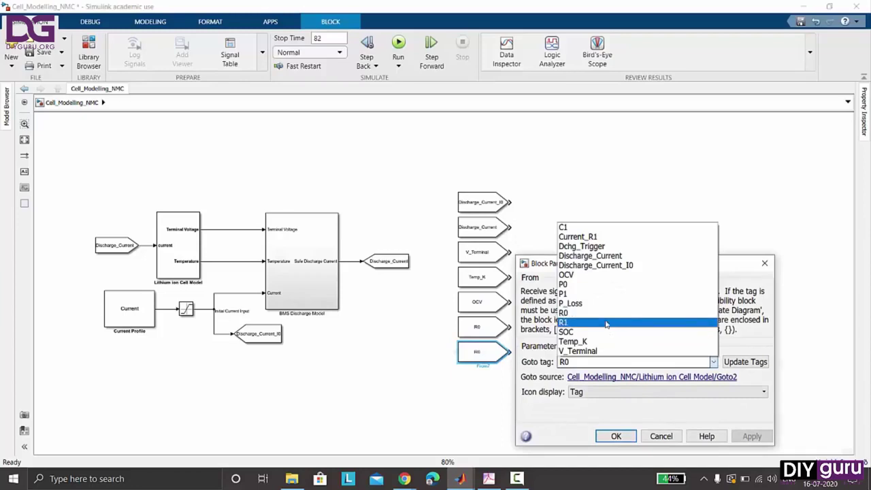
left_click(615, 321)
left_click(616, 436)
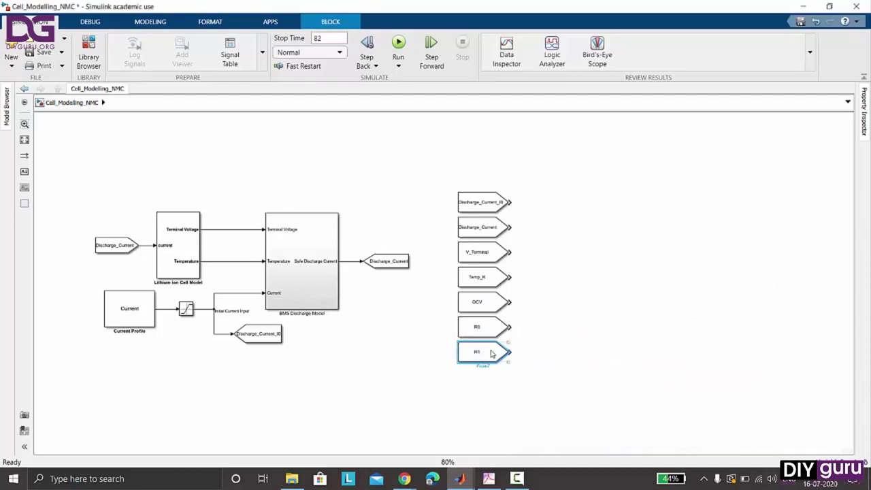
Duplicate the R1 From block directly below it and set the copy's Goto tag to C1.
left_click_drag(487, 355, 488, 379)
double_click(487, 379)
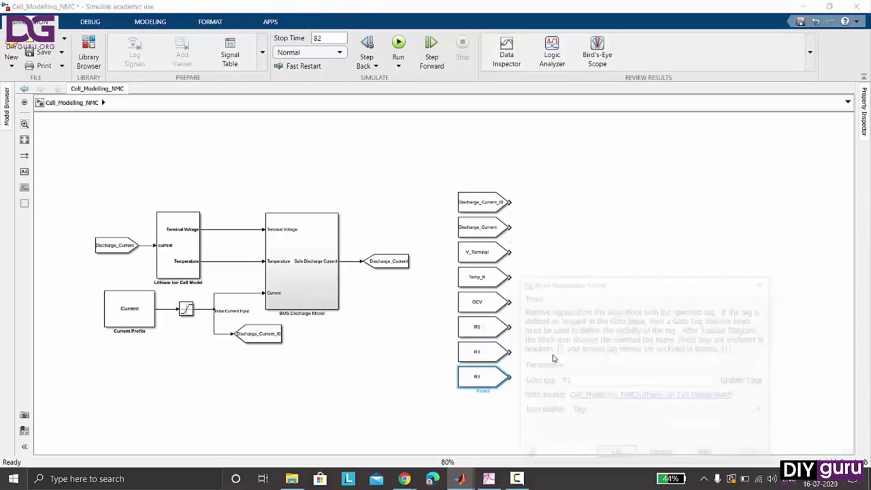
left_click(713, 380)
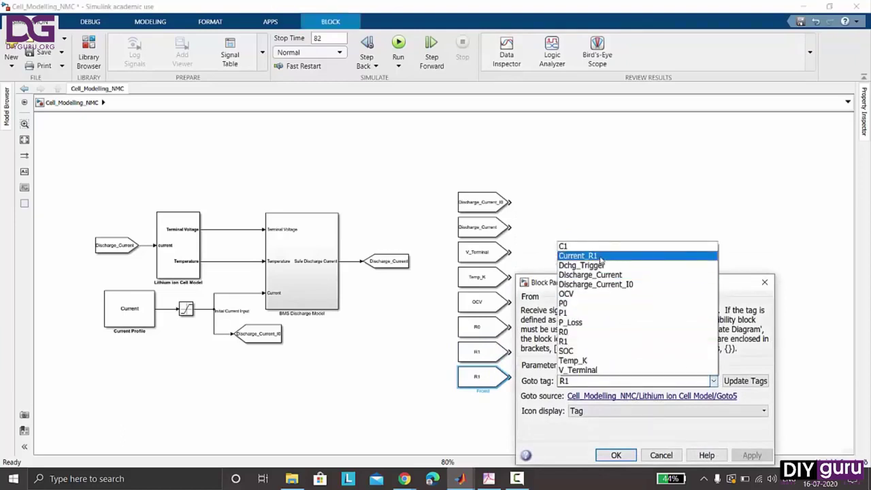
left_click(599, 245)
left_click(615, 455)
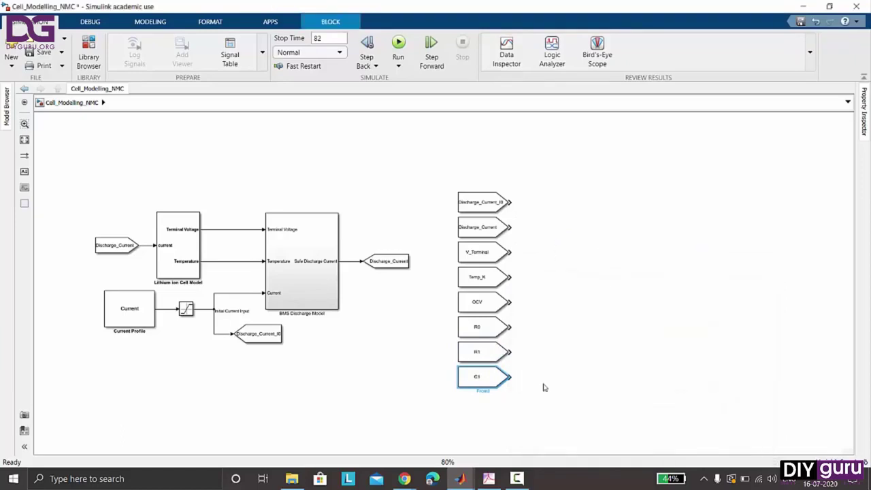
Duplicate the C1 From block directly below it and set the copy's Goto tag to P0.
left_click_drag(488, 374, 484, 402)
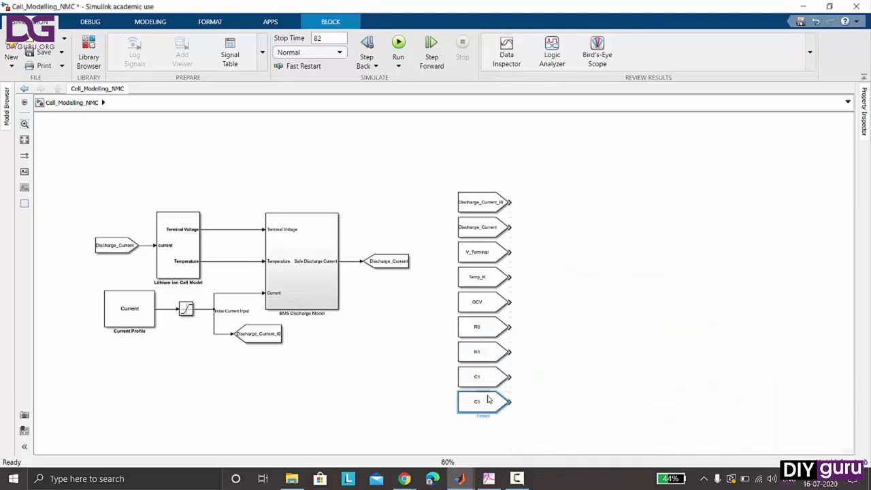
double_click(508, 397)
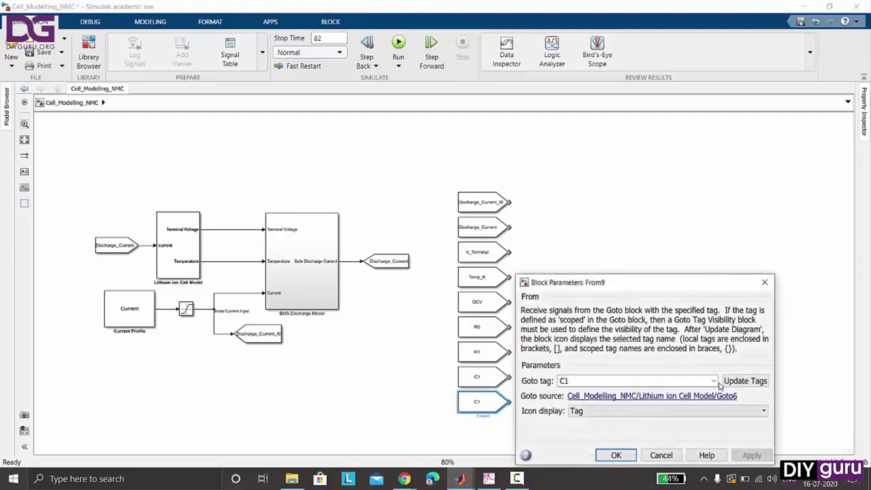
left_click(714, 383)
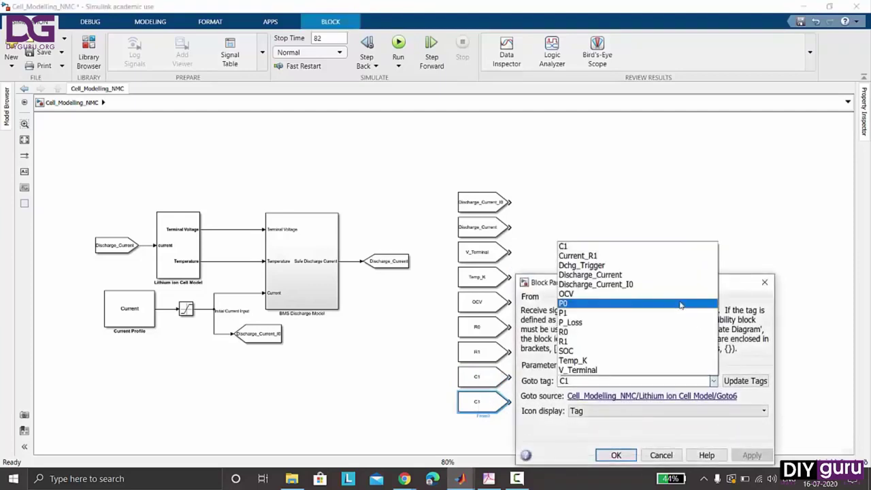
left_click(614, 303)
left_click(621, 454)
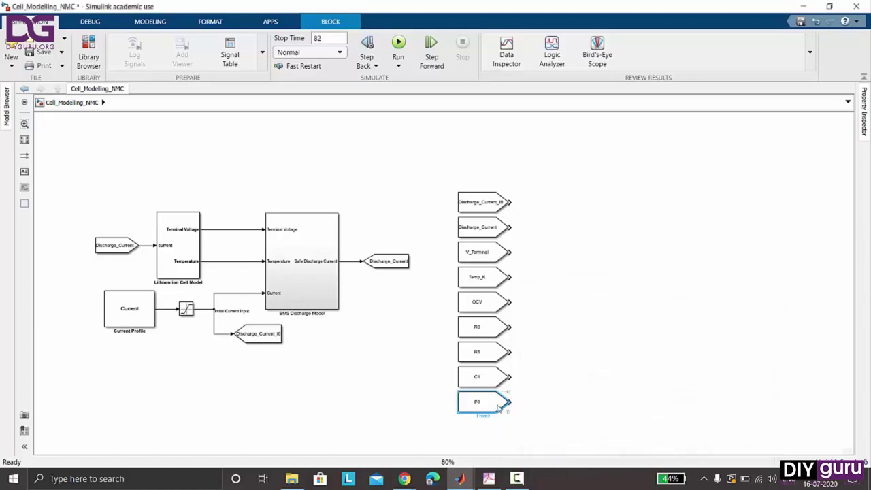
Duplicate the P0 From block directly below it and set the copy's Goto tag to P1.
left_click_drag(489, 407, 489, 432)
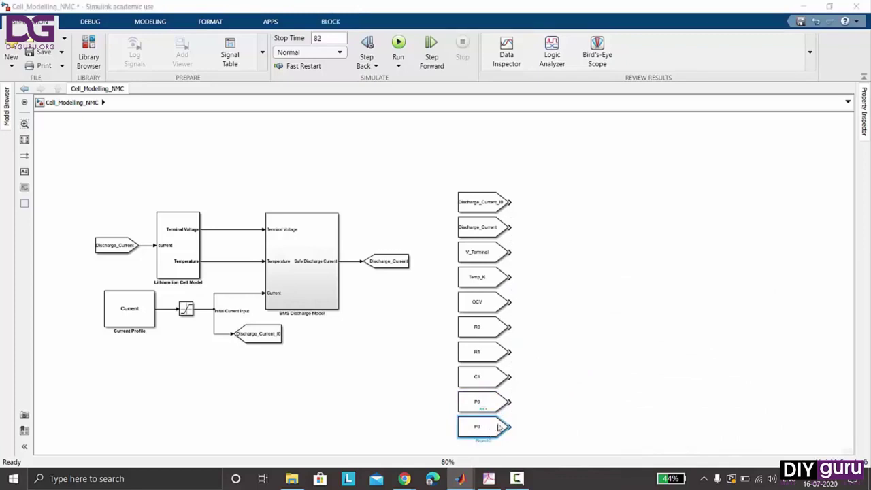
double_click(489, 428)
left_click(714, 381)
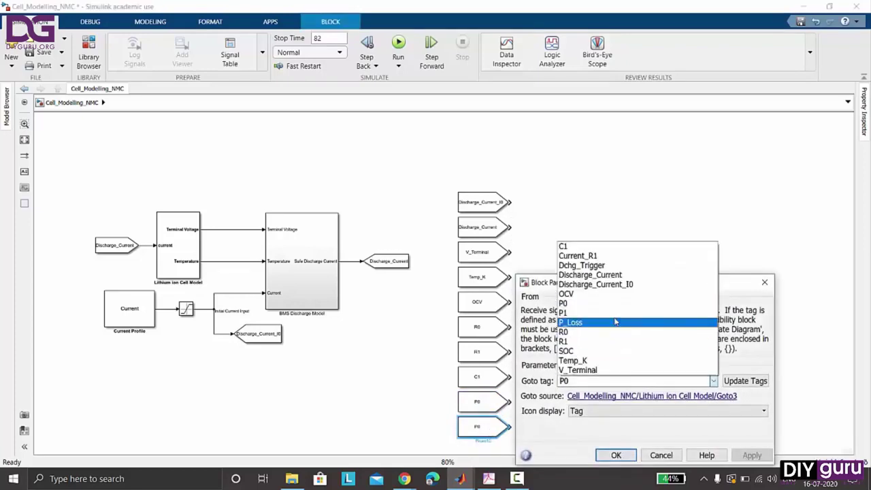
left_click(615, 312)
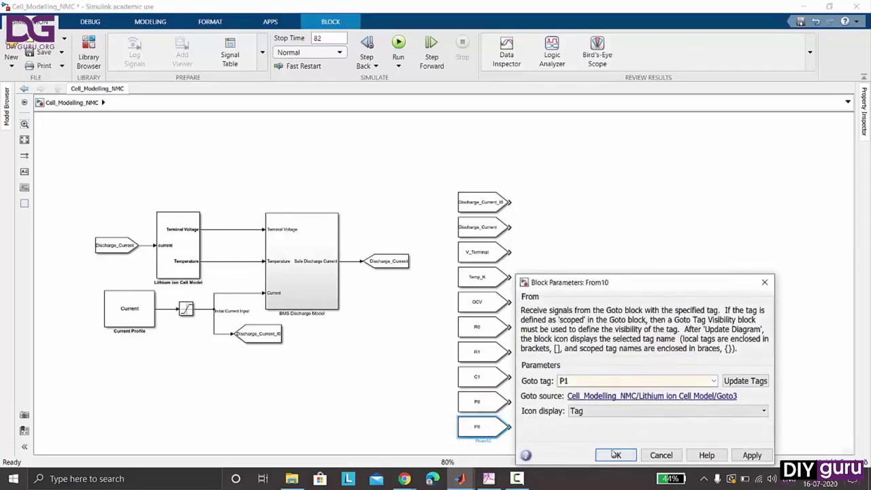
left_click(614, 454)
Duplicate the P1 From block directly below it and set the copy's Goto tag to P_Loss.
scroll(509, 344, "down", 3)
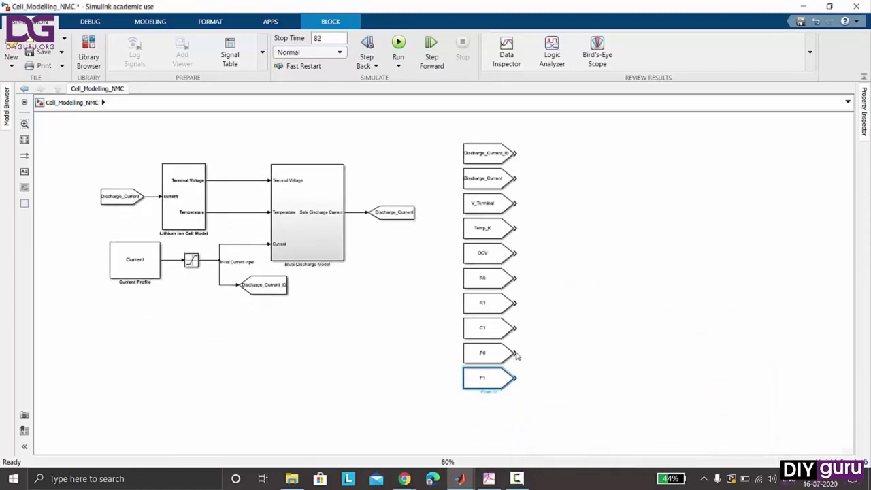
left_click_drag(495, 380, 492, 403)
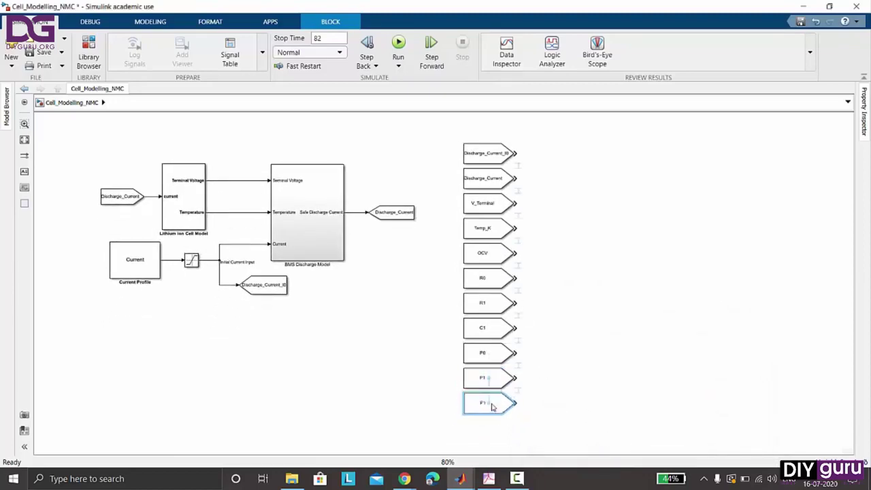
key("Return")
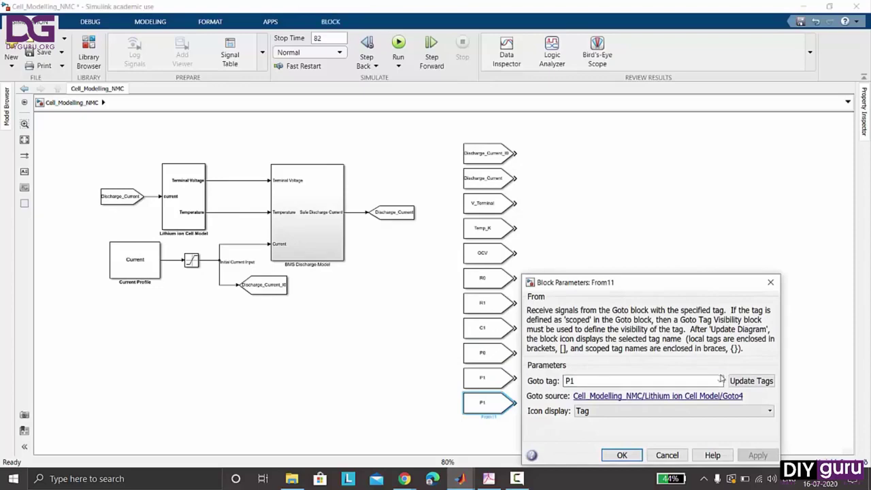
left_click(720, 381)
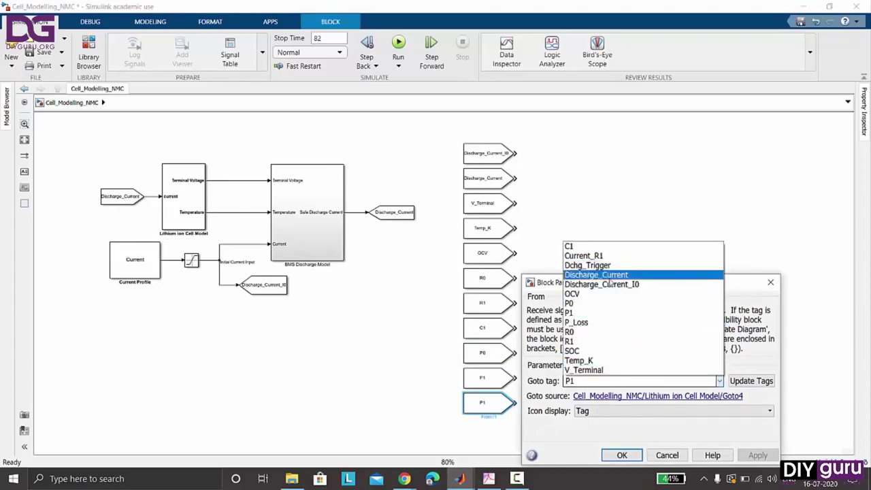
left_click(605, 322)
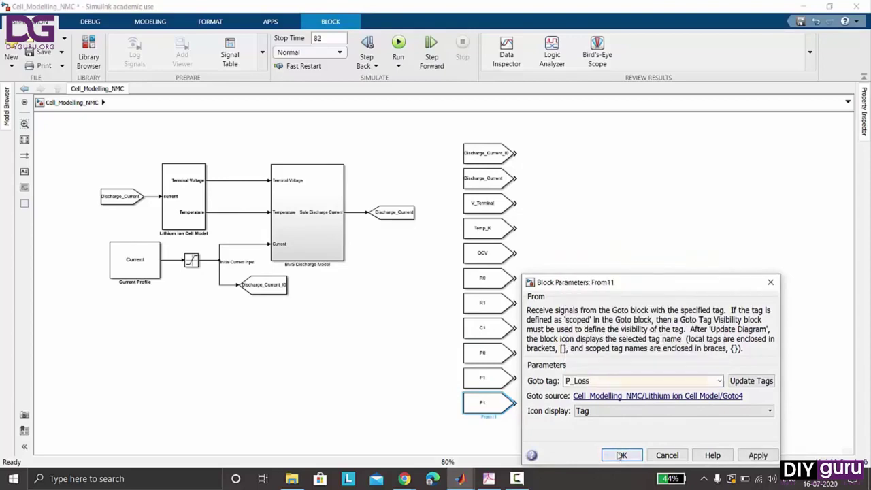
left_click(621, 453)
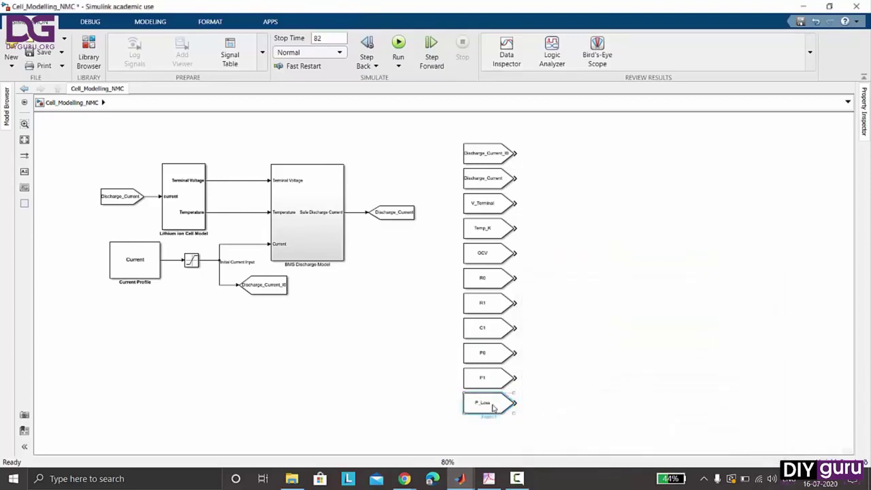
Duplicate the P_Loss From block directly below it and set the copy's Goto tag to SOC.
left_click_drag(493, 407, 490, 434)
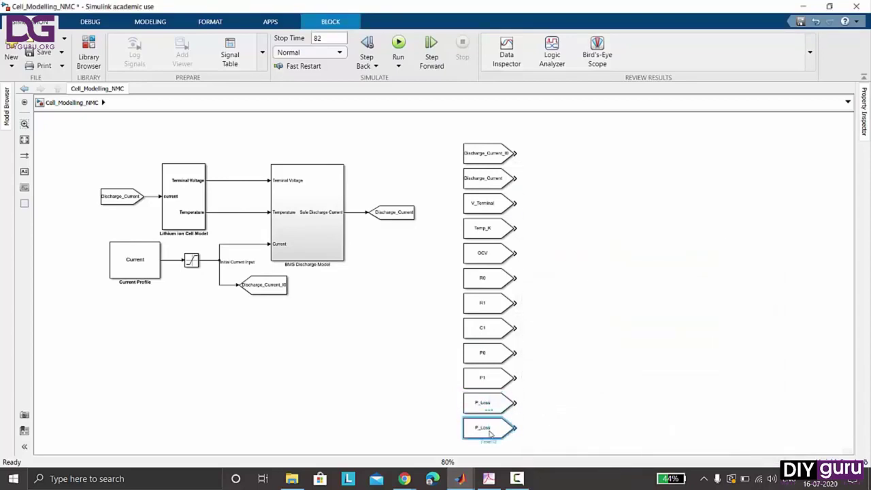
double_click(490, 434)
left_click(719, 381)
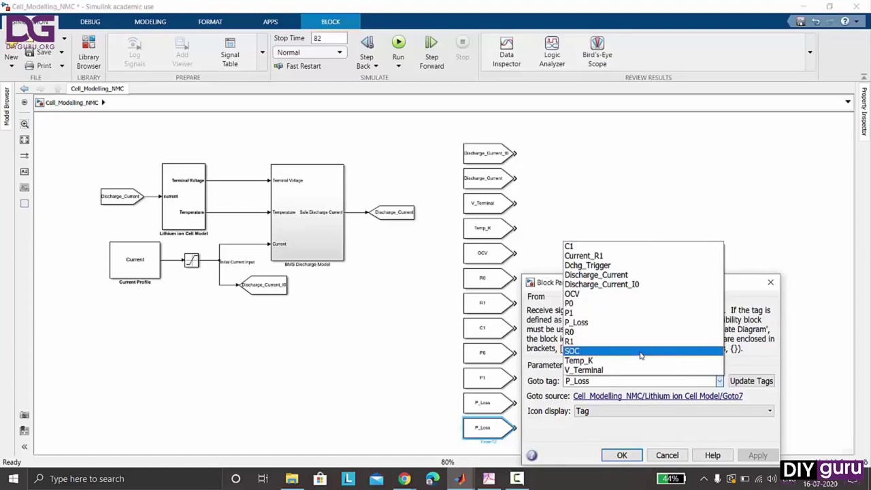
left_click(640, 351)
left_click(622, 455)
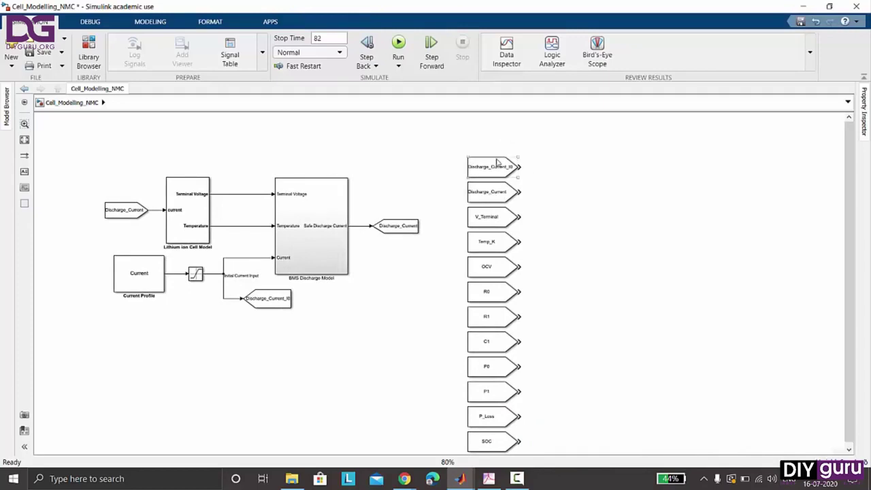
Duplicate the Discharge_Current_I0 From block directly above it and set the copy's Goto tag to Dchg_Trigger.
left_click_drag(497, 162, 499, 140)
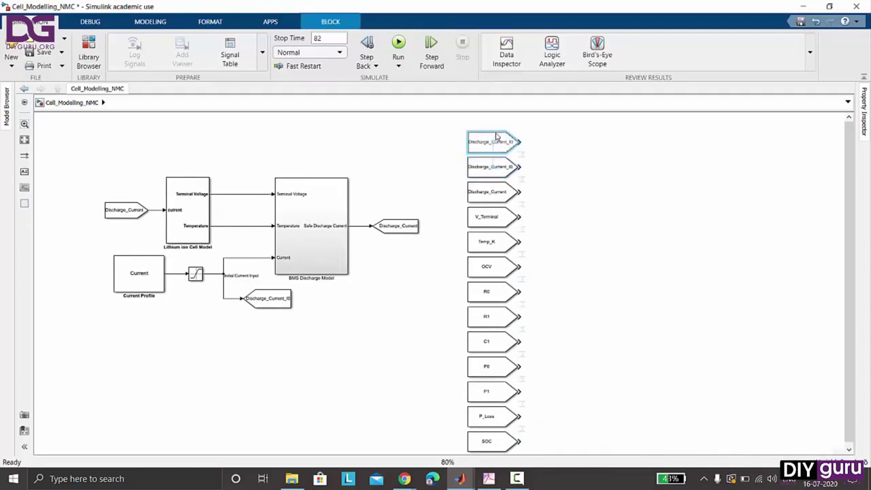
left_click(545, 171)
double_click(496, 145)
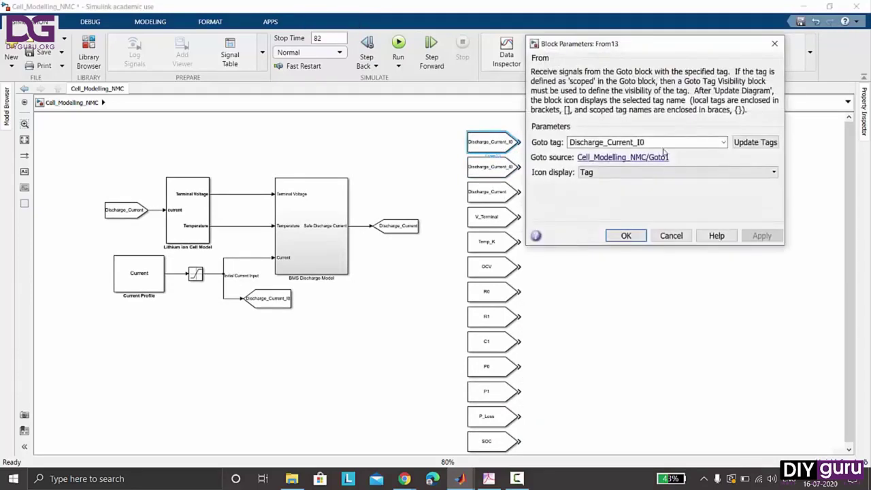
left_click(724, 142)
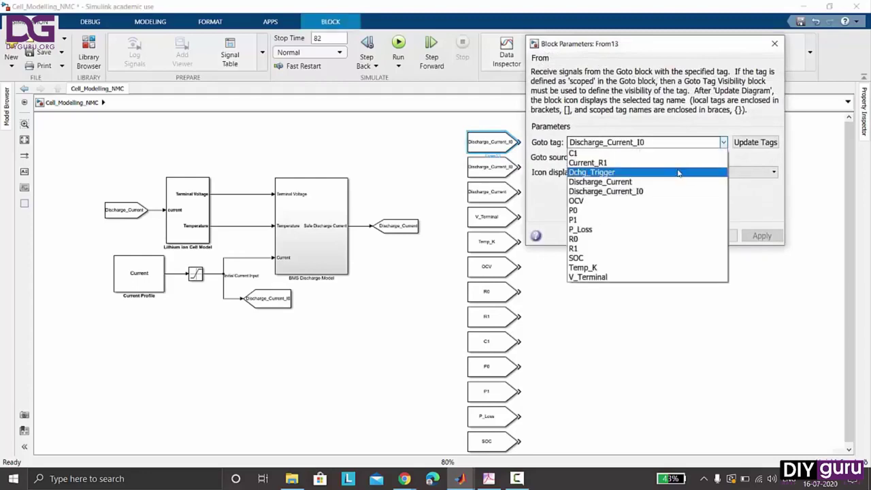
left_click(678, 172)
left_click(635, 238)
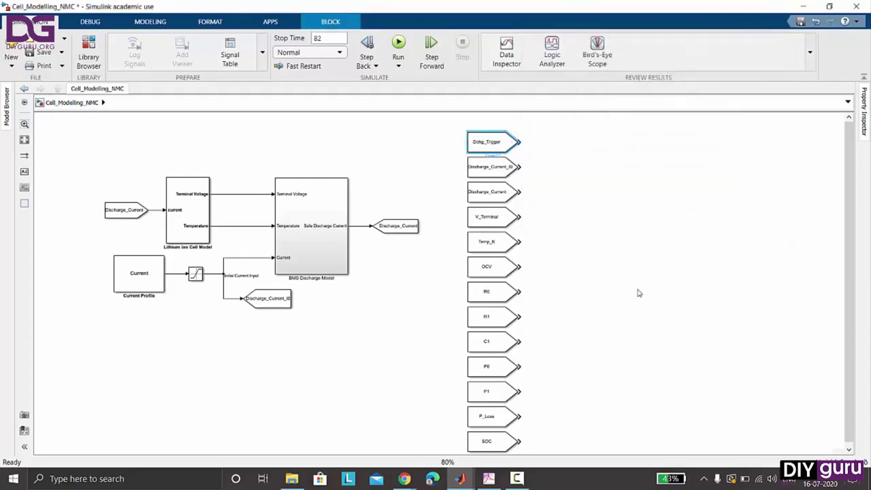
left_click(639, 294)
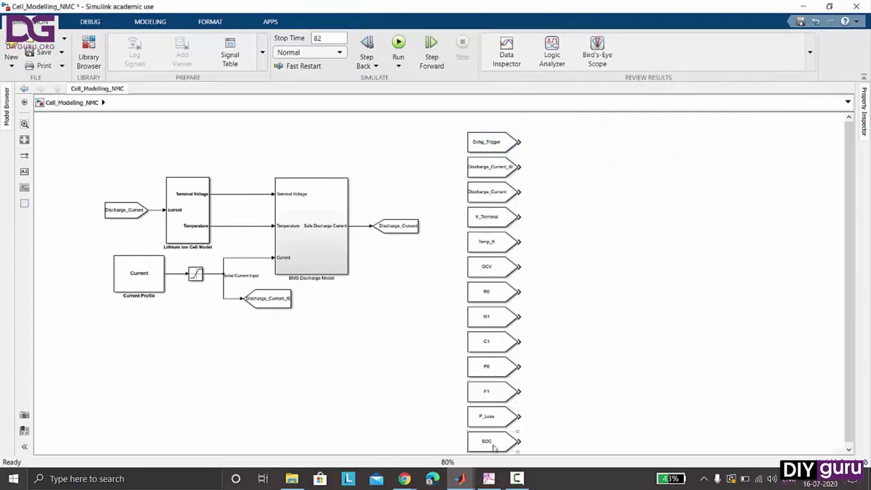
Add a Simulink/Sinks Scope block to the right of the From block column.
double_click(619, 245)
type("scope")
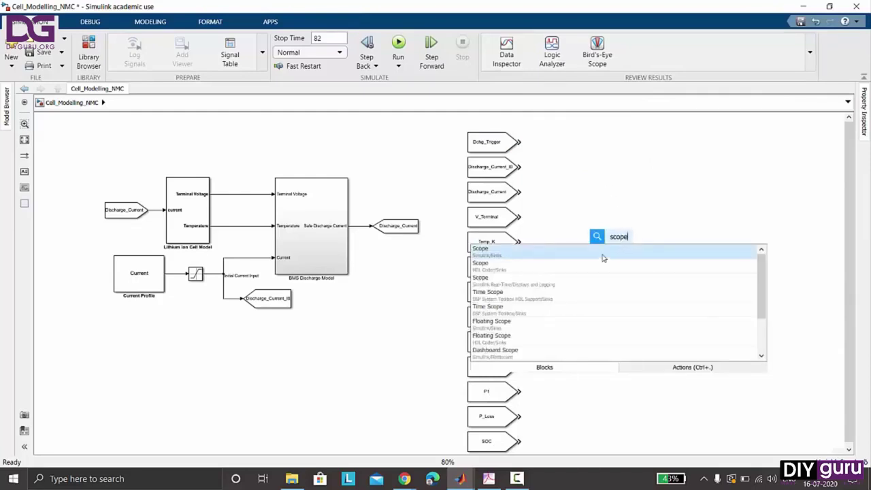
left_click(602, 252)
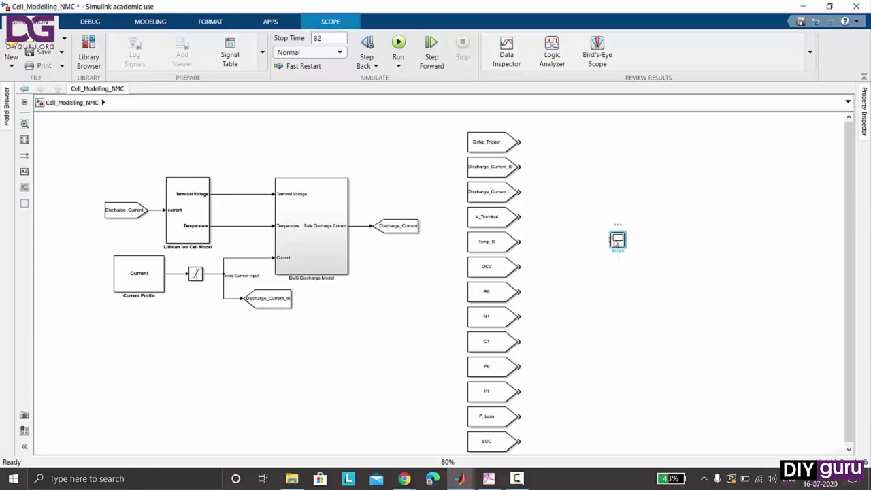
Configure the Scope with 13 input ports and a 4-by-4 display layout.
double_click(616, 240)
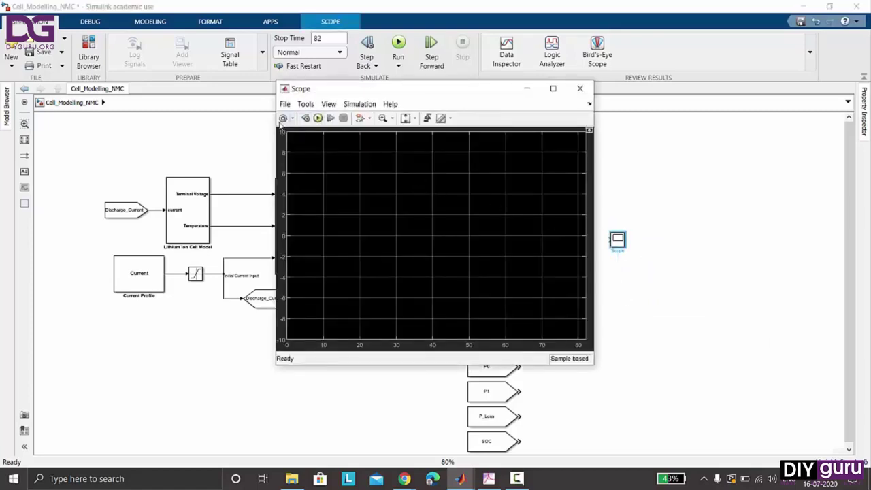
left_click(281, 121)
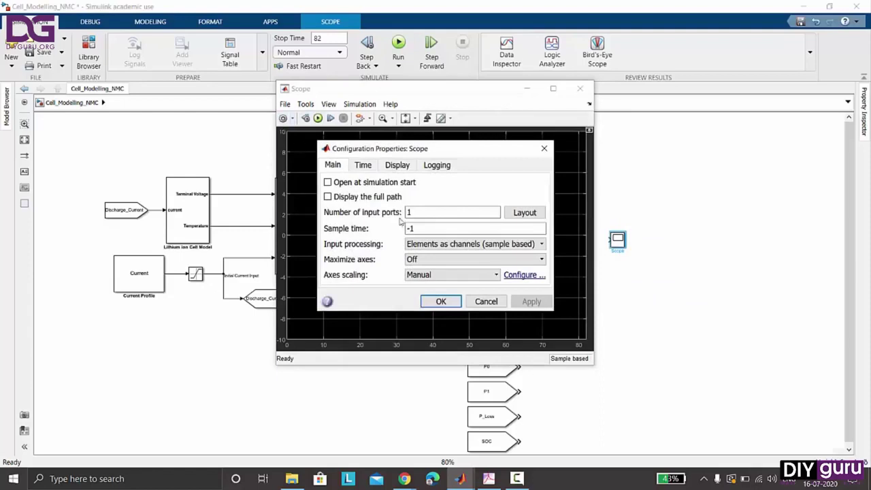
type("13")
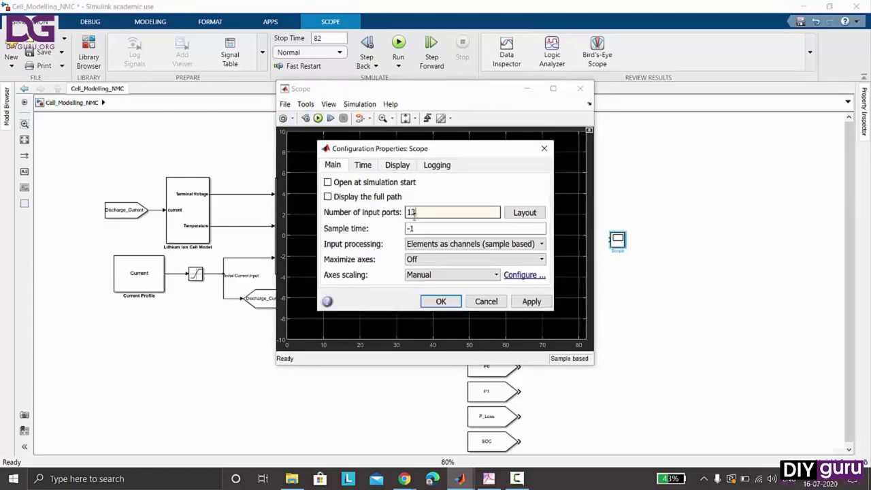
left_click(534, 215)
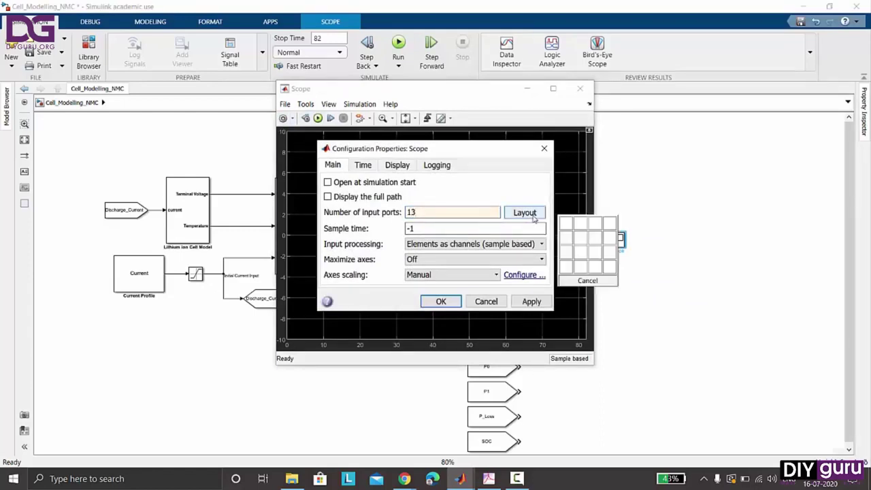
left_click(607, 267)
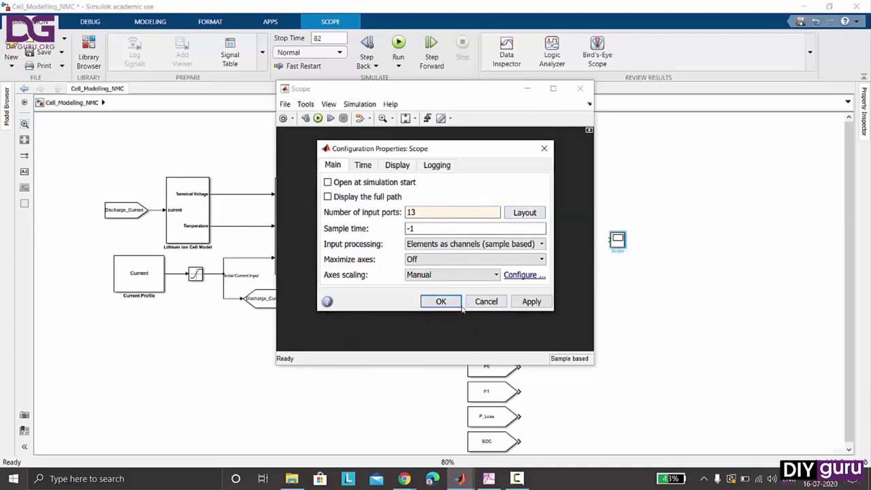
left_click(520, 302)
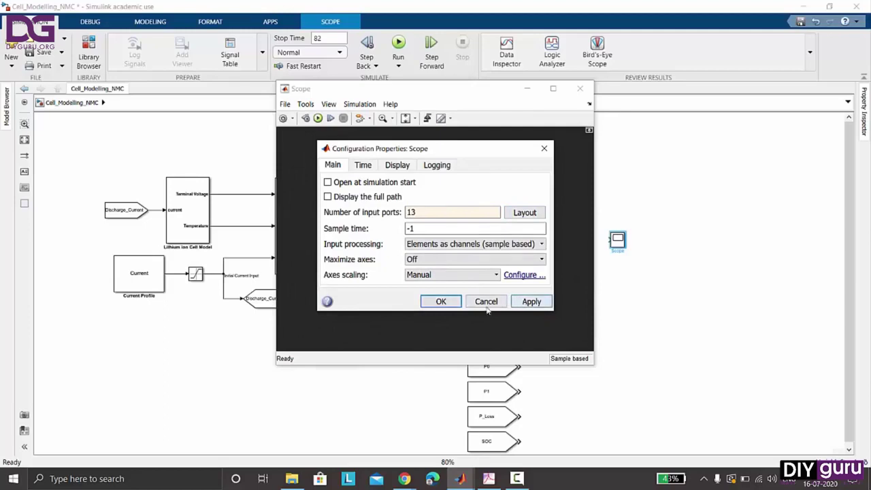
left_click(439, 302)
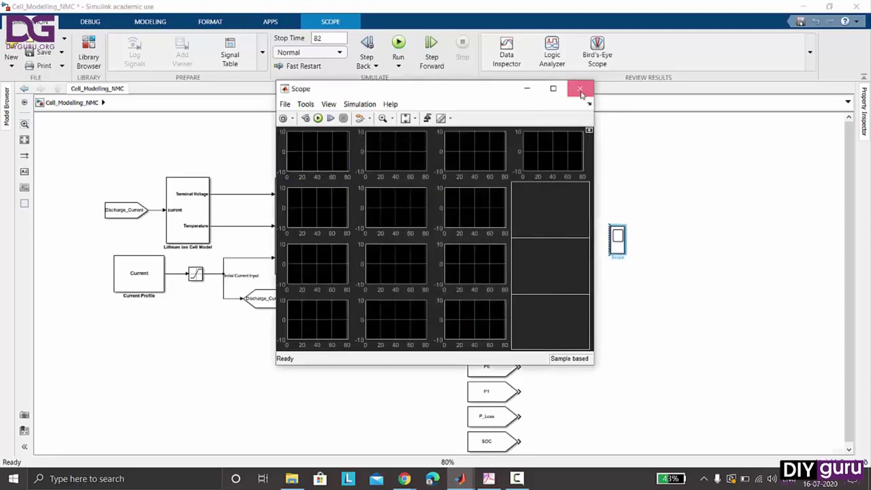
left_click(580, 90)
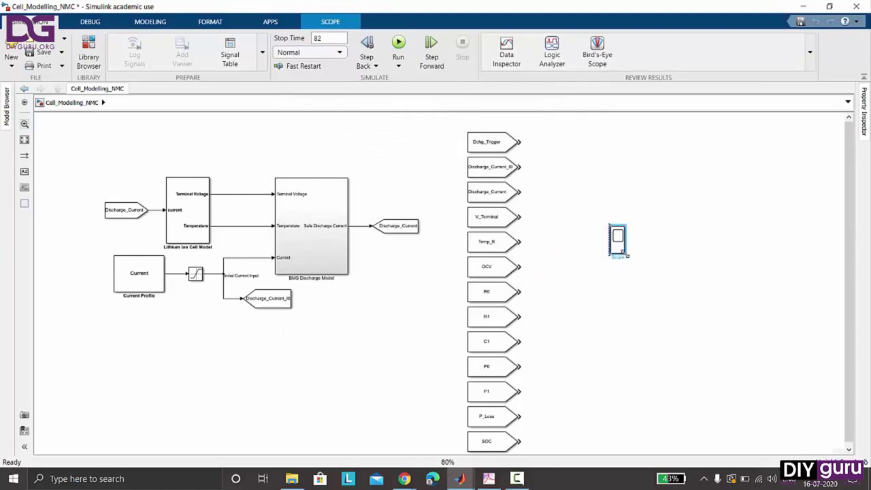
Enlarge the Scope block to span the whole From column and align its input ports with the From block outputs.
left_click_drag(626, 256, 657, 390)
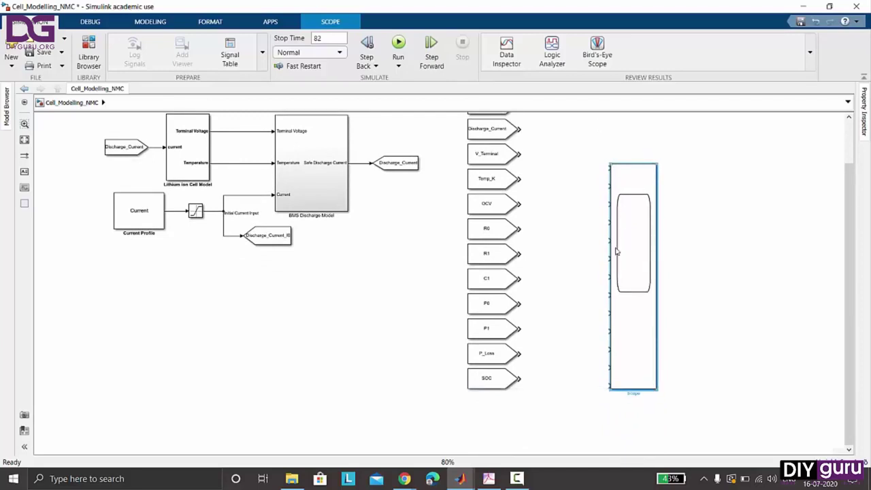
scroll(616, 252, "up", 1)
scroll(616, 248, "down", 3)
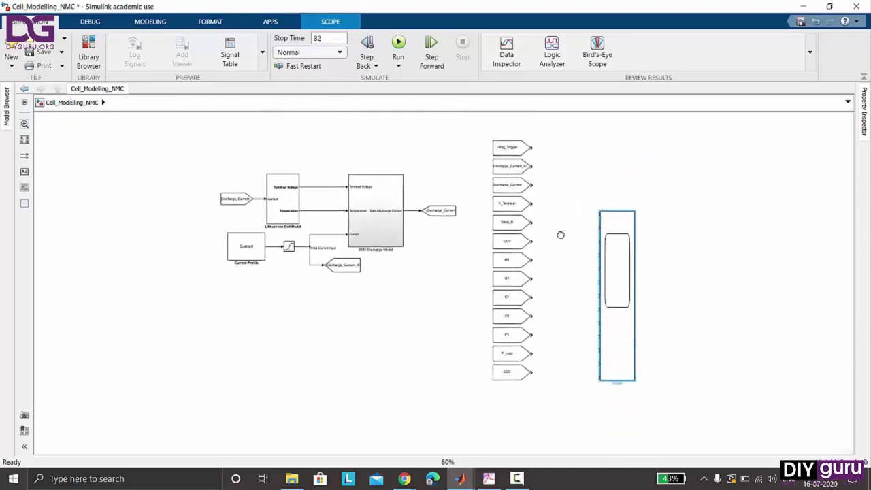
left_click_drag(560, 234, 549, 247)
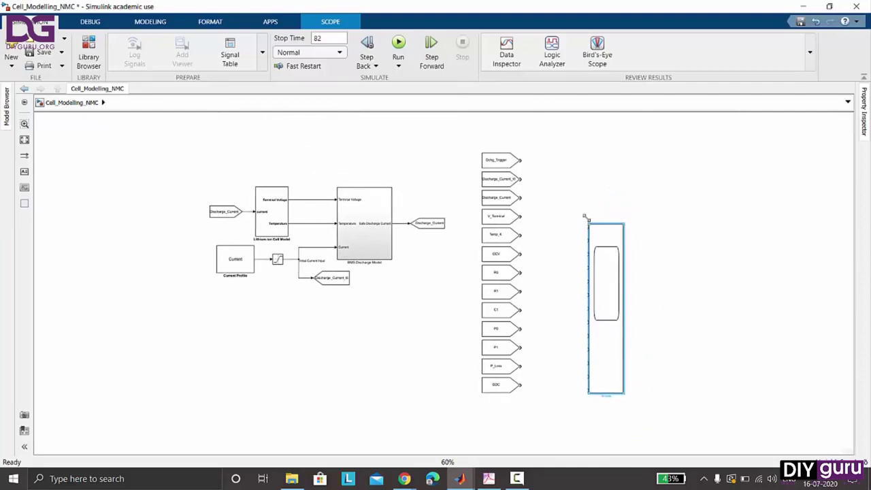
left_click_drag(584, 217, 577, 142)
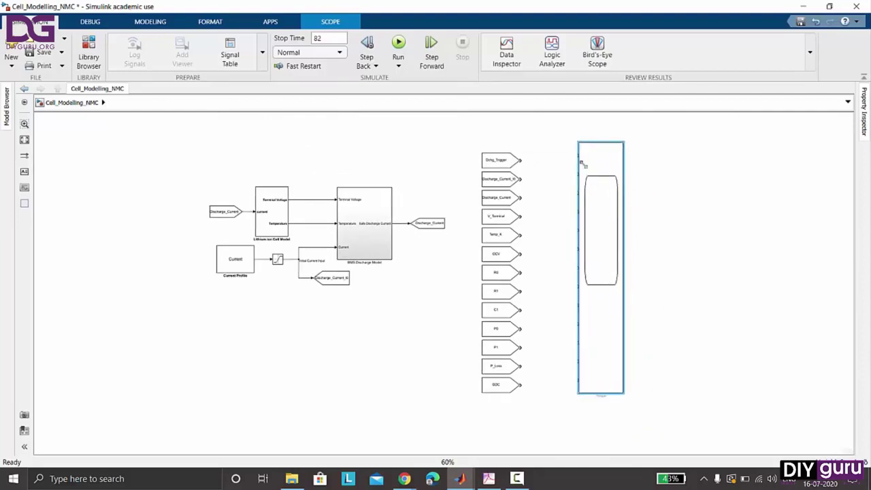
left_click_drag(582, 186, 581, 191)
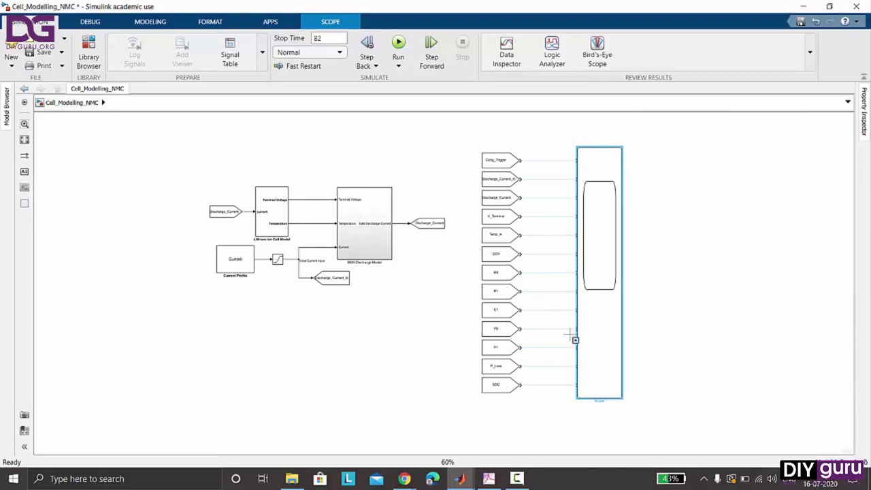
Connect all 13 From blocks, from Dchg_Trigger down to SOC, to the Scope inputs level with them.
left_click(555, 385)
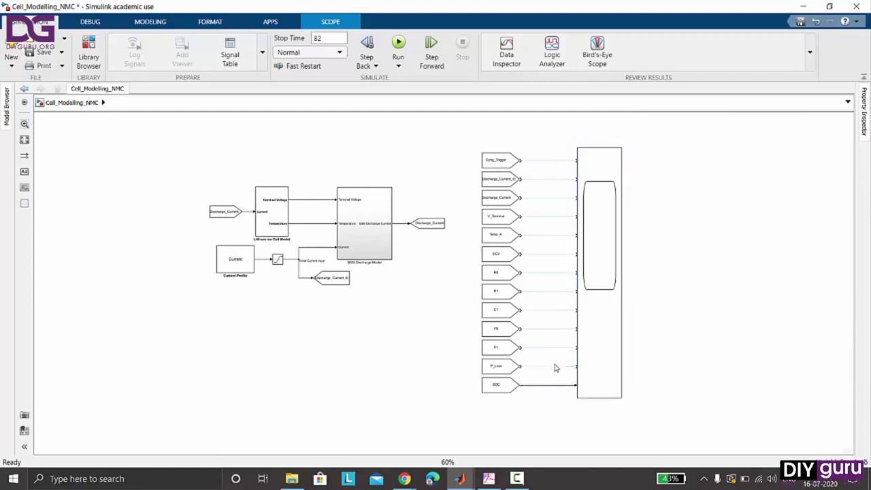
left_click(558, 352)
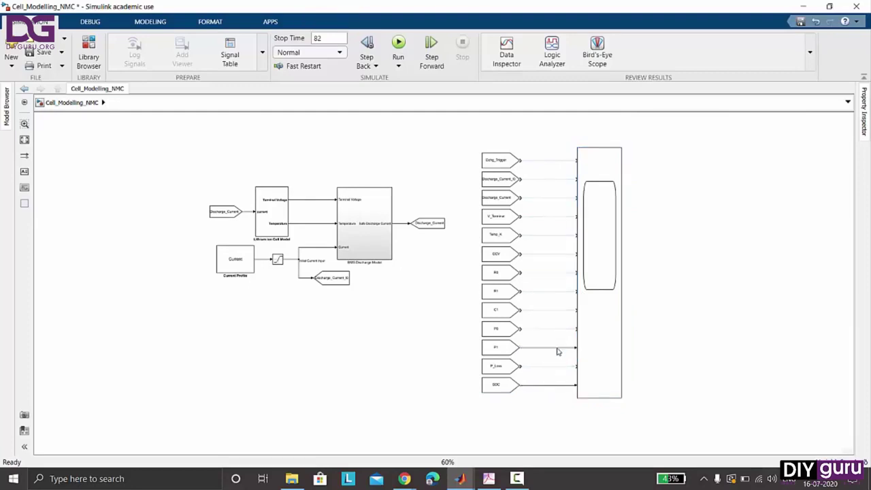
left_click(555, 370)
left_click(556, 331)
left_click(555, 313)
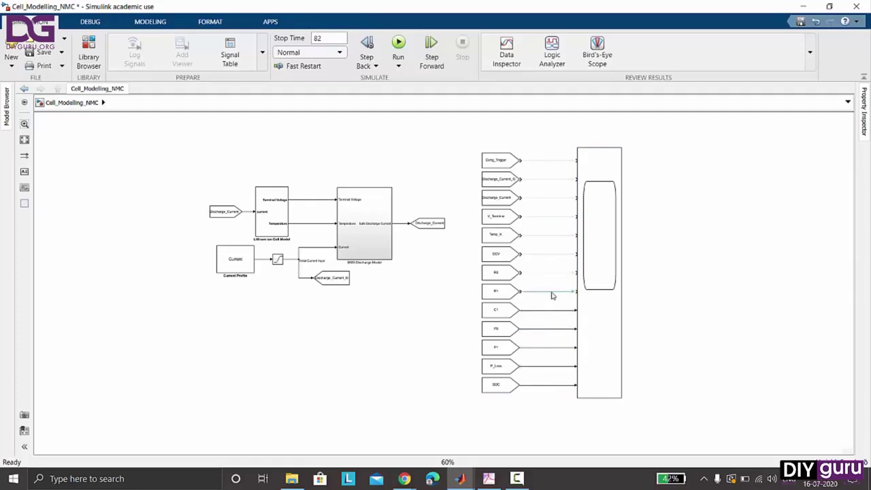
left_click(552, 294)
left_click(552, 273)
left_click(554, 254)
left_click(554, 236)
left_click(549, 217)
left_click(554, 198)
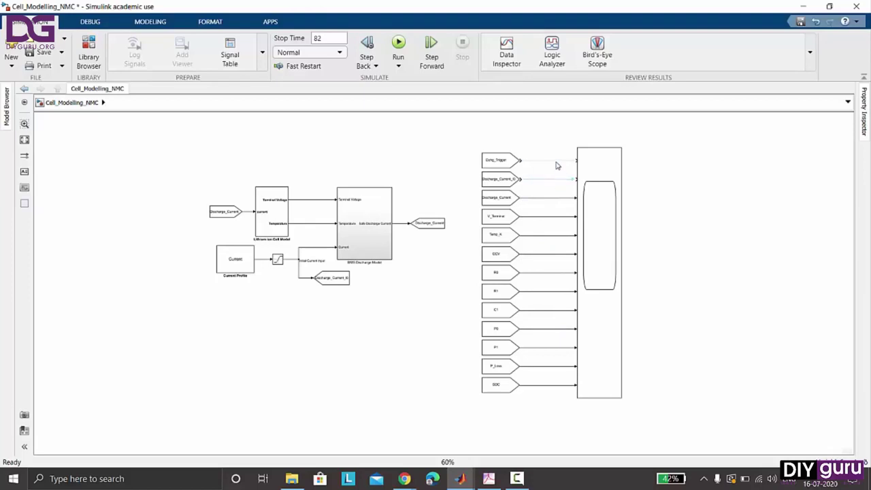
left_click(556, 162)
left_click(558, 182)
Move the Scope farther right to lengthen its input lines, and label the Dchg_Trigger line "Dicharge Trigger".
left_click_drag(589, 240, 667, 237)
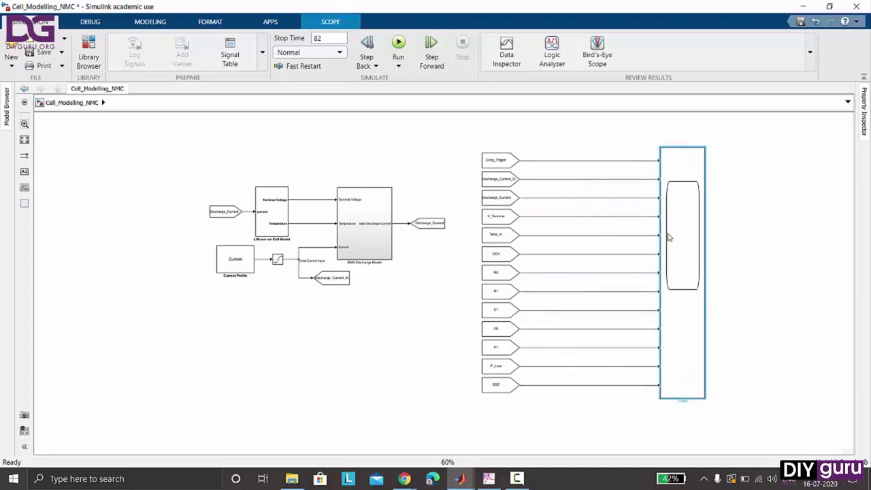
left_click(632, 177)
left_click(580, 163)
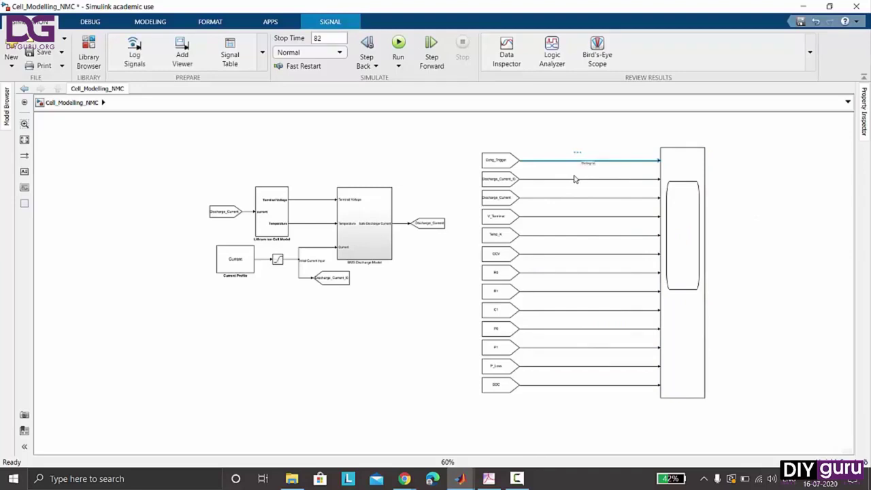
scroll(609, 170, "up", 3)
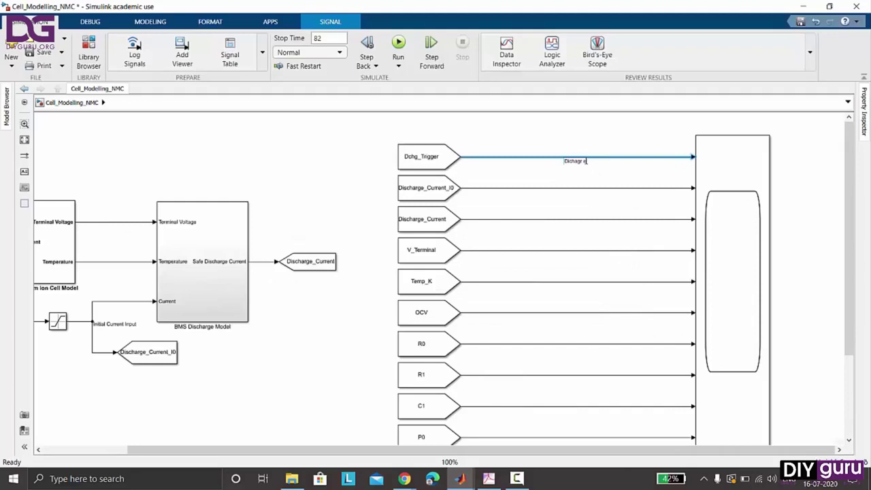
key("BackSpace")
key("BackSpace")
key("BackSpace")
type("ge Trigger")
Label the Discharge_Current_I0, Discharge_Current and V_Terminal lines "Initial Discharge Current", "Final Discharge Current" and "Terminal Voltage".
left_click(575, 189)
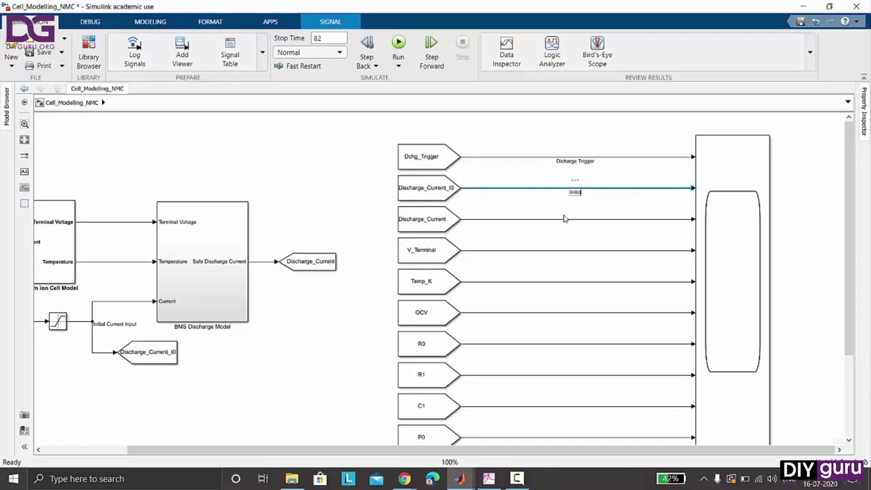
type("Discharge Current")
double_click(563, 222)
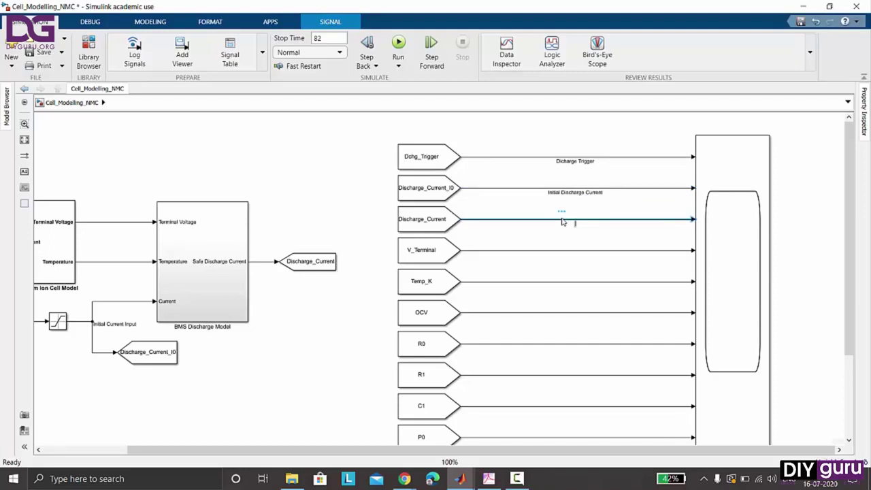
type("Final Discharge Current")
left_click(572, 251)
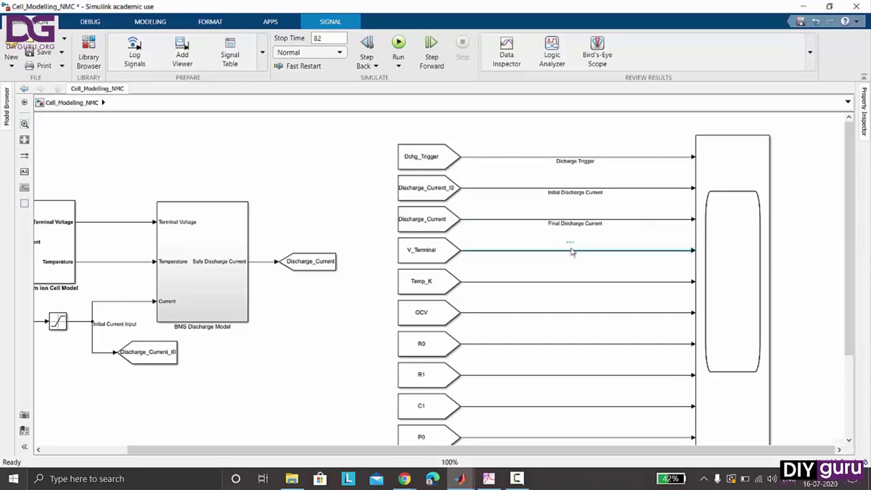
type("Terminal Voltage")
Label the Temp_K, OCV and R0 lines "Temperature", "Open Circuit Voltage" and "Internal Resistance R0".
left_click(568, 286)
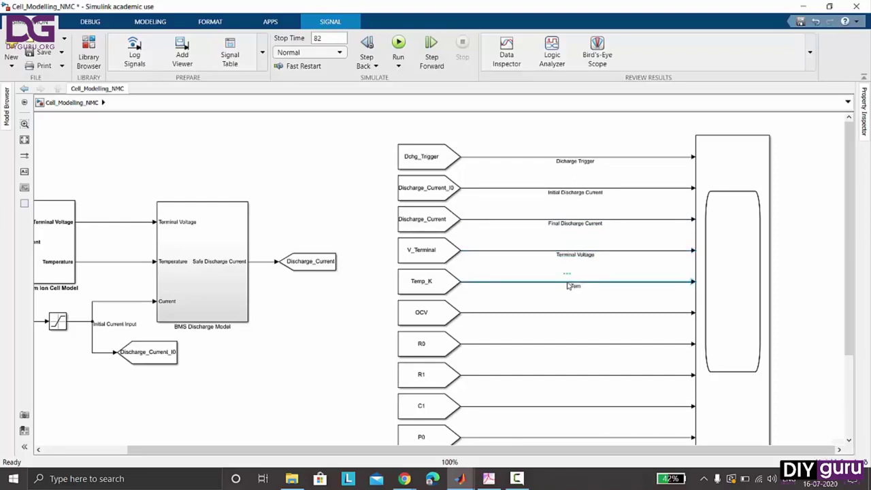
type("Temperature")
left_click(579, 315)
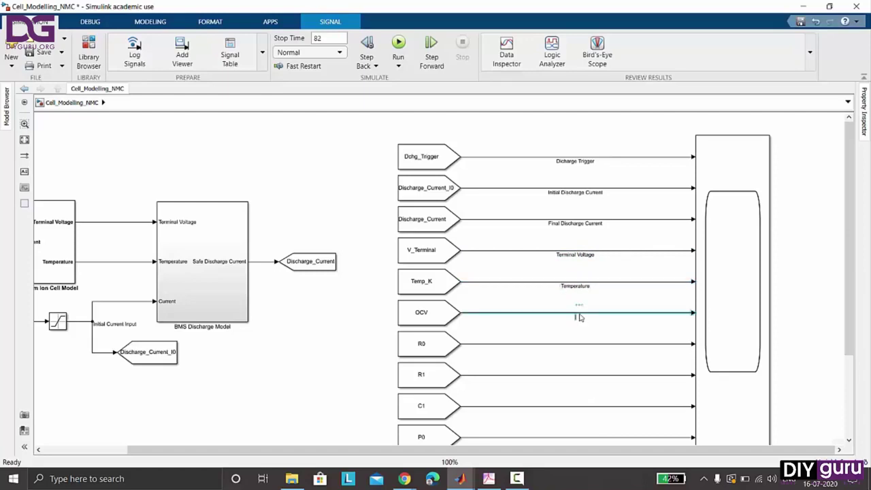
type("Open Circuit Voltage")
left_click(586, 347)
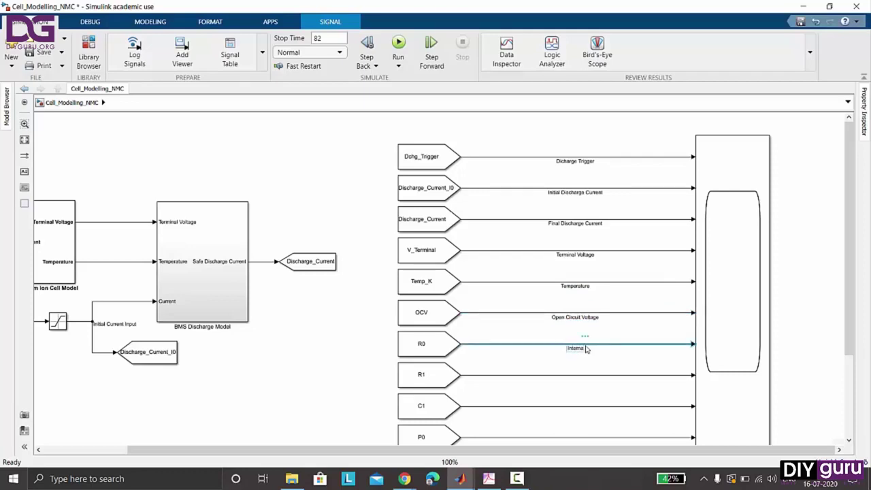
type("Internal Resistance R0")
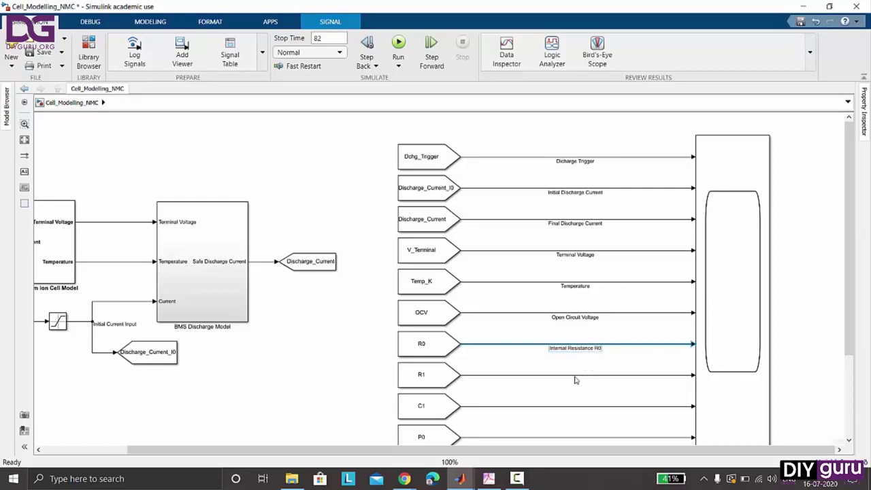
Label the R1 line "Internal Resistance R1" and the C1 line "Capacitance".
left_click(575, 376)
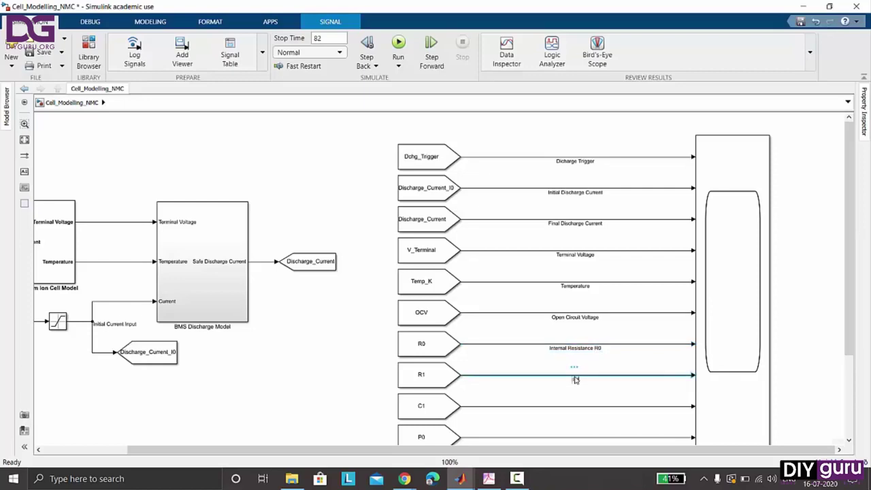
type("Internal Resistance")
key("BackSpace")
key("BackSpace")
key("BackSpace")
key("BackSpace")
key("BackSpace")
type("ance R1")
left_click(577, 407)
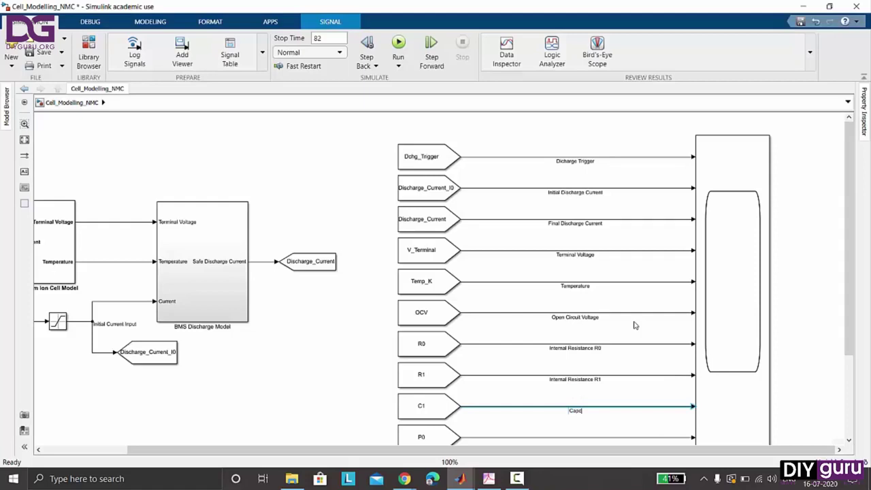
type("Capacitance")
Label the P0, P1 and P_Loss lines "Power Loss at R0", "Power Loss at R1" and "Total Power Loss".
scroll(618, 346, "down", 2)
left_click_drag(588, 299, 576, 241)
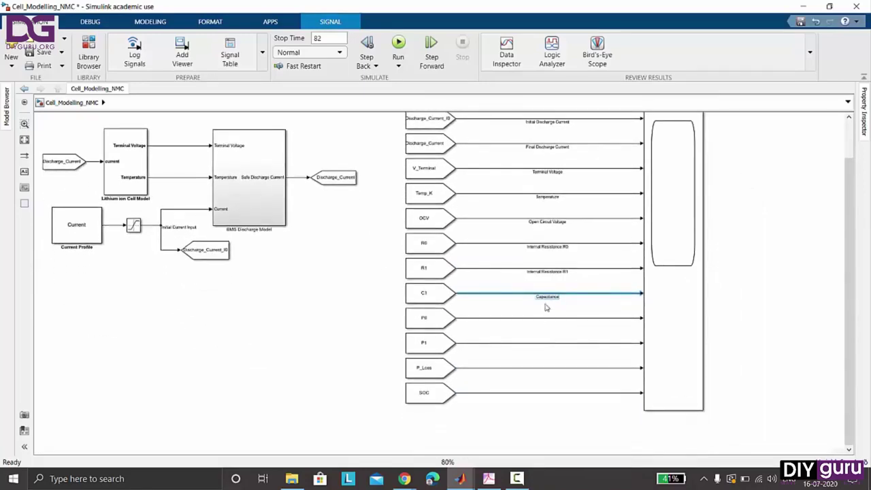
double_click(548, 322)
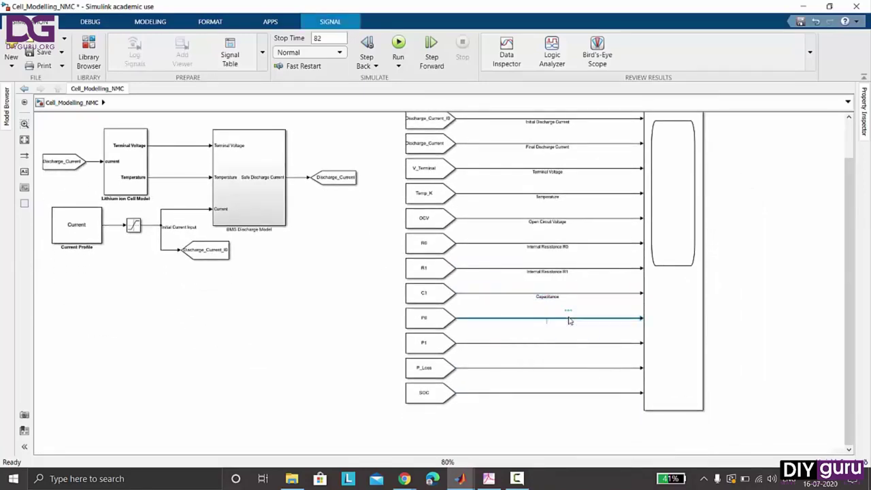
type("Pos")
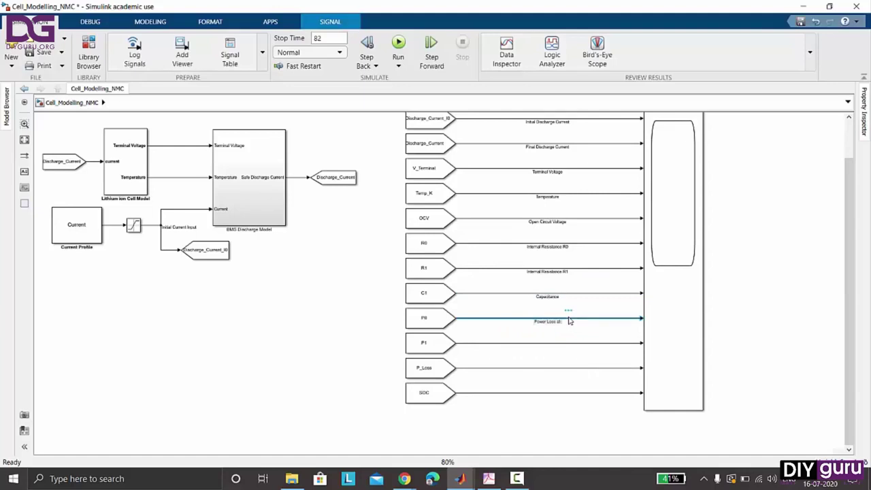
type("er Loss at R0")
left_click(547, 346)
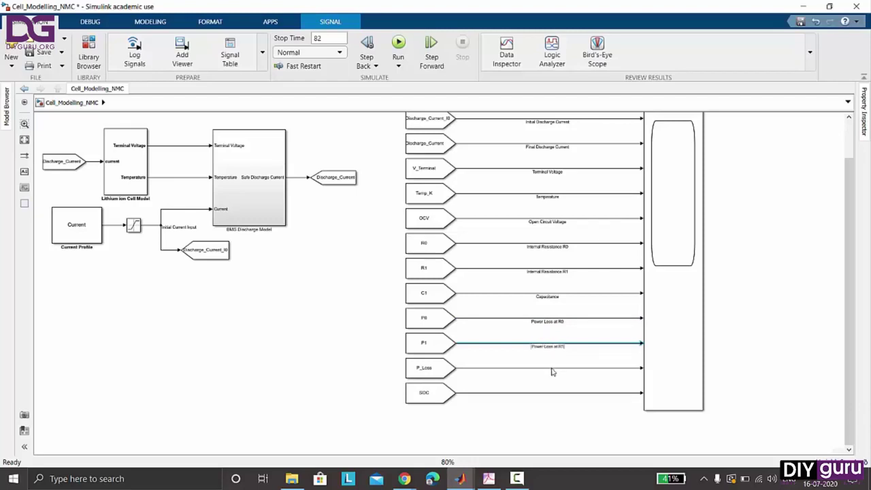
left_click(549, 369)
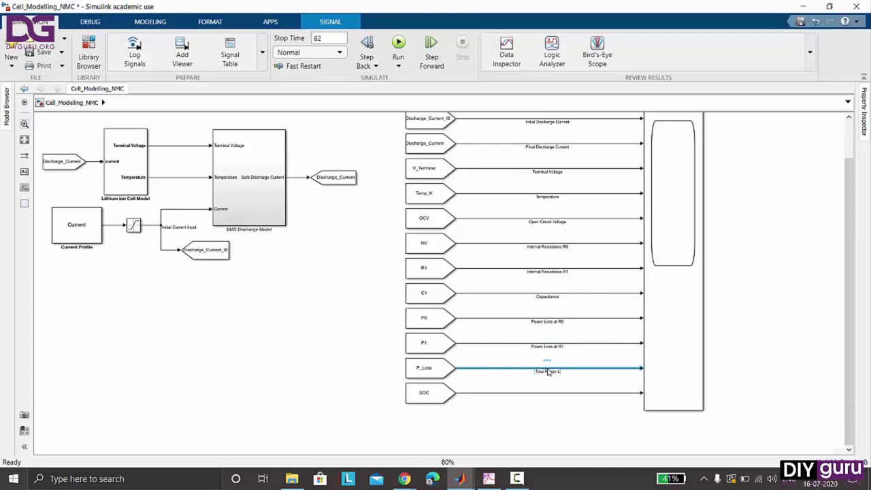
type("oss")
Label the line from the SOC block "State of charge".
left_click(546, 395)
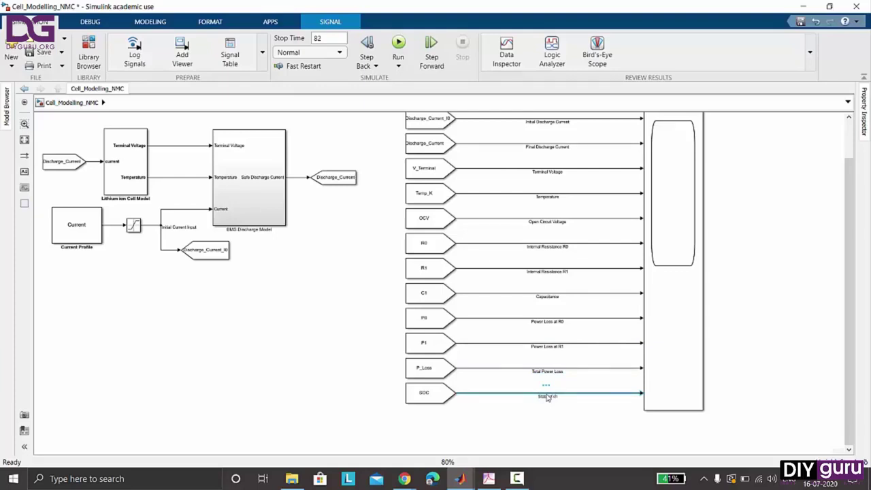
key("BackSpace")
key("BackSpace")
type("rge")
scroll(609, 247, "down", 4)
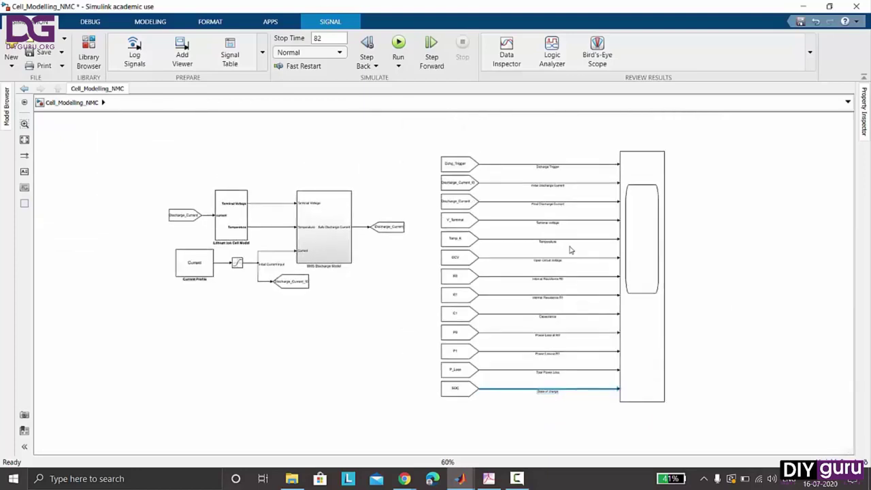
scroll(561, 238, "up", 2)
scroll(551, 241, "down", 2)
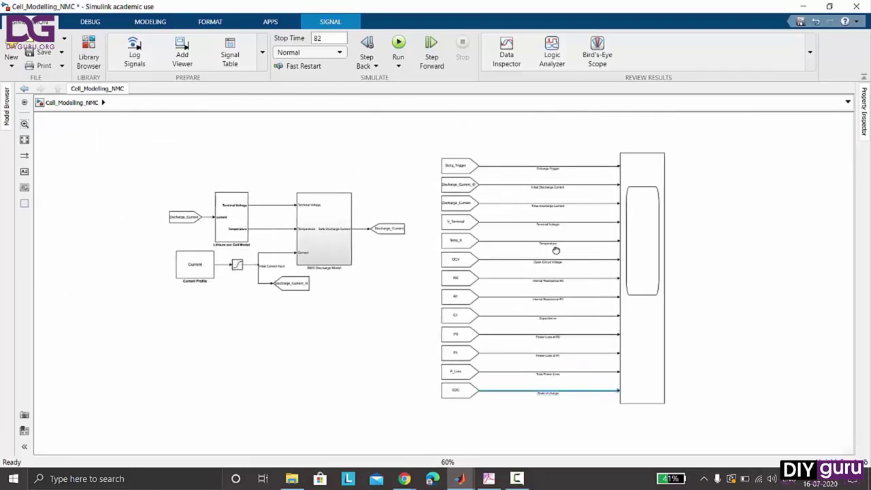
Enlarge the BMS Discharge Model block and move the Discharge_Current_I0 Goto, Current Profile and saturation blocks down to suit its Current input.
left_click_drag(154, 175, 411, 305)
left_click(325, 343)
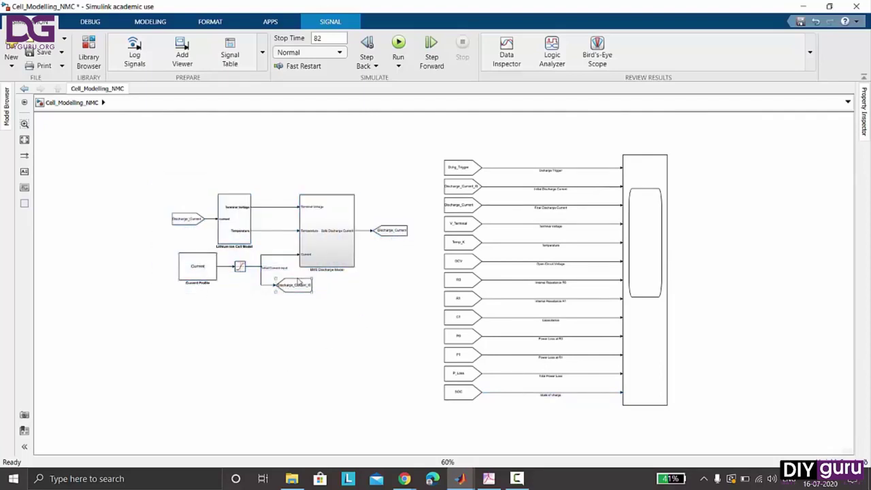
left_click(316, 252)
left_click_drag(353, 268, 382, 308)
left_click_drag(292, 290, 287, 321)
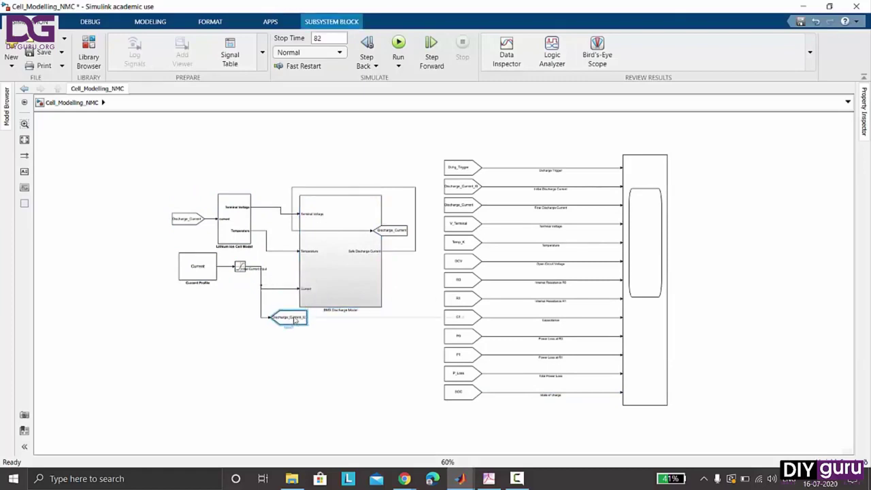
left_click(202, 275)
left_click_drag(202, 275, 179, 309)
left_click_drag(239, 268, 220, 300)
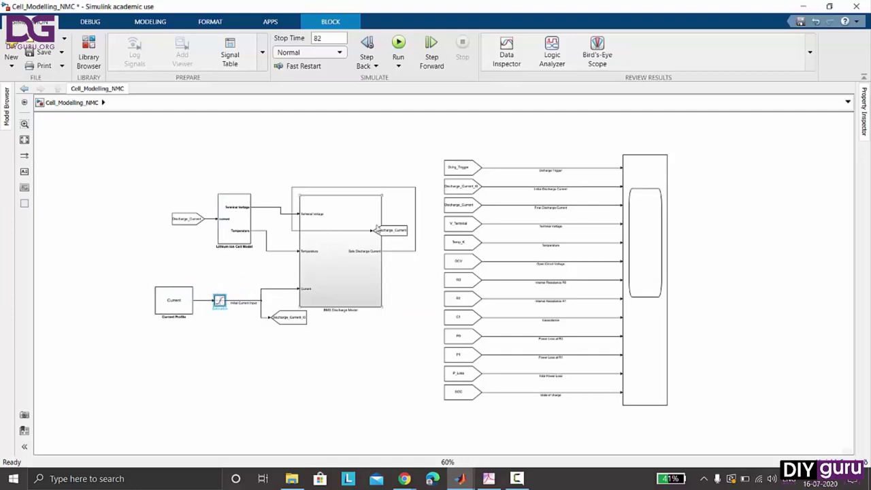
Shift the From blocks and Scope to the right, and place the Discharge_Current Goto block level with the BMS Discharge Model output.
left_click(390, 230)
left_click_drag(393, 230, 411, 266)
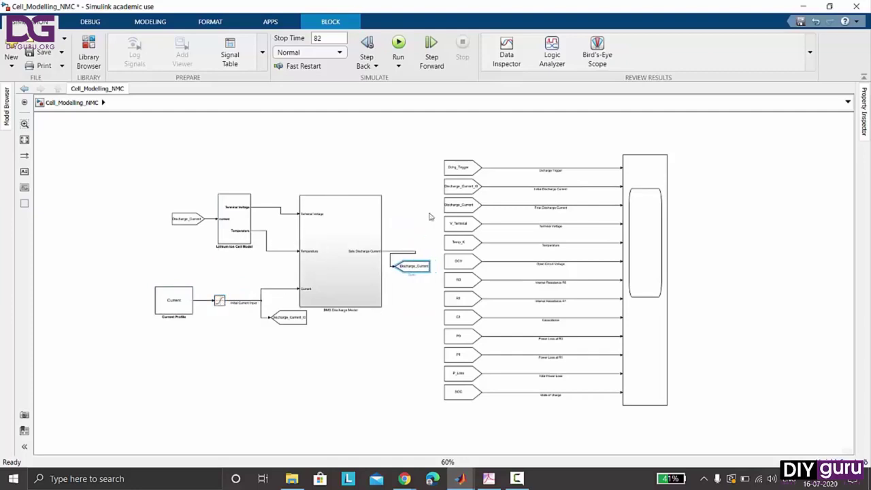
mouse_move(432, 147)
left_mouse_down()
mouse_move(607, 419)
mouse_move(659, 409)
mouse_move(682, 416)
left_mouse_up()
left_click_drag(646, 359, 764, 368)
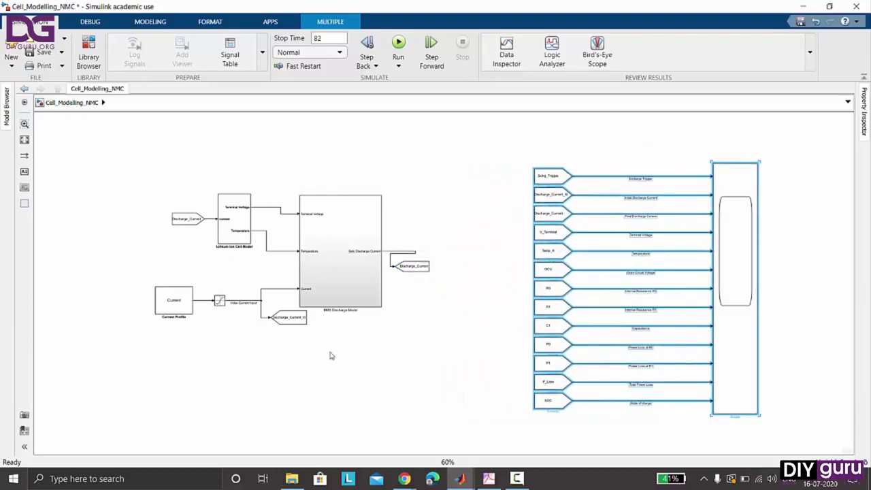
left_click(331, 356)
left_click_drag(418, 272, 446, 257)
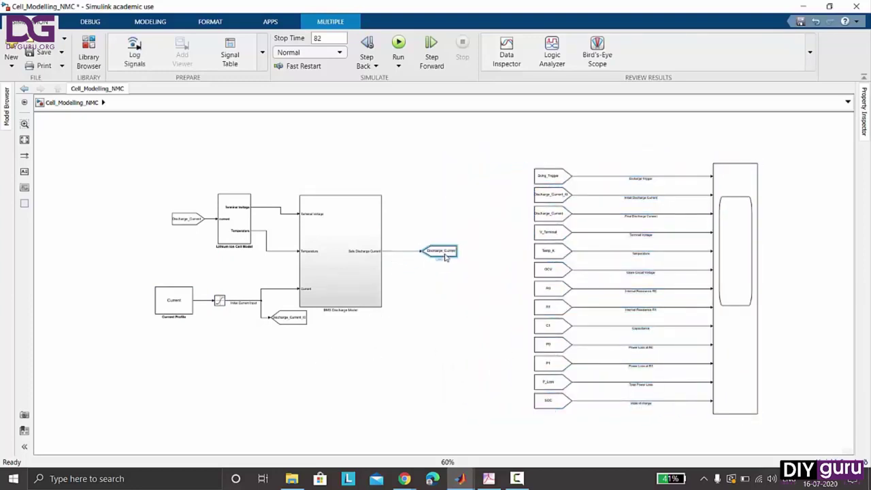
Enlarge the BMS Discharge Model further, level its Current input with the saturation block, and reposition both Goto blocks clear of it with straight output wiring.
left_click_drag(381, 307, 407, 324)
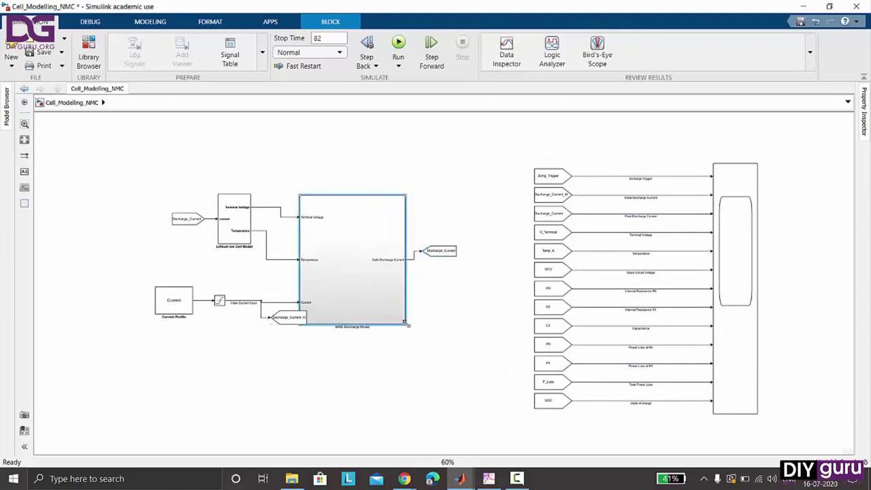
left_click(280, 318)
left_click_drag(277, 329, 275, 361)
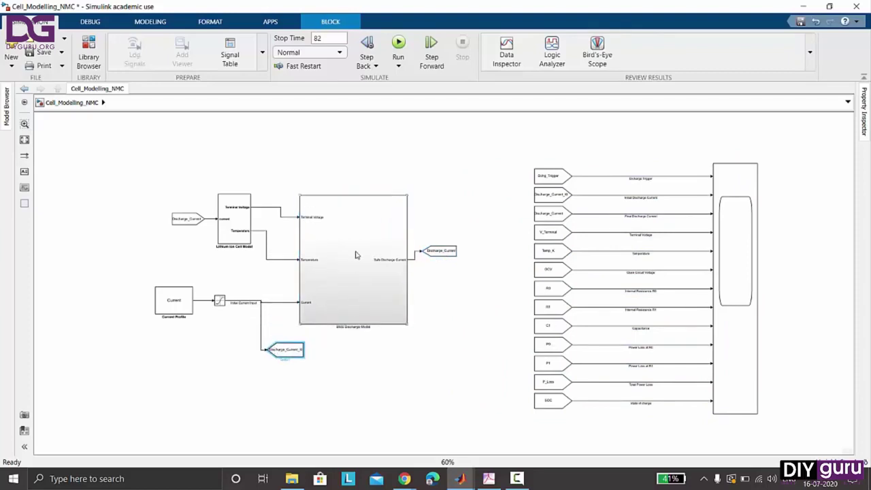
left_click_drag(341, 298, 344, 295)
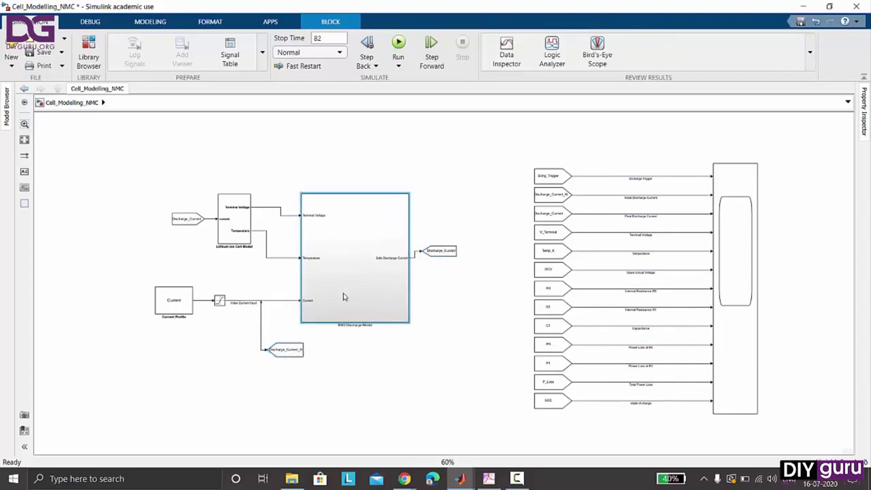
left_click_drag(442, 256, 449, 264)
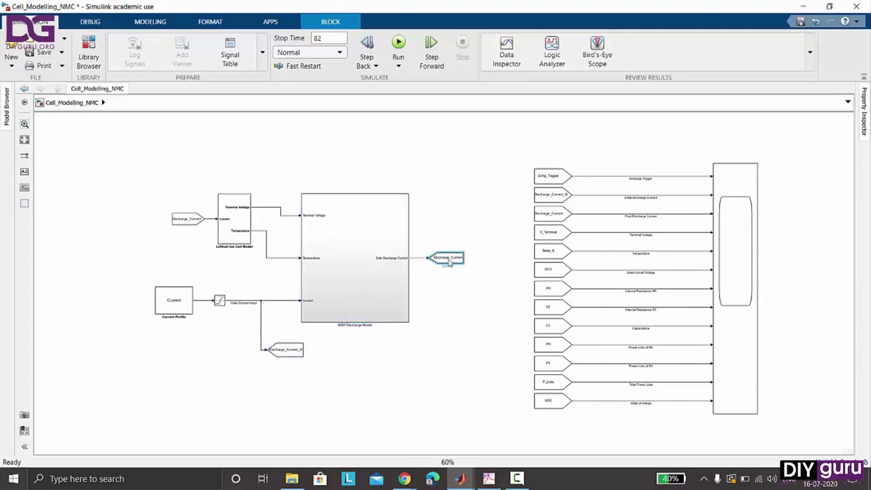
left_click(436, 296)
Enlarge the Lithium ion Cell Model so its outputs line up with the BMS inputs, and set the Discharge_Current From block level with its input.
left_click(235, 234)
left_click_drag(235, 235, 256, 279)
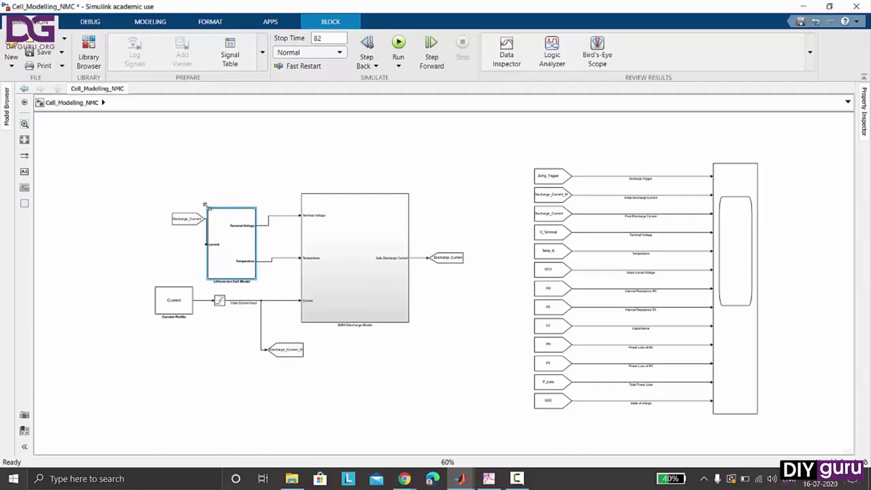
left_click_drag(208, 207, 171, 239)
key("Right")
key("Right")
key("Right")
left_click(116, 279)
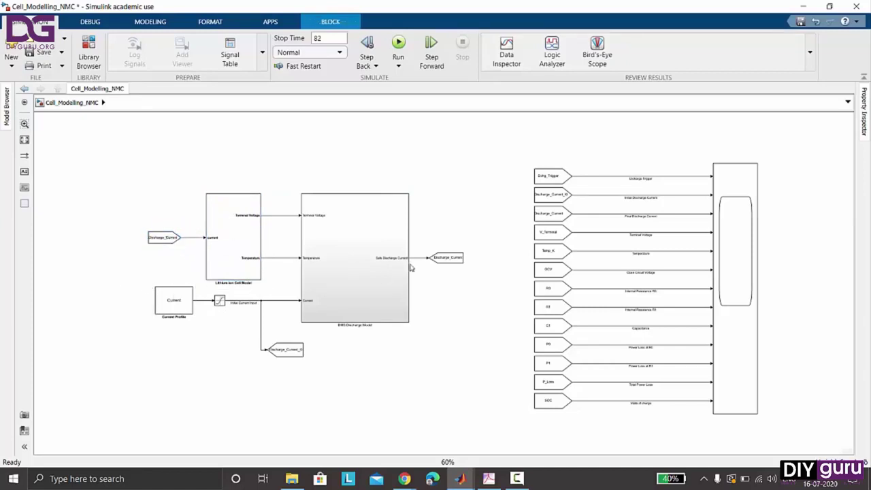
Move the From blocks, labelled lines and Scope together closer to the BMS Discharge Model and slightly upward.
left_click_drag(518, 143, 781, 434)
left_click_drag(739, 354, 685, 322)
left_click(742, 320)
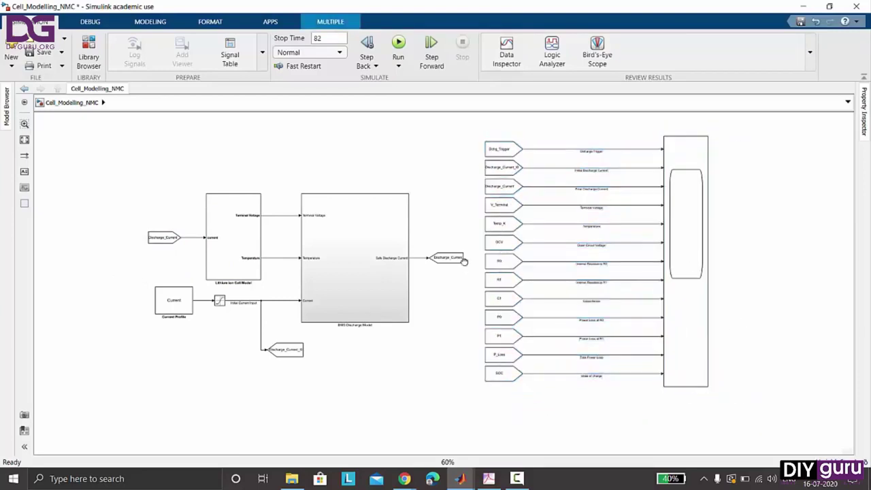
scroll(465, 261, "up", 2)
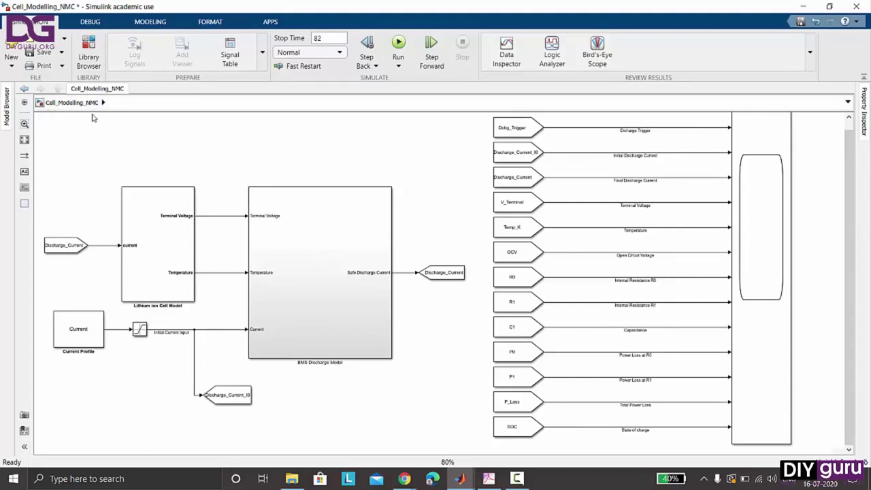
Start saving a copy of the model in the Basic BMS Modelling folder with the file name bms_model.
left_click(60, 61)
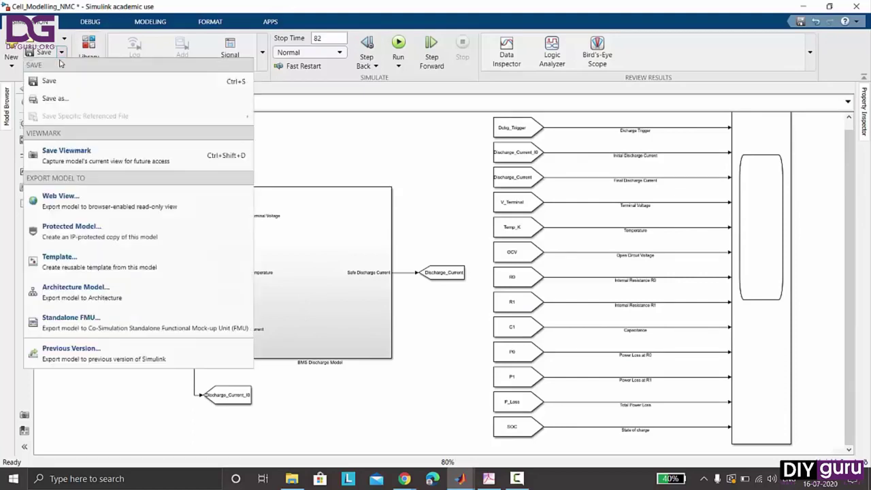
left_click(58, 97)
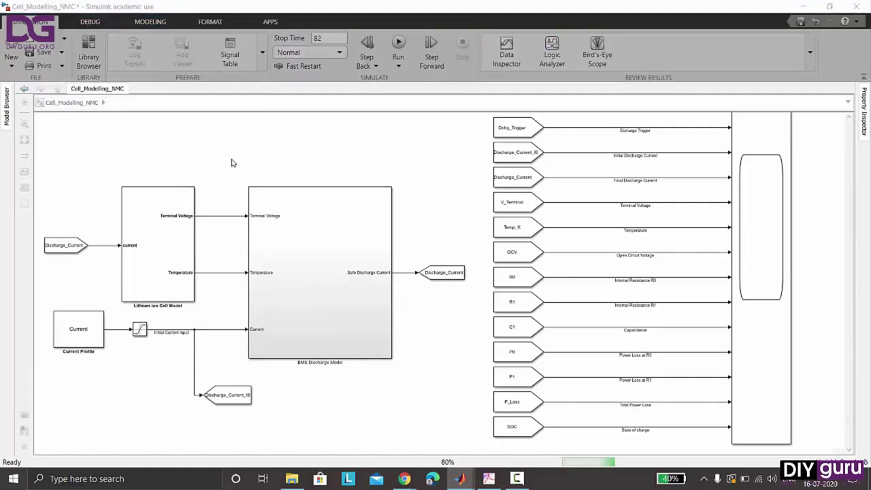
left_click(160, 40)
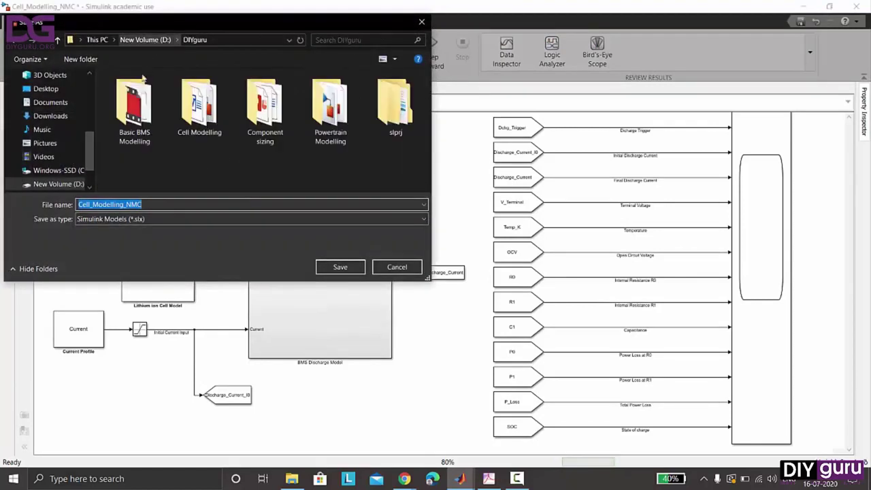
left_click(134, 102)
double_click(134, 102)
left_click(149, 204)
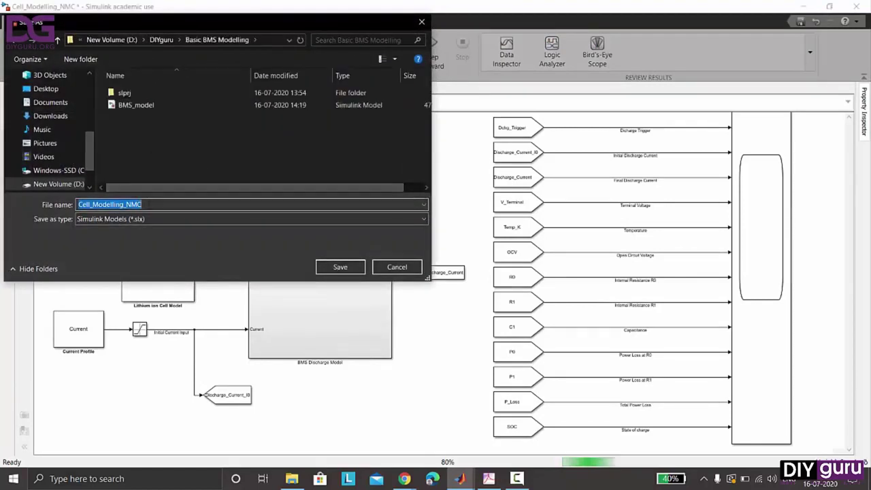
type("bms_")
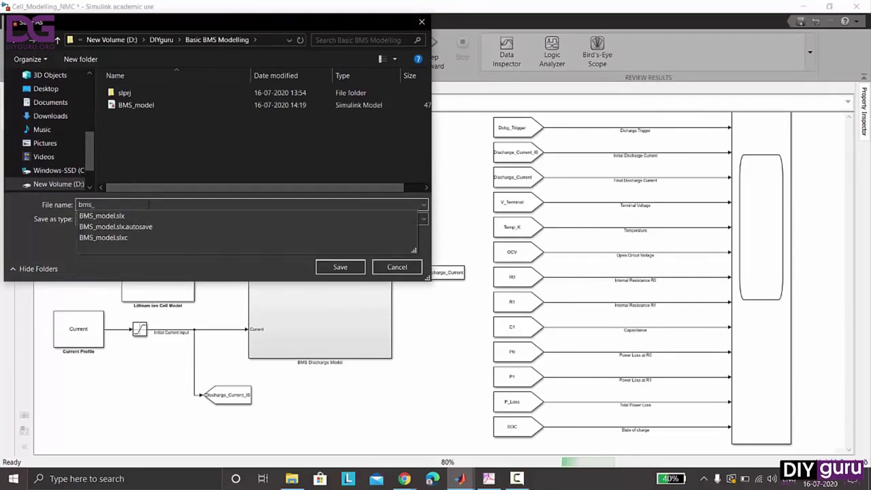
type("model")
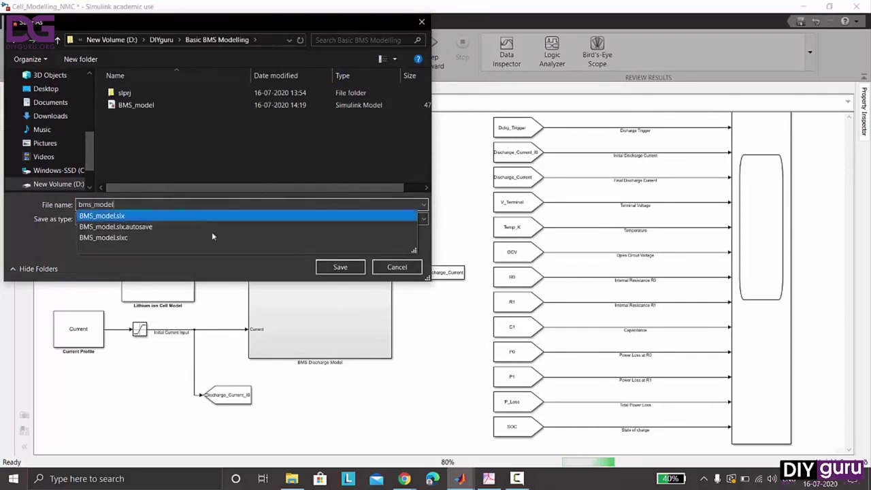
left_click(173, 175)
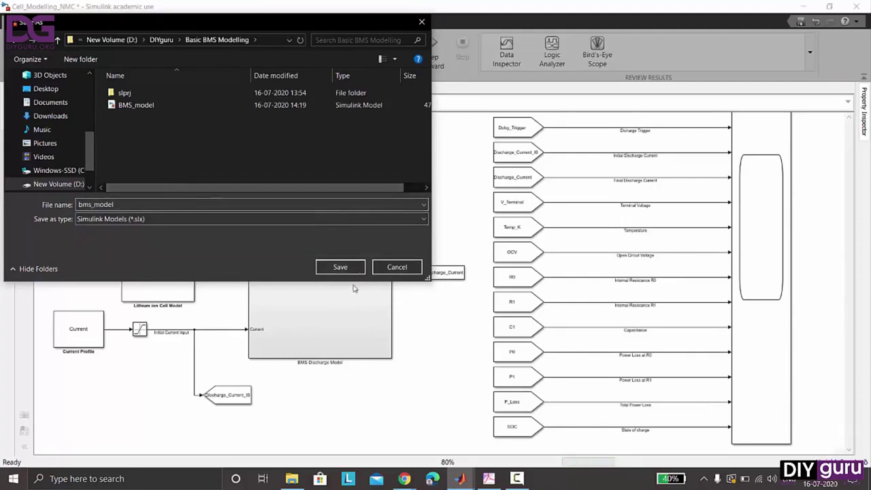
Try to save the copy as bms_model, declining to replace the existing file.
left_click(338, 268)
left_click(448, 242)
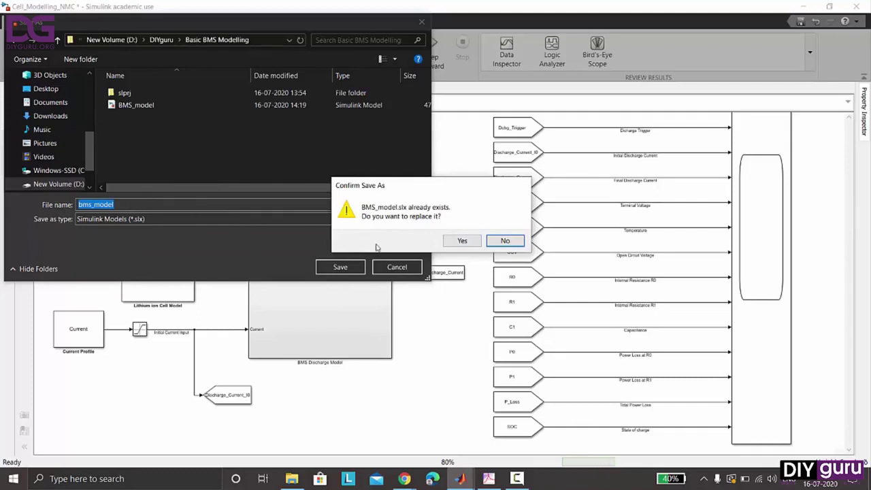
left_click(504, 241)
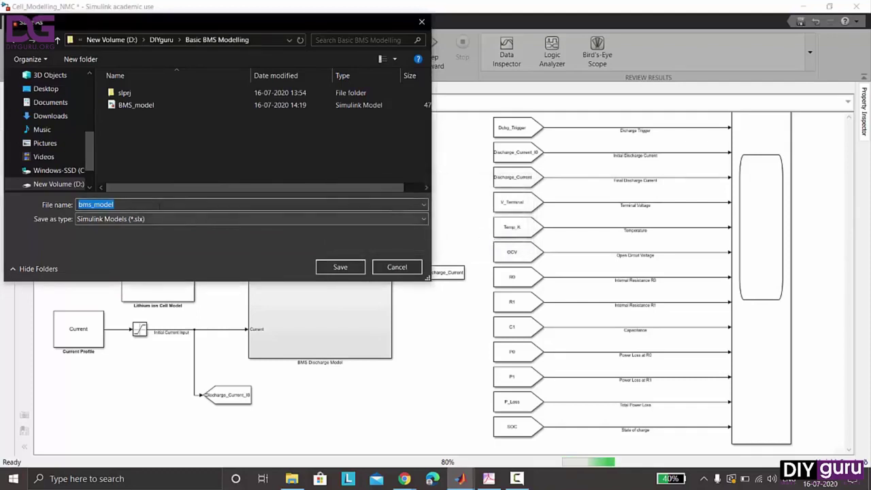
left_click(322, 267)
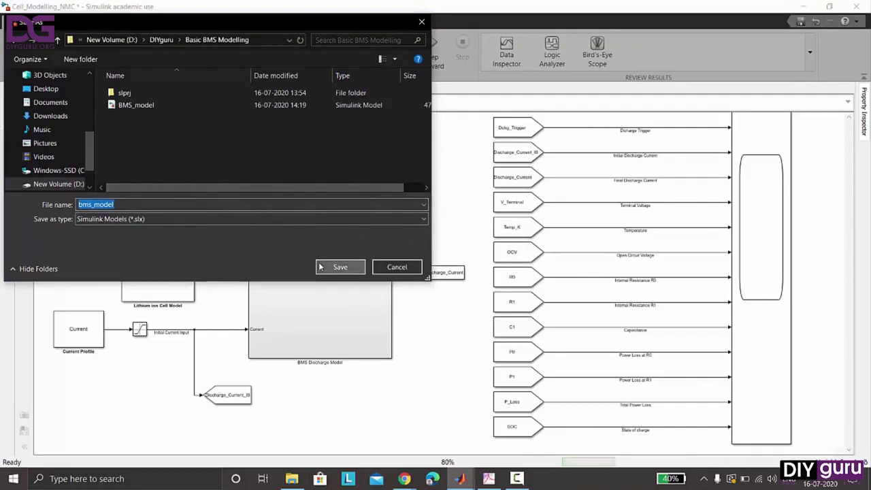
left_click(503, 240)
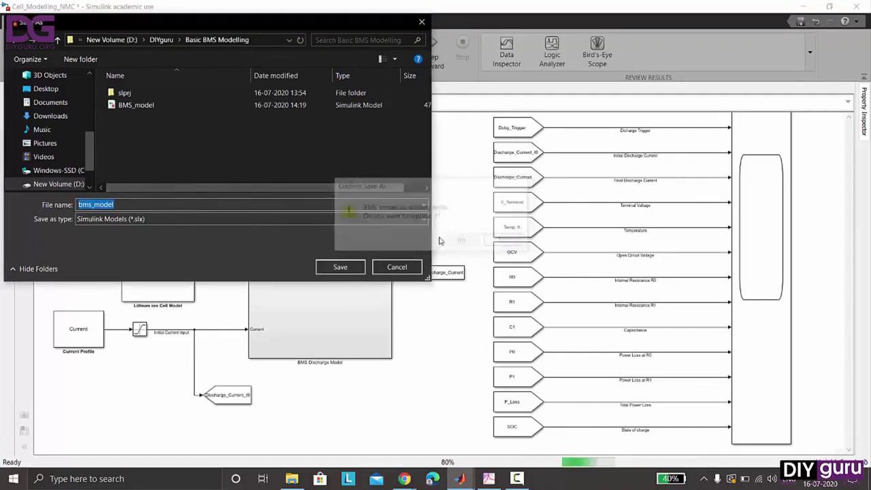
Change the file name to bms_model1 and save the model.
left_click(125, 204)
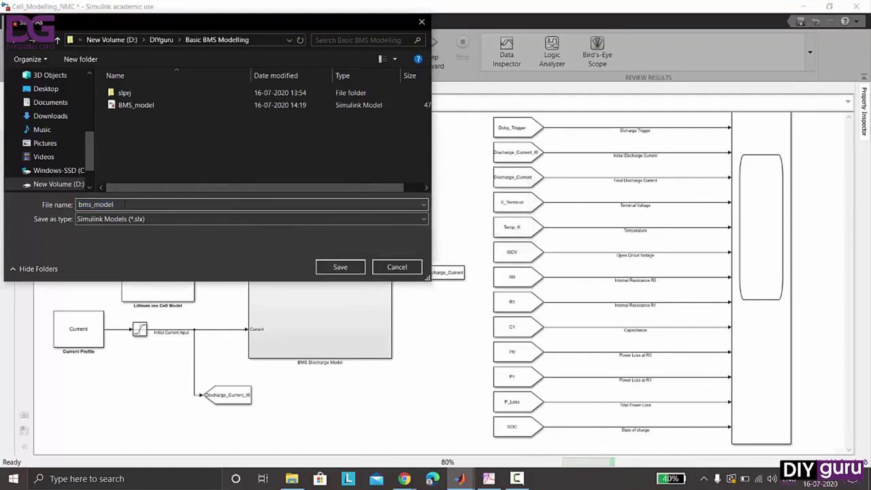
type("1")
left_click(333, 267)
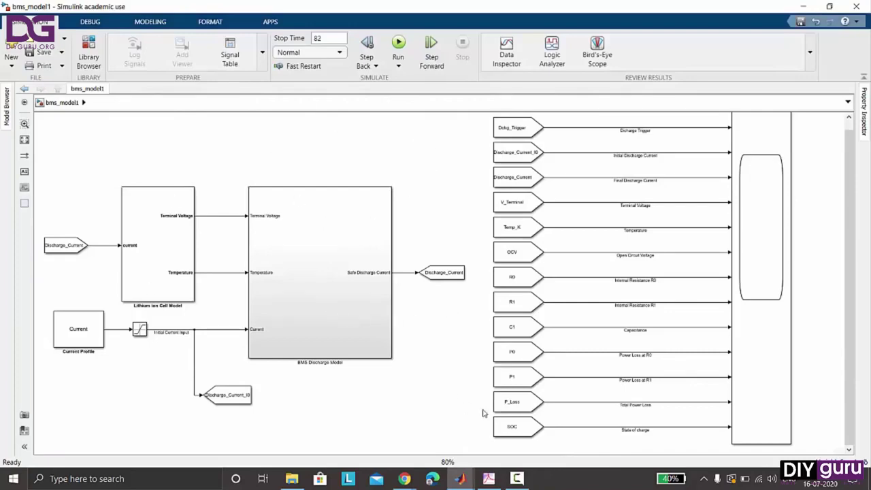
mouse_move(460, 478)
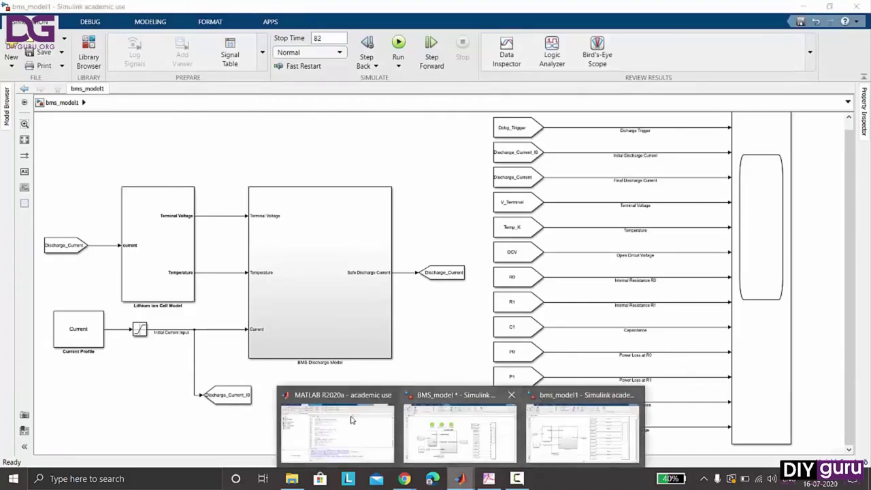
mouse_move(333, 416)
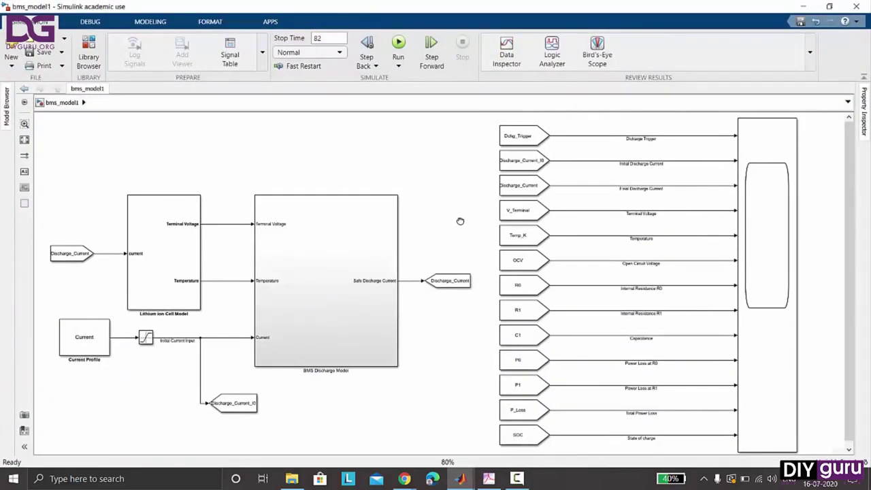
Add a Lamp block from the Simulink Dashboard library in the empty area above the Lithium ion Cell Model.
double_click(153, 155)
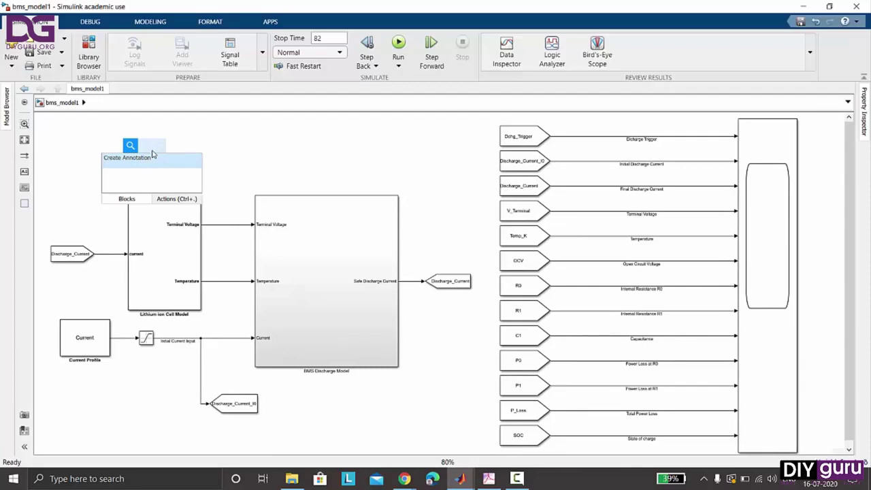
type("la")
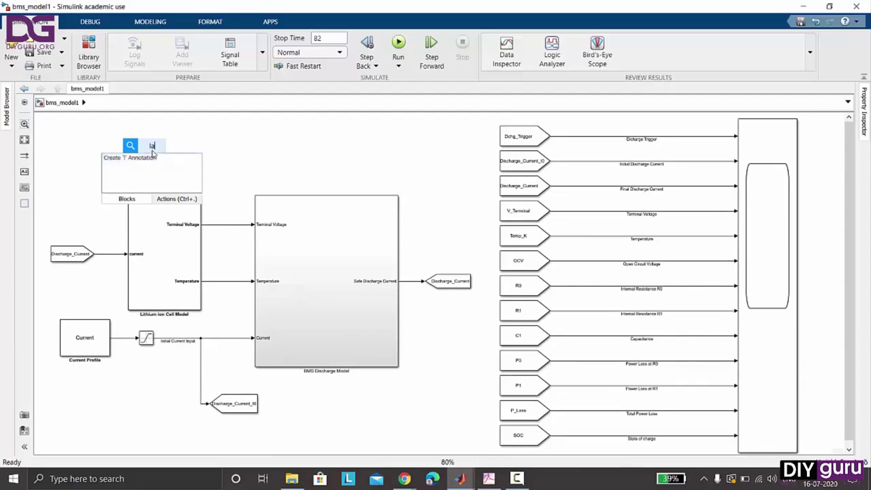
type("mp")
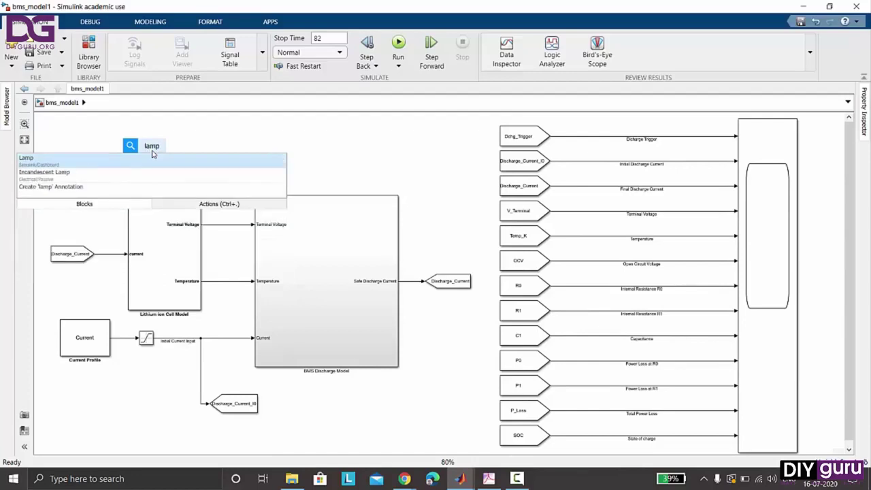
left_click(157, 162)
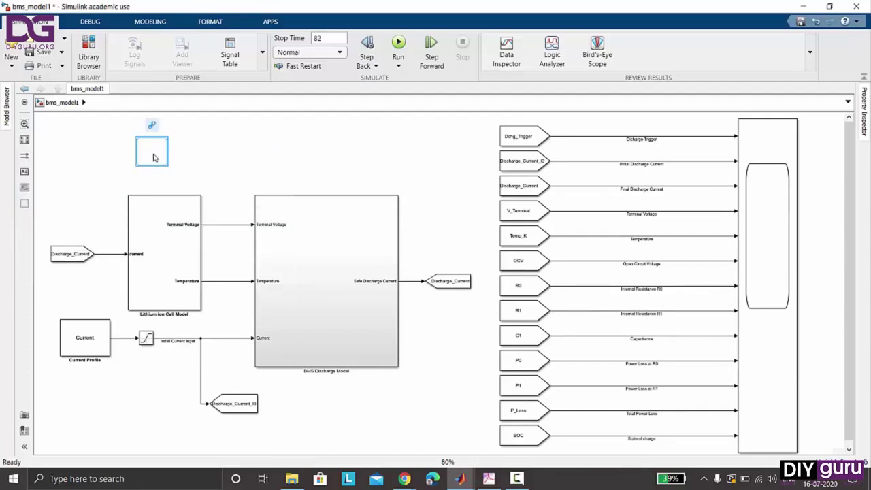
left_click_drag(172, 164, 181, 169)
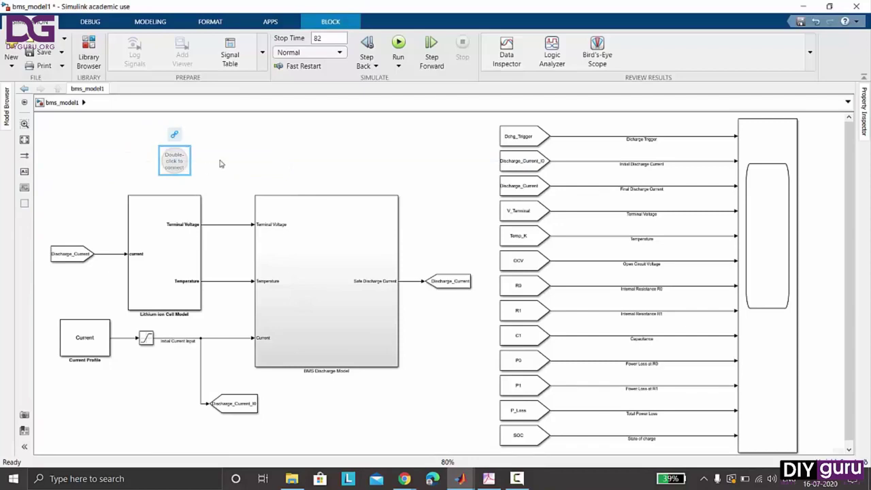
Configure the Lamp with its label set to Hide and an added state 1 coloured red.
double_click(175, 159)
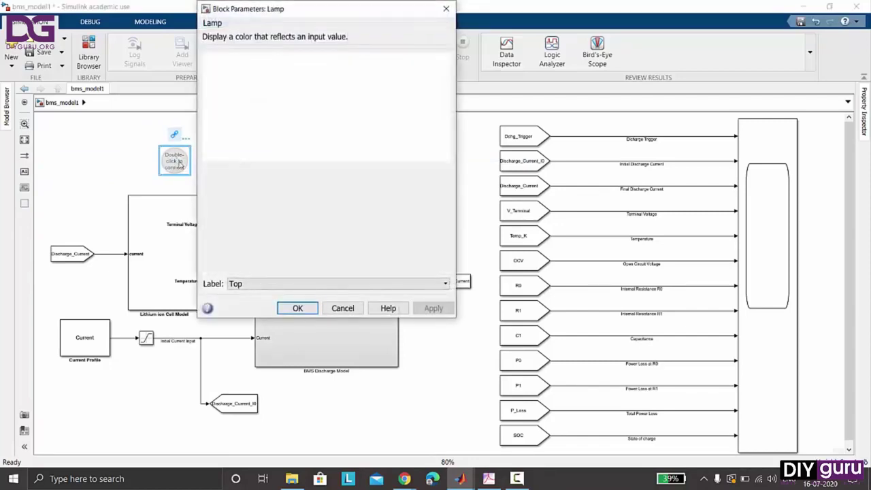
left_click(239, 284)
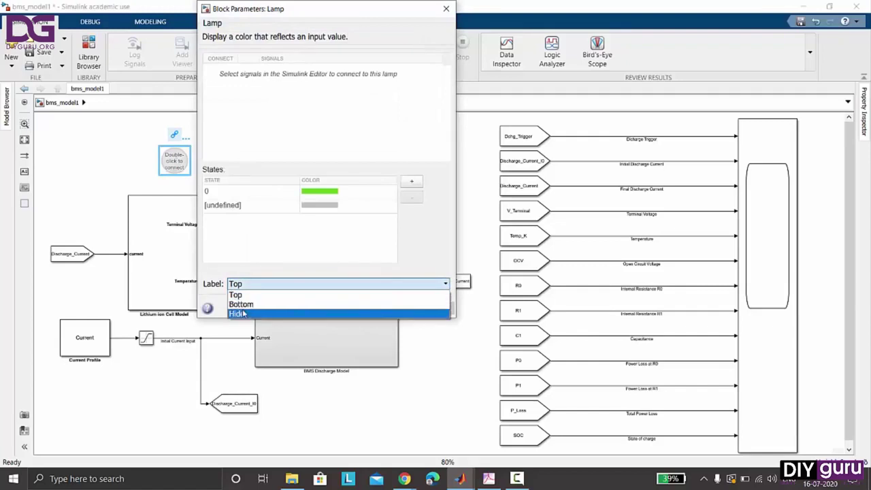
left_click(242, 313)
left_click(411, 182)
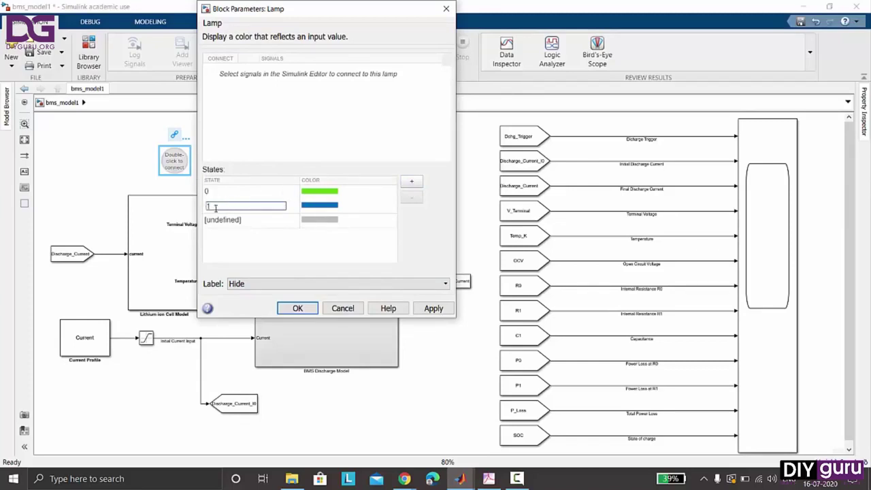
left_click(311, 212)
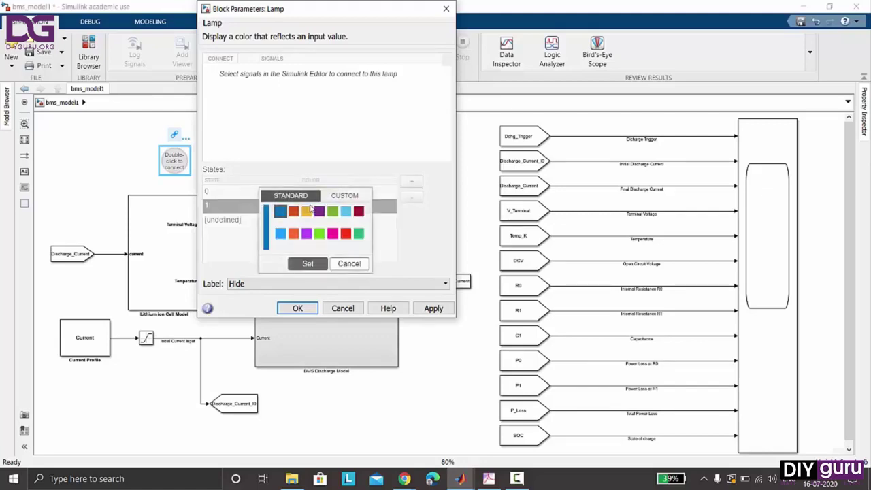
left_click(346, 234)
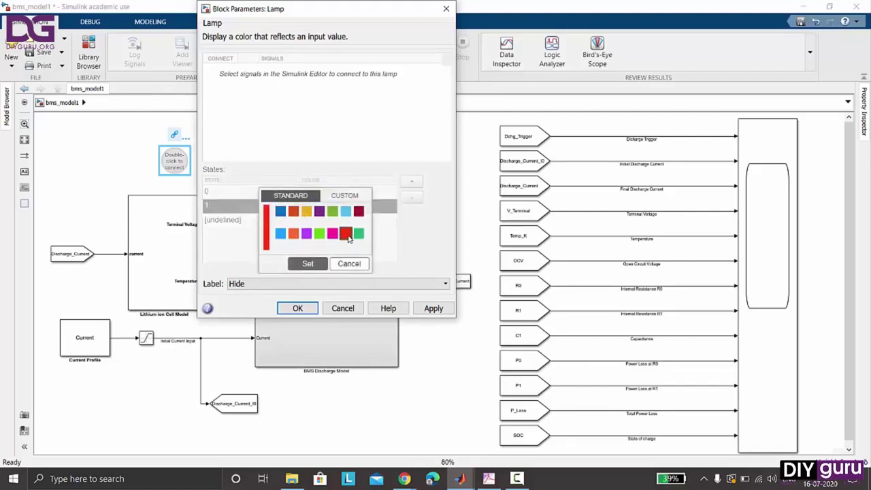
left_click(308, 264)
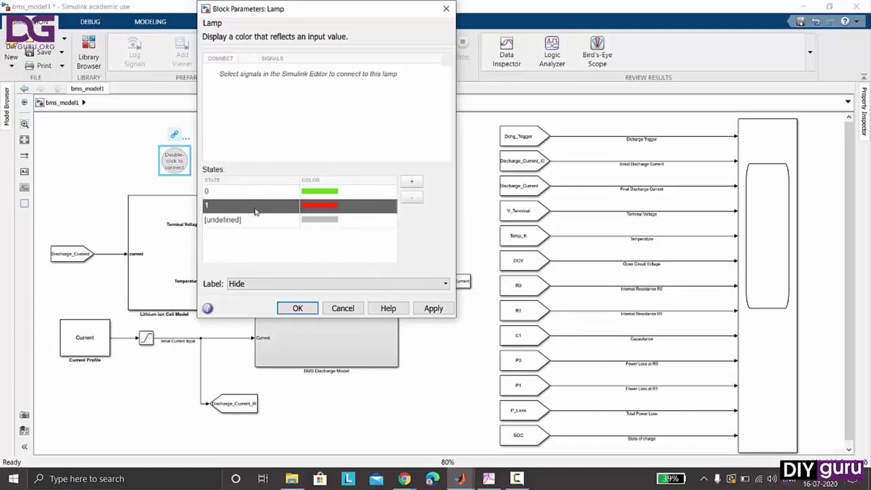
left_click(419, 308)
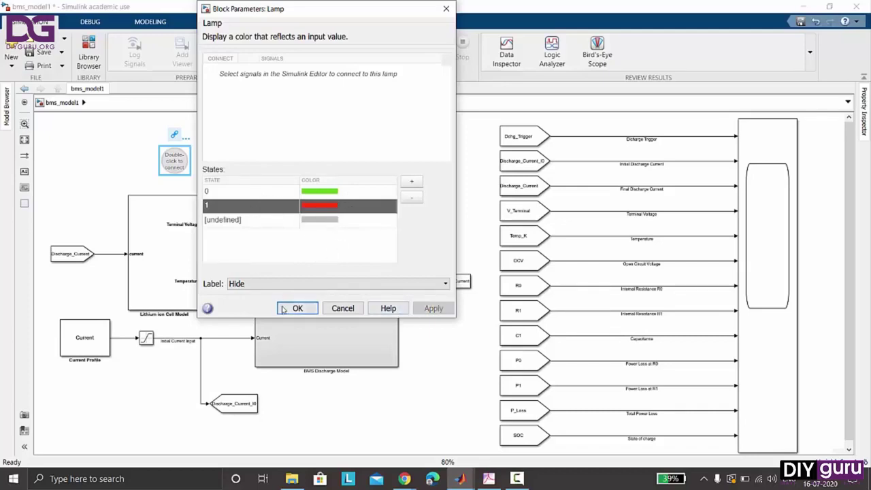
left_click(285, 309)
Duplicate the configured Lamp twice to form a row of three lamps above the two subsystems.
left_click(193, 160)
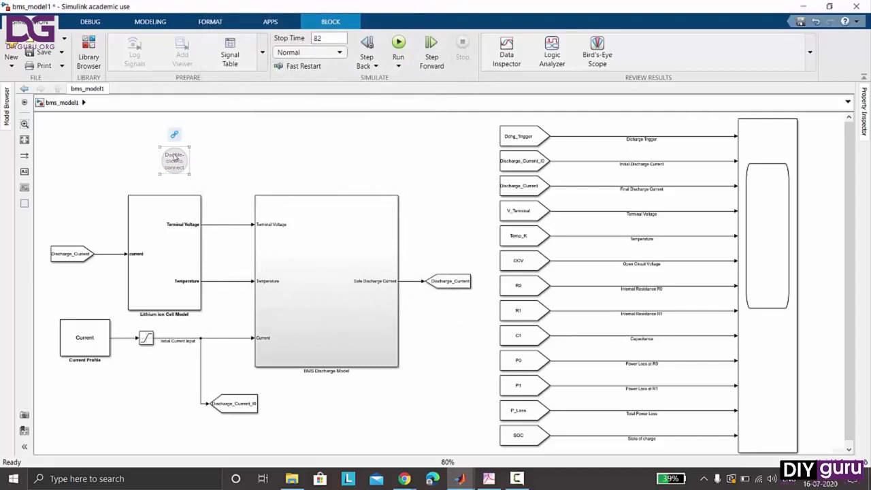
left_click(175, 157)
left_click_drag(175, 157, 300, 169)
Turn on the block name display for the first lamp in the row.
left_click(177, 165)
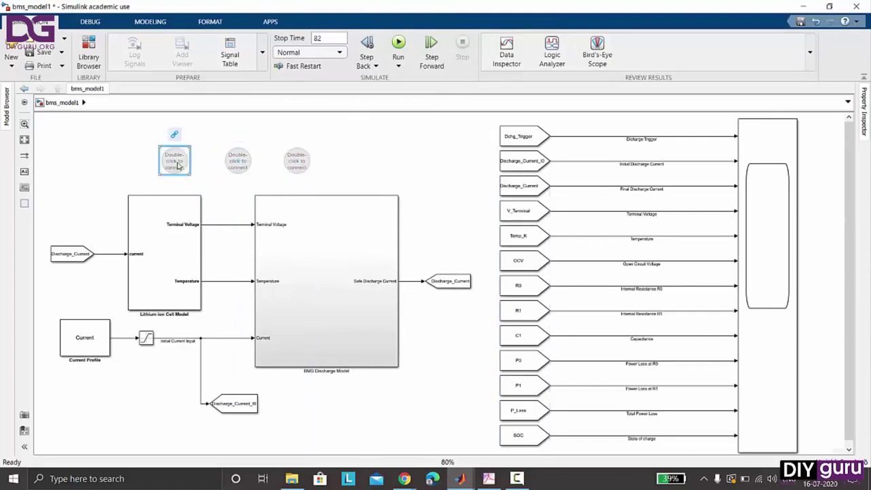
right_click(178, 165)
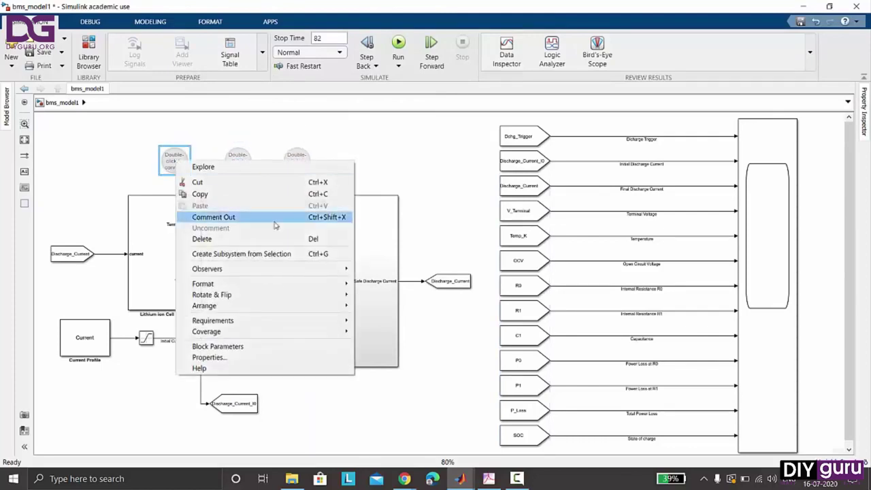
mouse_move(345, 287)
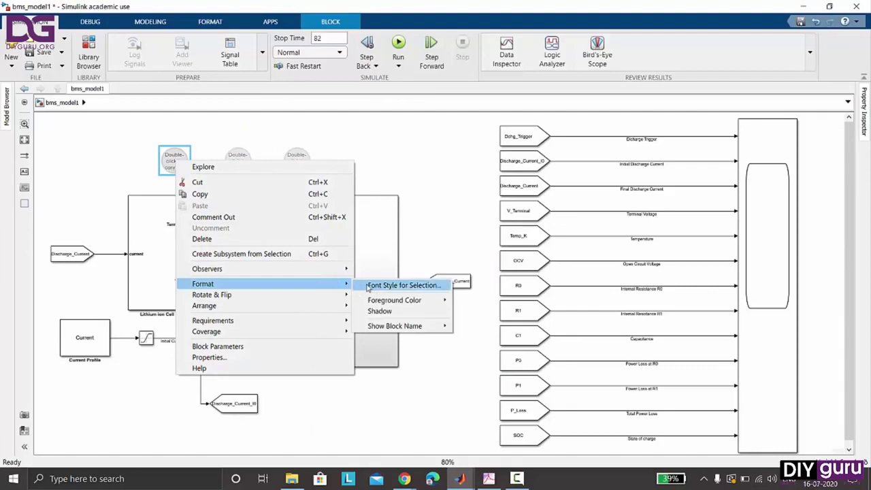
mouse_move(426, 330)
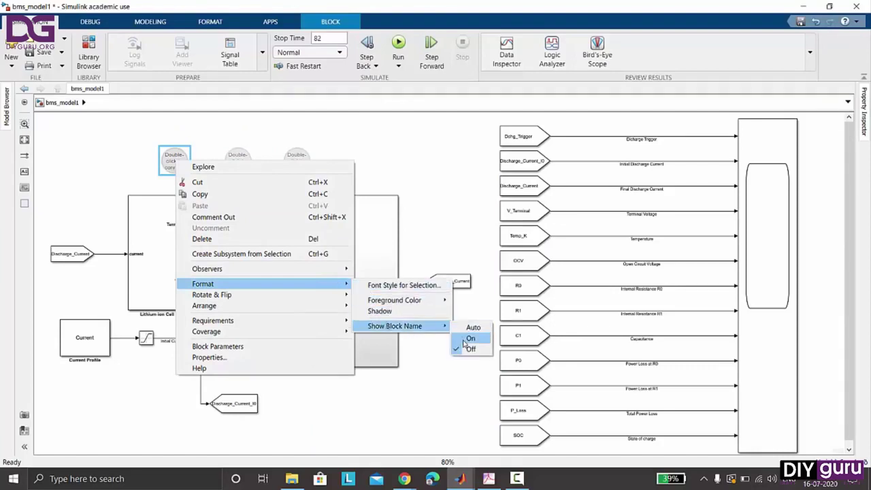
left_click(469, 338)
Turn on the block name display for the middle lamp in the row.
left_click(232, 161)
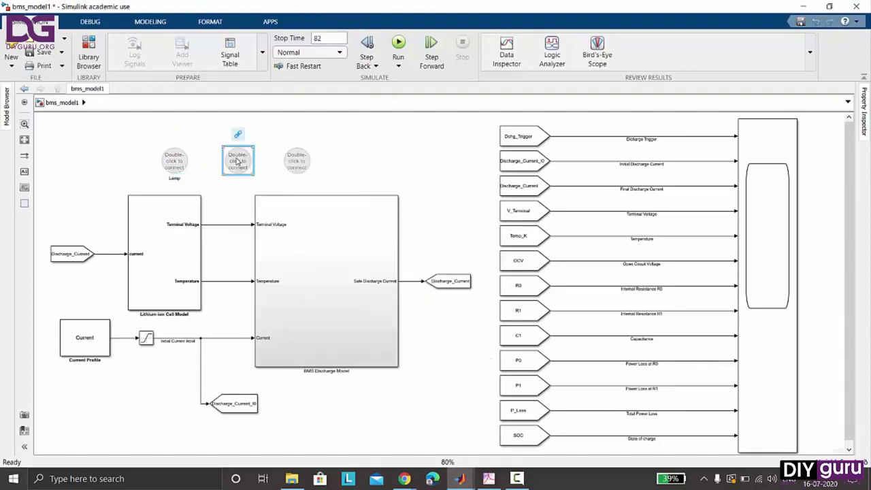
right_click(233, 158)
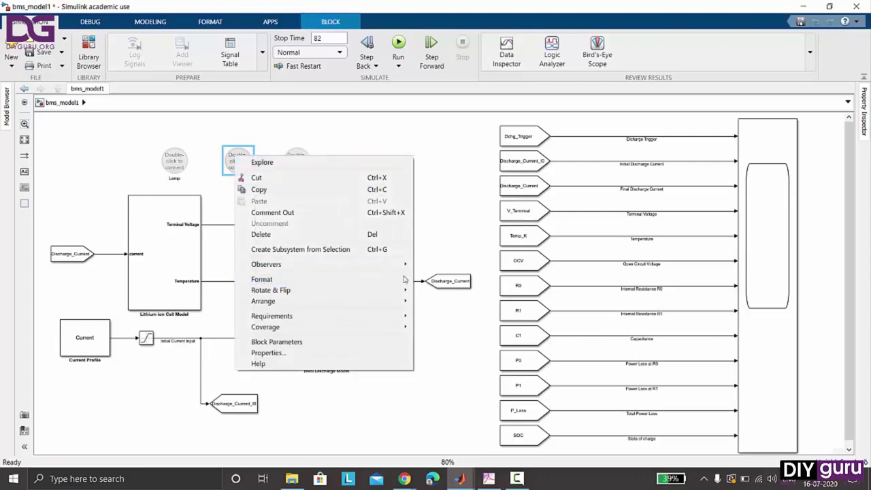
mouse_move(405, 279)
mouse_move(476, 323)
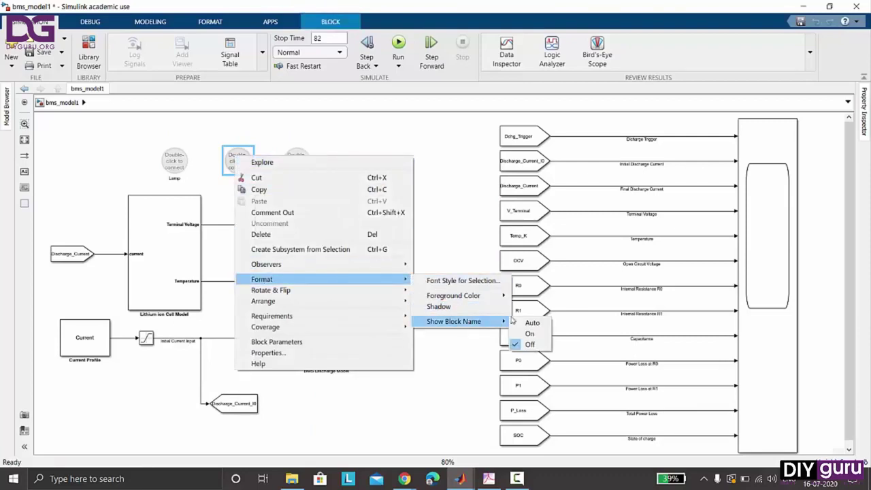
left_click(528, 334)
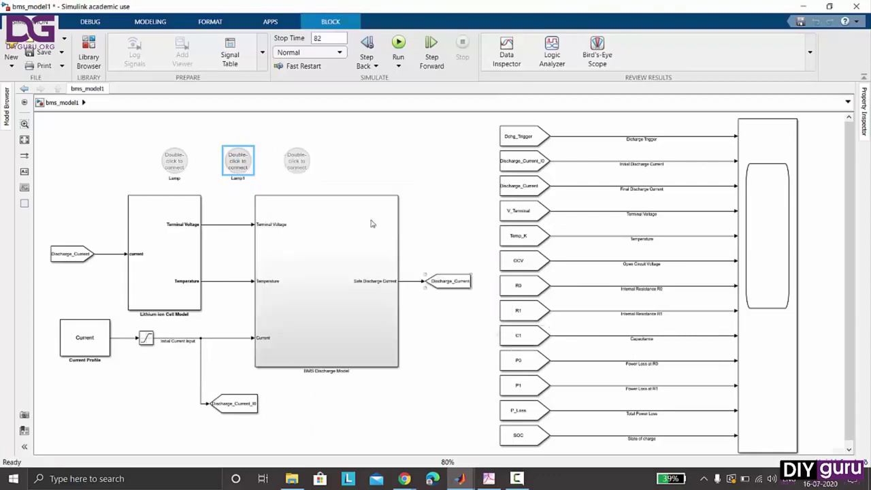
Turn on the block name display for the third lamp in the row.
left_click(296, 165)
right_click(296, 168)
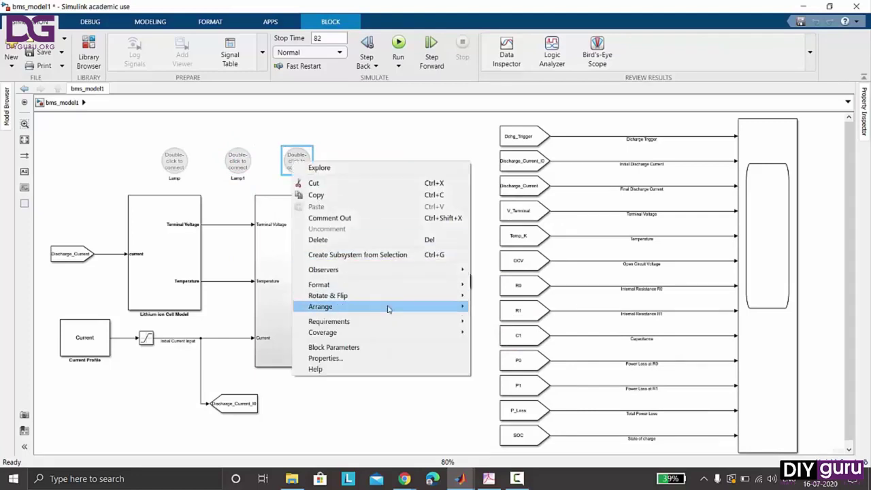
mouse_move(439, 307)
mouse_move(466, 284)
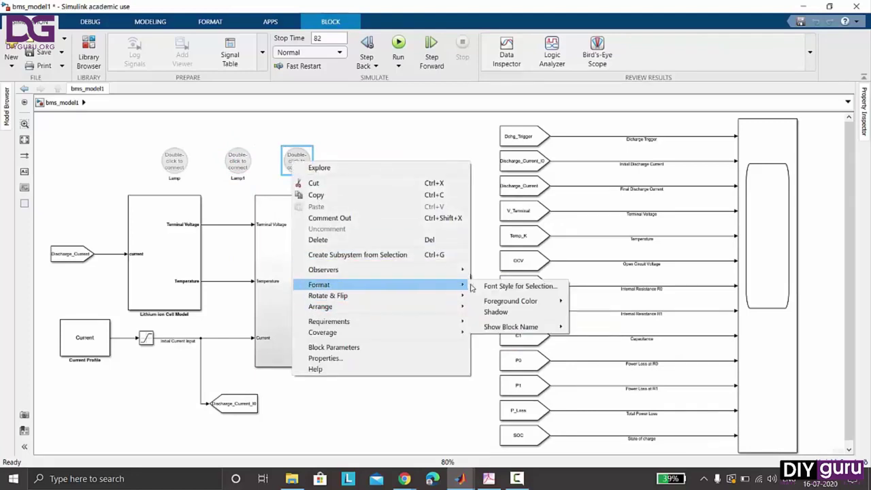
mouse_move(479, 328)
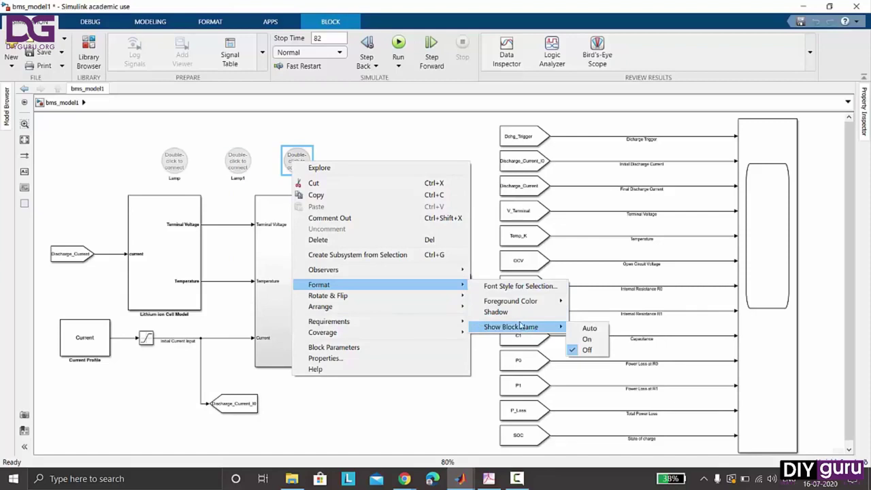
left_click(579, 339)
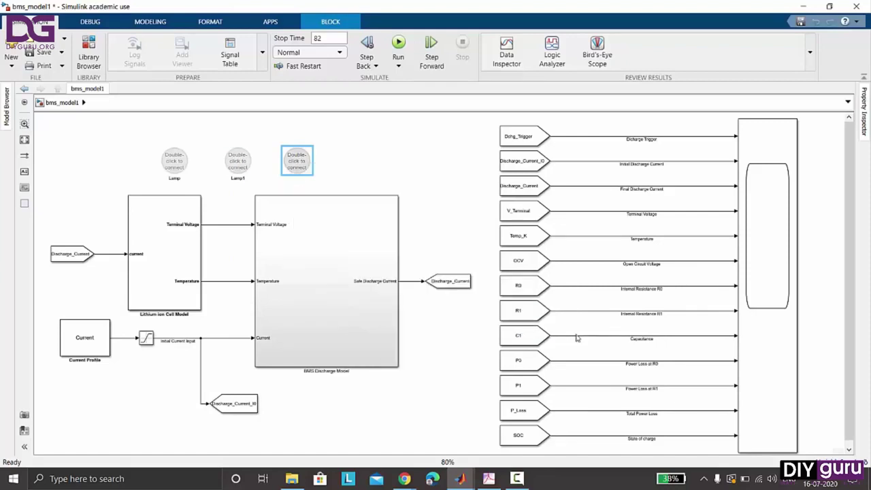
Rename the three lamps, in row order, as Under Voltage, Over Current and Temperature.
left_click(177, 178)
double_click(175, 178)
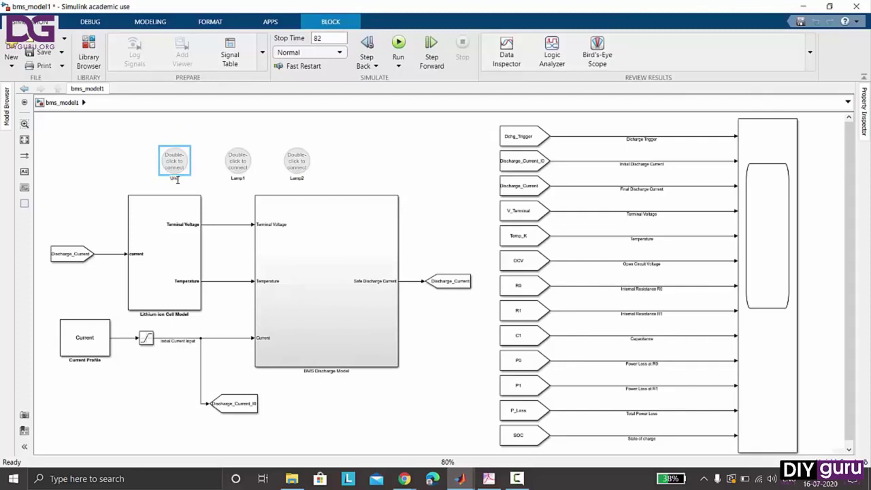
type("Under Voltage")
left_click(237, 160)
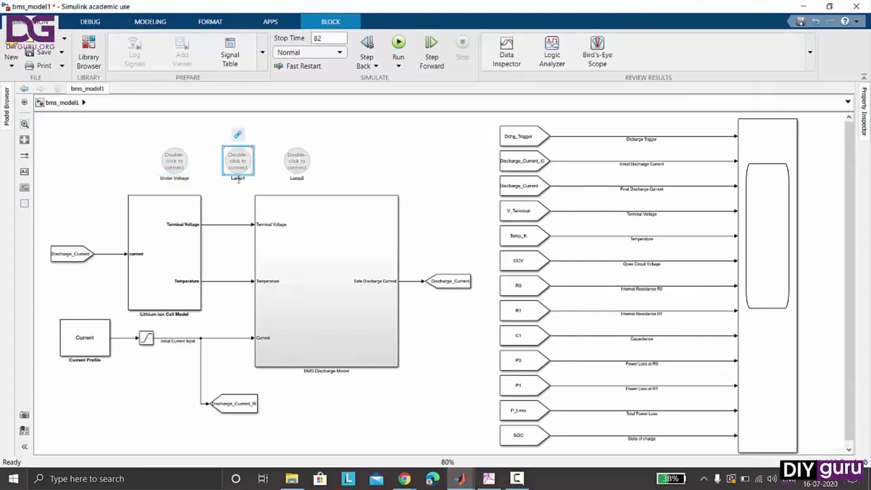
double_click(238, 178)
type("Over Current")
left_click(303, 177)
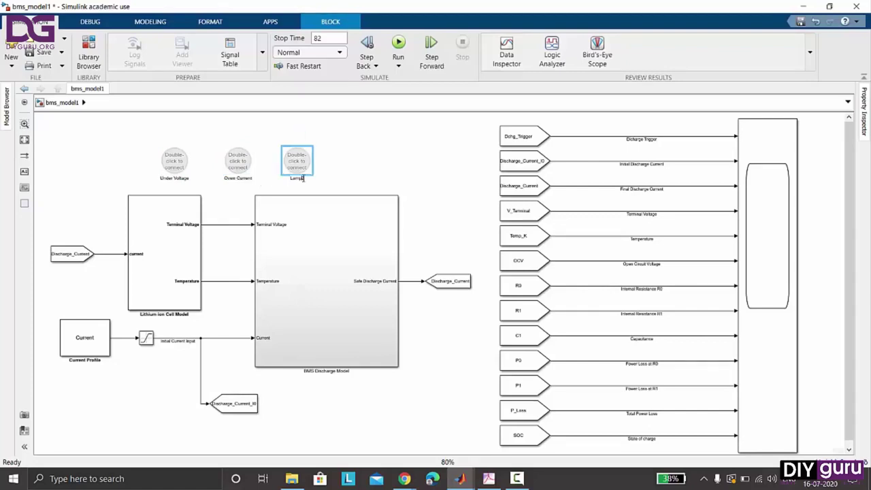
type("Temperature")
left_click(389, 175)
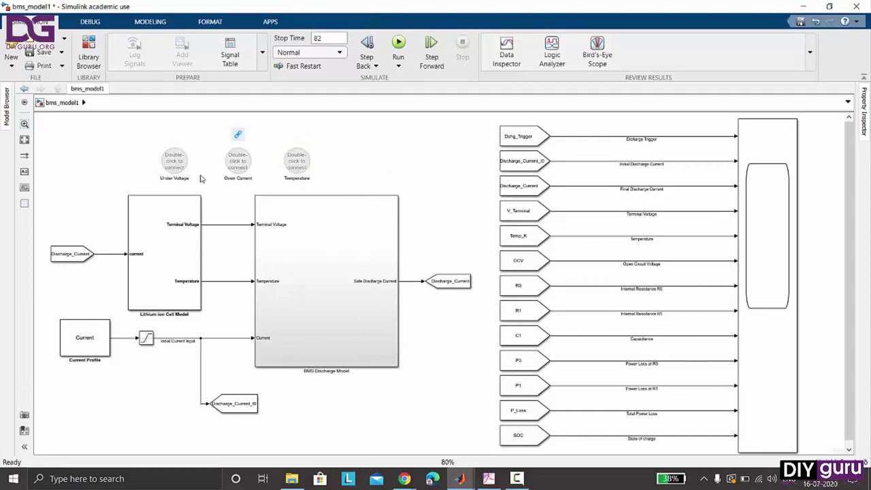
Connect the Under Voltage lamp to the Under Voltage Protection Trigger signal in the Protection Logic Block, and return to the top level of bms_model1.
double_click(177, 166)
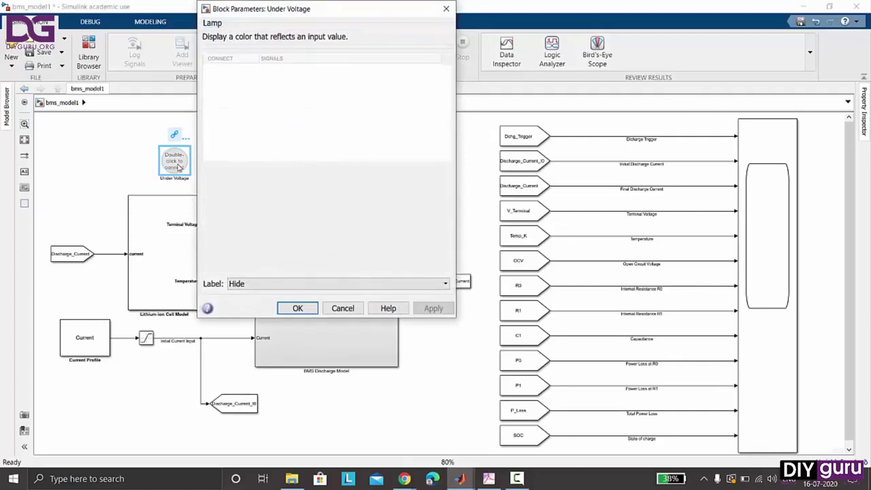
left_click(342, 307)
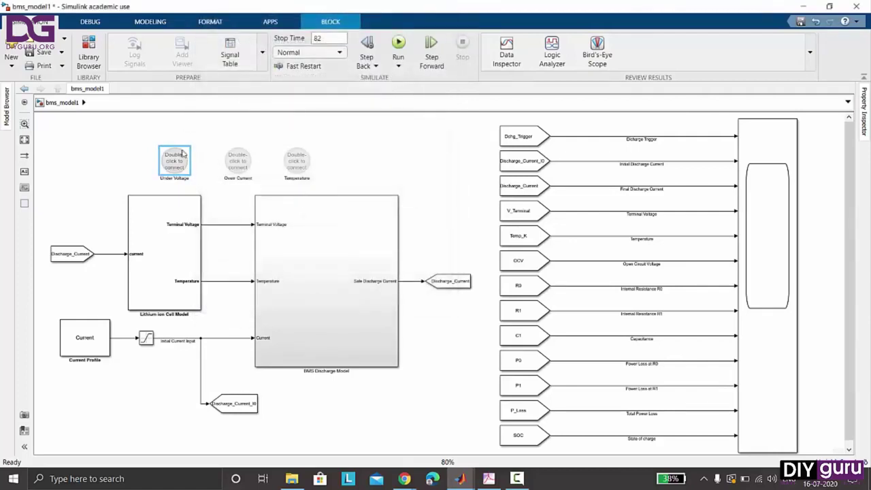
mouse_move(177, 148)
left_click(175, 137)
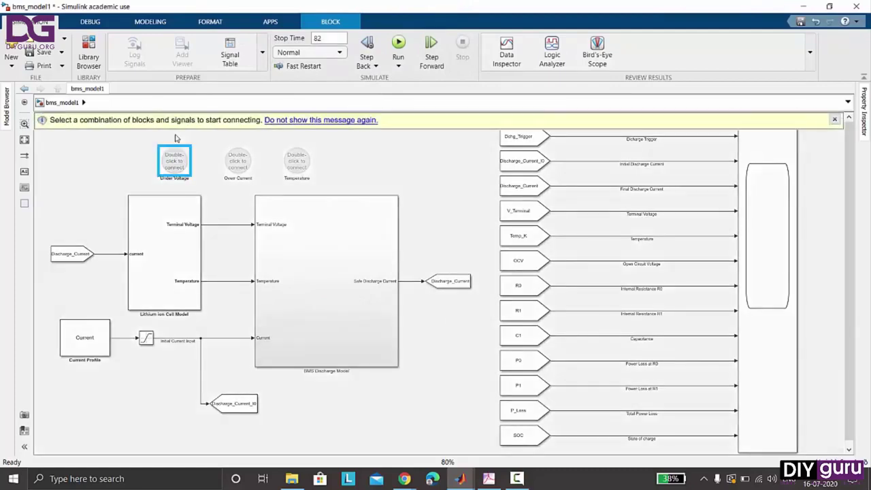
double_click(324, 269)
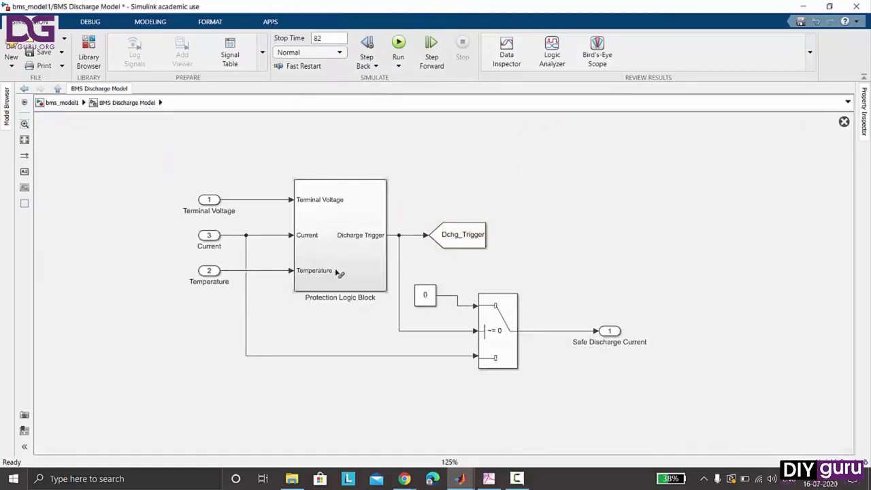
double_click(344, 266)
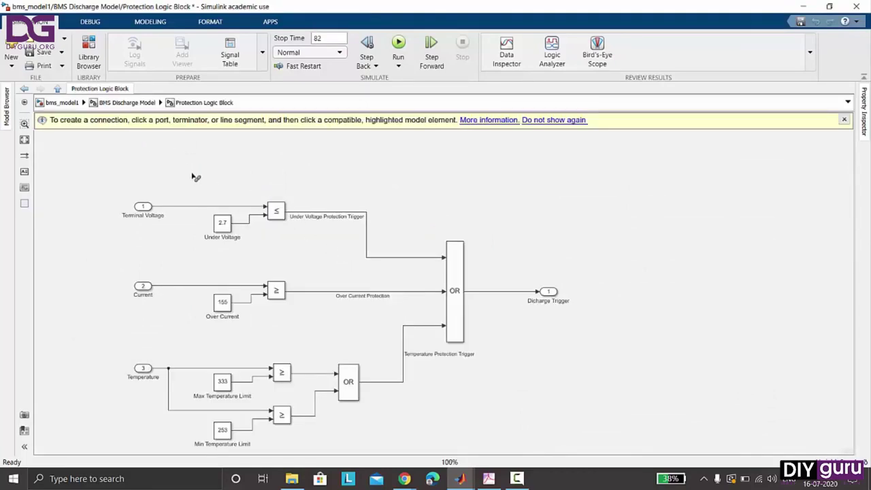
left_click(329, 215)
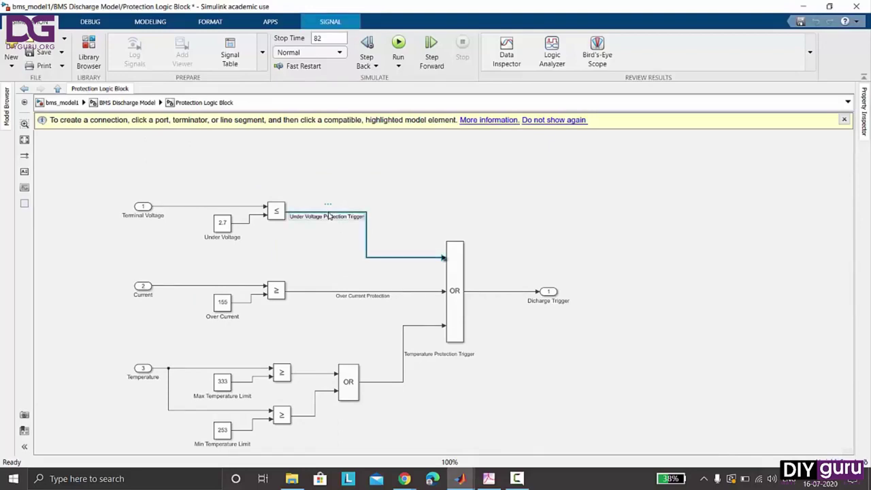
left_click(336, 215)
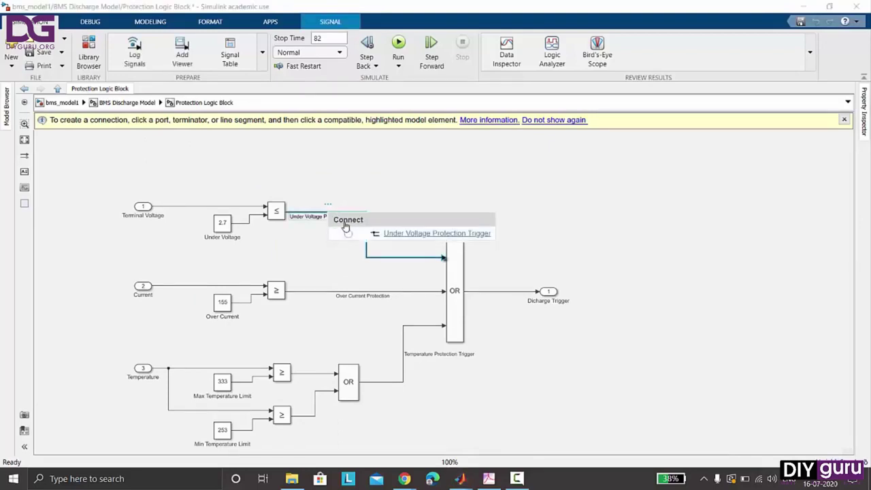
left_click(348, 234)
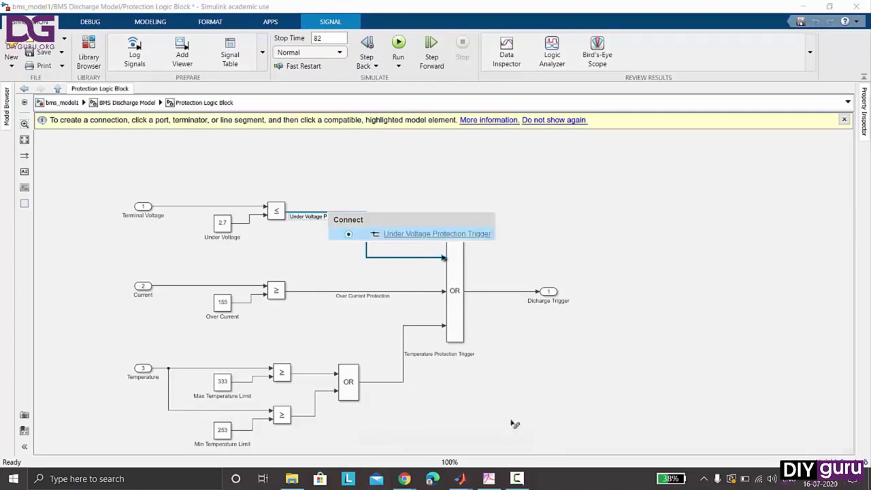
left_click(844, 120)
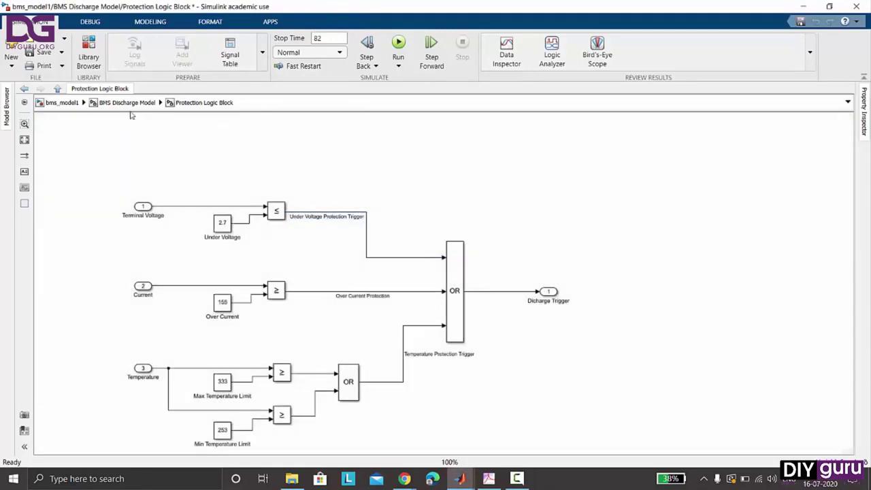
left_click(126, 103)
left_click(68, 103)
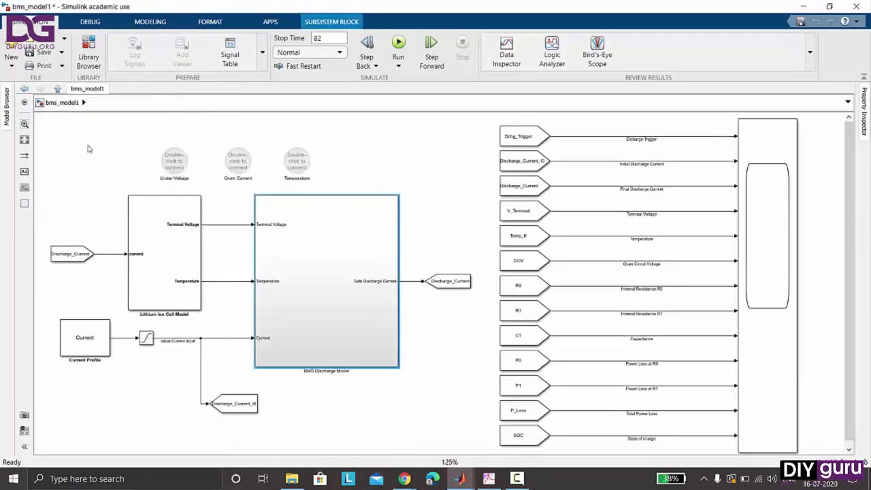
Connect the Over Current lamp to the Over Current Protection signal in the Protection Logic Block, and return to the top level of the model.
left_click(238, 161)
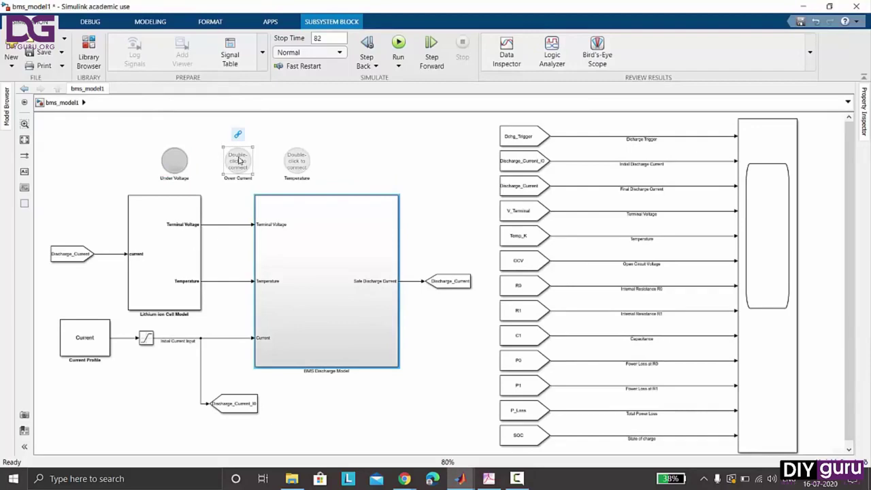
left_click(237, 134)
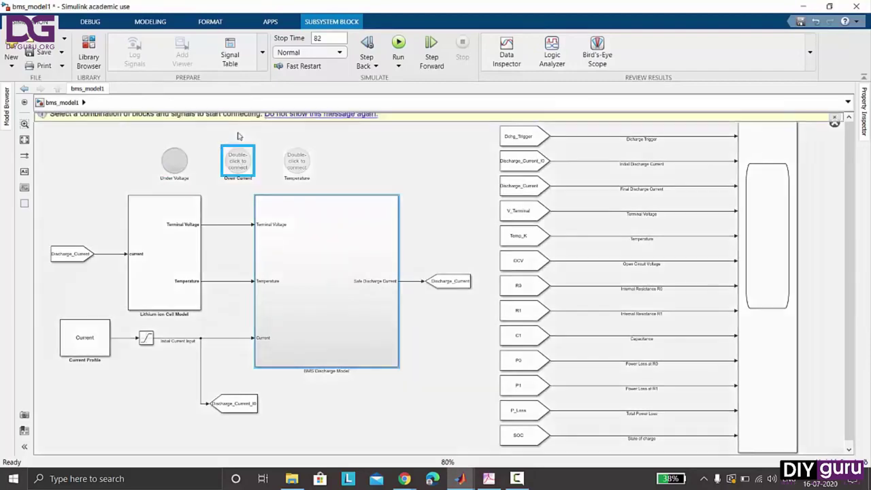
double_click(299, 255)
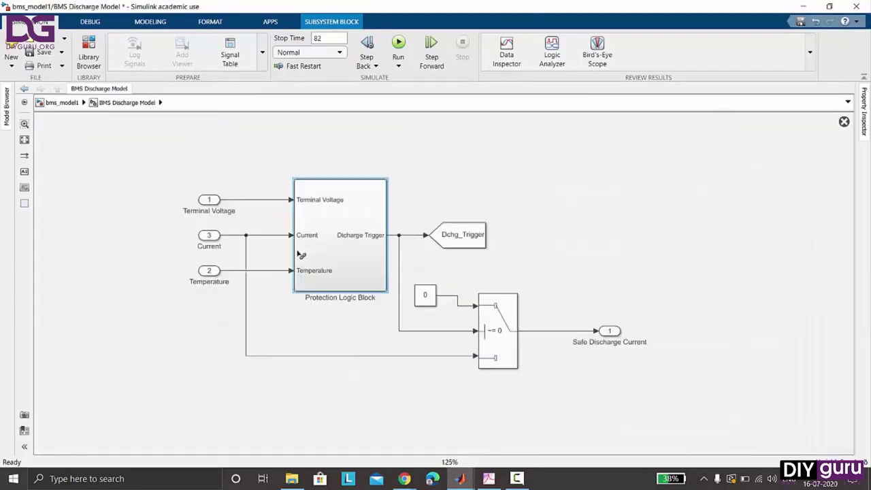
double_click(336, 253)
left_click(323, 291)
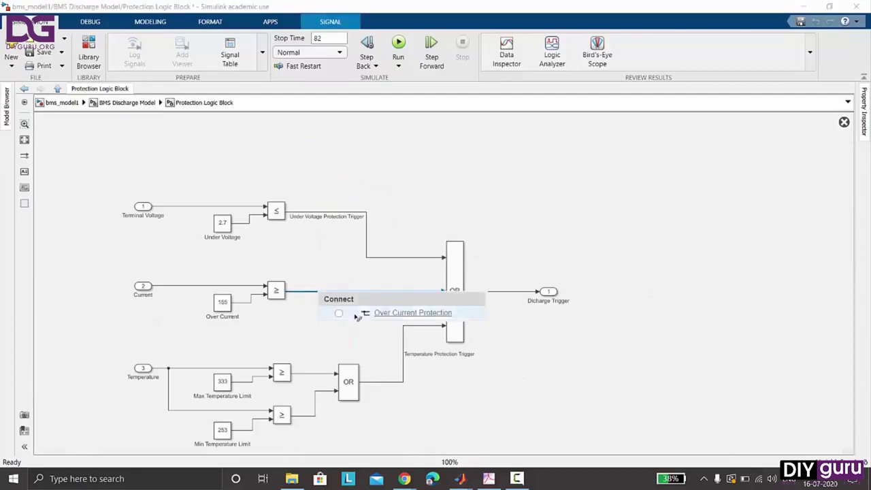
left_click(339, 314)
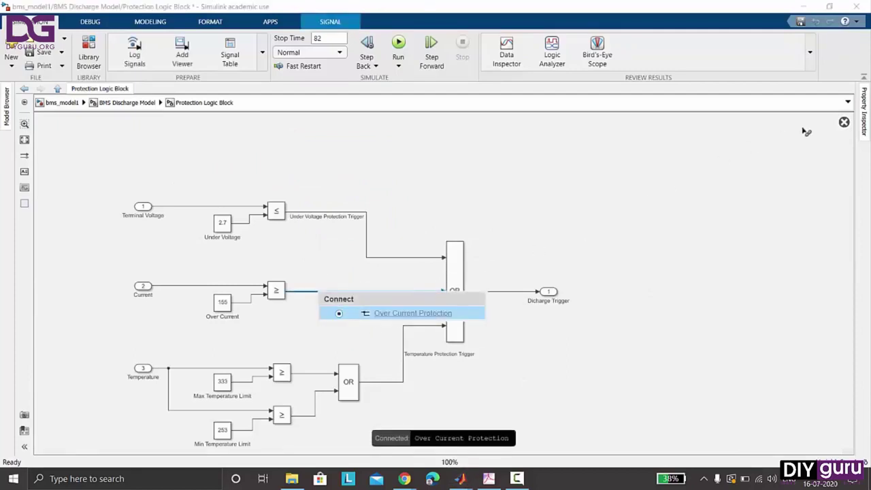
left_click(844, 122)
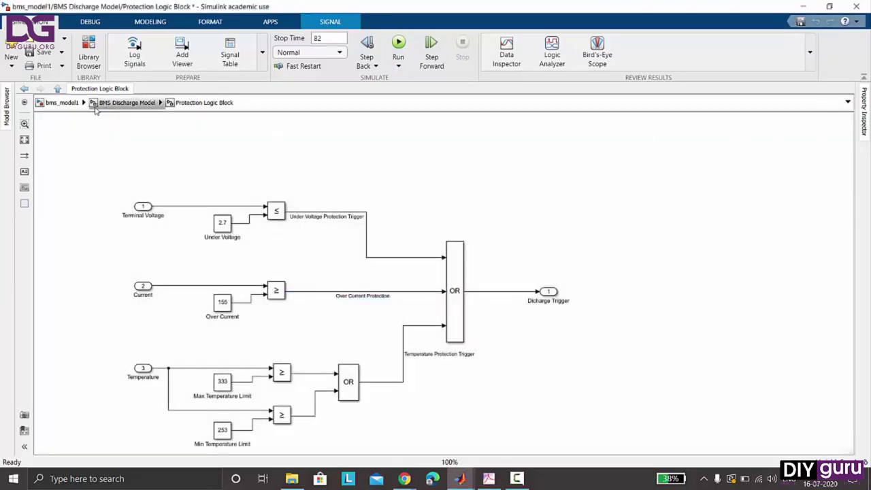
left_click(75, 103)
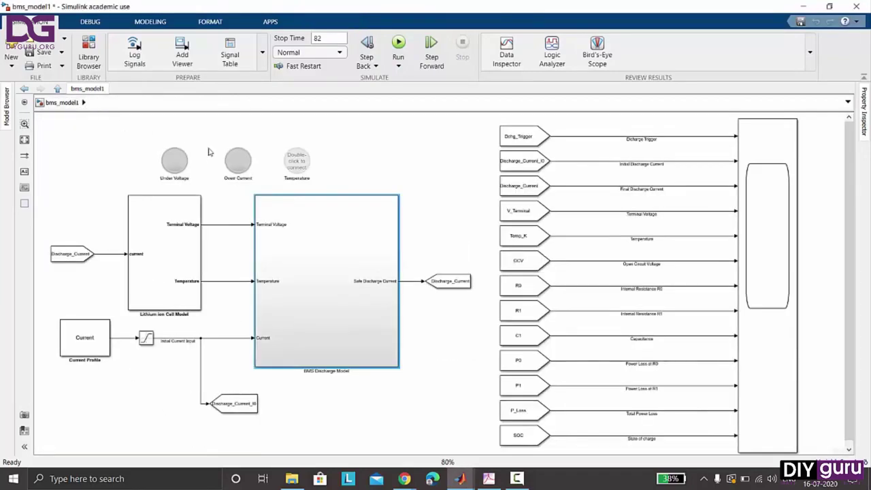
Connect the Temperature lamp to the Temperature Protection Trigger signal inside the Protection Logic Block of the BMS Discharge Model.
double_click(299, 160)
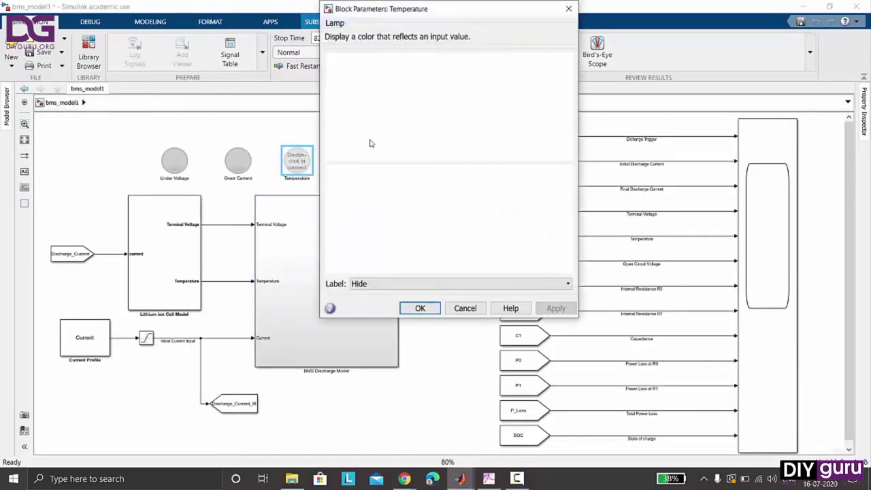
left_click(568, 8)
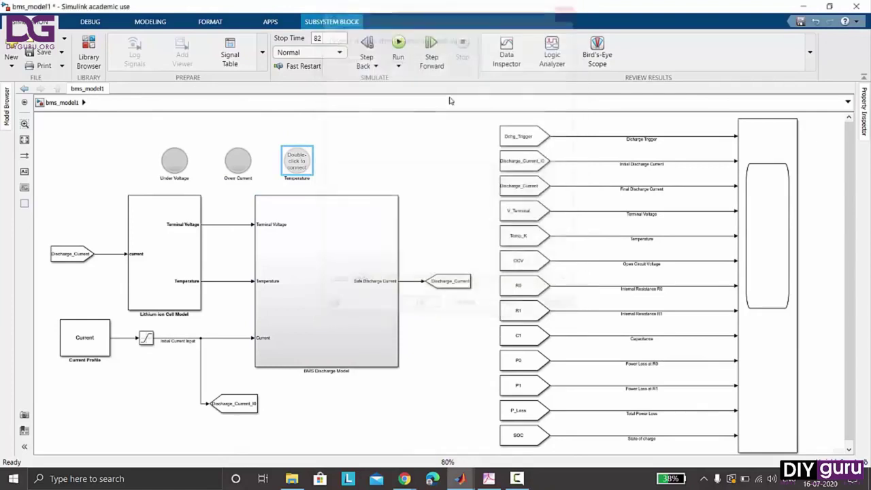
left_click(306, 156)
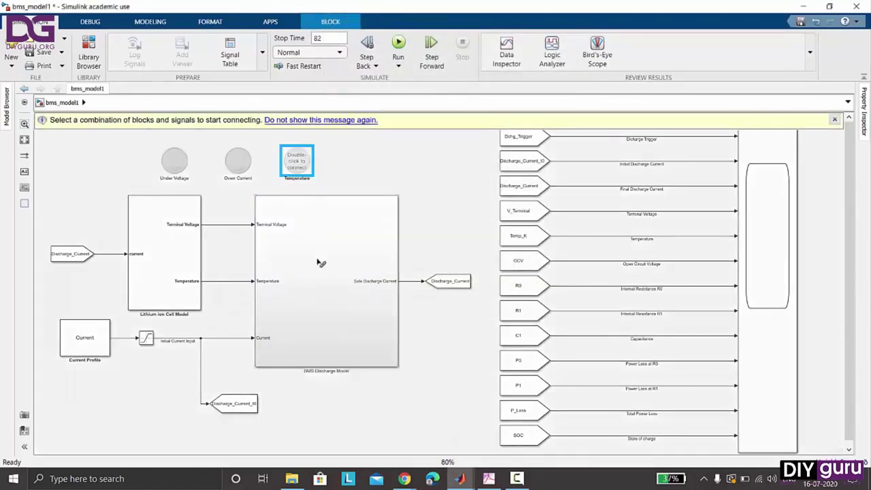
double_click(321, 261)
double_click(337, 257)
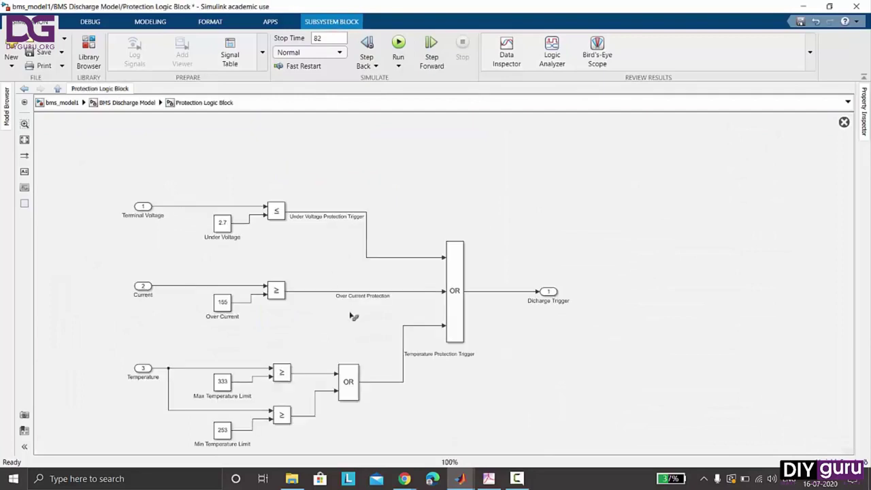
left_click(390, 386)
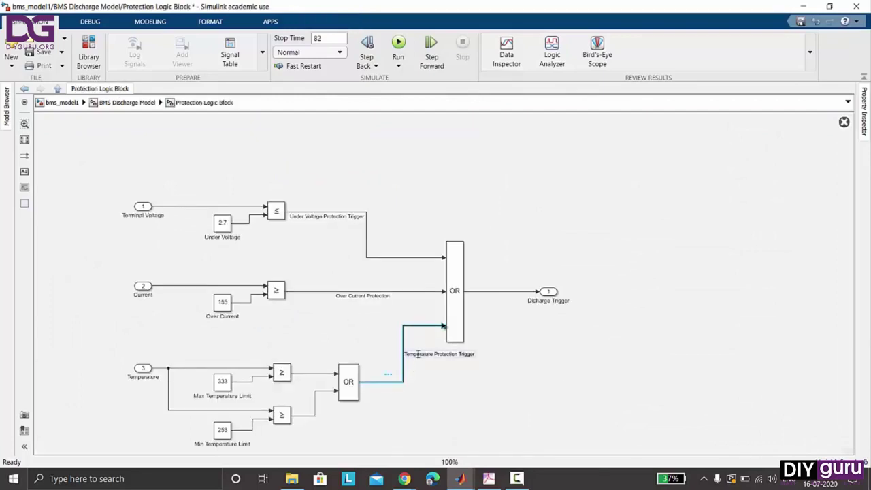
left_click(436, 404)
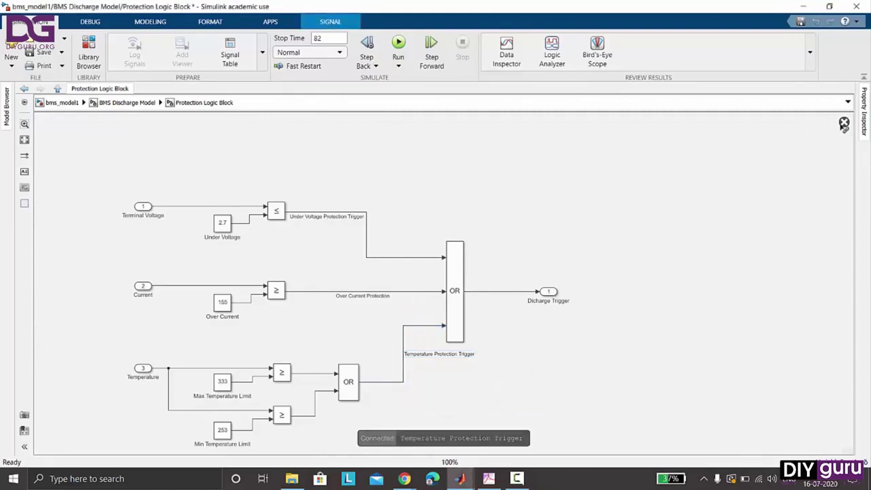
Enclose the three status lamps at the top level of bms_model1 in an area annotation and save the model.
left_click(843, 122)
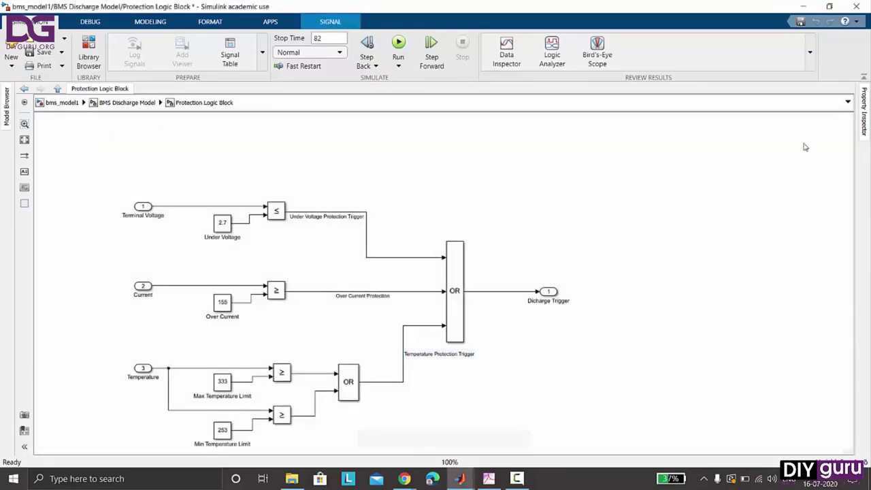
left_click(83, 103)
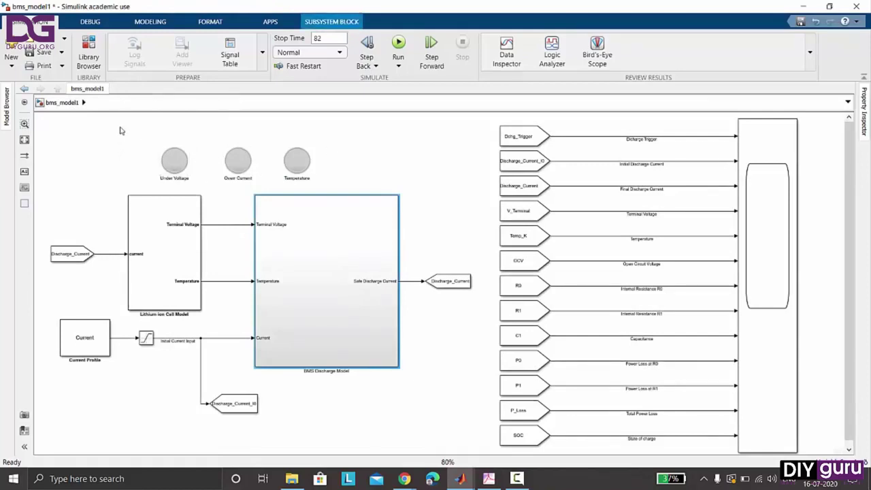
left_click_drag(134, 130, 338, 188)
mouse_move(351, 185)
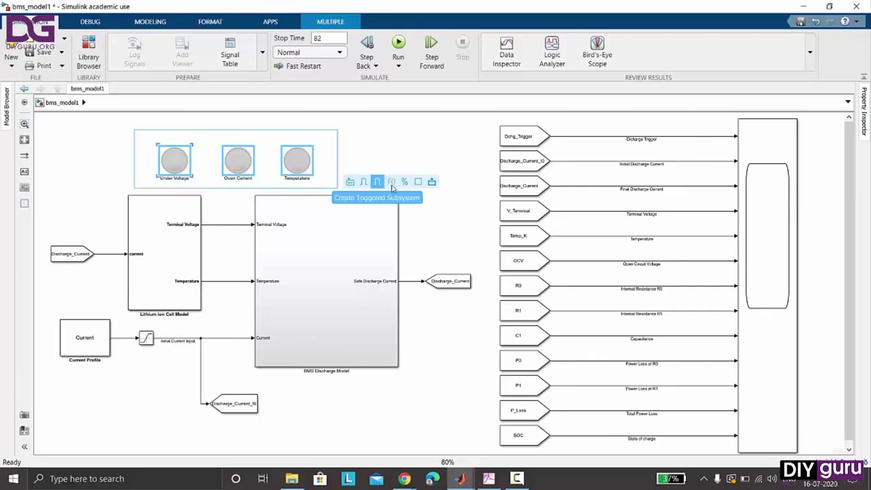
left_click(417, 182)
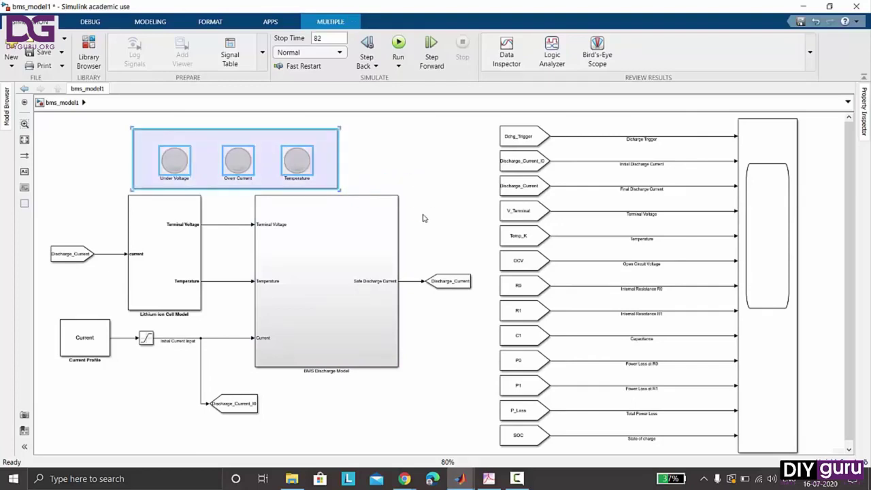
left_click(304, 256)
mouse_move(221, 296)
left_mouse_down()
mouse_move(230, 299)
mouse_move(226, 293)
left_mouse_up()
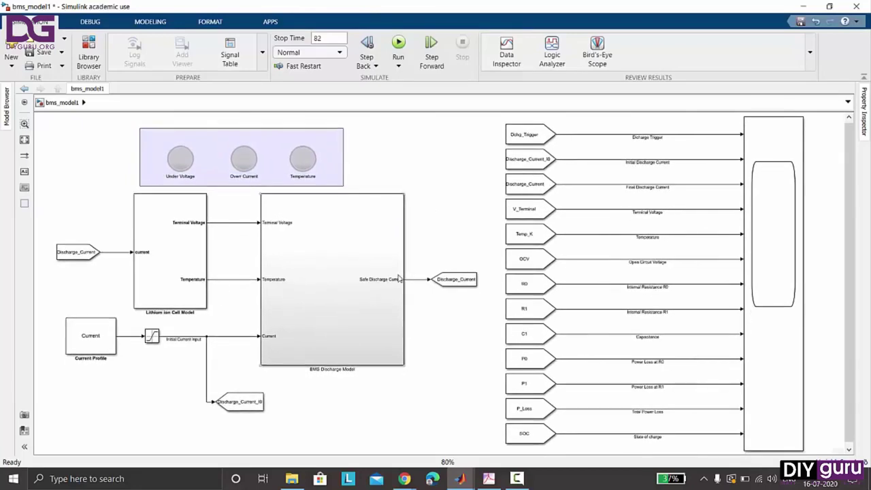
scroll(400, 278, "down", 2)
scroll(400, 278, "up", 2)
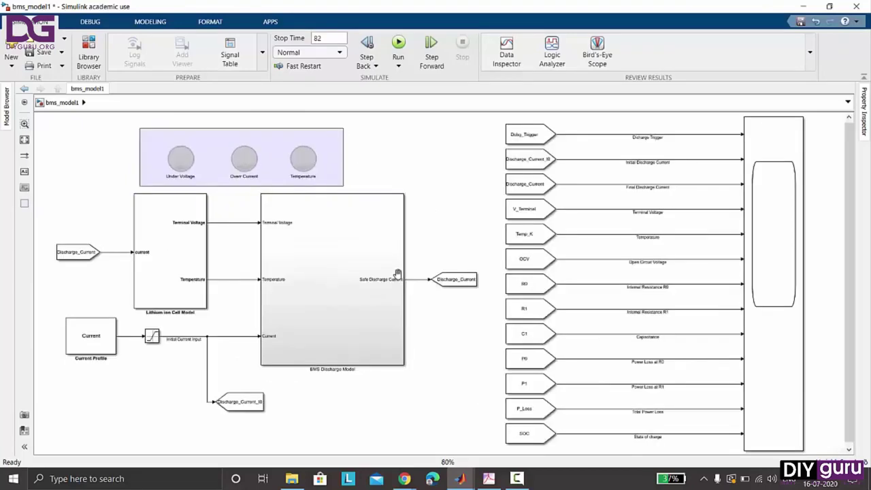
left_click(30, 53)
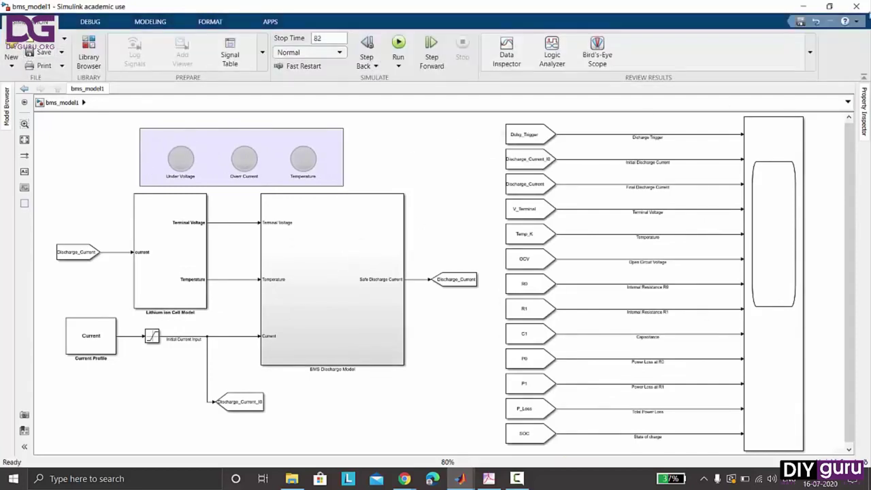
Switch to Script.m in MATLAB and replace the model name with bms_model1 in the first open_system command and the set_param command.
left_click(460, 478)
left_click(388, 446)
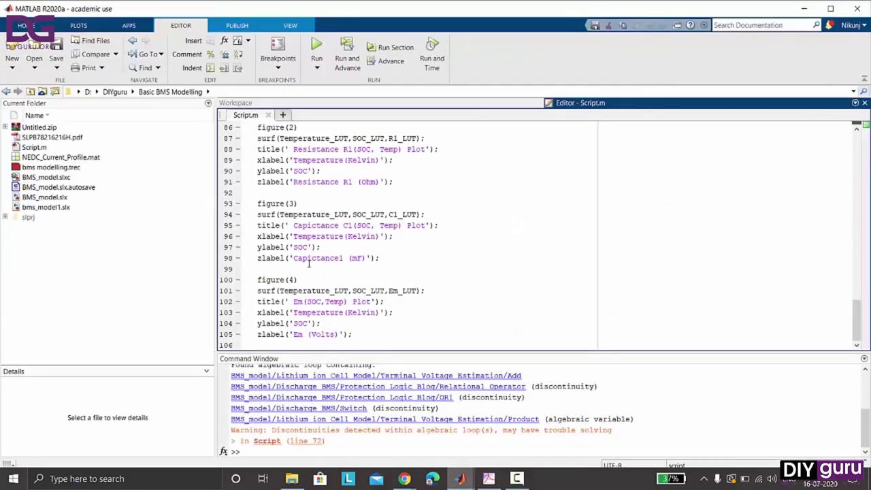
scroll(309, 263, "up", 20)
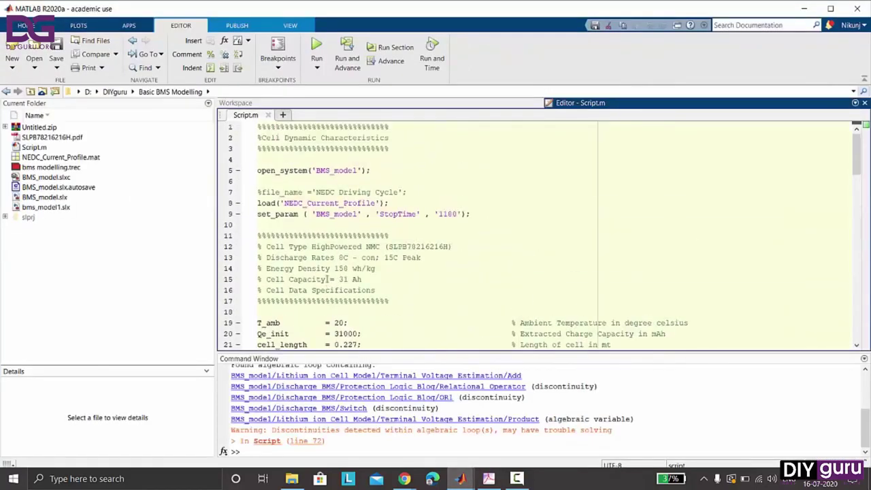
left_click_drag(318, 169, 355, 170)
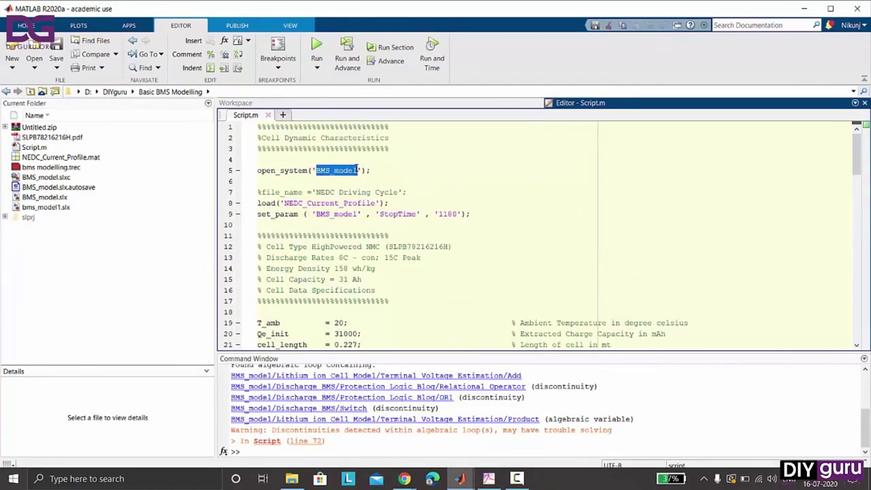
type("bms")
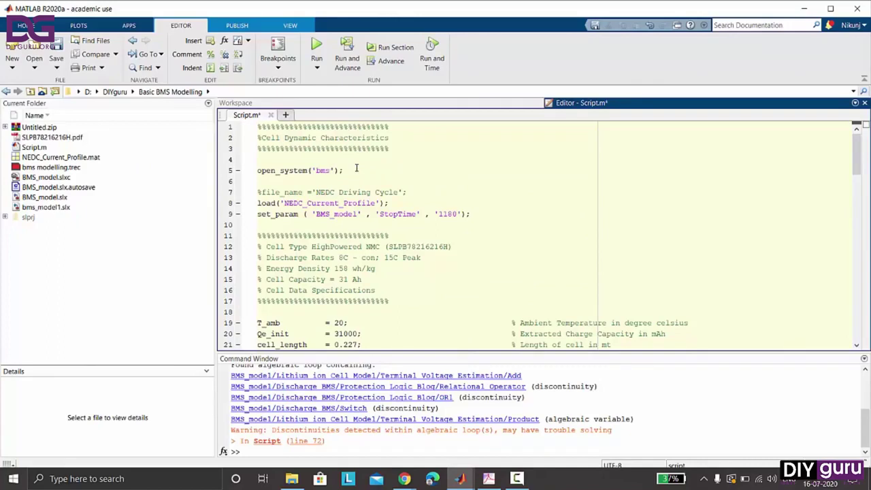
type("_model1")
left_click_drag(362, 170, 316, 171)
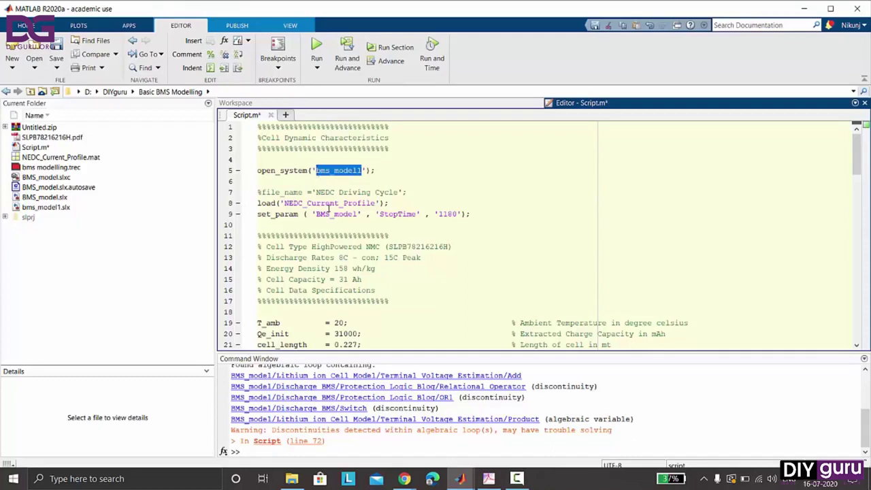
left_click_drag(316, 214, 358, 213)
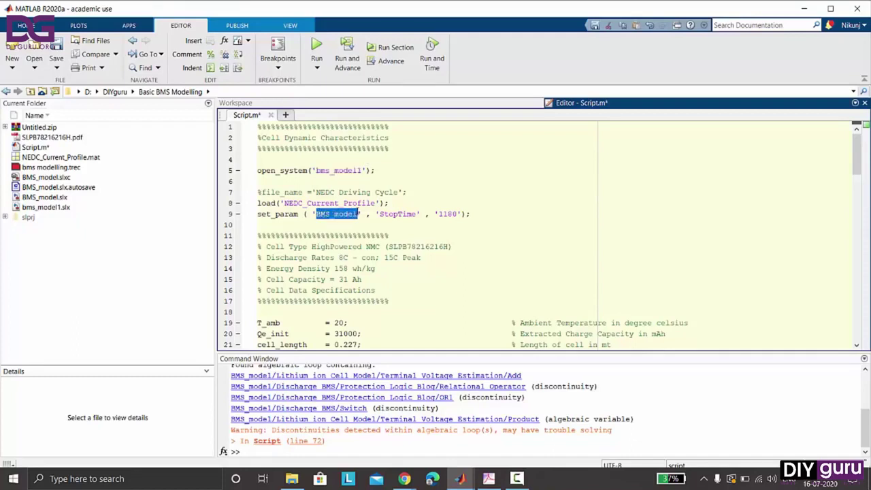
left_click(359, 214)
Replace the model name with bms_model1 in the open_system and sim commands of the script's simulation part.
scroll(358, 232, "down", 12)
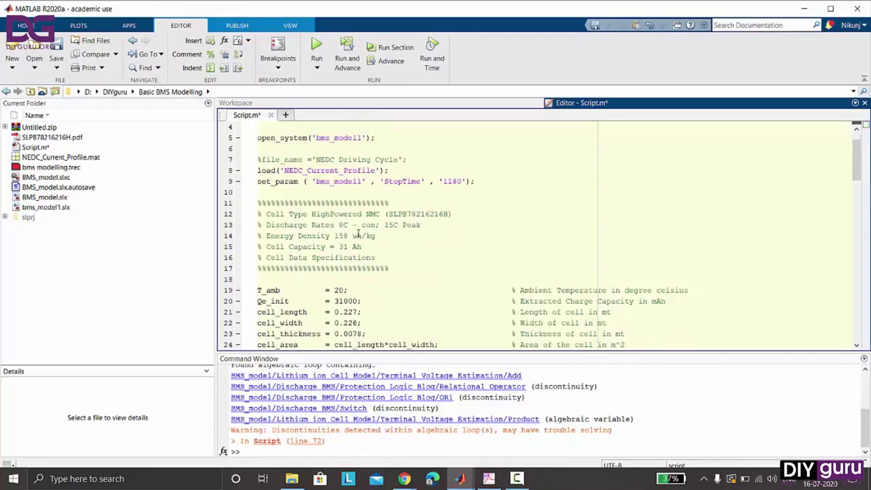
scroll(359, 232, "down", 10)
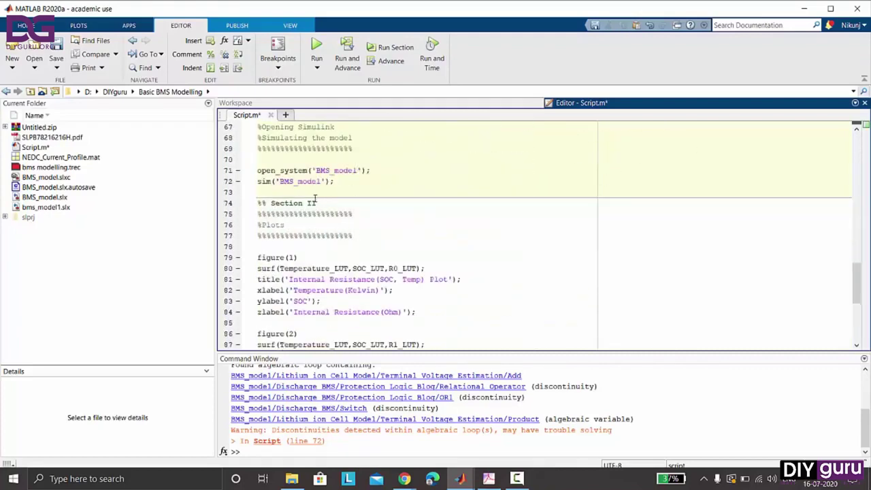
left_click_drag(317, 172, 359, 171)
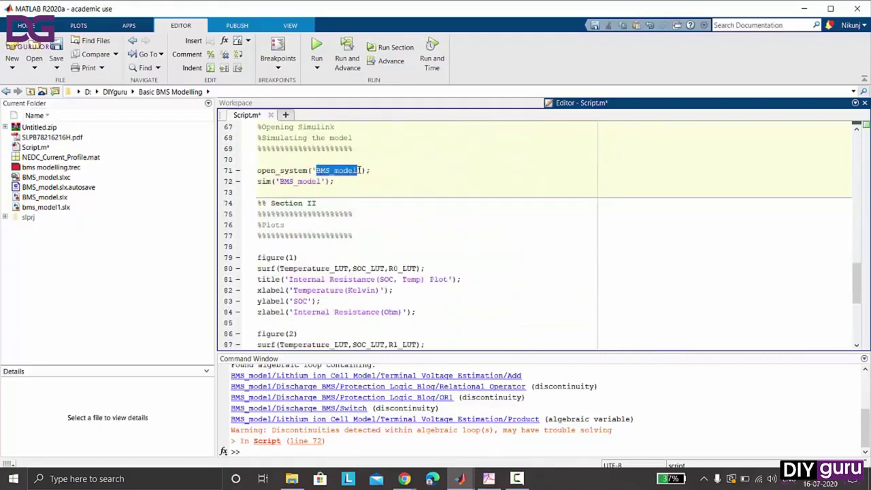
type("bms_model1")
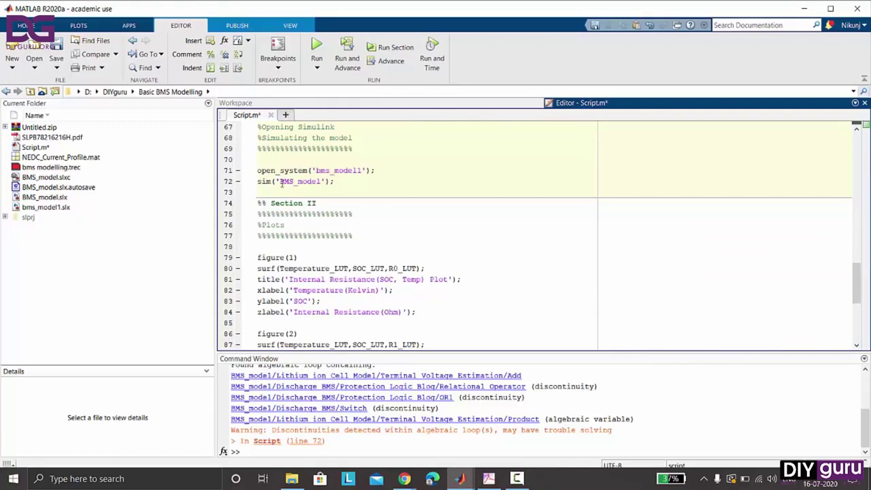
left_click_drag(280, 183, 321, 182)
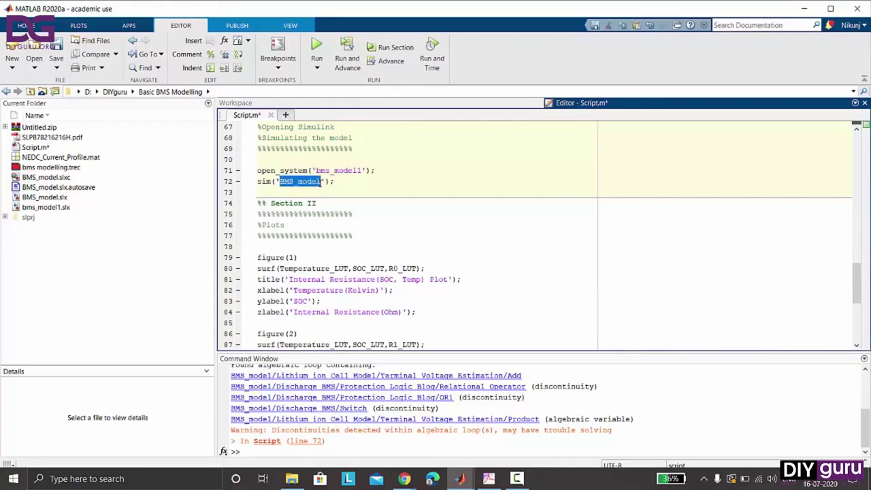
type("bms_model1")
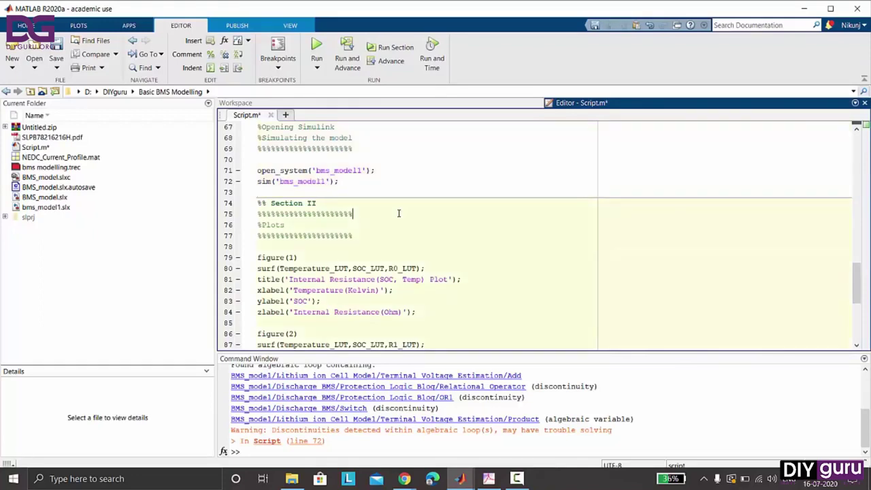
Save and run Script.m, and close the surface plot figures it generates.
left_click(399, 213)
key("ctrl+s")
scroll(390, 194, "up", 4)
left_click(316, 48)
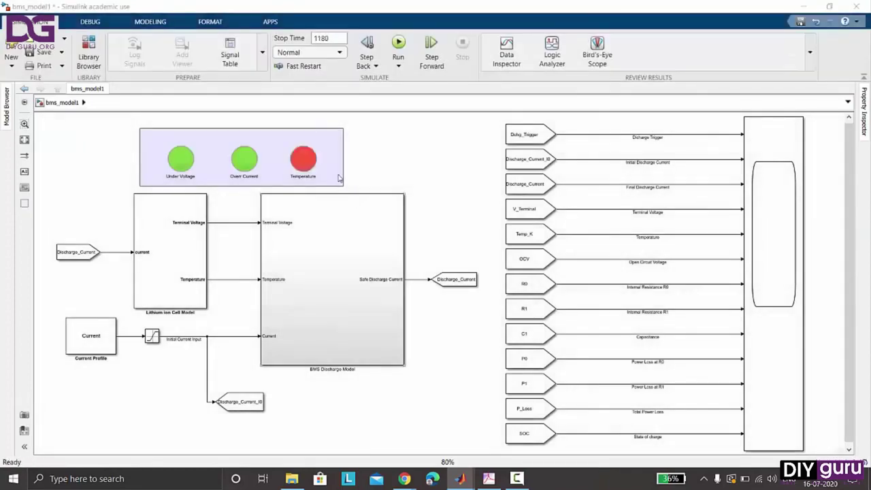
left_click(579, 20)
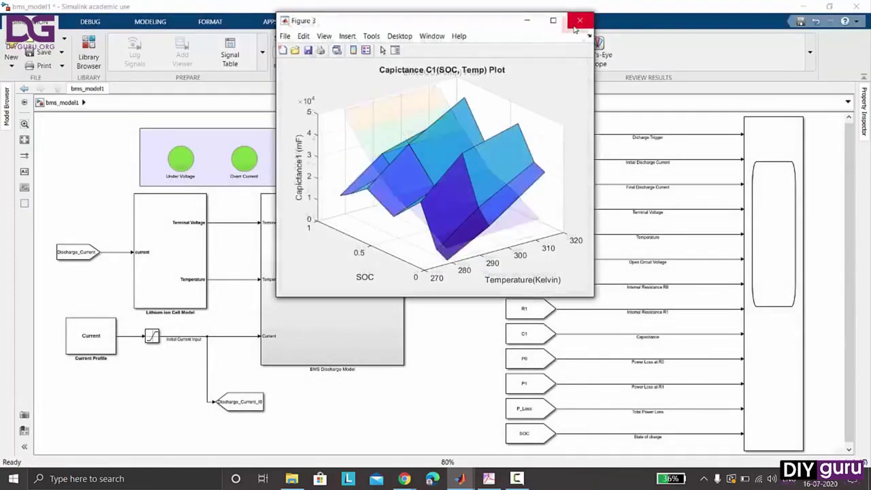
left_click(579, 21)
left_click(579, 20)
left_click(579, 21)
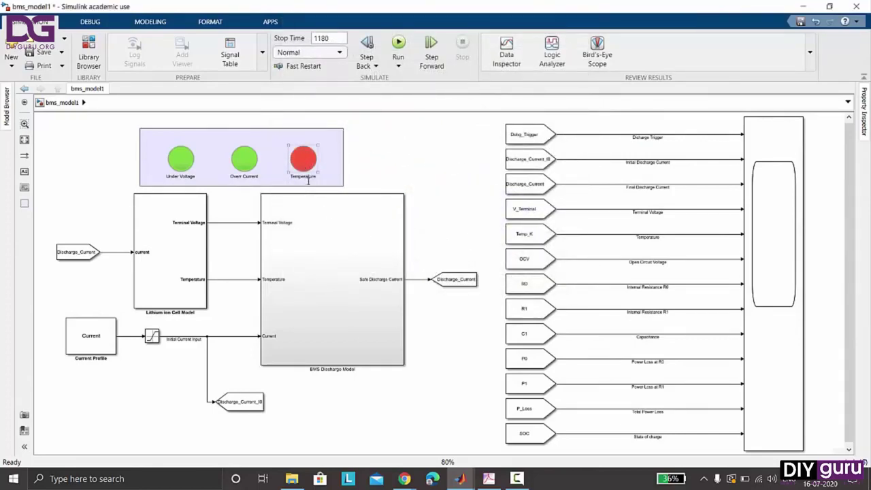
Run the bms_model1 simulation, inspect the signal plots in the Scope and close it.
left_click(398, 44)
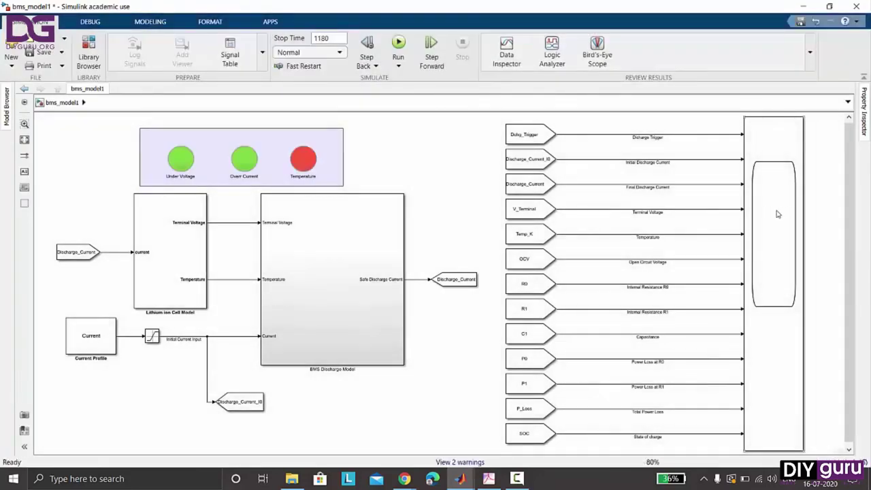
double_click(778, 214)
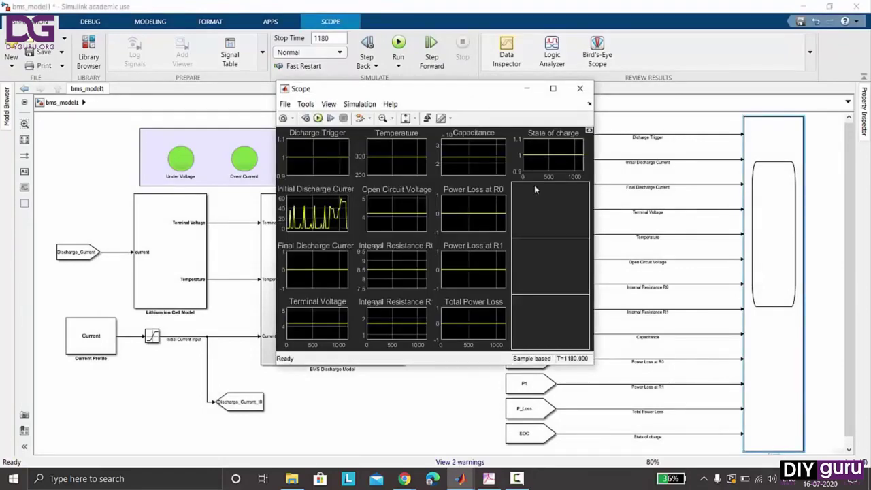
left_click(588, 92)
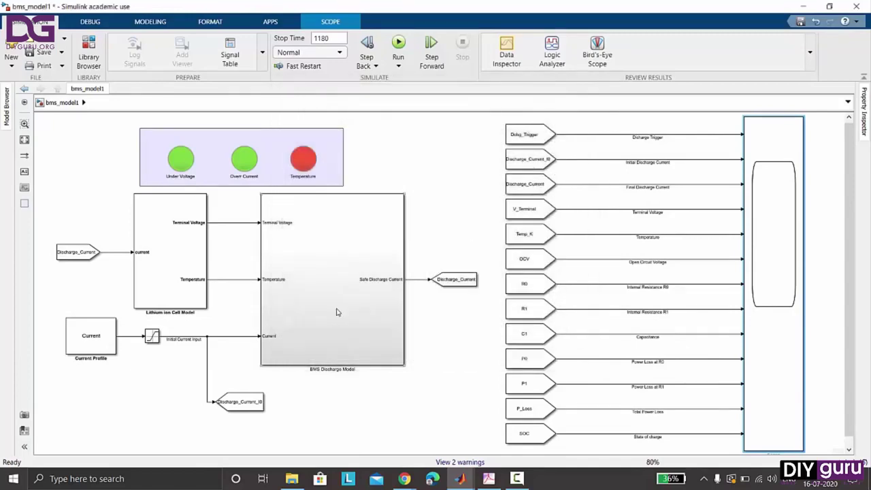
In the Protection Logic Block, set the relational operator comparing Temperature with the Min Temperature Limit to <=.
double_click(337, 311)
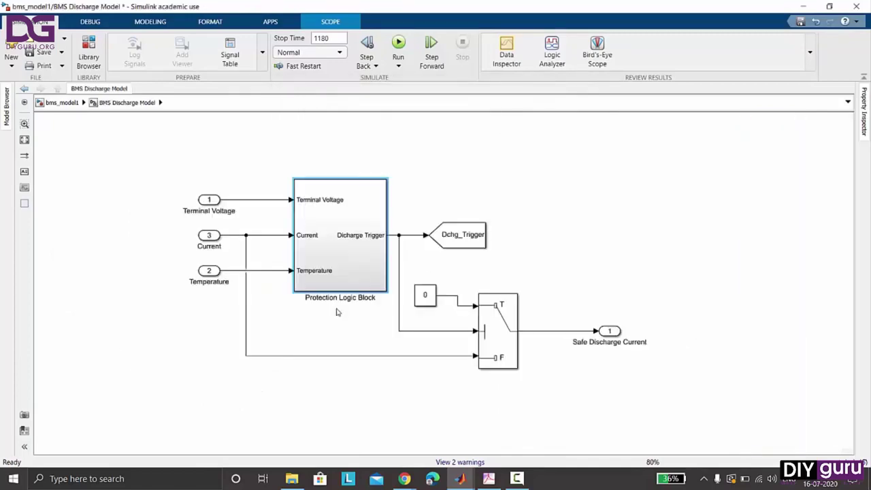
double_click(339, 256)
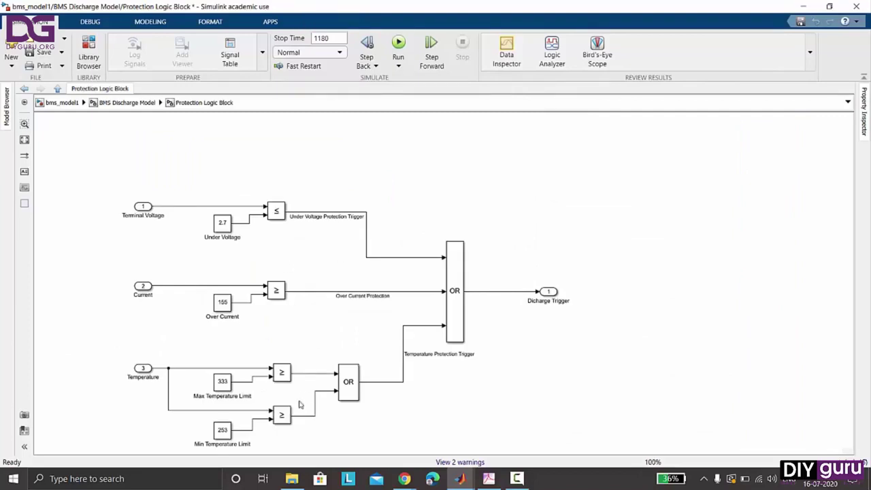
left_click(285, 416)
left_click(226, 433)
left_click(283, 418)
double_click(283, 417)
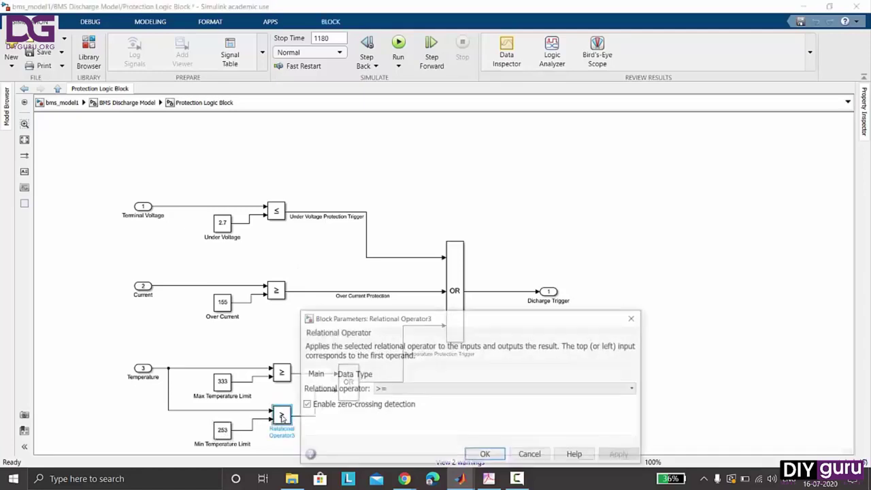
left_click(392, 391)
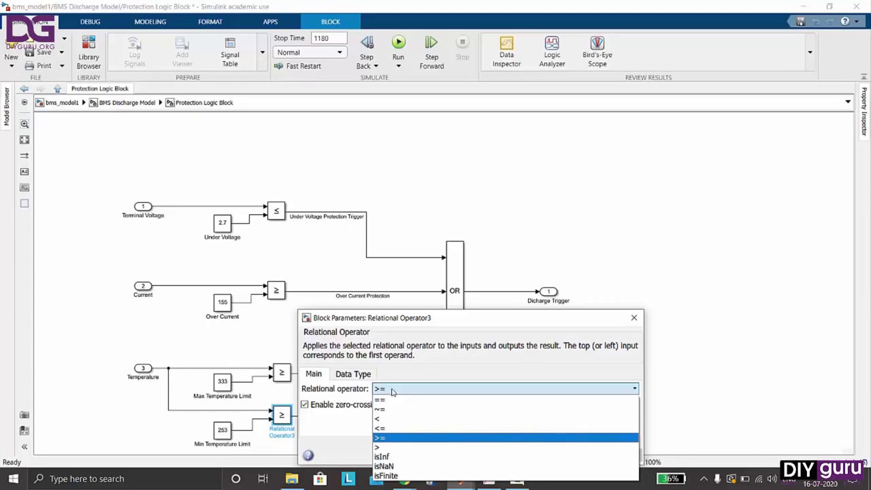
left_click(391, 427)
left_click(485, 456)
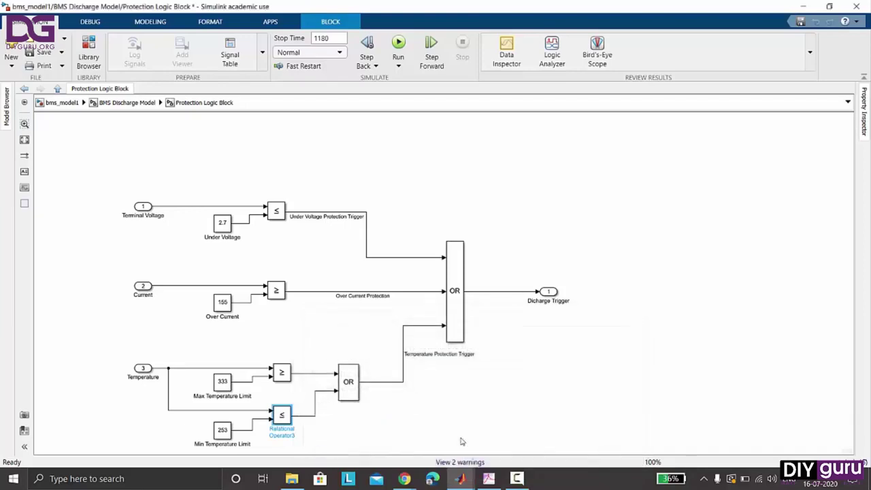
left_click(391, 426)
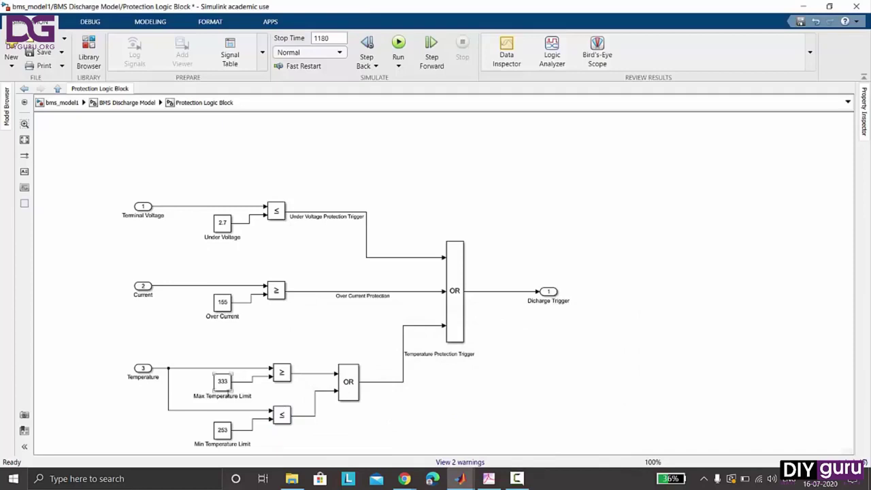
Save the corrected model and rerun the simulation from the top level of bms_model1.
left_click(155, 107)
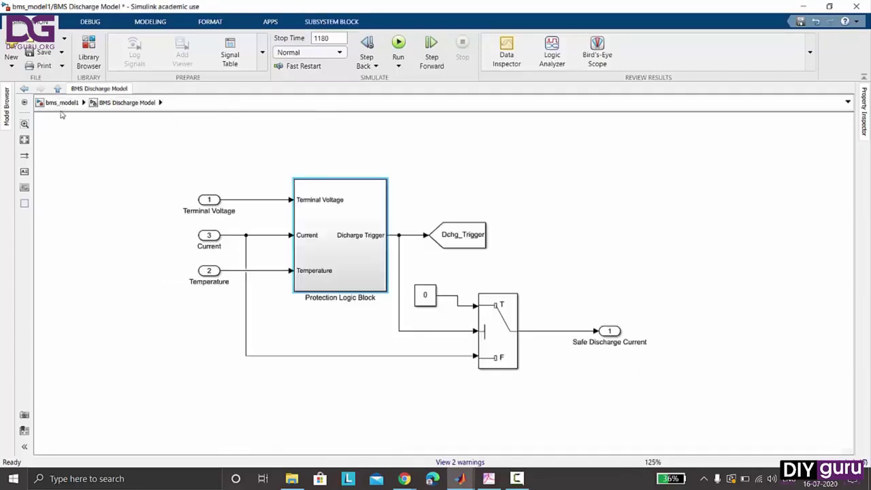
left_click(37, 53)
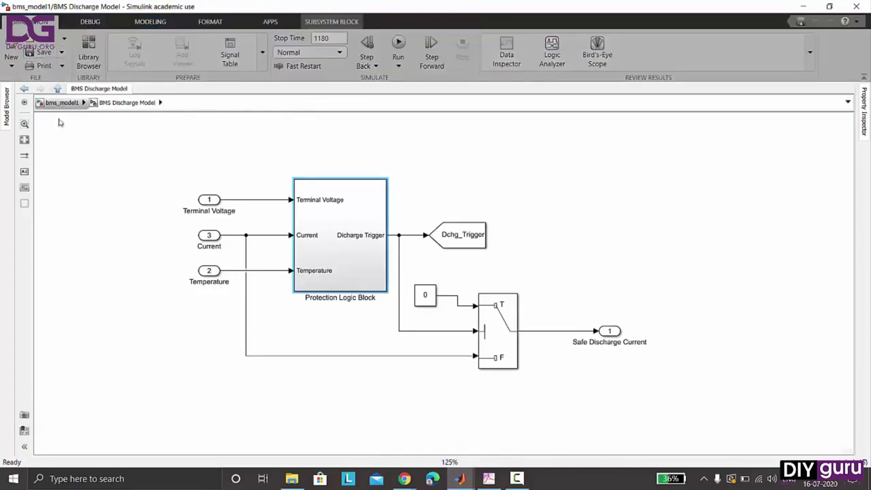
left_click(65, 103)
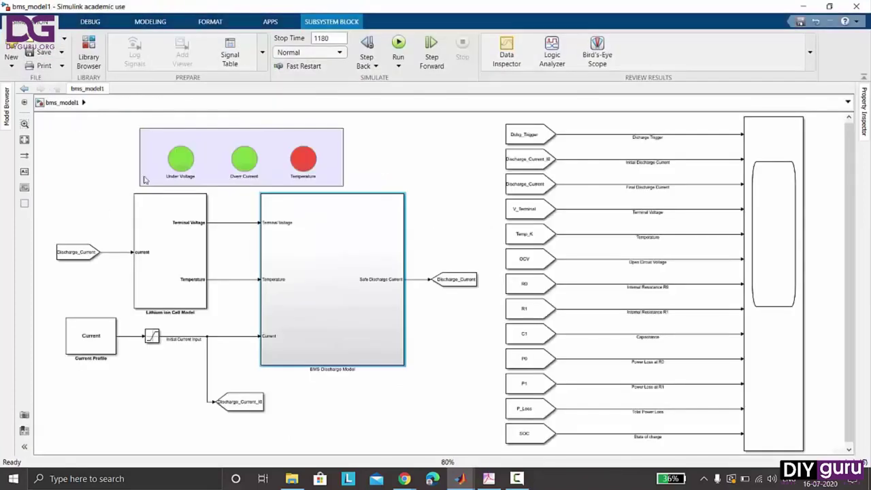
left_click(398, 44)
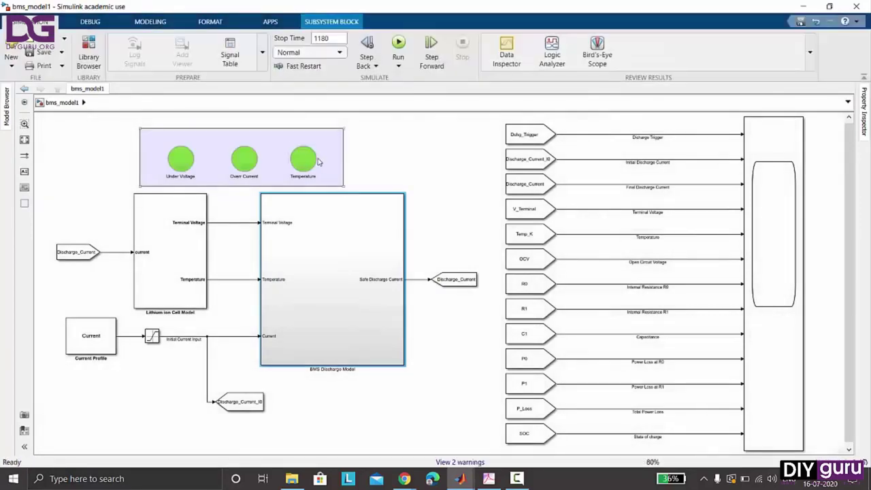
Check the status lamps, inspect all signal plots in the maximized Scope window and close it.
left_click(299, 169)
left_click(417, 173)
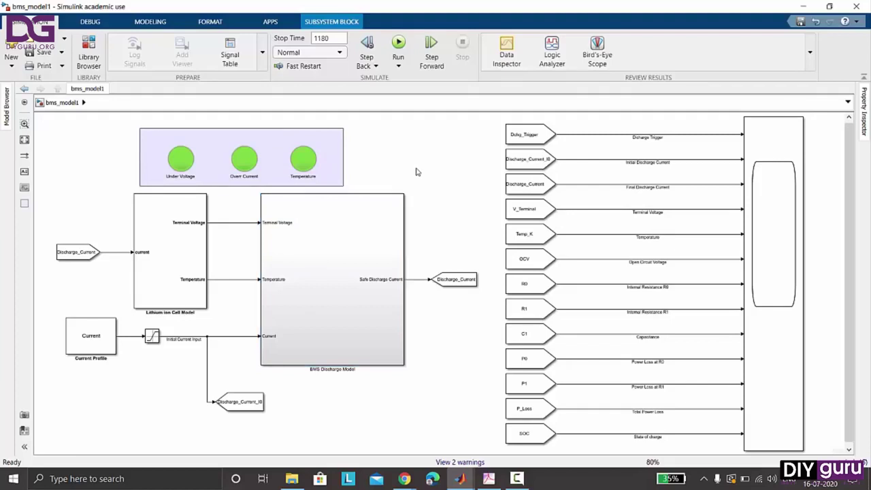
double_click(782, 201)
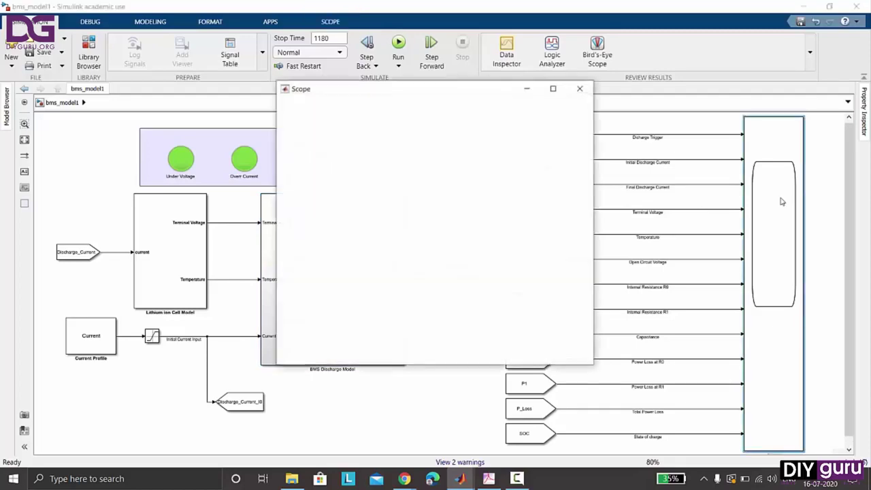
left_click(552, 93)
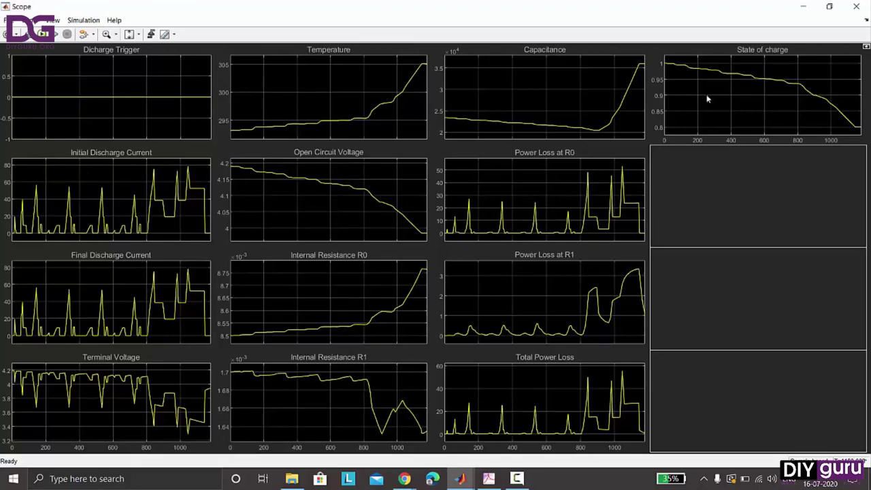
left_click(855, 8)
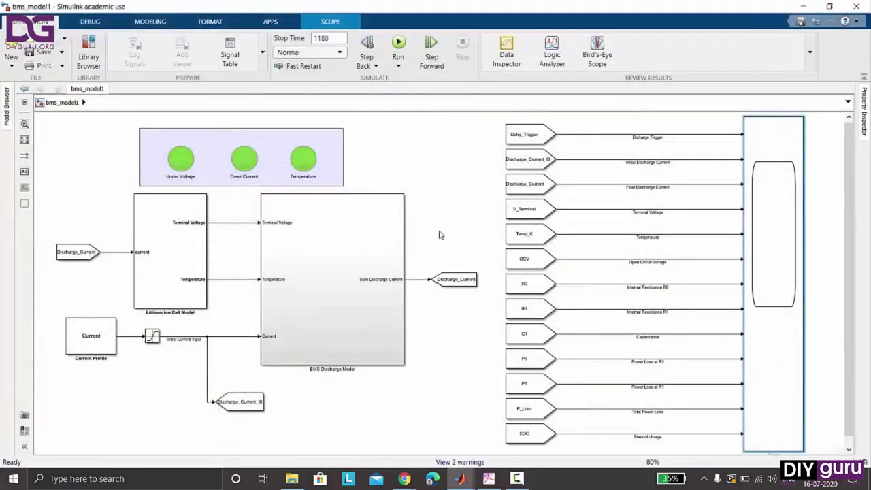
In the Protection Logic Block of the BMS Discharge Model, set the Over Current constant to 60.
double_click(364, 268)
double_click(363, 268)
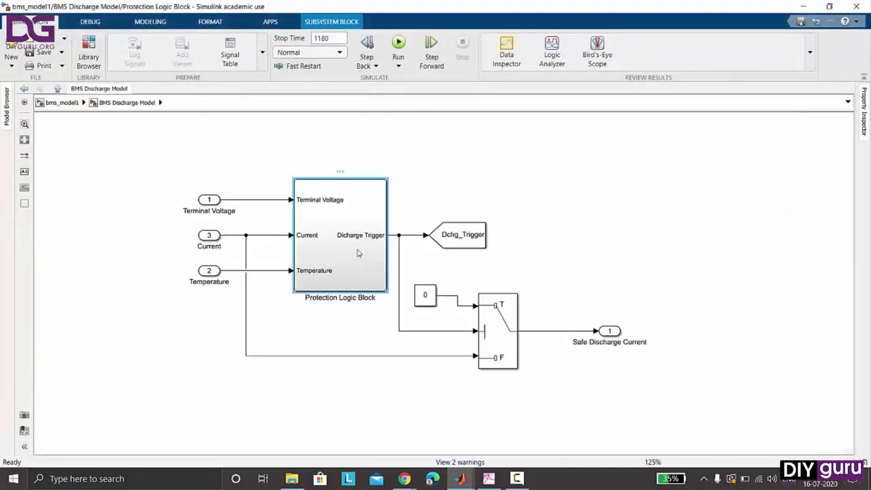
double_click(230, 304)
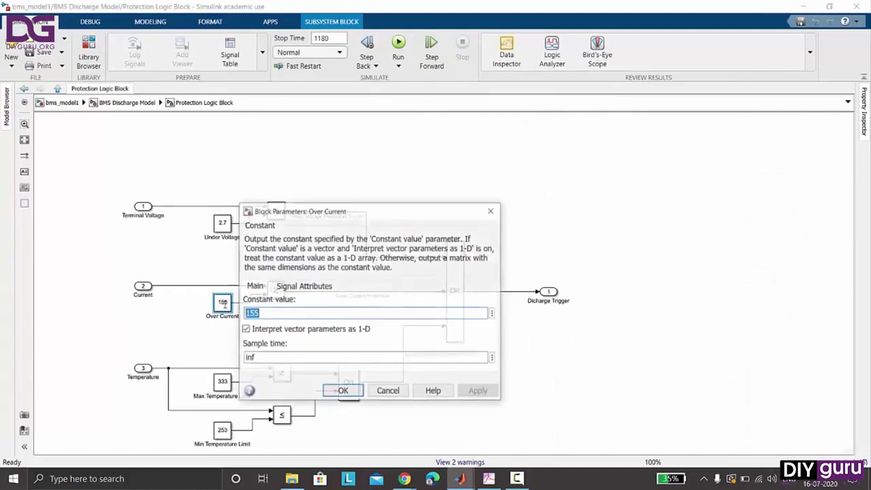
type("60")
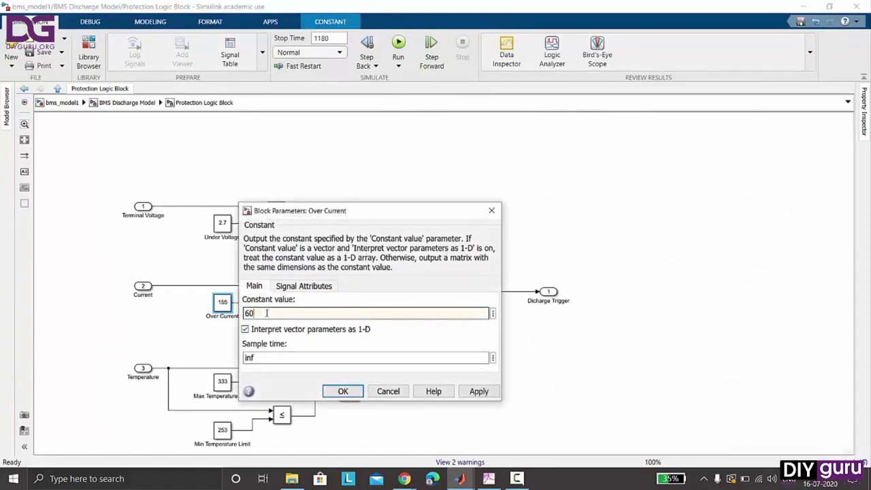
left_click(342, 392)
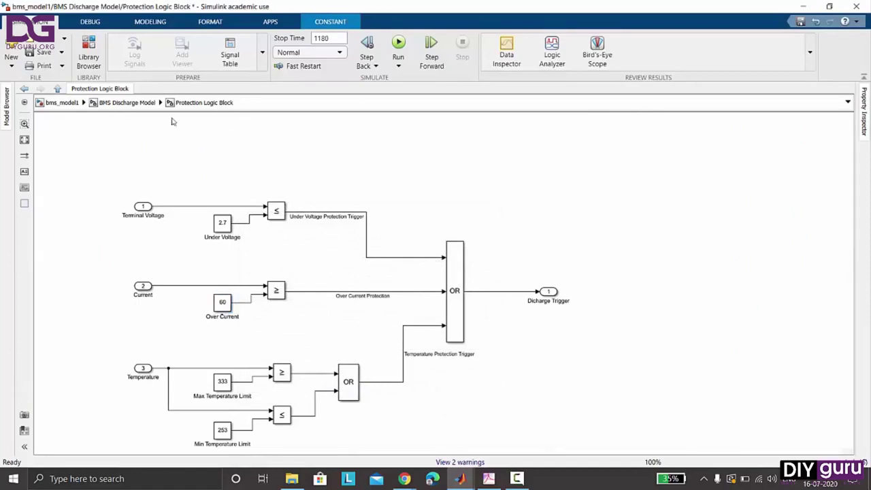
Rerun the simulation from the top level of bms_model1, examine the discharge trigger and current plots in the Scope, and close it.
left_click(129, 102)
left_click(67, 103)
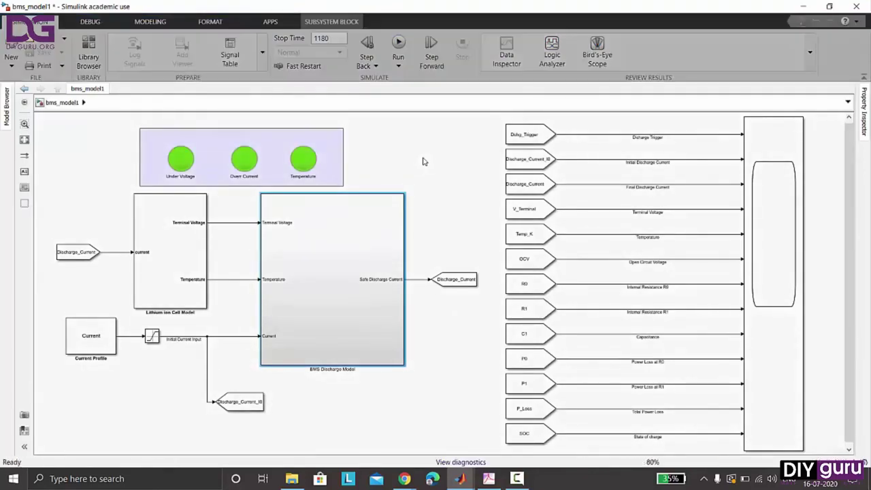
left_click(768, 232)
double_click(767, 232)
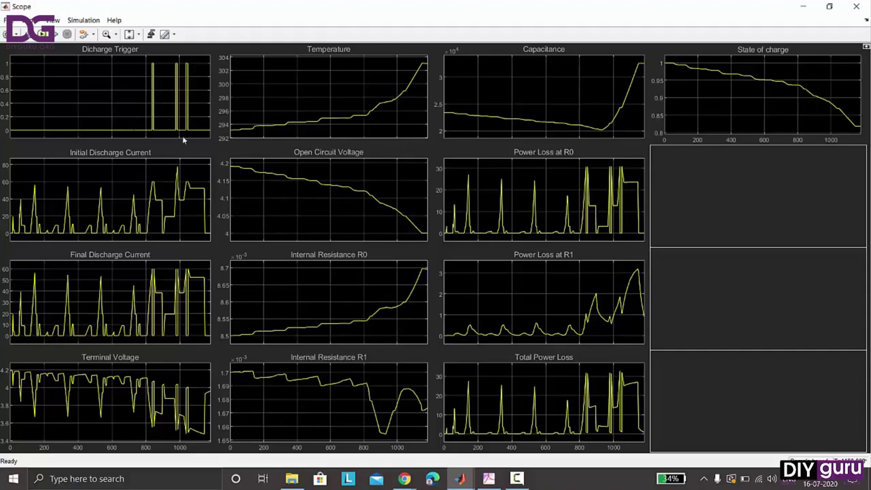
left_click(856, 6)
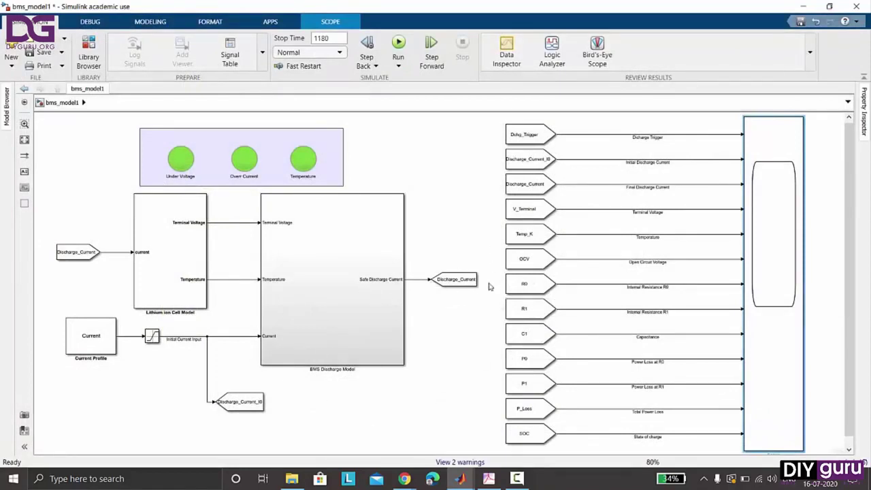
Switch to Adobe Acrobat to consult the Kokam Cell Specification datasheet.
left_click(487, 480)
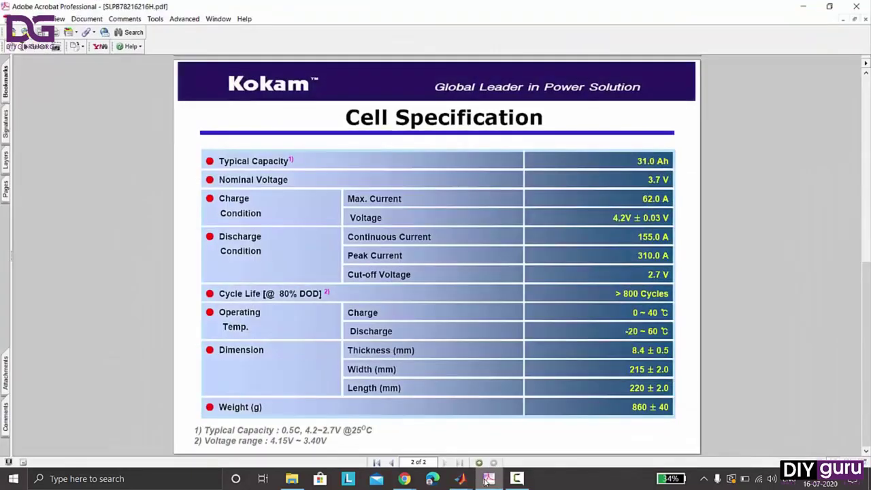